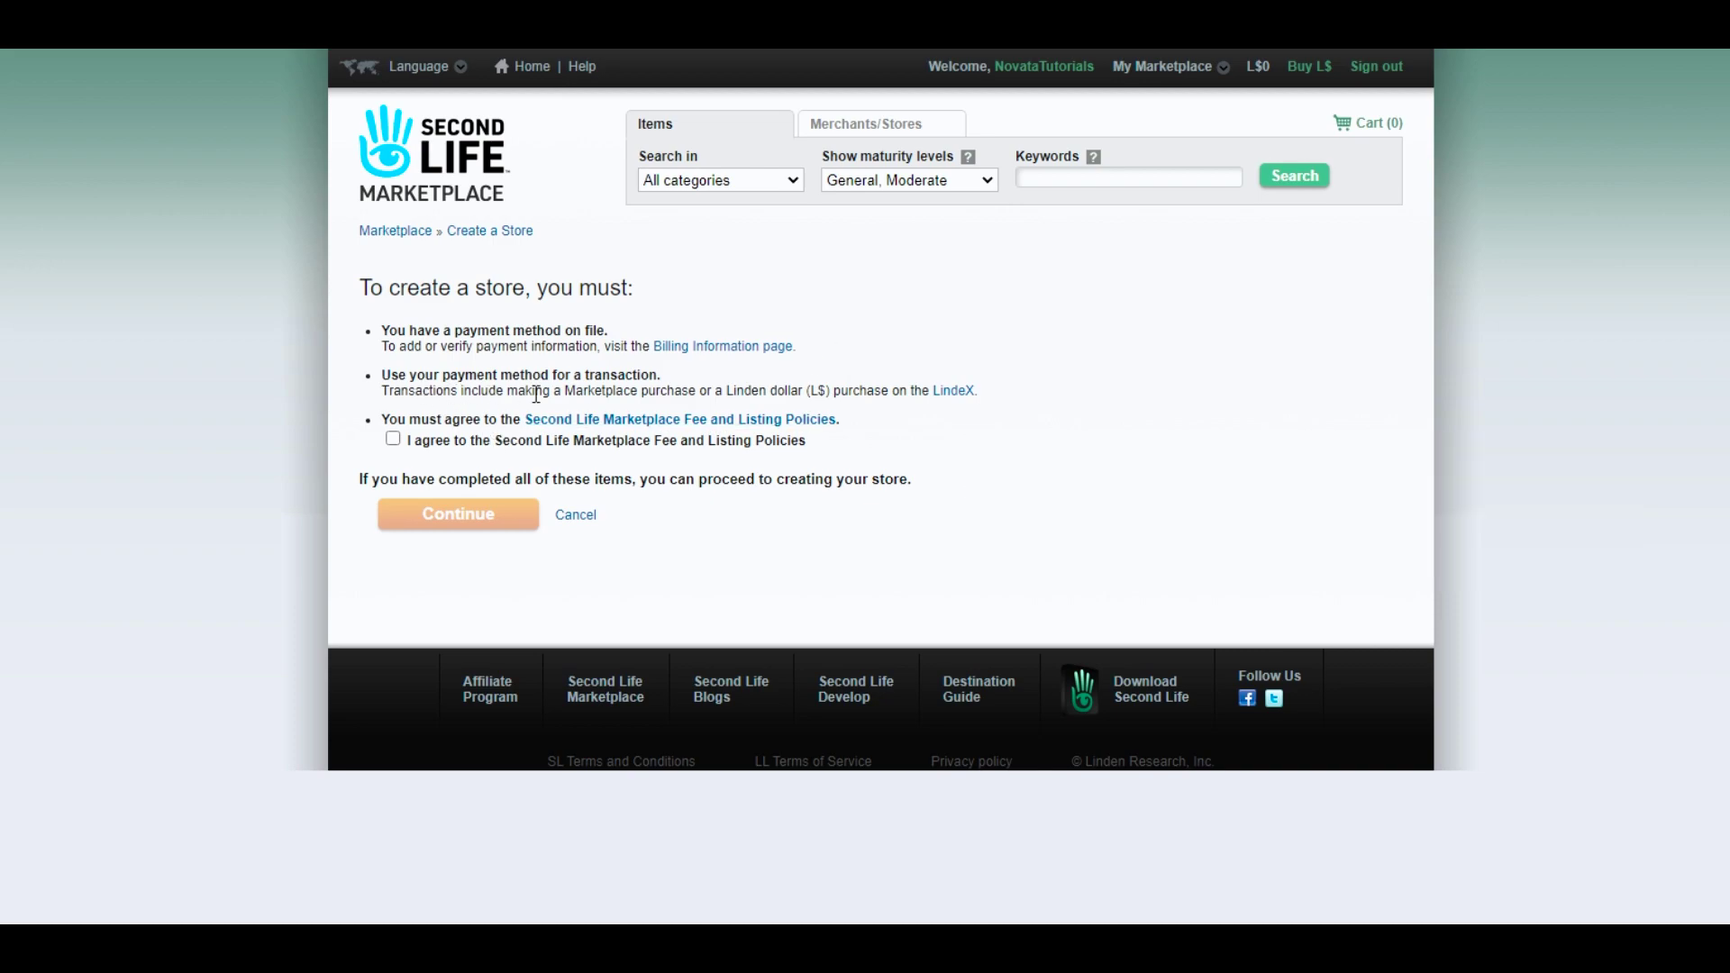
Step: Open the billing information page from the store requirements and add a credit card as a payment method
{"action": "right_click", "coordinate": [719, 347]}
{"action": "left_click", "coordinate": [718, 347]}
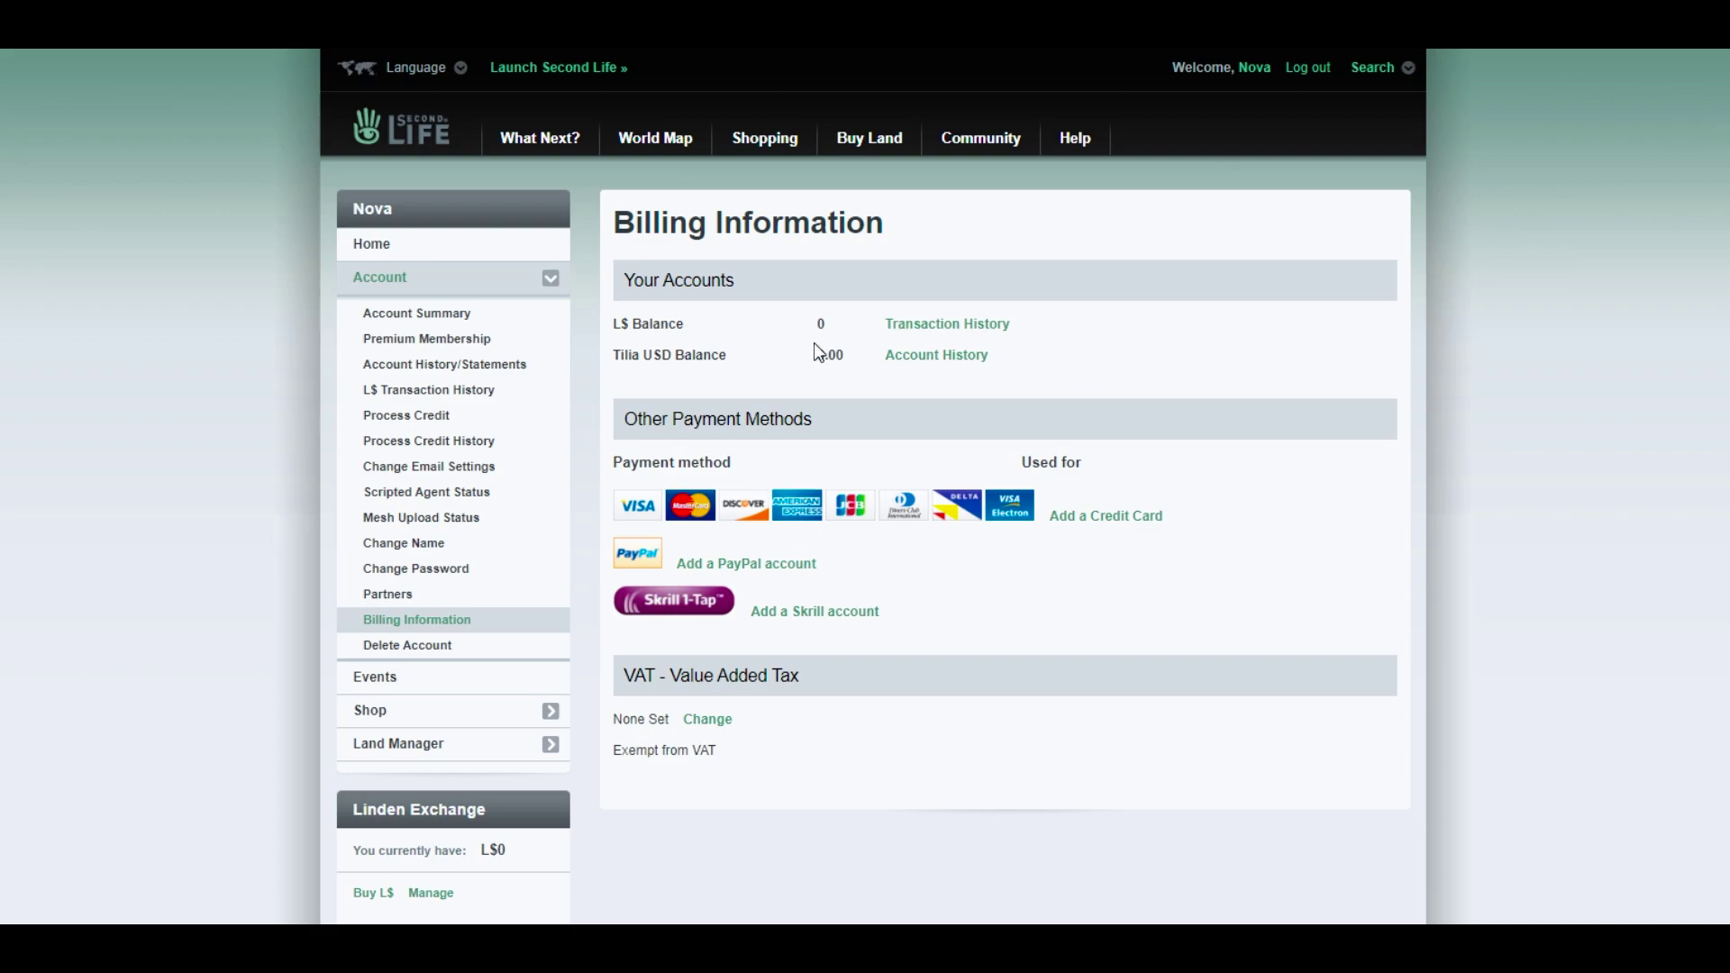
{"action": "left_click_drag", "start_coordinate": [862, 338], "coordinate": [1035, 335]}
{"action": "left_click", "coordinate": [719, 386]}
{"action": "left_click", "coordinate": [1114, 530]}
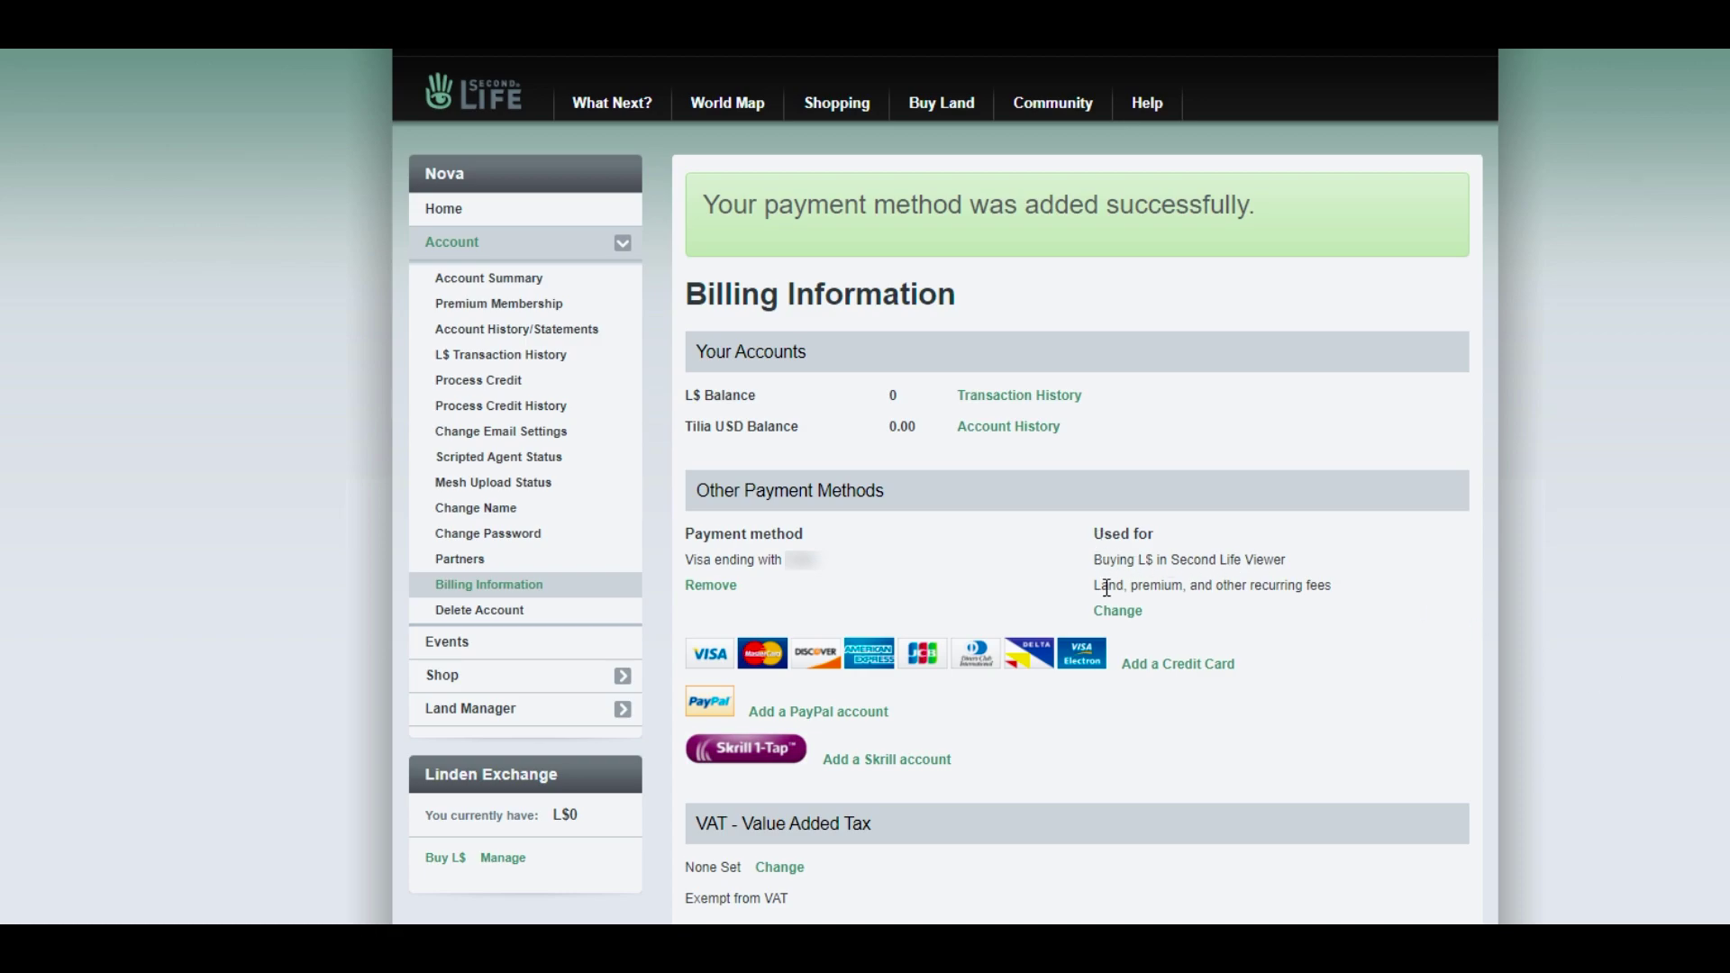
{"action": "left_click_drag", "start_coordinate": [1348, 232], "coordinate": [699, 216]}
{"action": "left_click", "coordinate": [1303, 219]}
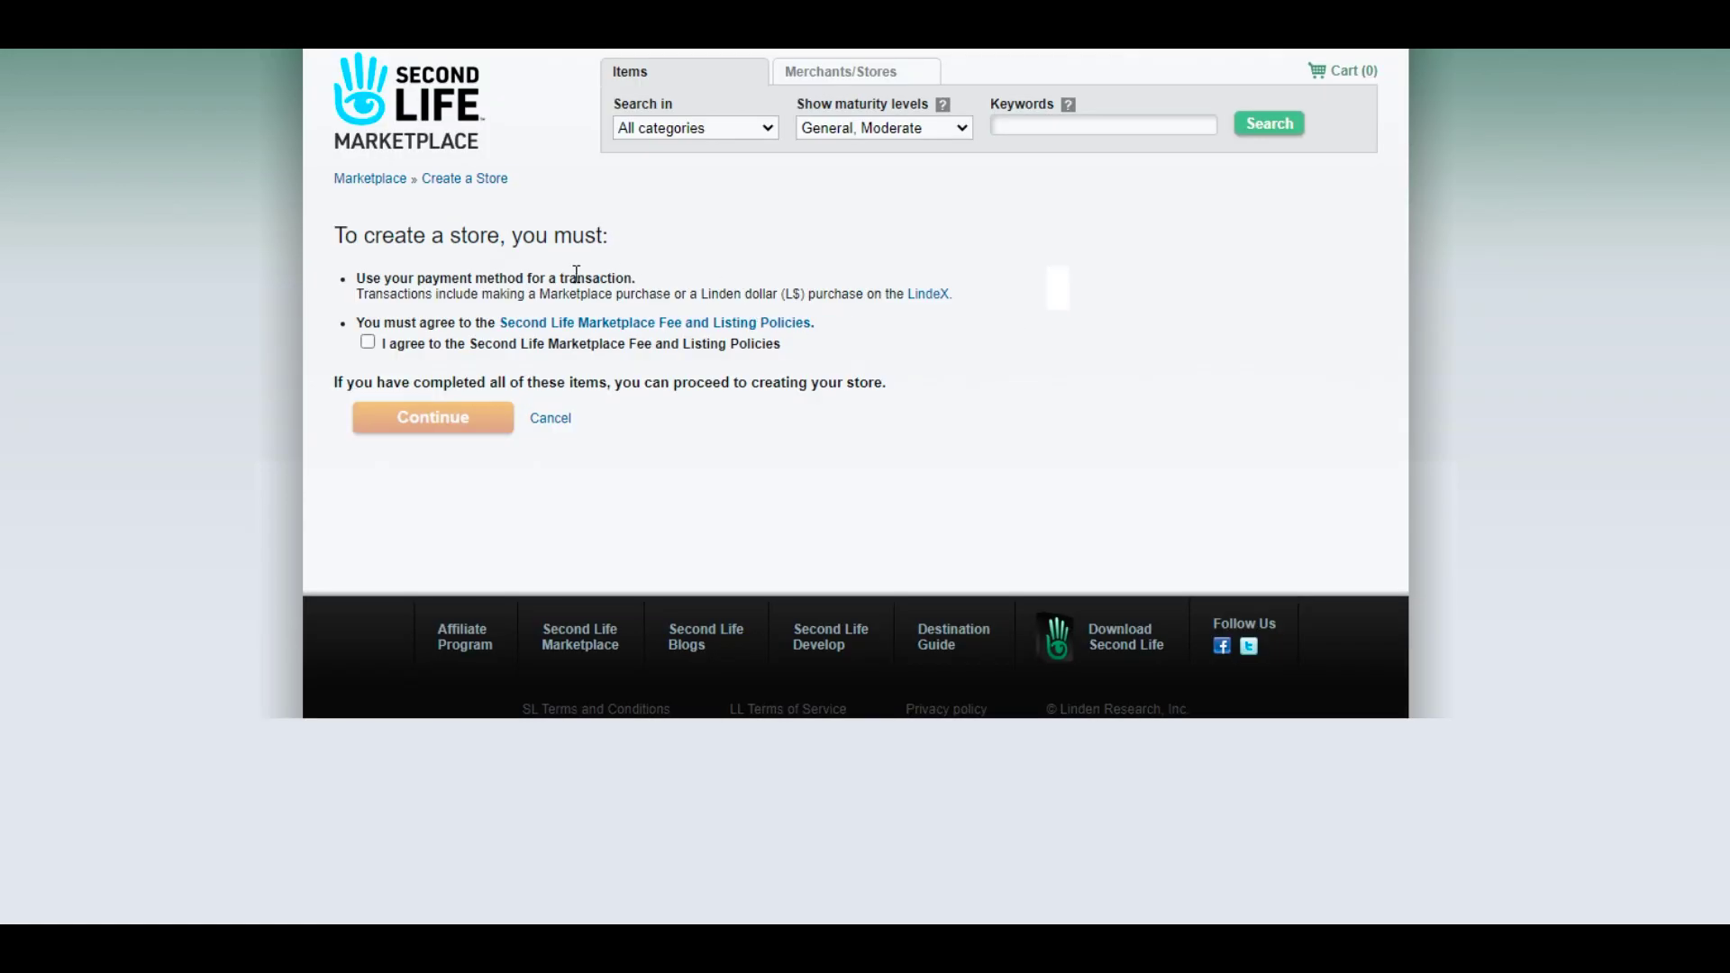
{"action": "left_click_drag", "start_coordinate": [564, 295], "coordinate": [714, 295]}
{"action": "left_click", "coordinate": [553, 295]}
{"action": "left_click_drag", "start_coordinate": [554, 295], "coordinate": [639, 298]}
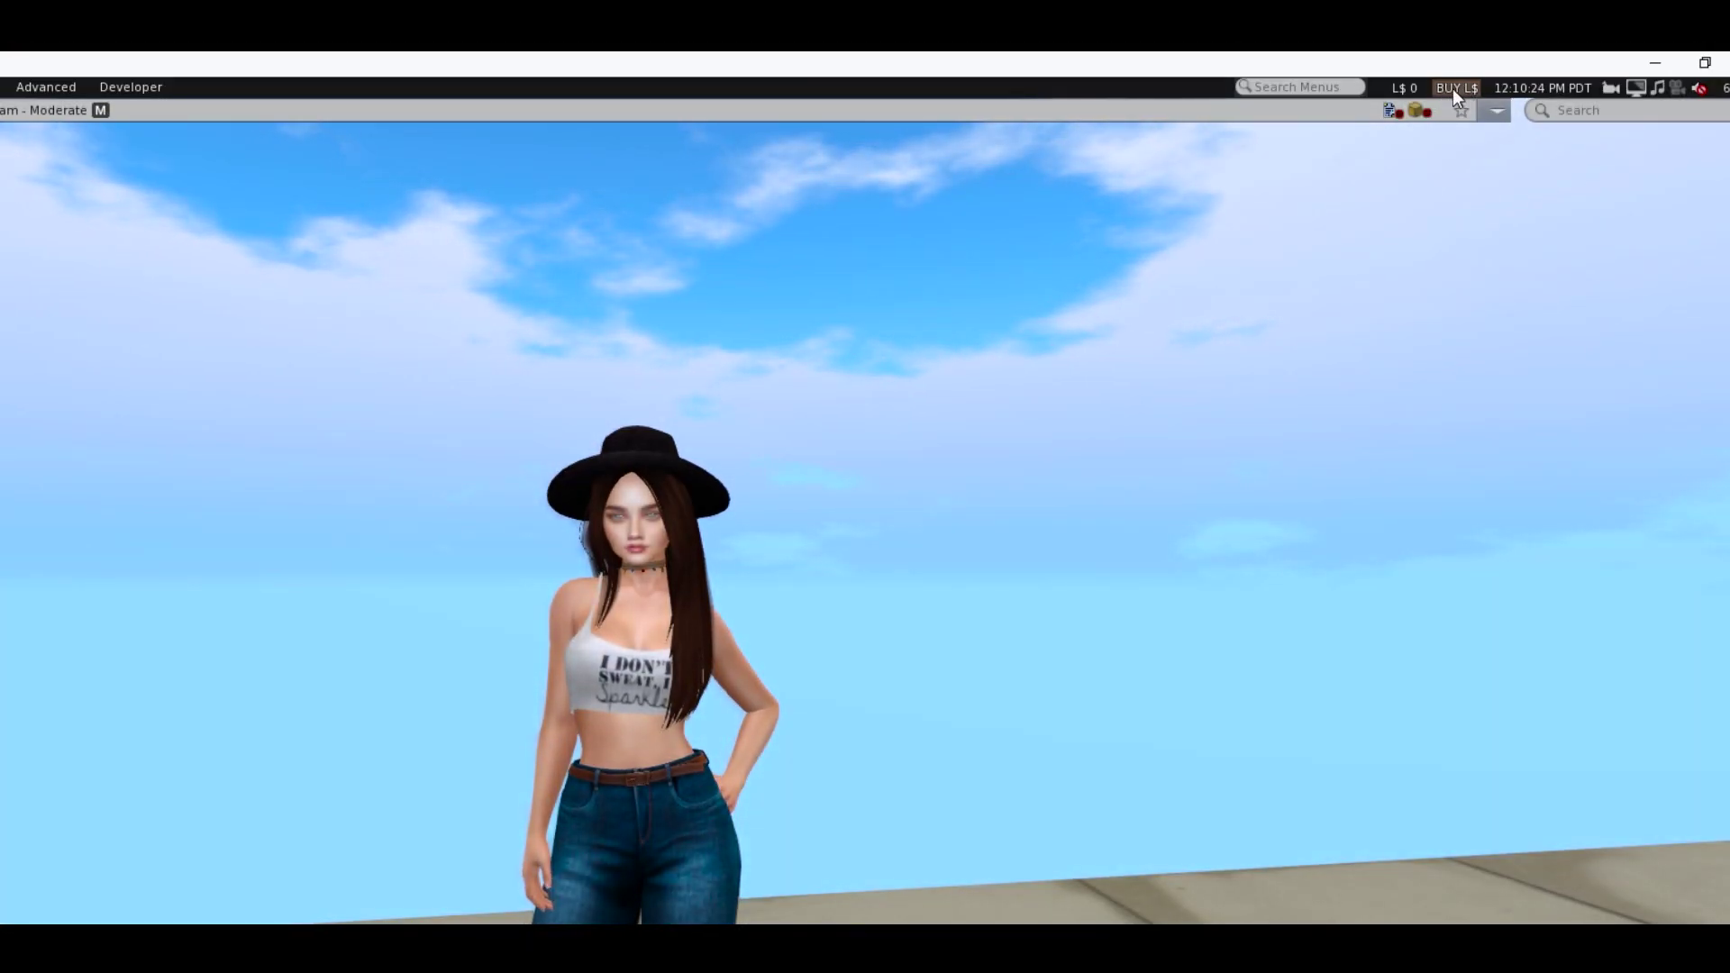
Step: Switch to the Second Life viewer, open the L$ purchase dialog and set the amount to buy to 100
{"action": "left_click", "coordinate": [1452, 89]}
{"action": "left_click_drag", "start_coordinate": [992, 580], "coordinate": [987, 516]}
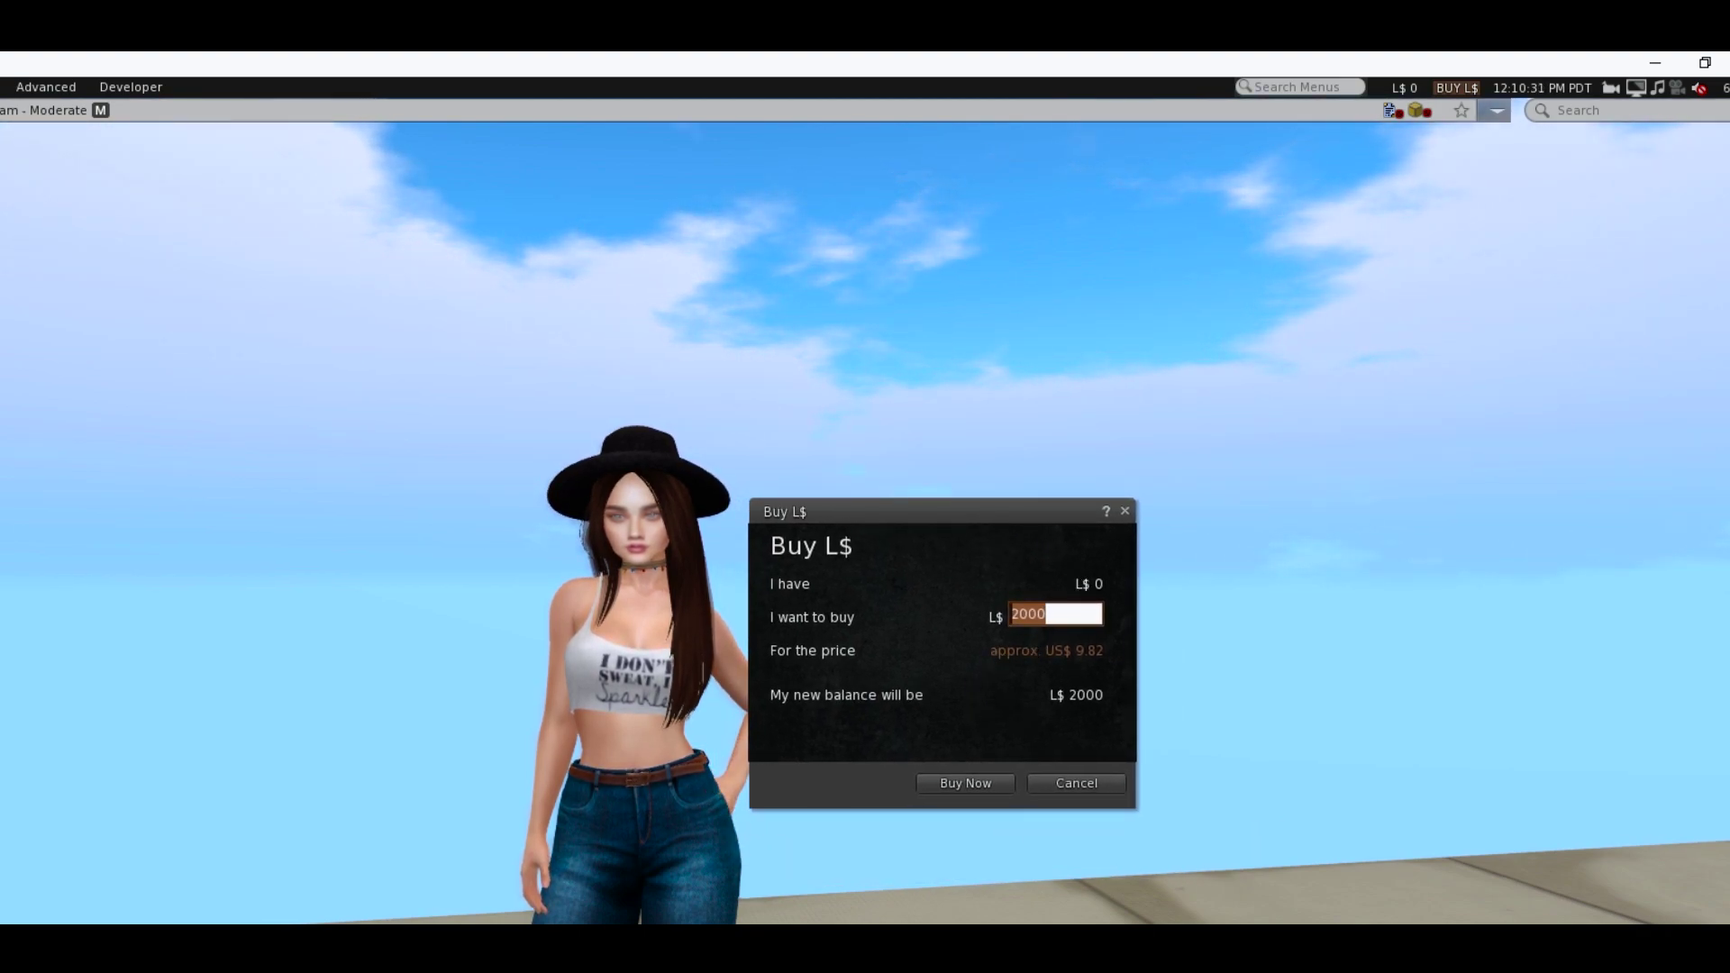
{"action": "type", "text": "100"}
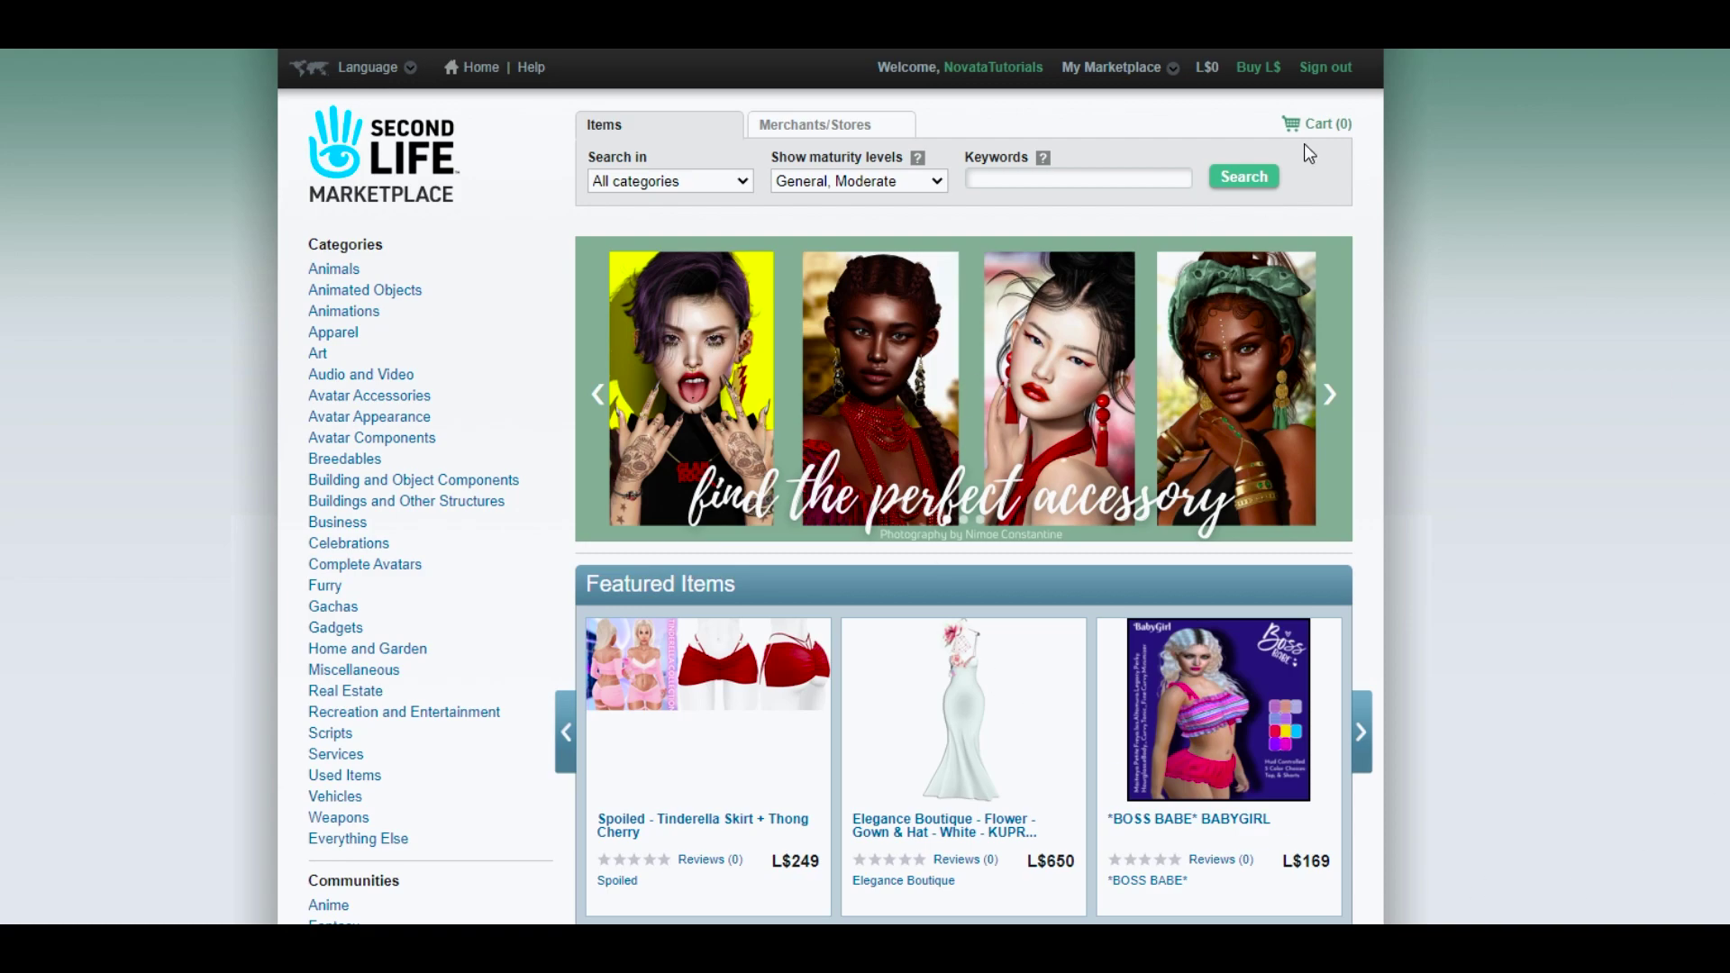
Step: Switch to the Marketplace website, open its L$ purchase page, set the amount to 2.5 US dollars and review the transaction limits
{"action": "right_click", "coordinate": [1247, 79]}
{"action": "left_click", "coordinate": [1262, 81]}
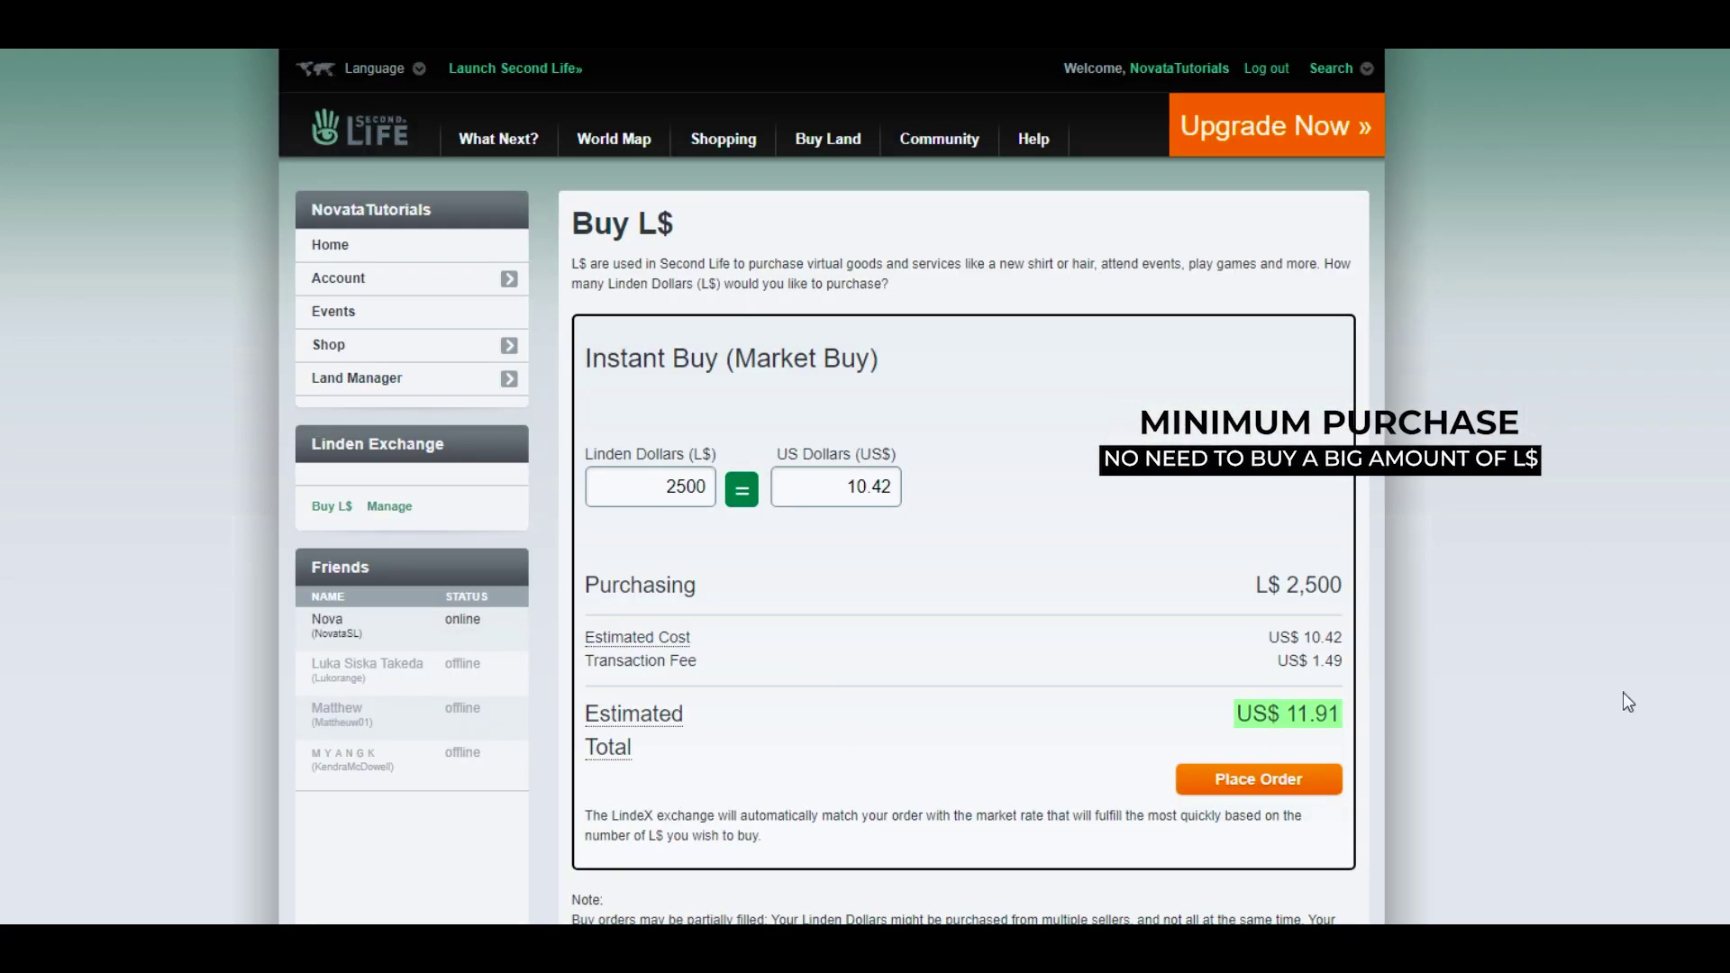
{"action": "left_click_drag", "start_coordinate": [844, 488], "coordinate": [896, 488]}
{"action": "type", "text": "1"}
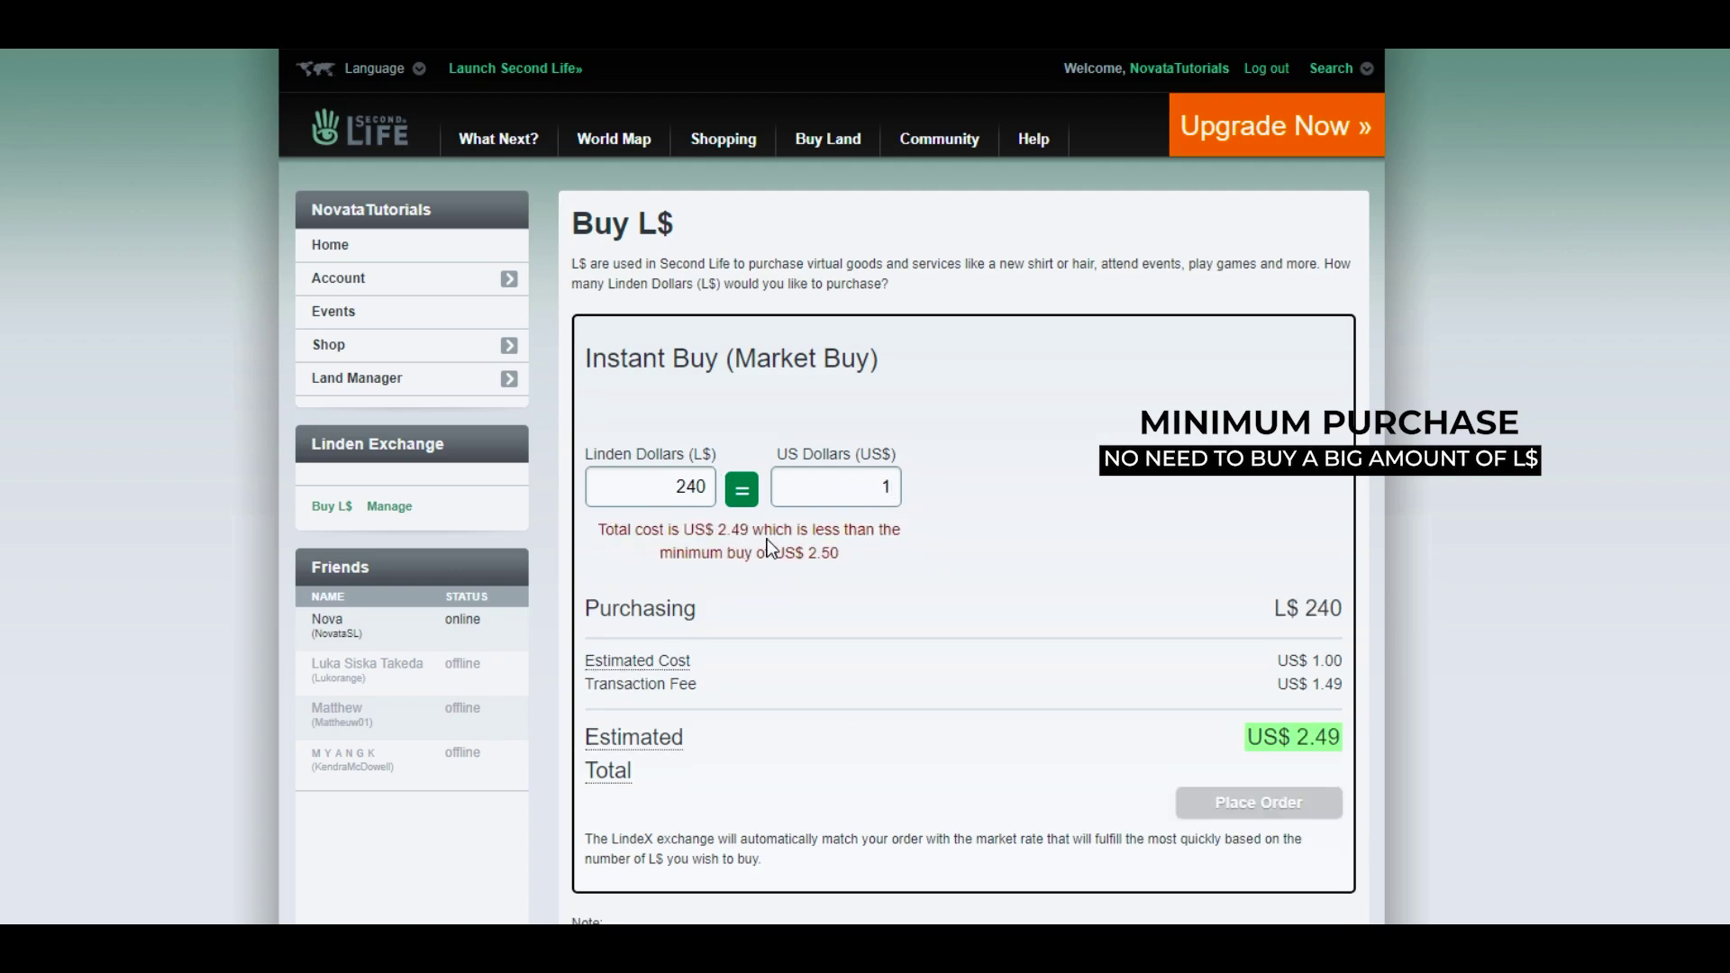
{"action": "key", "text": "BackSpace"}
{"action": "type", "text": "2.5"}
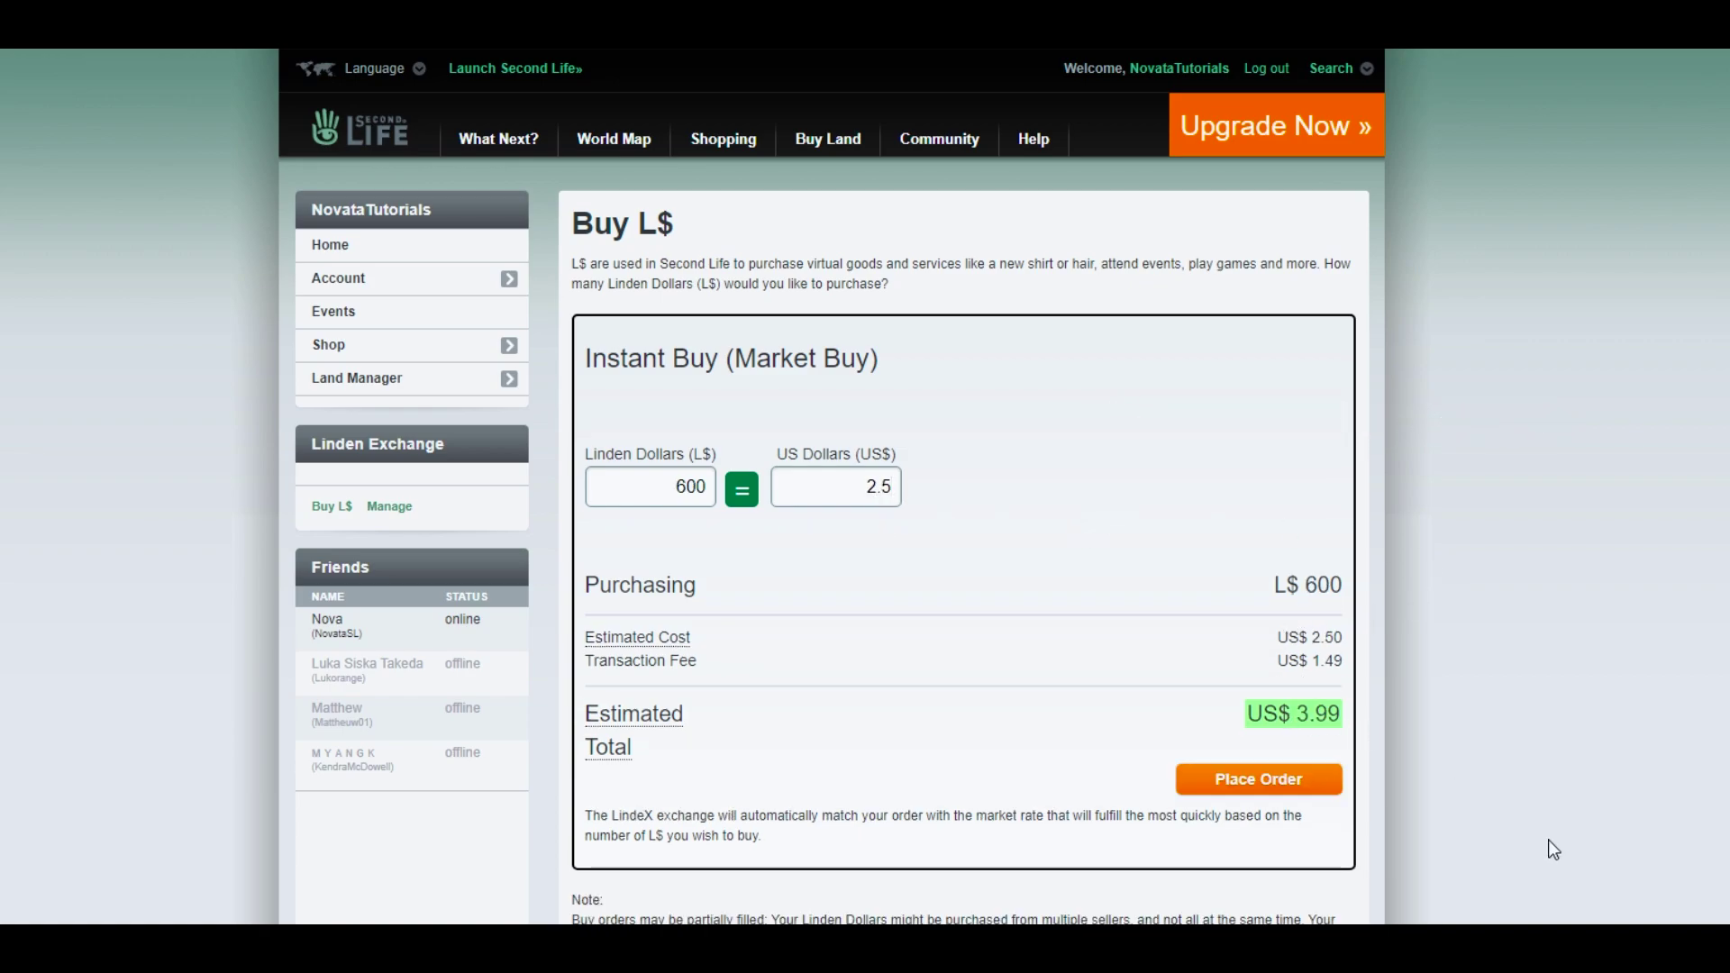
{"action": "scroll", "coordinate": [865, 486], "scroll_direction": "down", "scroll_amount": 5}
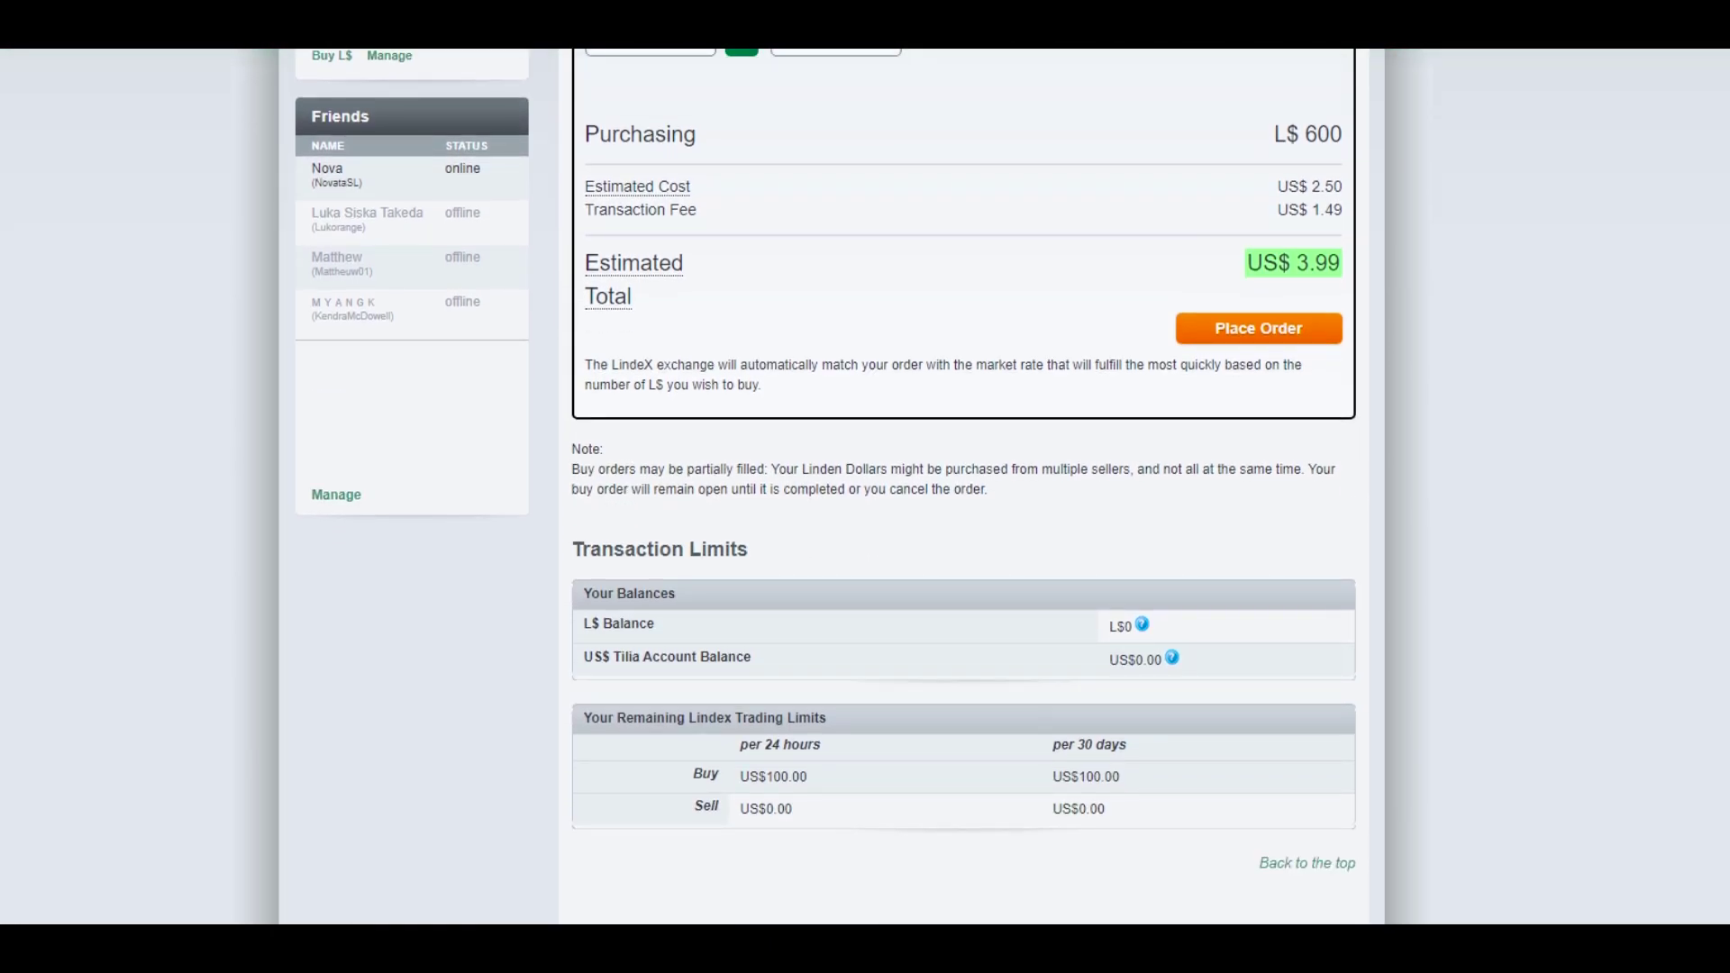
{"action": "scroll", "coordinate": [1261, 698], "scroll_direction": "up", "scroll_amount": 5}
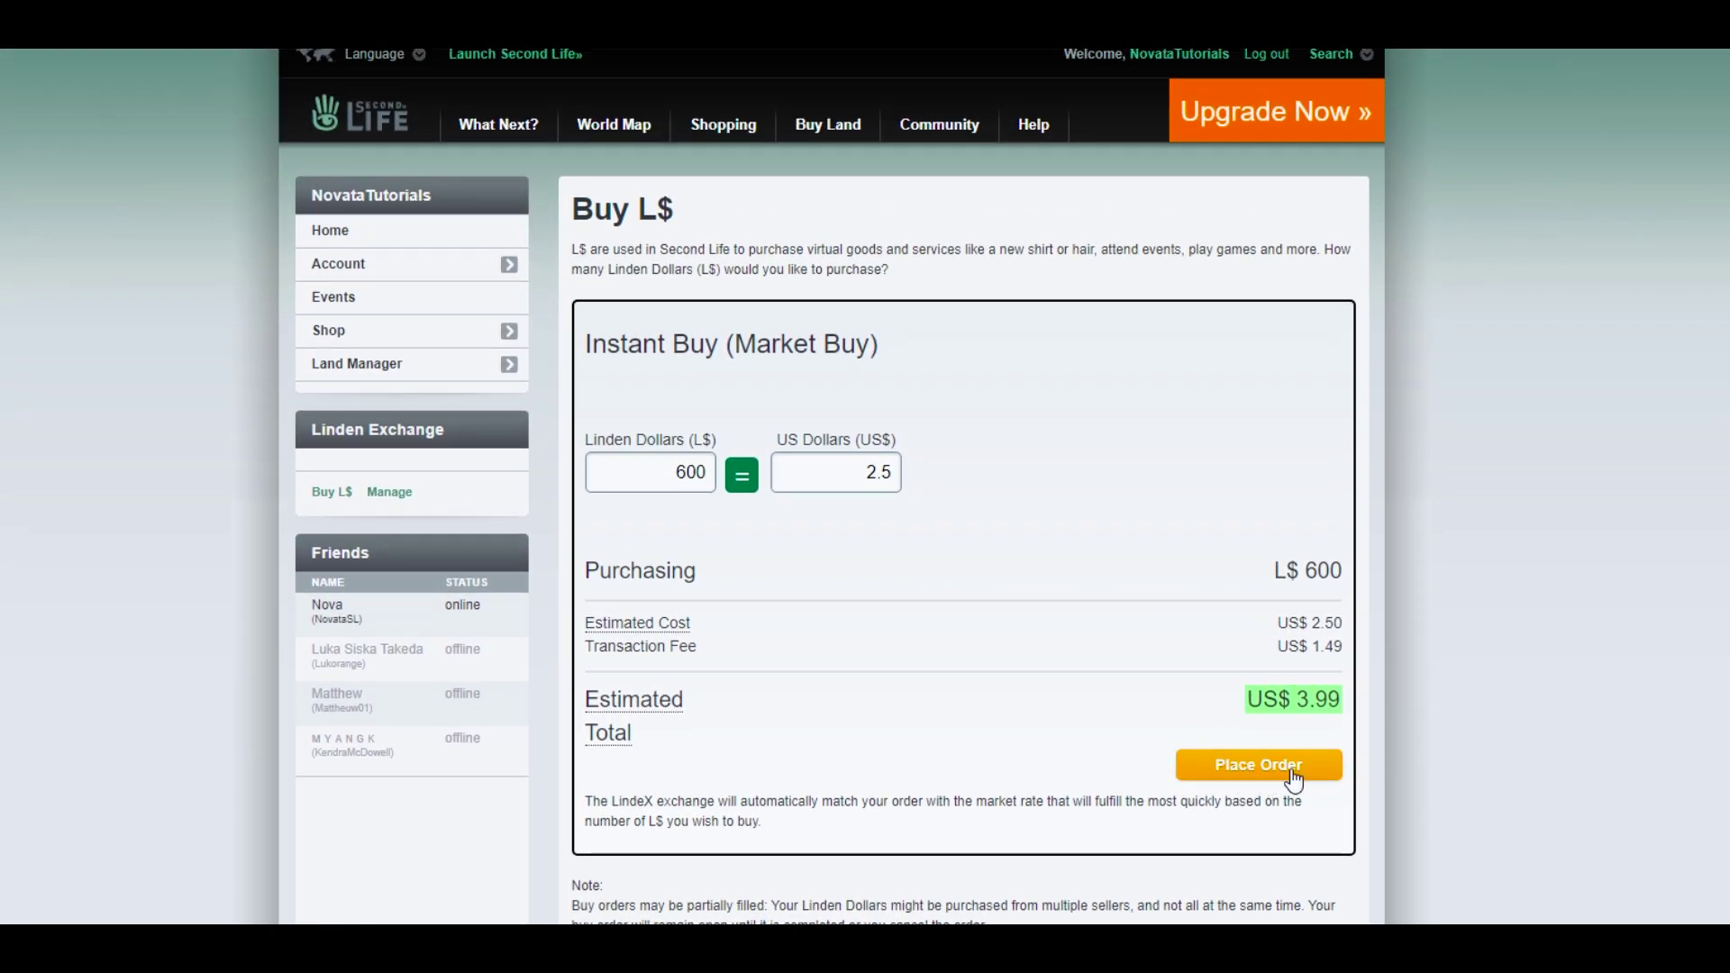
{"action": "scroll", "coordinate": [865, 486], "scroll_direction": "up", "scroll_amount": 1}
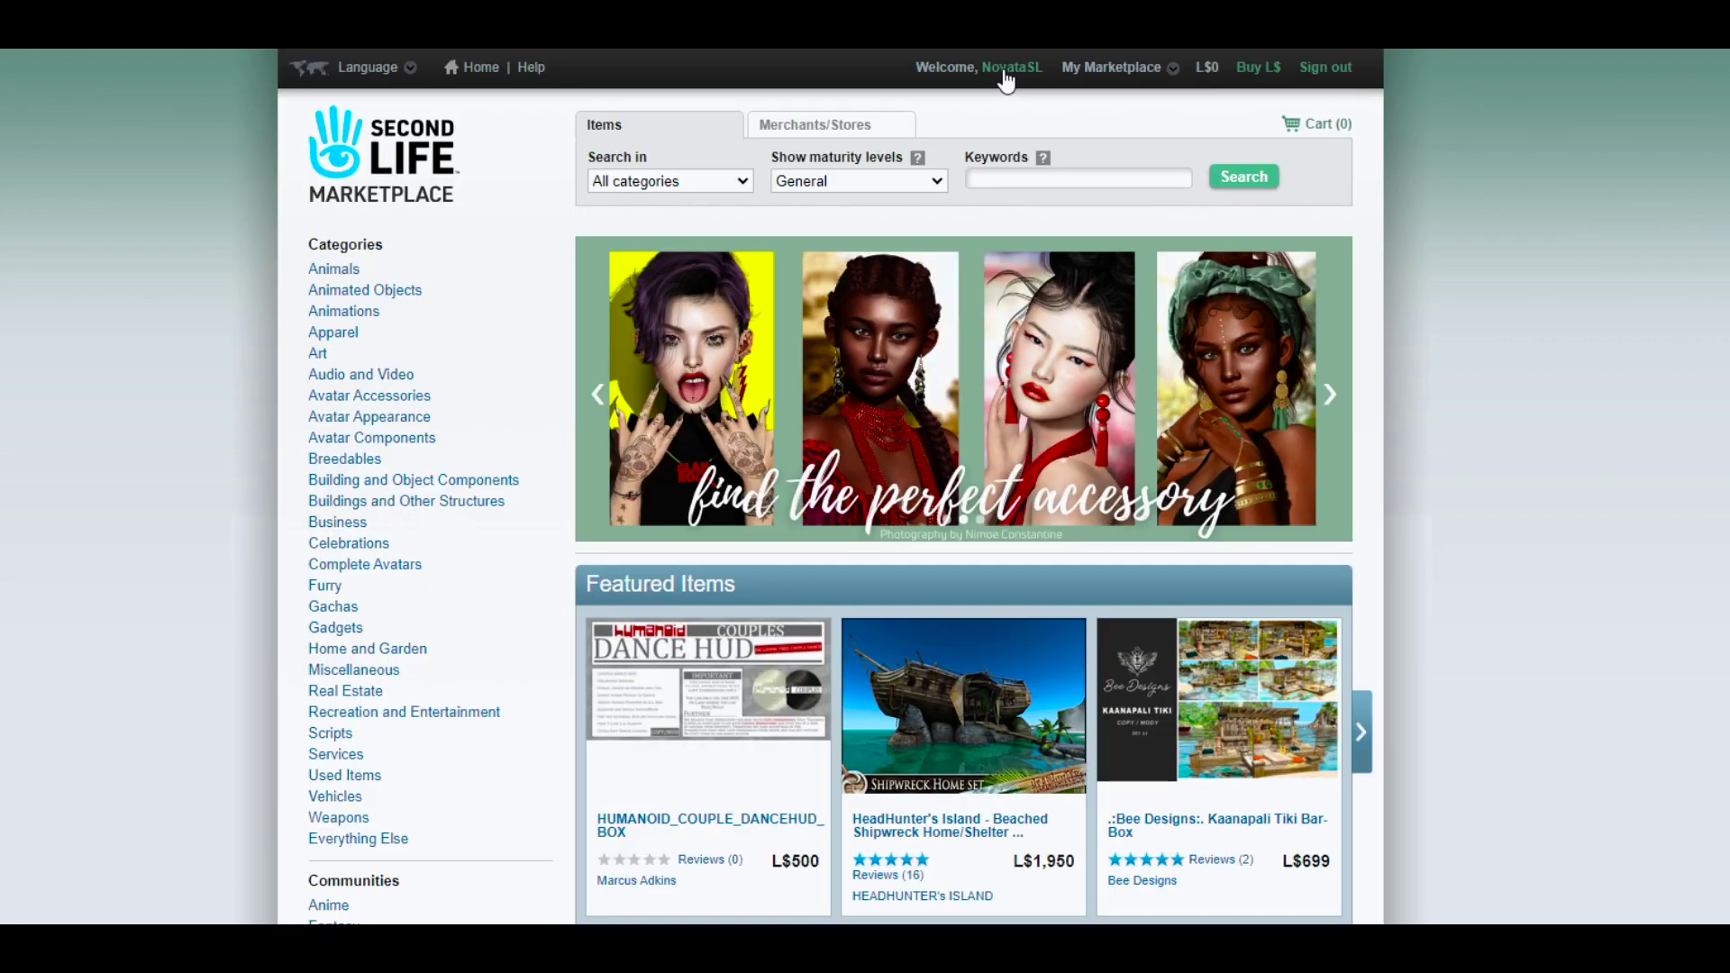
Step: Create a Marketplace store, agreeing to the Second Life Marketplace Fee and Listing Policies
{"action": "left_click", "coordinate": [1167, 72]}
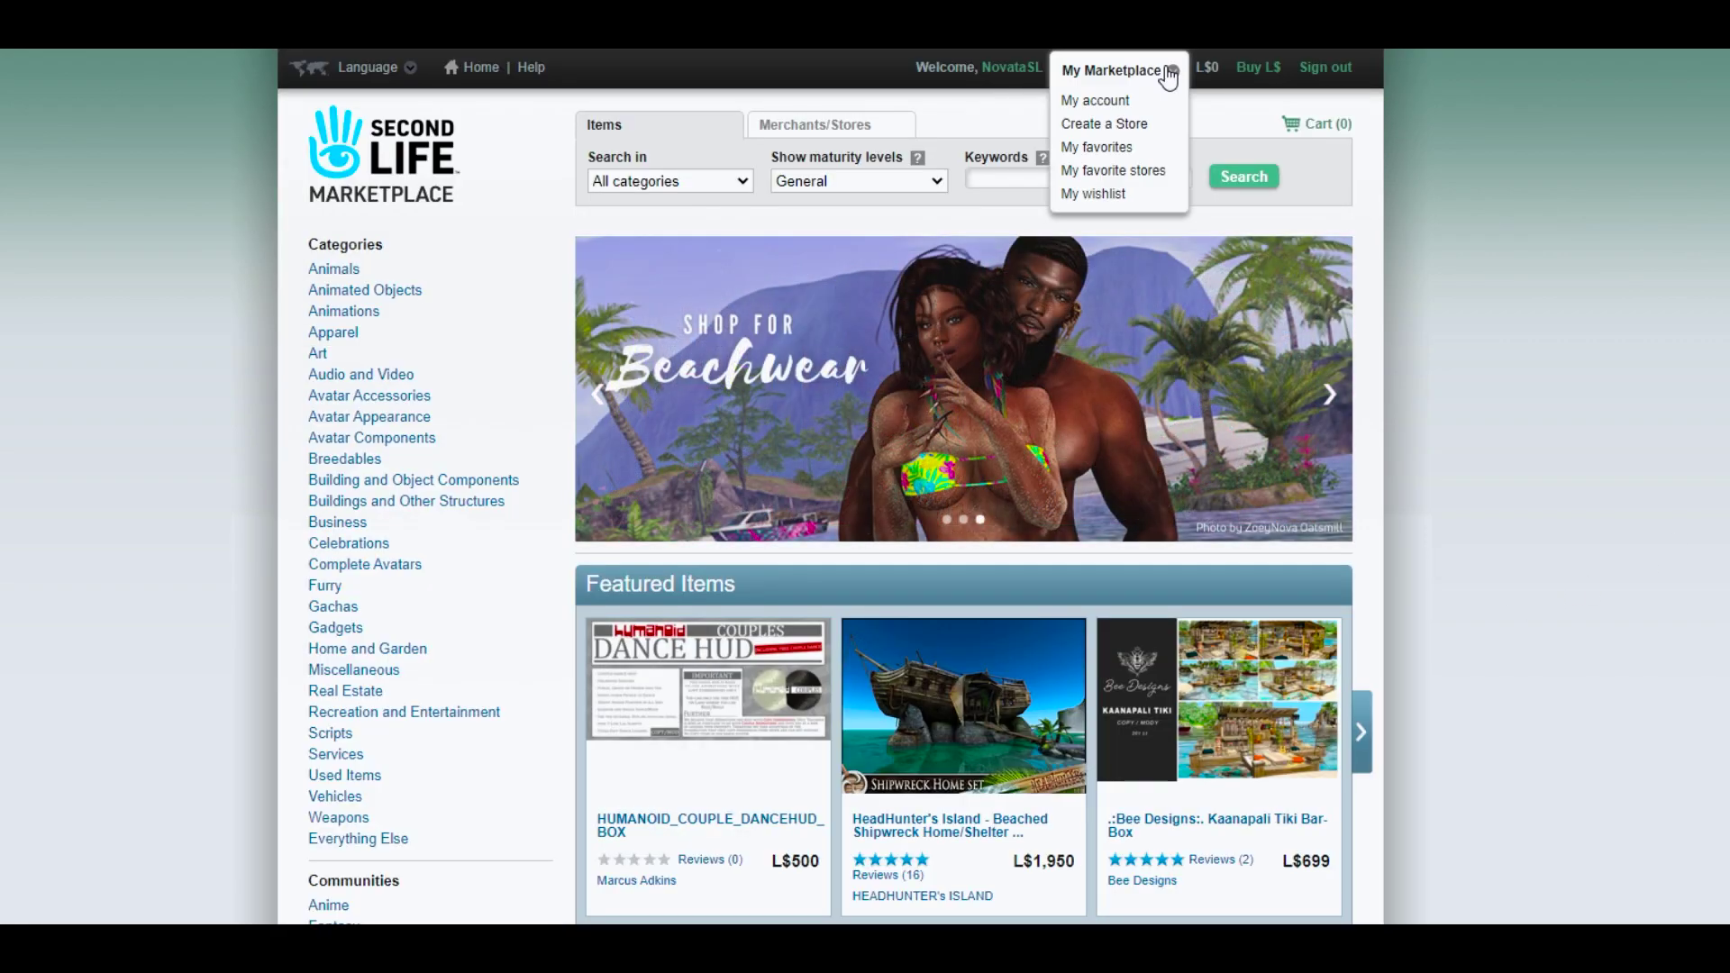
{"action": "left_click", "coordinate": [1148, 126]}
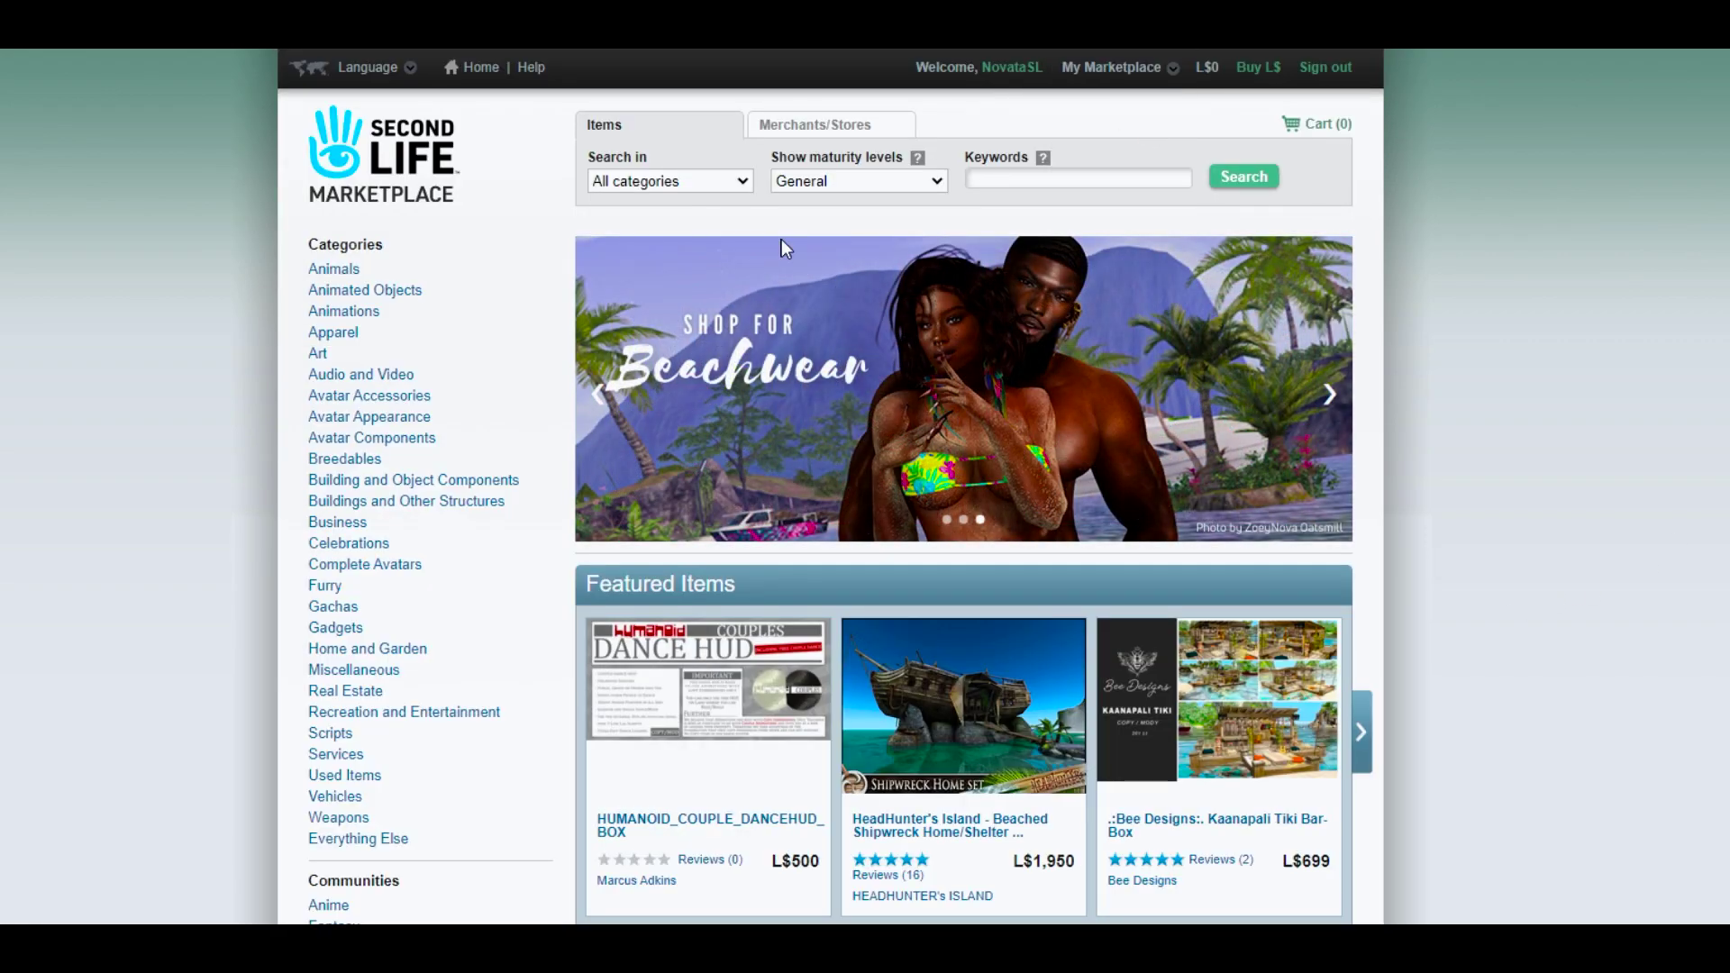
{"action": "left_click_drag", "start_coordinate": [320, 288], "coordinate": [620, 289]}
{"action": "left_click", "coordinate": [647, 293]}
{"action": "left_click", "coordinate": [351, 350]}
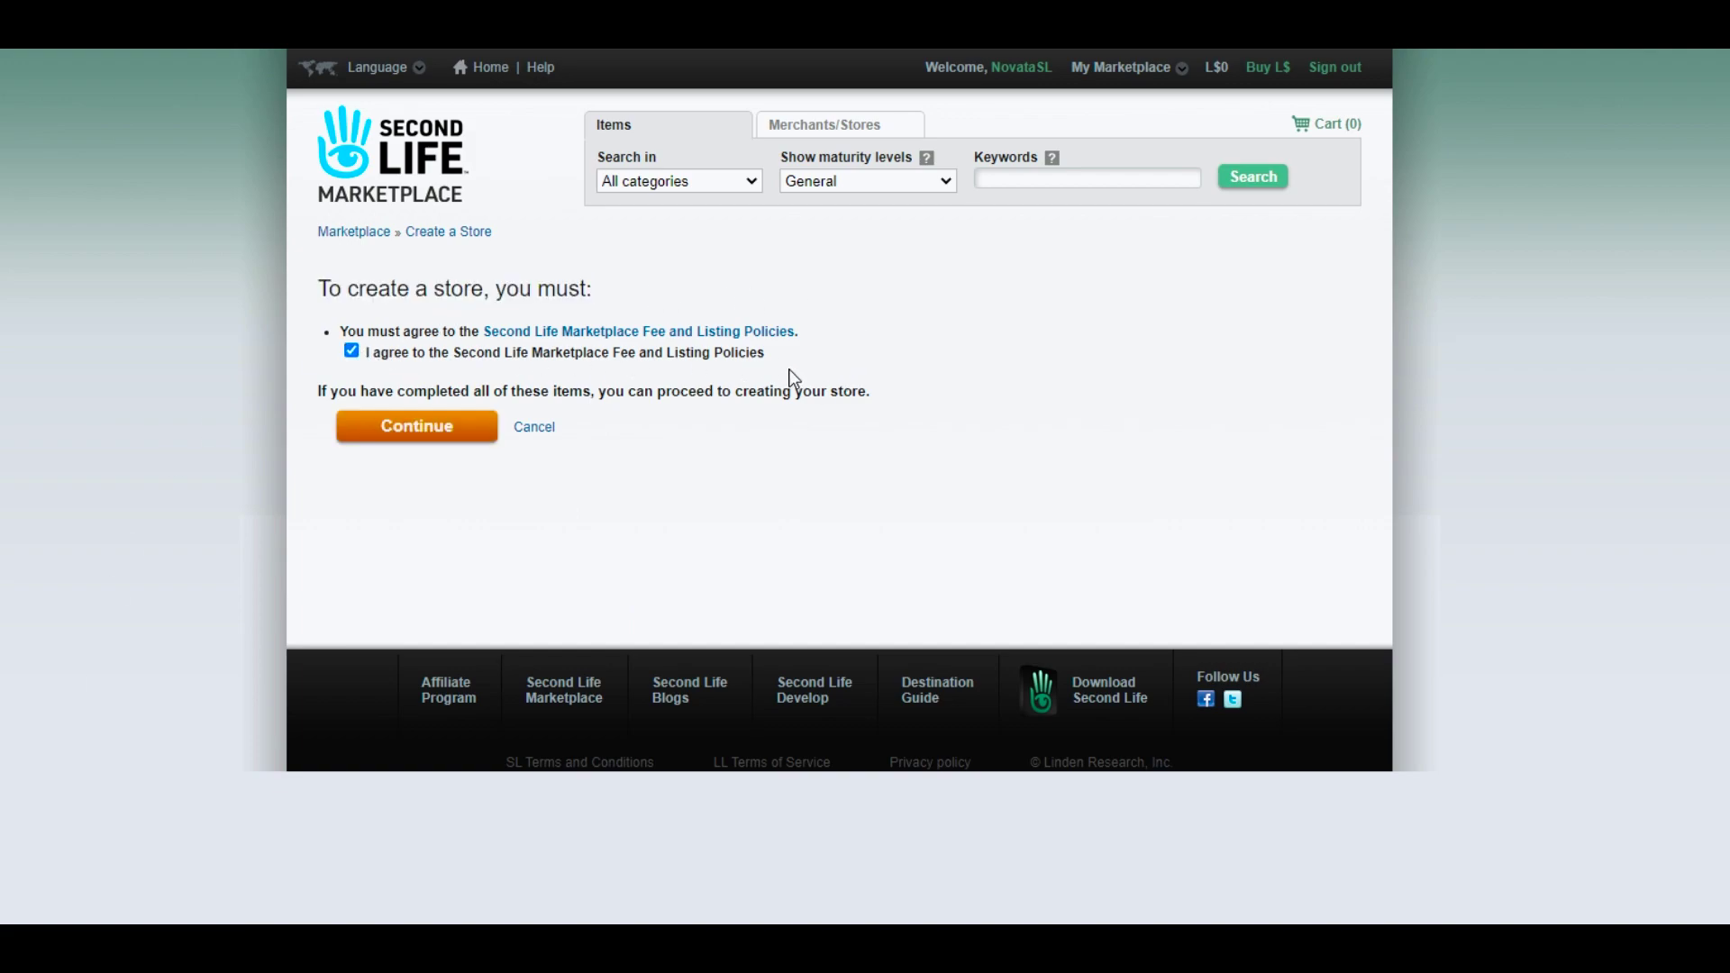
{"action": "left_click", "coordinate": [420, 434]}
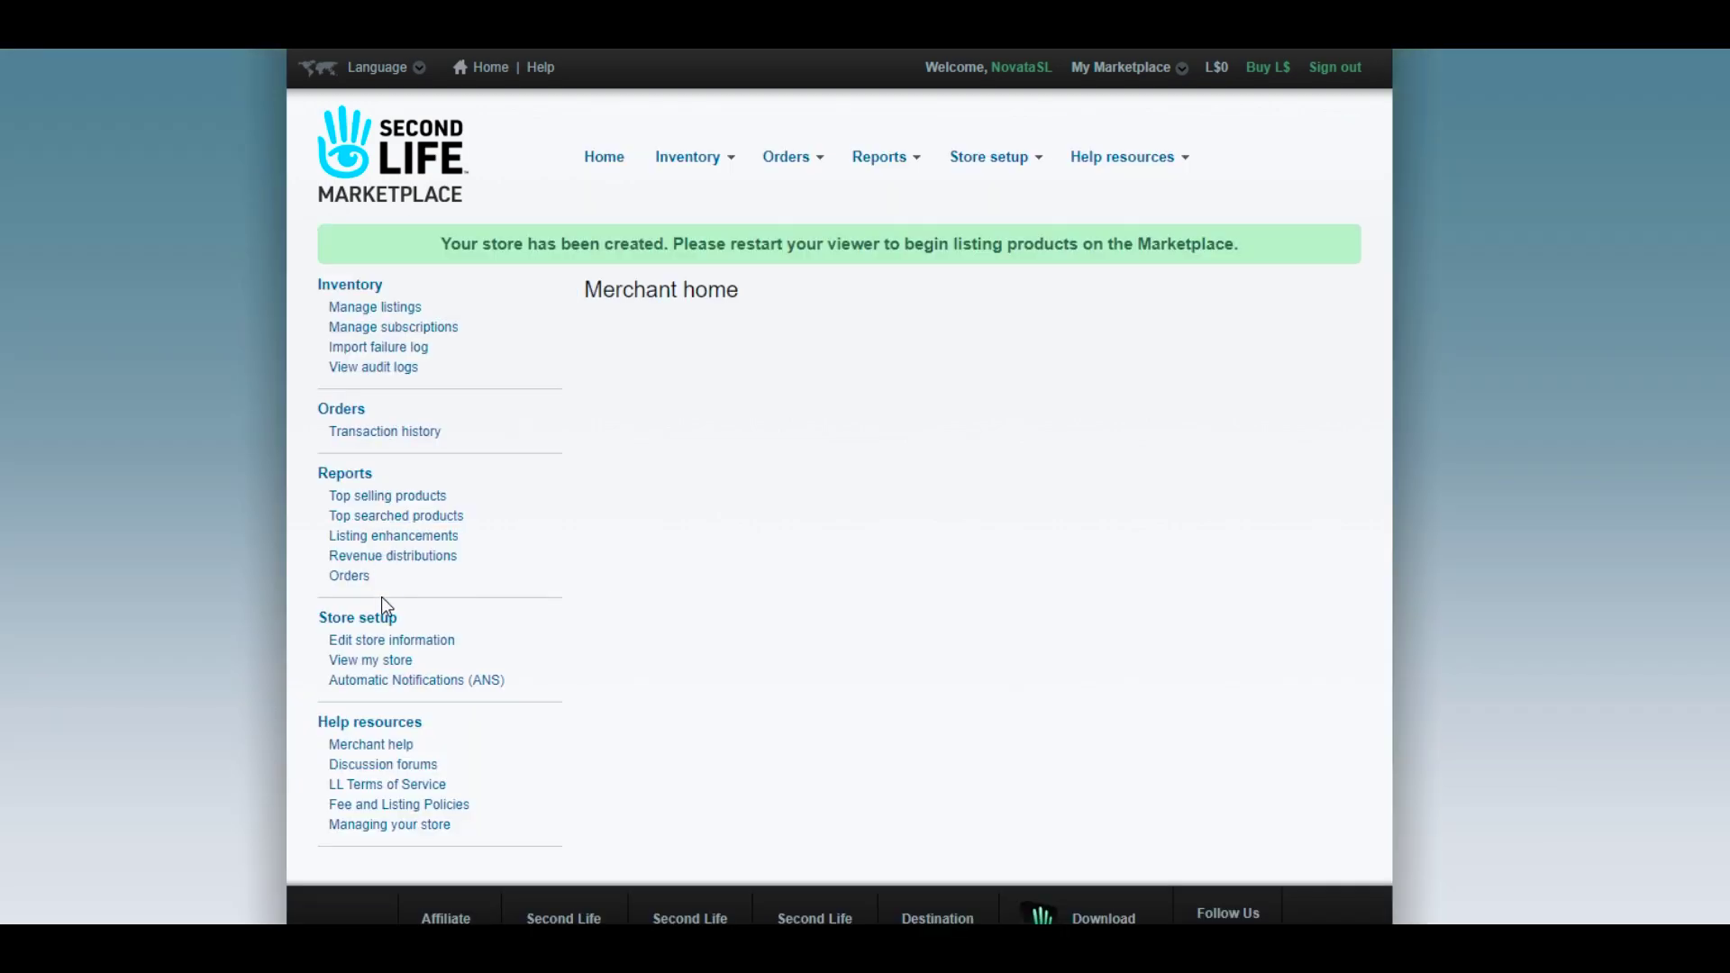
Step: View the newly created store's public page and examine its displayed store name
{"action": "left_click", "coordinate": [382, 662]}
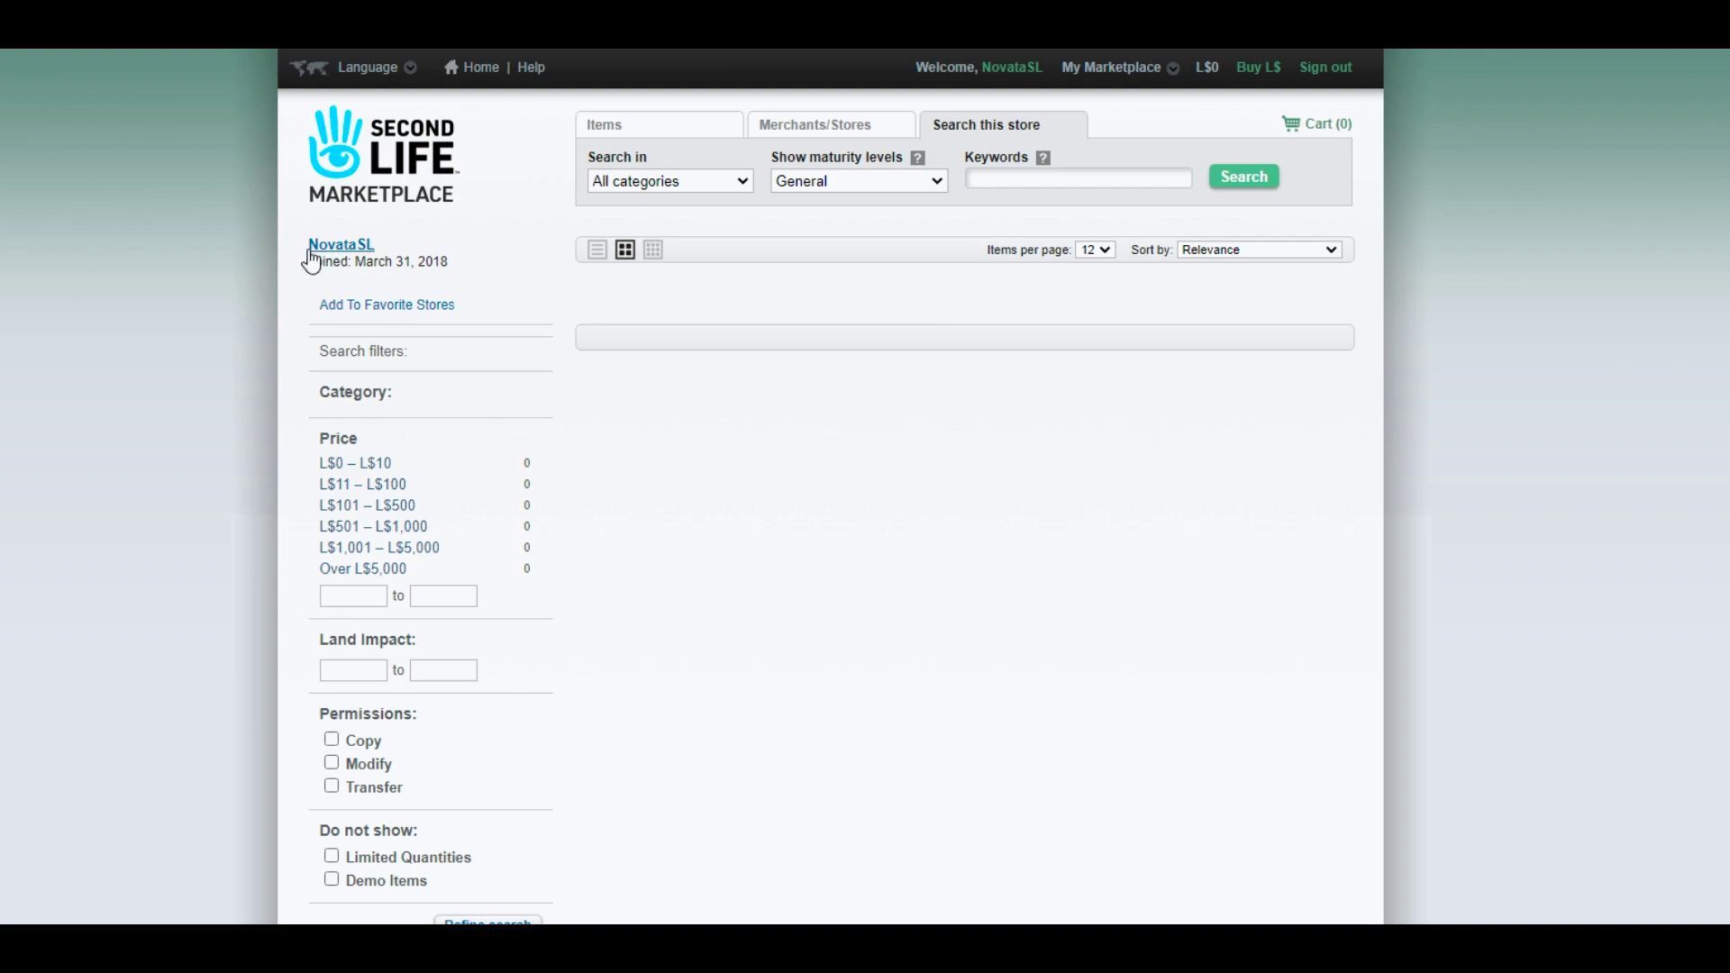
{"action": "left_click_drag", "start_coordinate": [386, 244], "coordinate": [298, 253]}
{"action": "left_click", "coordinate": [945, 396]}
Step: Edit the store information: name "Novata Shop", profile "Novata Second Life Store for Video Tutorials", policies "Only for tutorial purposes, not a real store ♥"
{"action": "left_click", "coordinate": [1172, 70]}
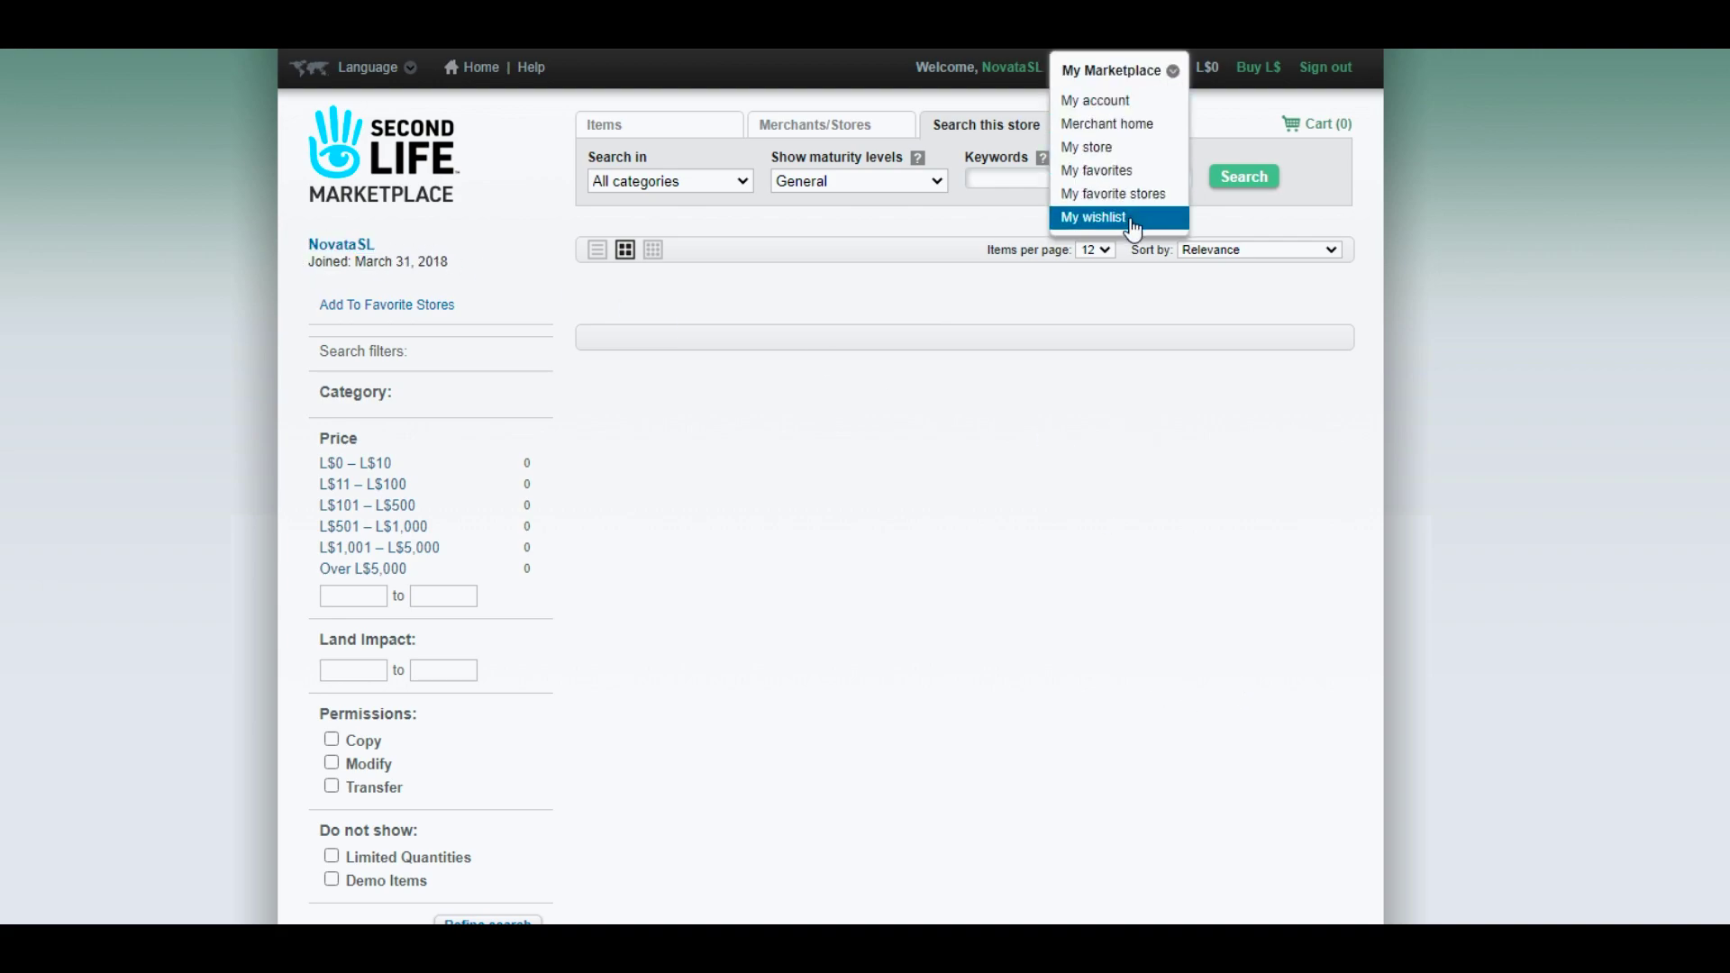
{"action": "left_click", "coordinate": [1116, 127]}
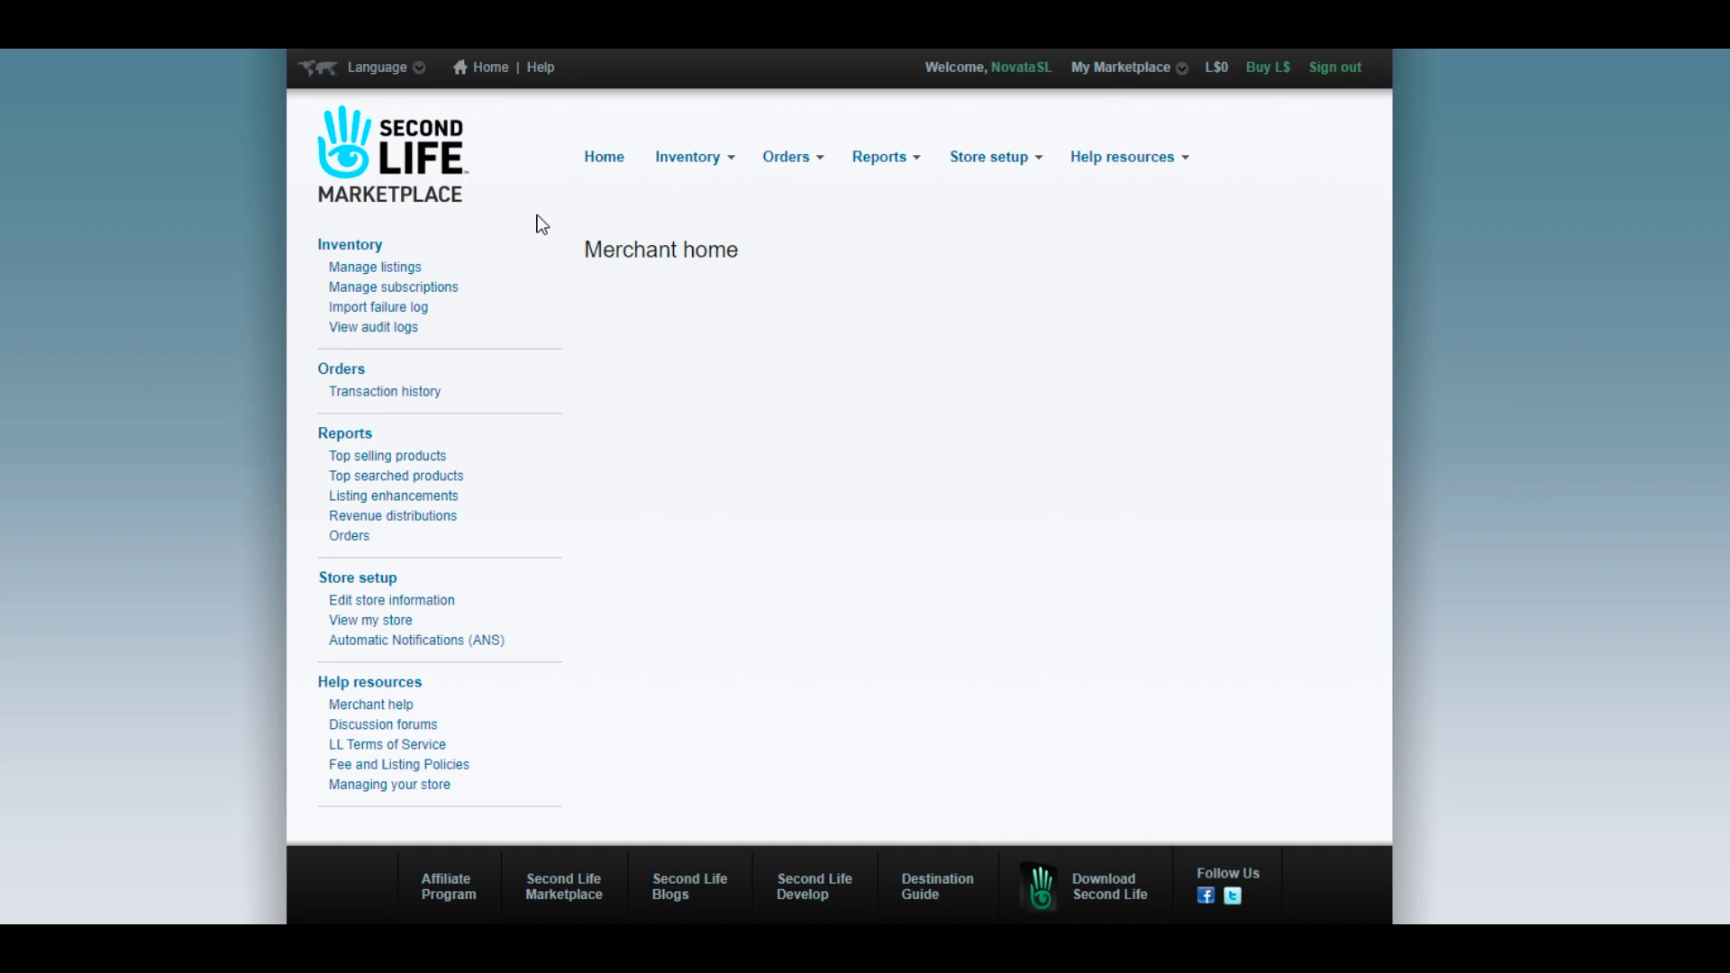
{"action": "left_click", "coordinate": [368, 599]}
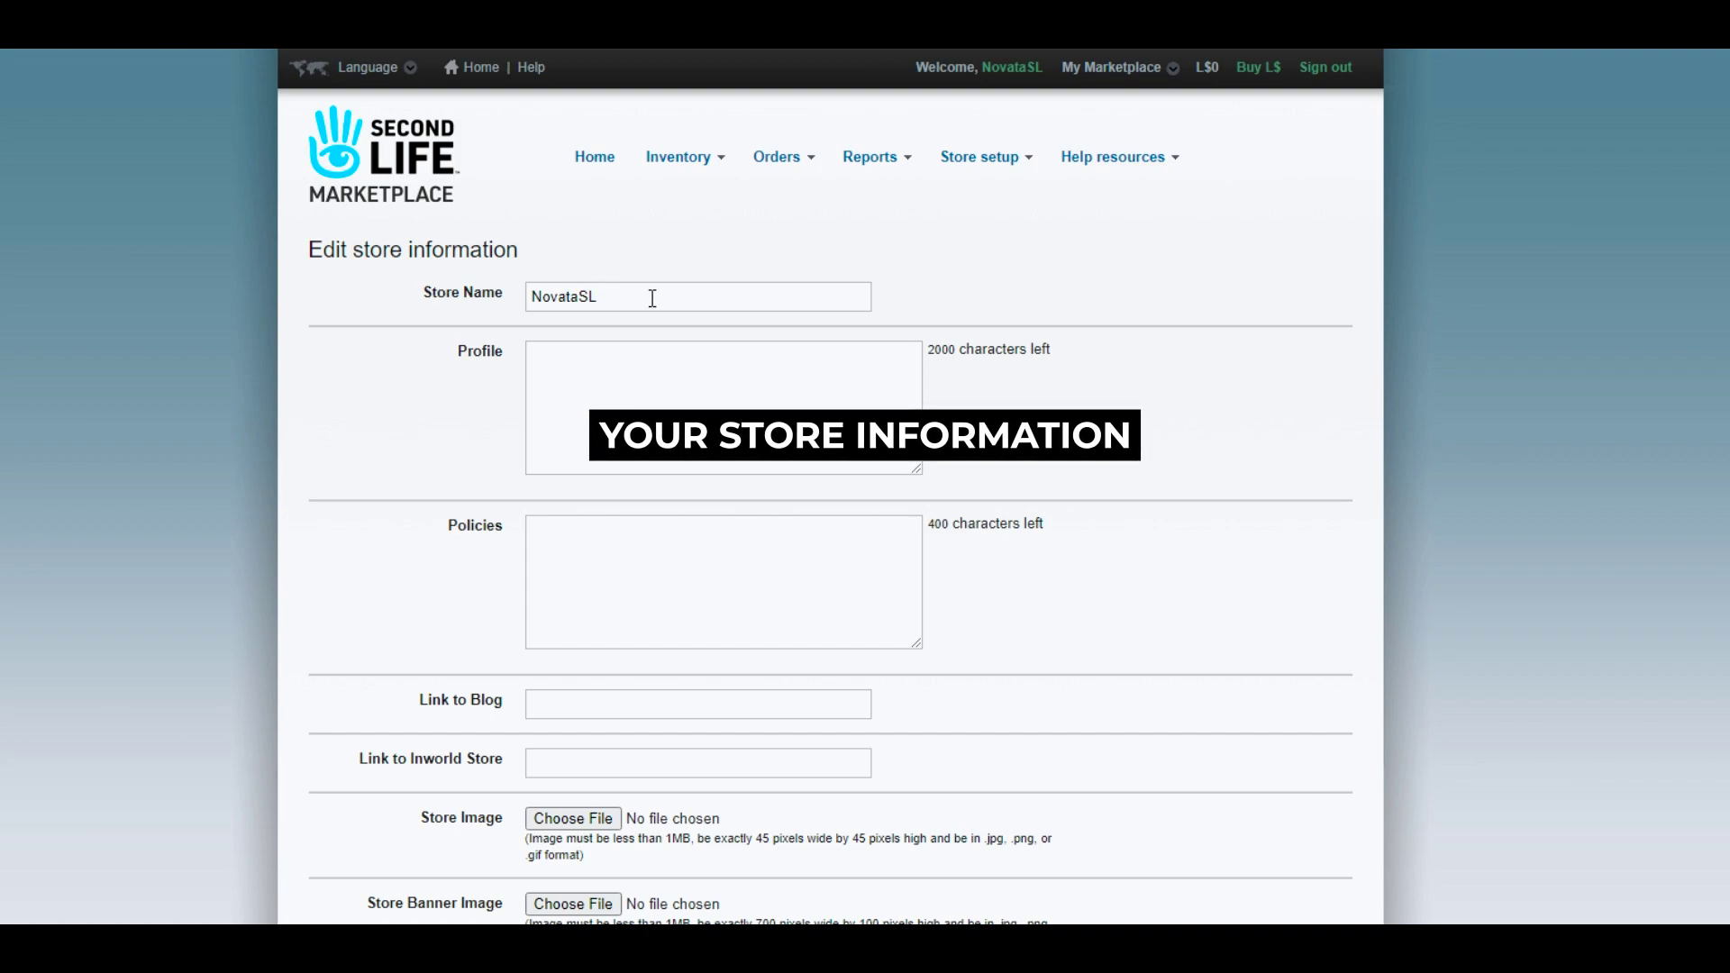
{"action": "left_click", "coordinate": [639, 295]}
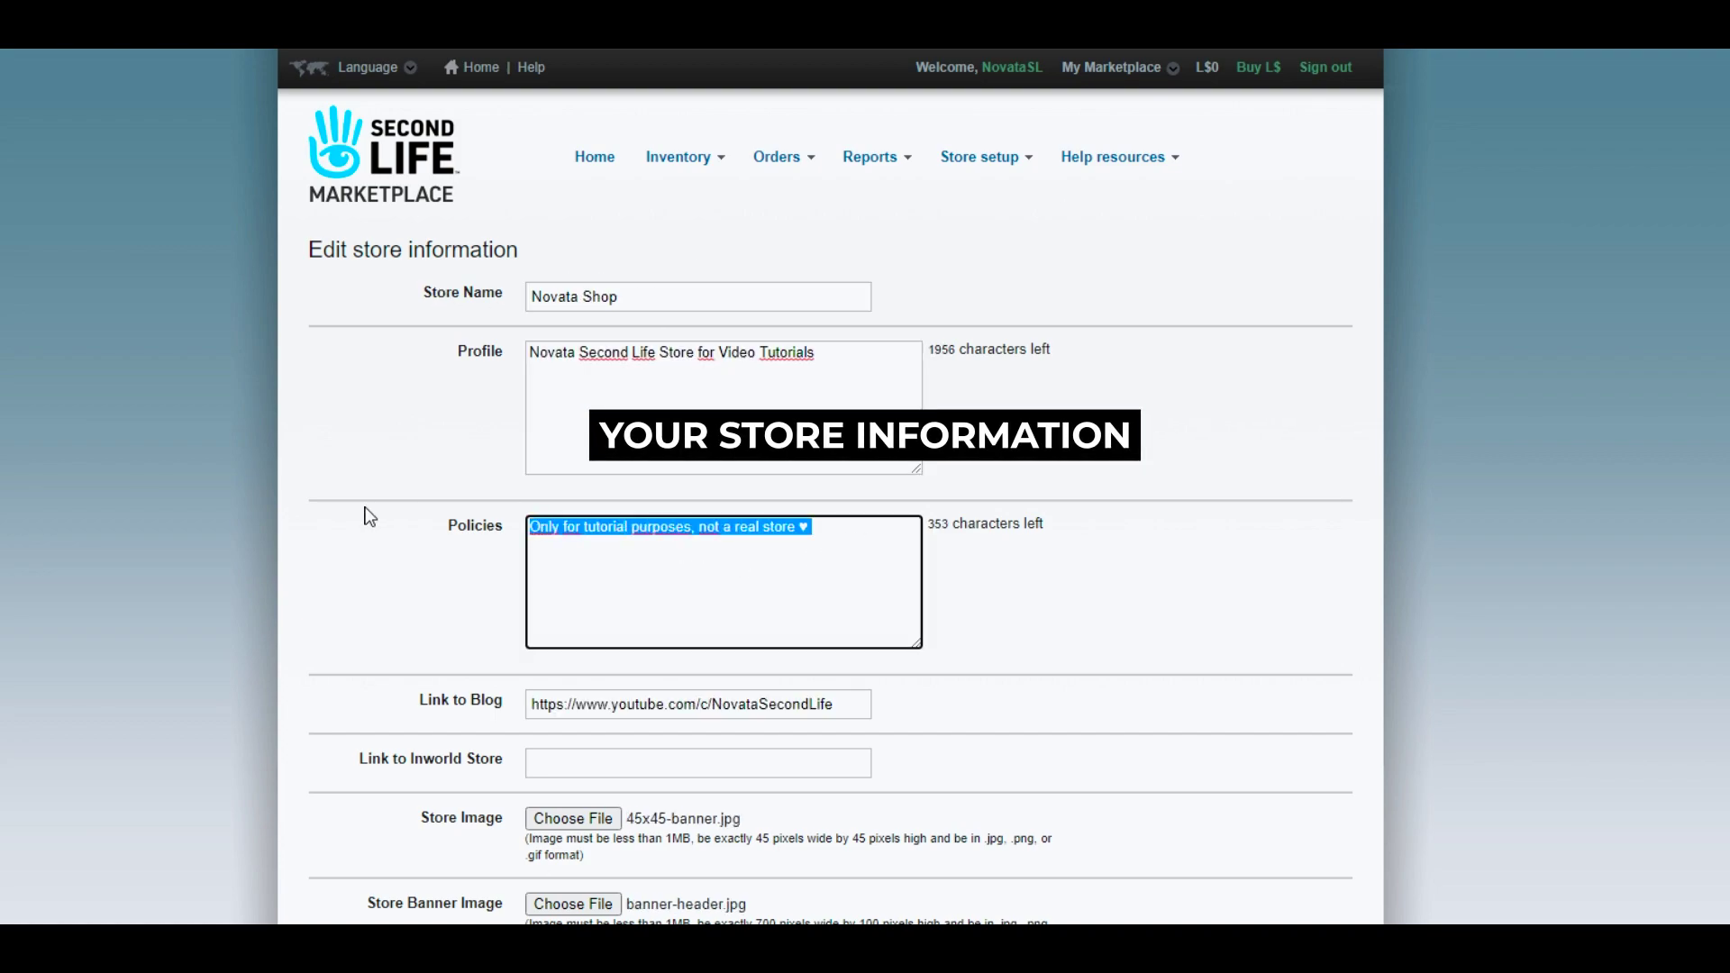
{"action": "left_click", "coordinate": [718, 622]}
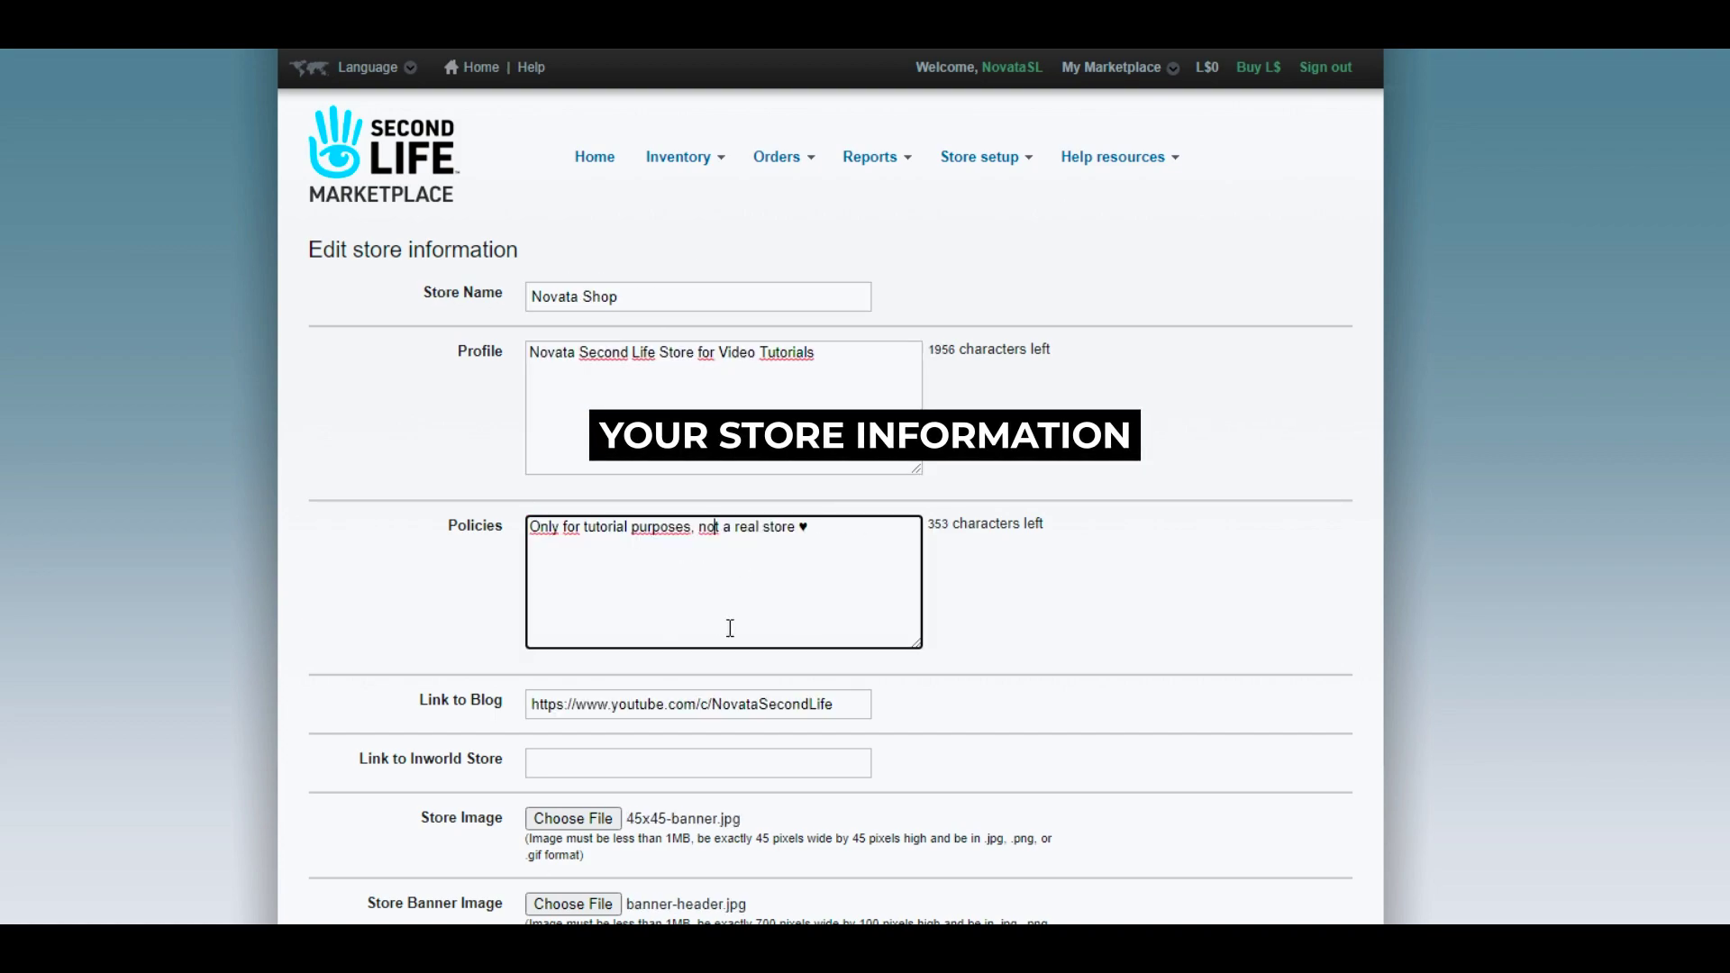
Step: Check the blog link and look through the available store image files, then cancel the file selection
{"action": "scroll", "coordinate": [717, 356], "scroll_direction": "down", "scroll_amount": 2}
{"action": "scroll", "coordinate": [757, 564], "scroll_direction": "up", "scroll_amount": 2}
{"action": "left_click_drag", "start_coordinate": [586, 635], "coordinate": [944, 644]}
{"action": "left_click", "coordinate": [629, 747]}
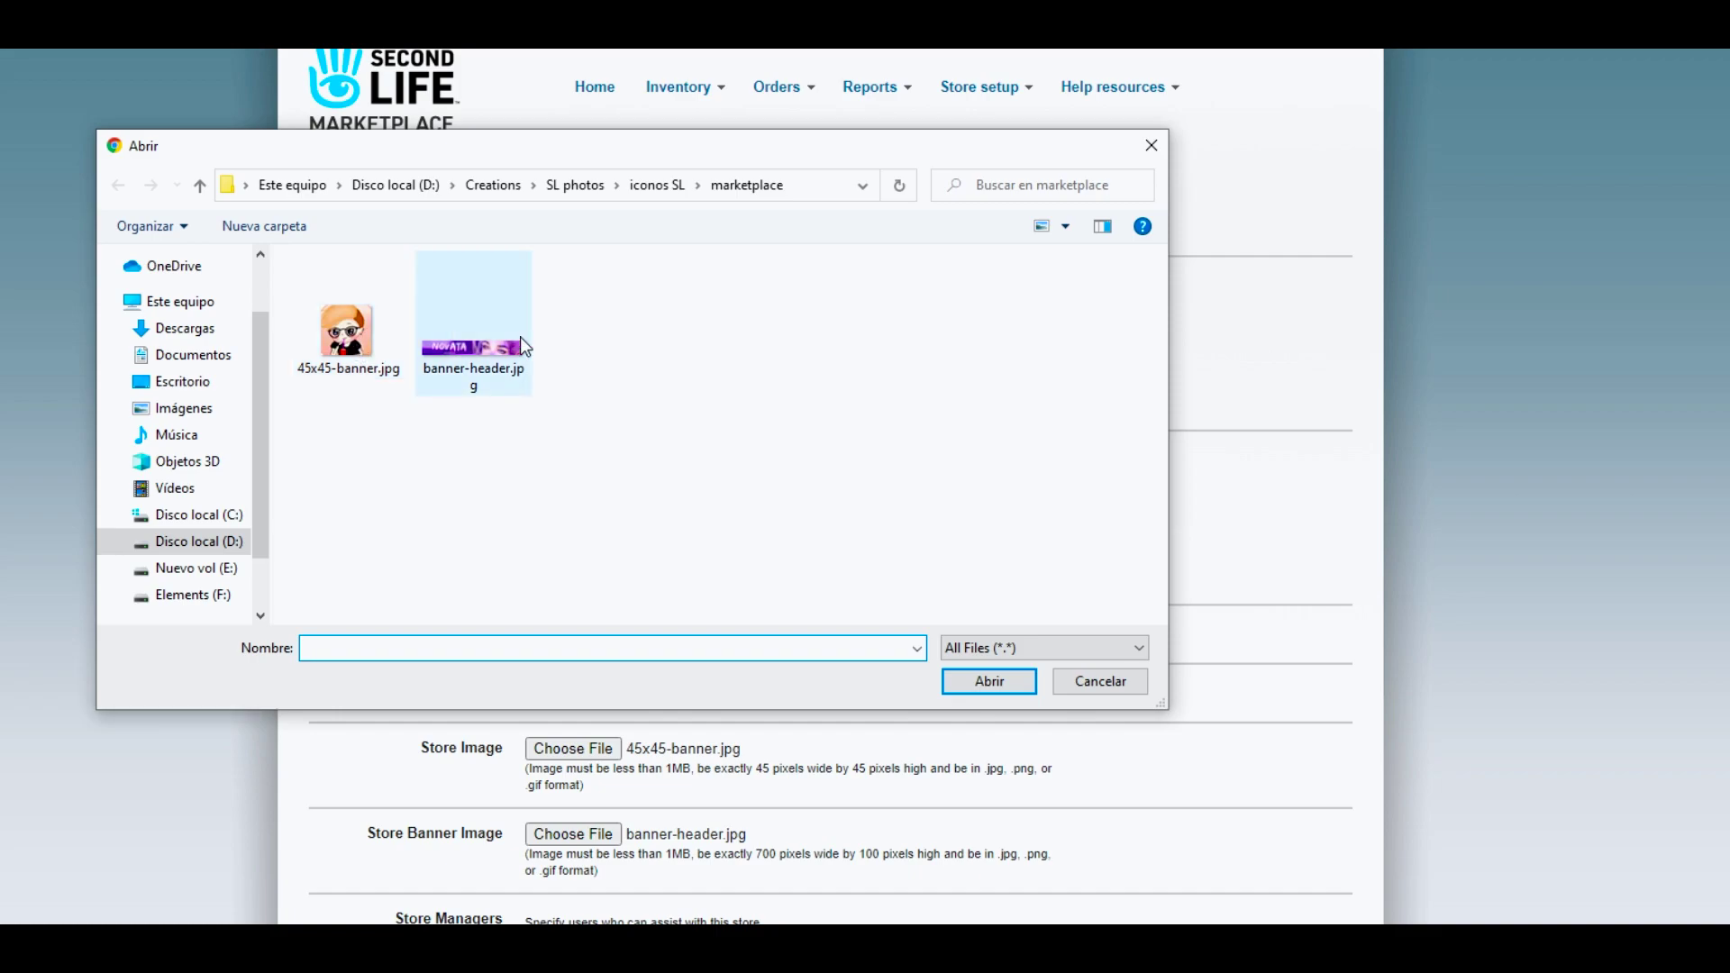
{"action": "left_click", "coordinate": [1100, 682]}
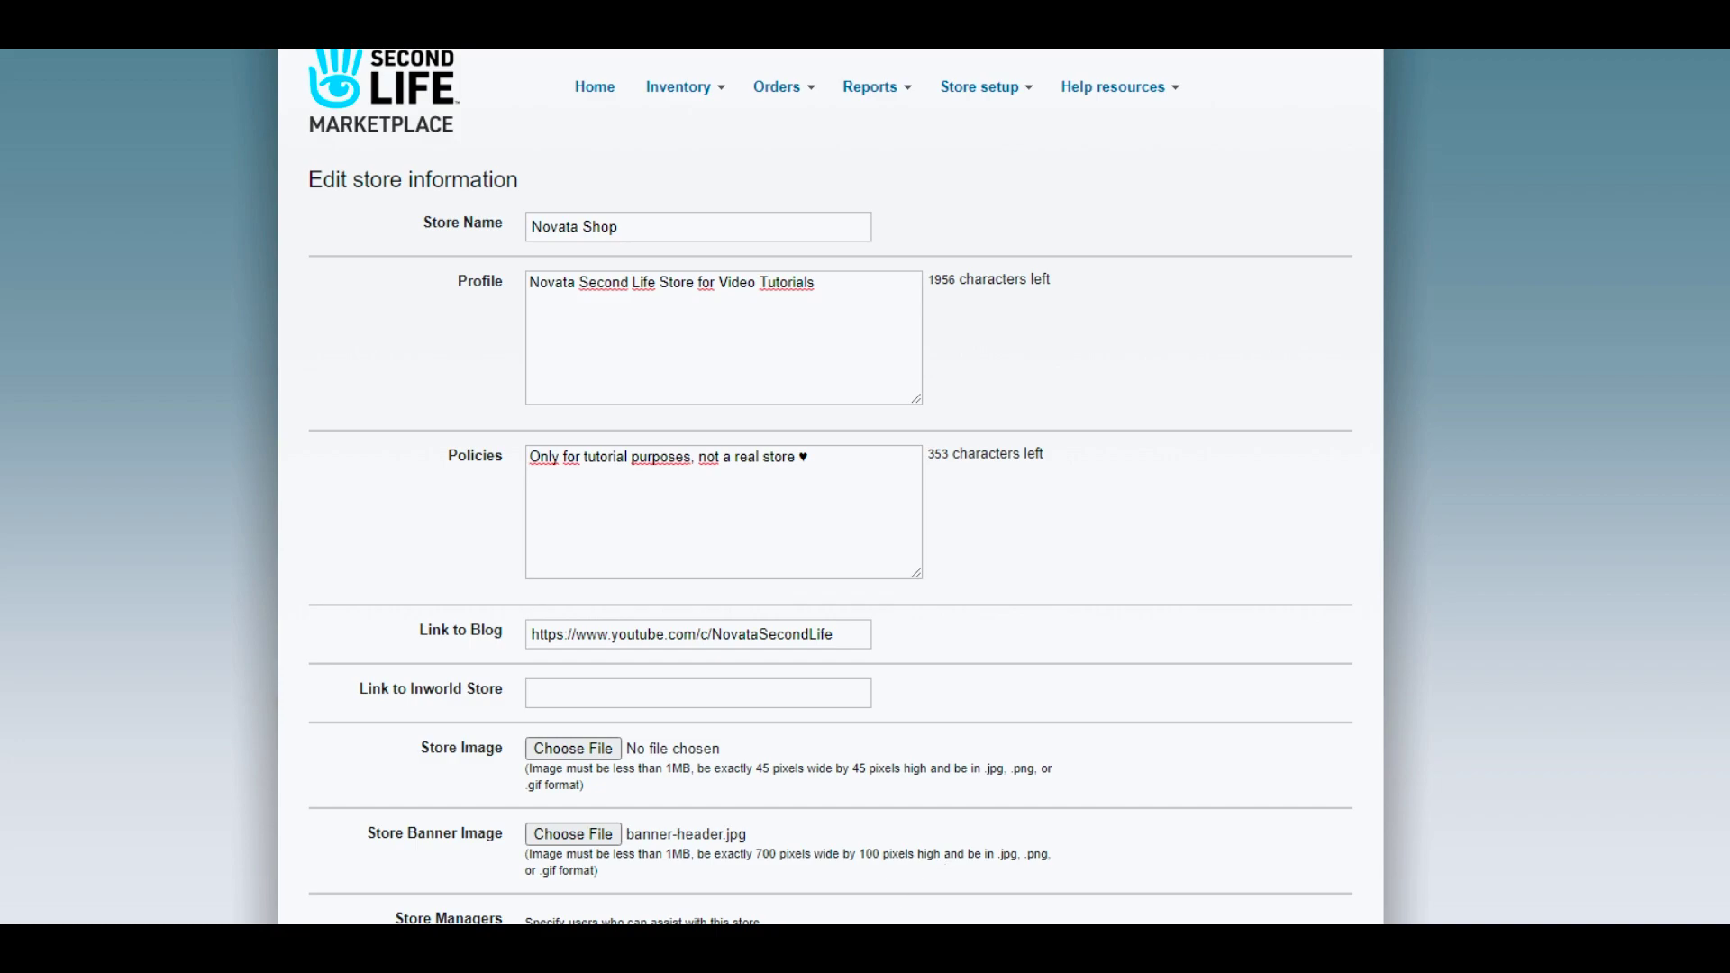
Step: Inspect the permission options for adding a store manager, close them without adding anyone, and save the store information
{"action": "scroll", "coordinate": [757, 914], "scroll_direction": "down", "scroll_amount": 1}
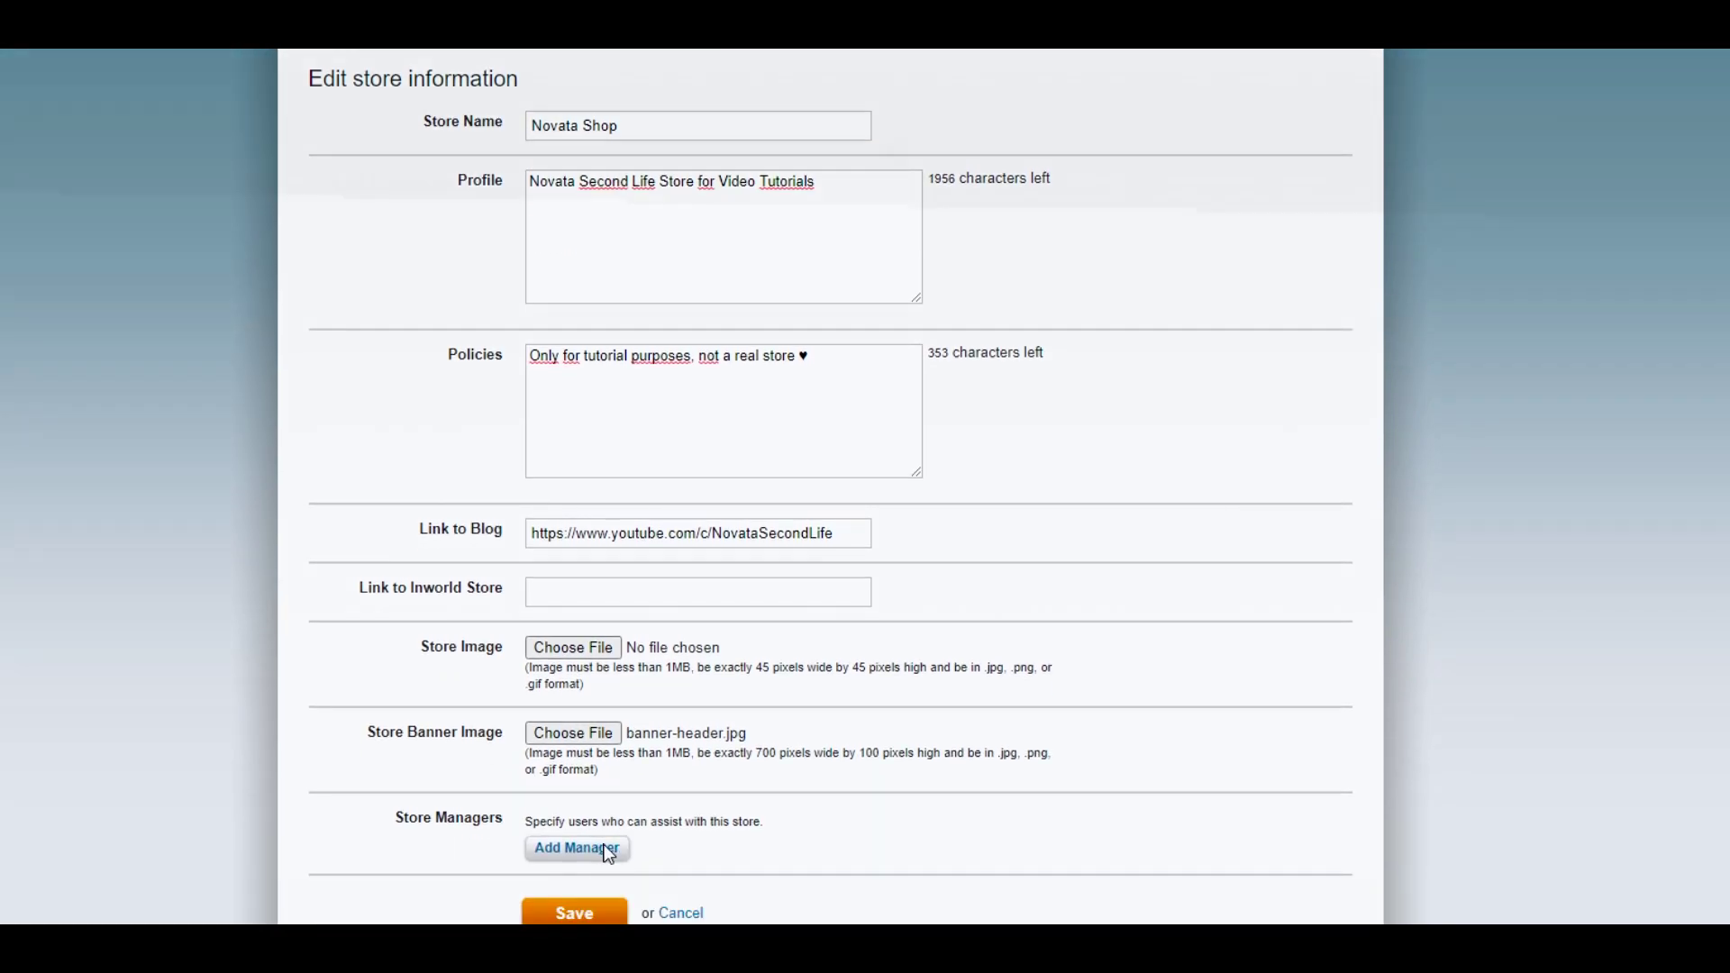
{"action": "left_click", "coordinate": [607, 849]}
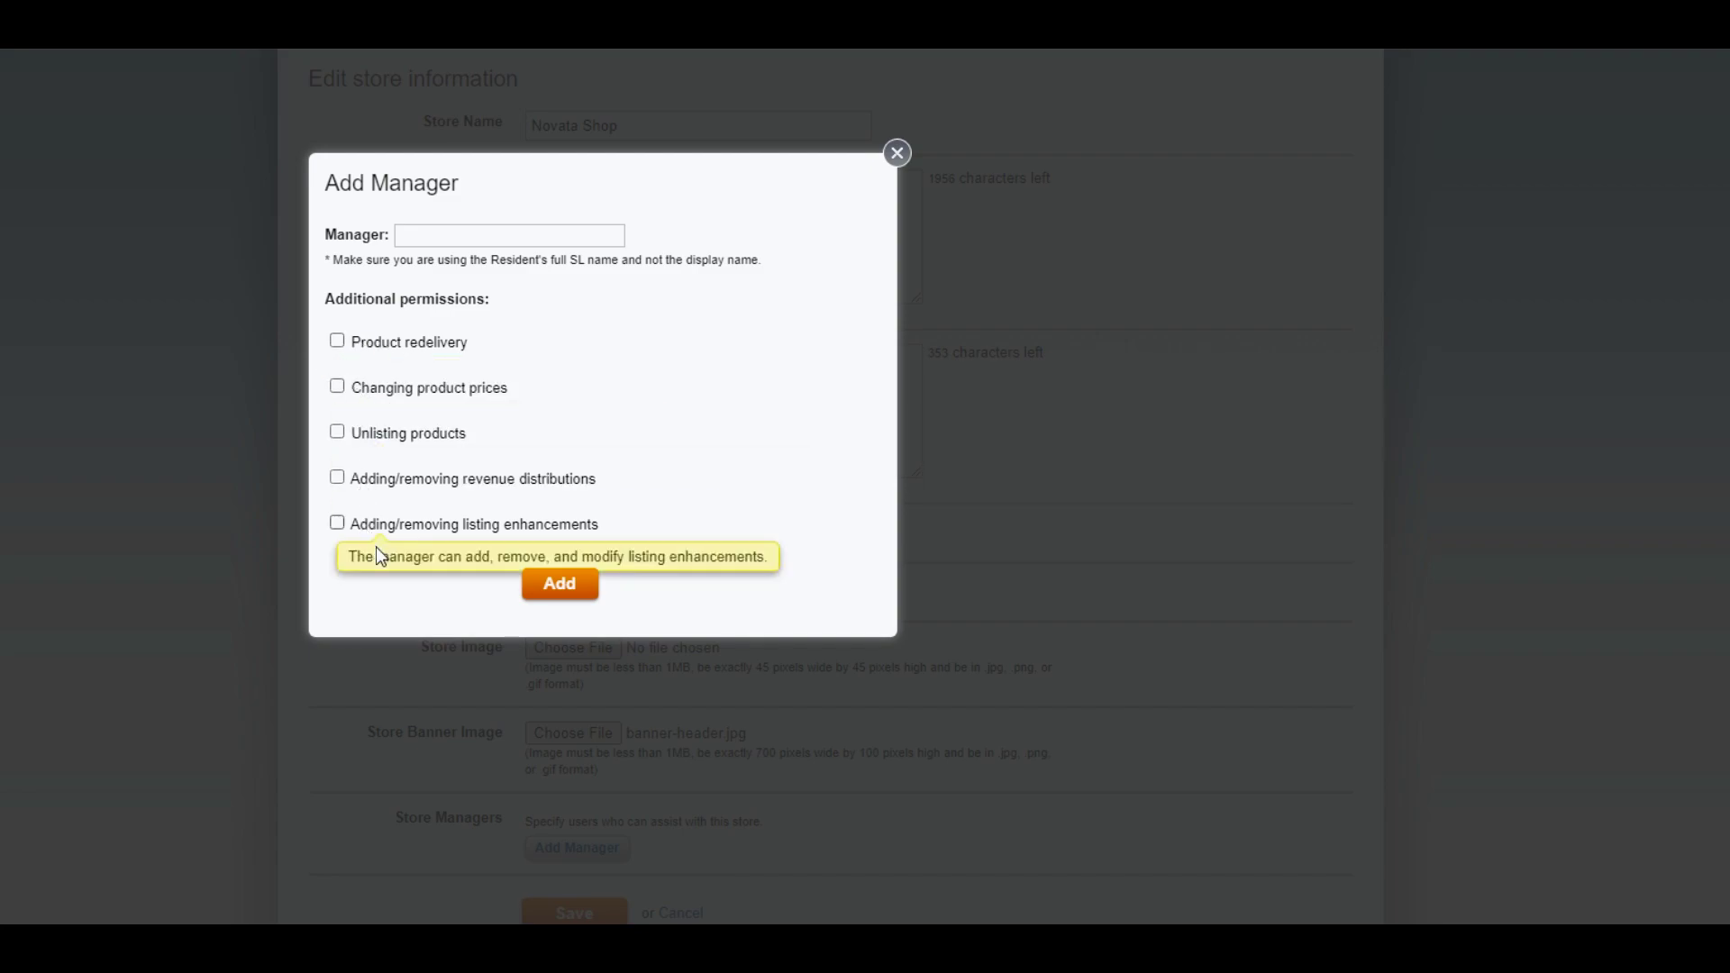
{"action": "left_click", "coordinate": [896, 153]}
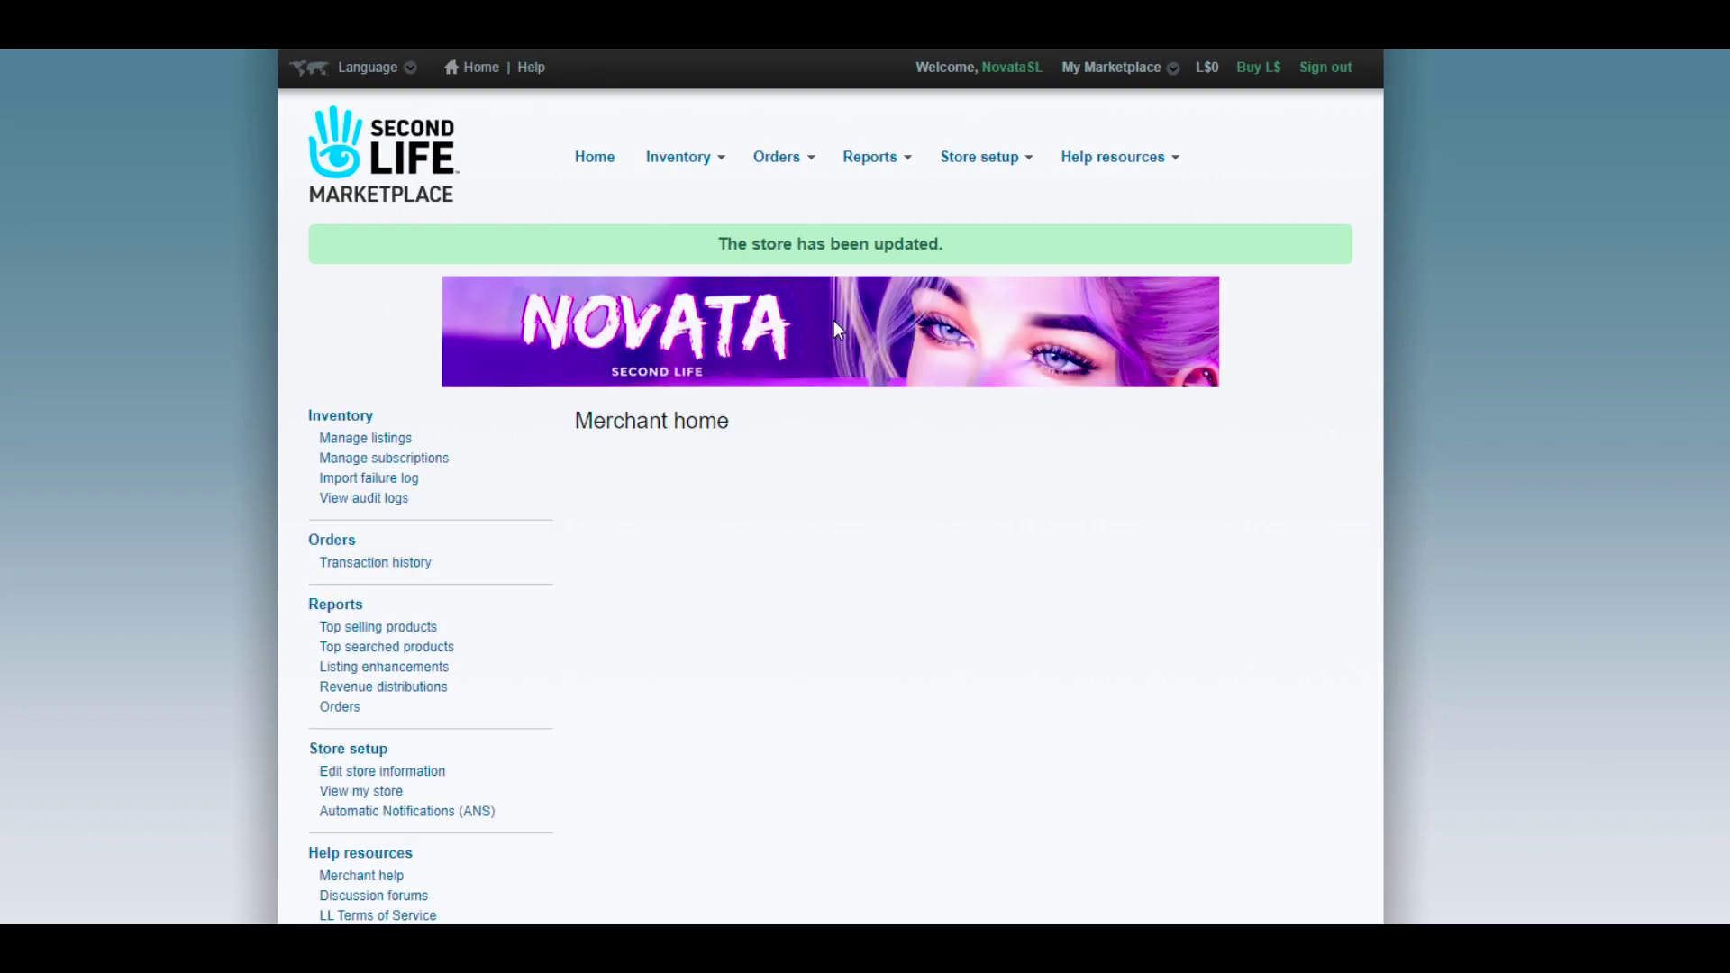
Step: View the updated store's public page, expanding its profile and policies to check the entered texts
{"action": "left_click", "coordinate": [1166, 70]}
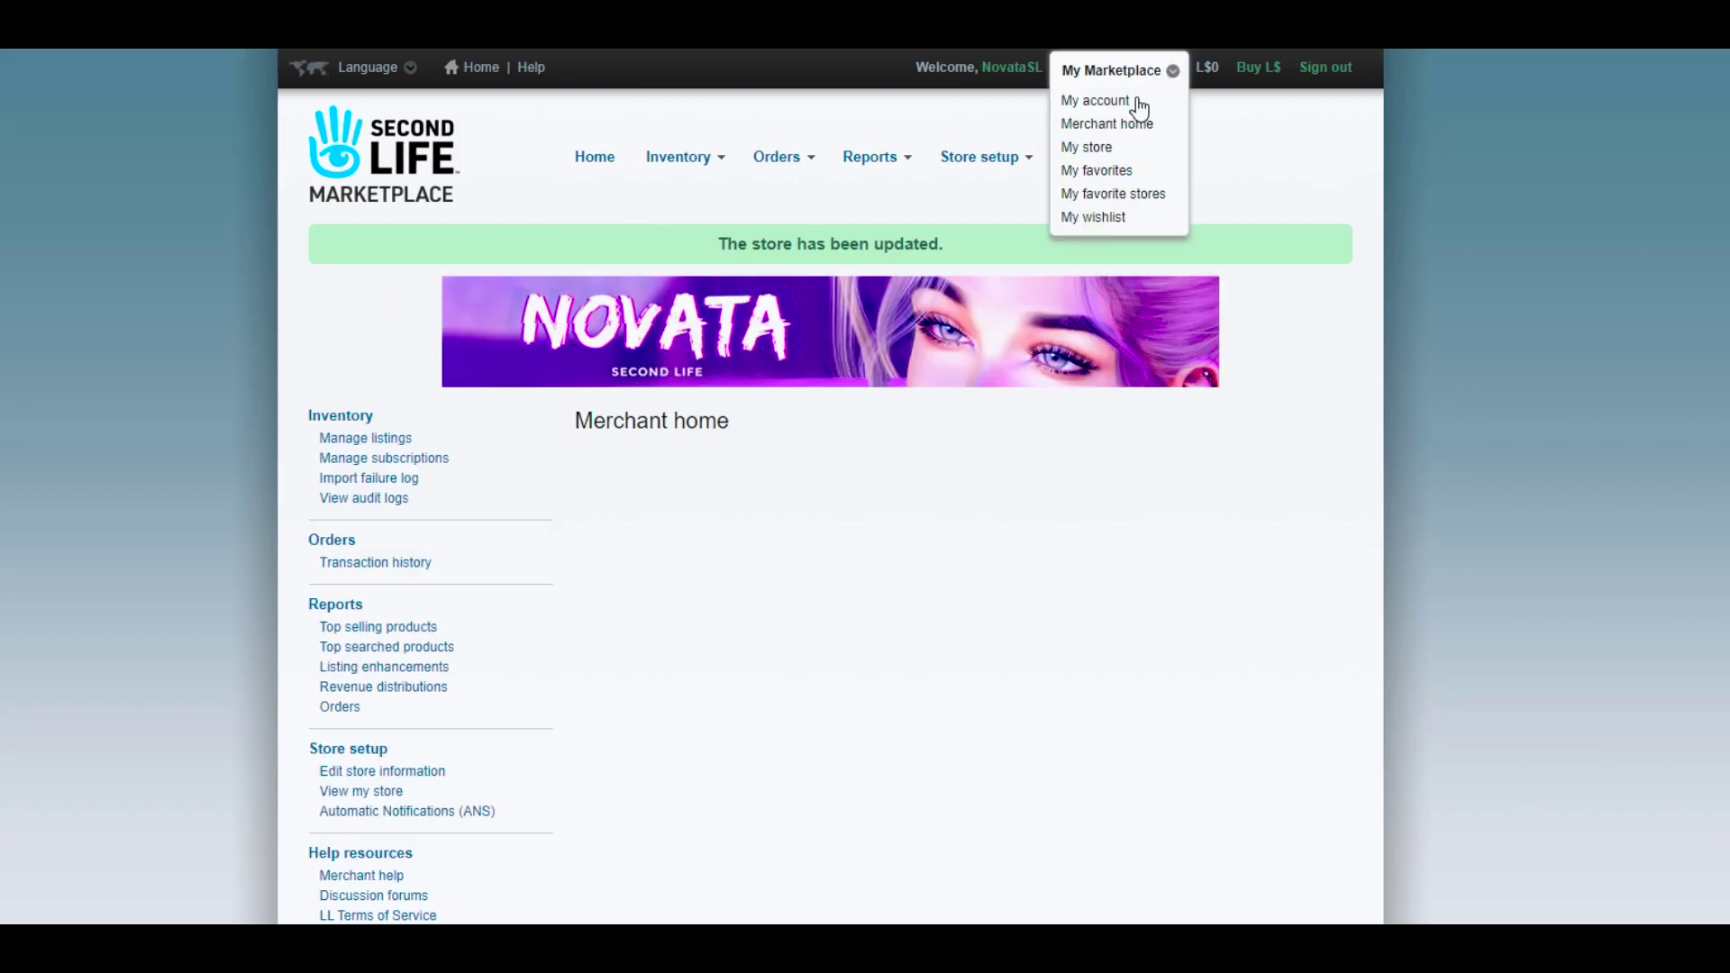
{"action": "left_click", "coordinate": [1096, 148]}
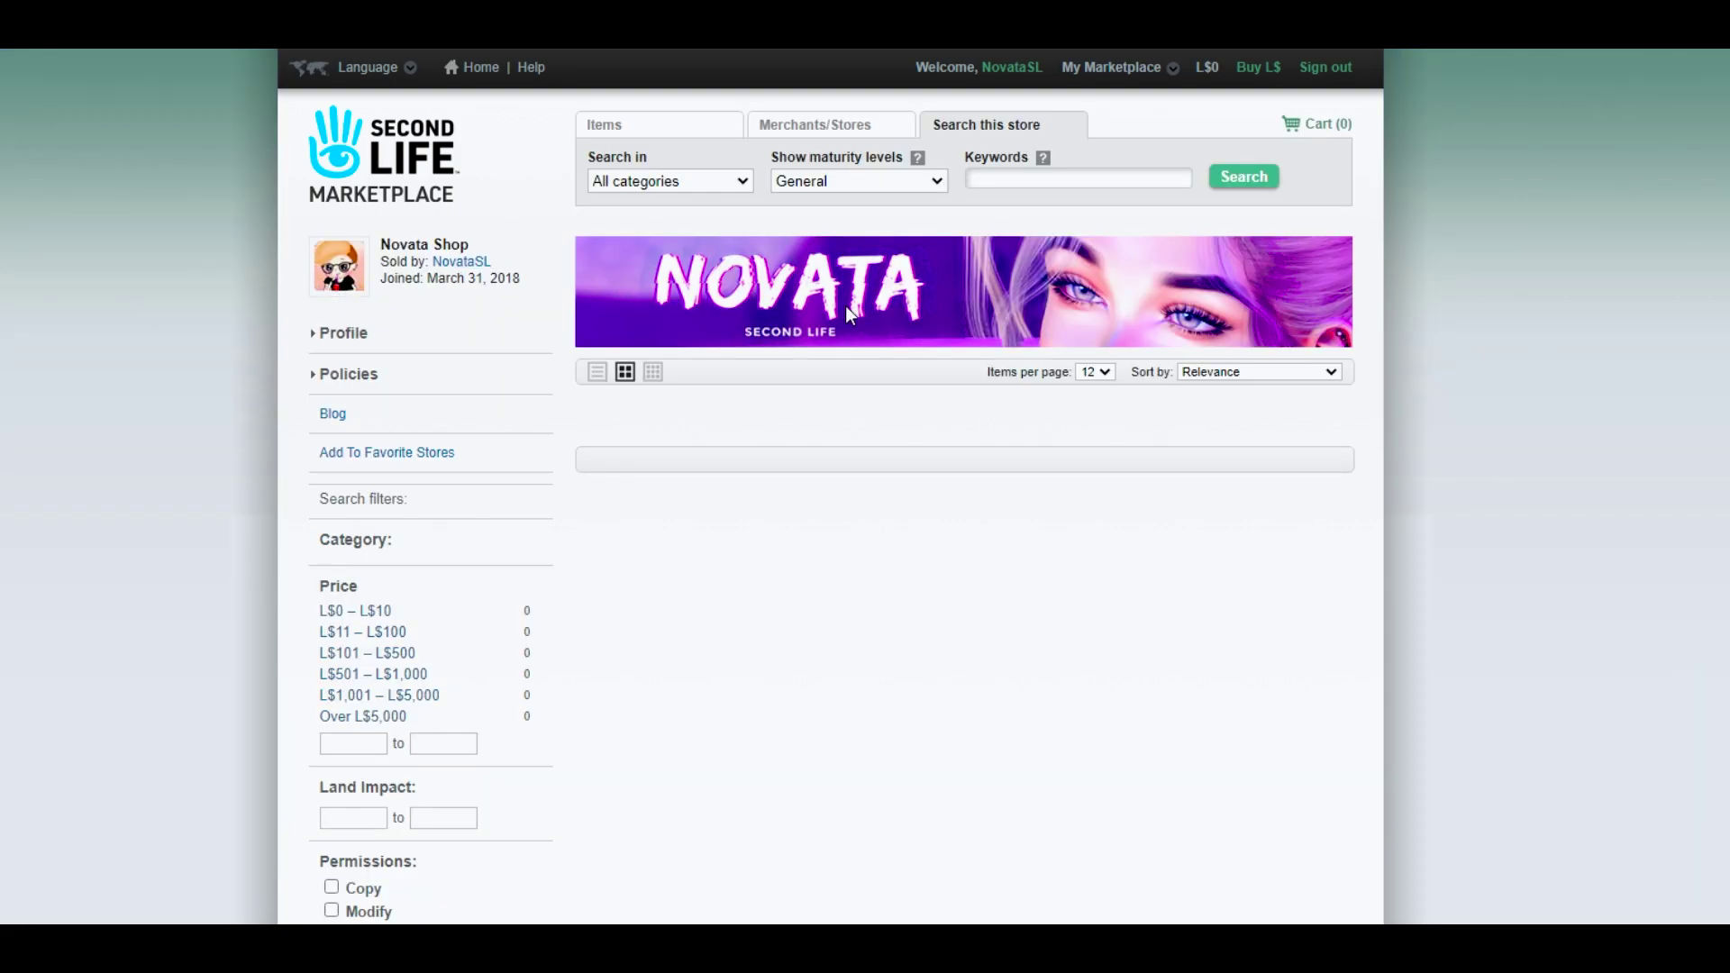
{"action": "left_click", "coordinate": [318, 334]}
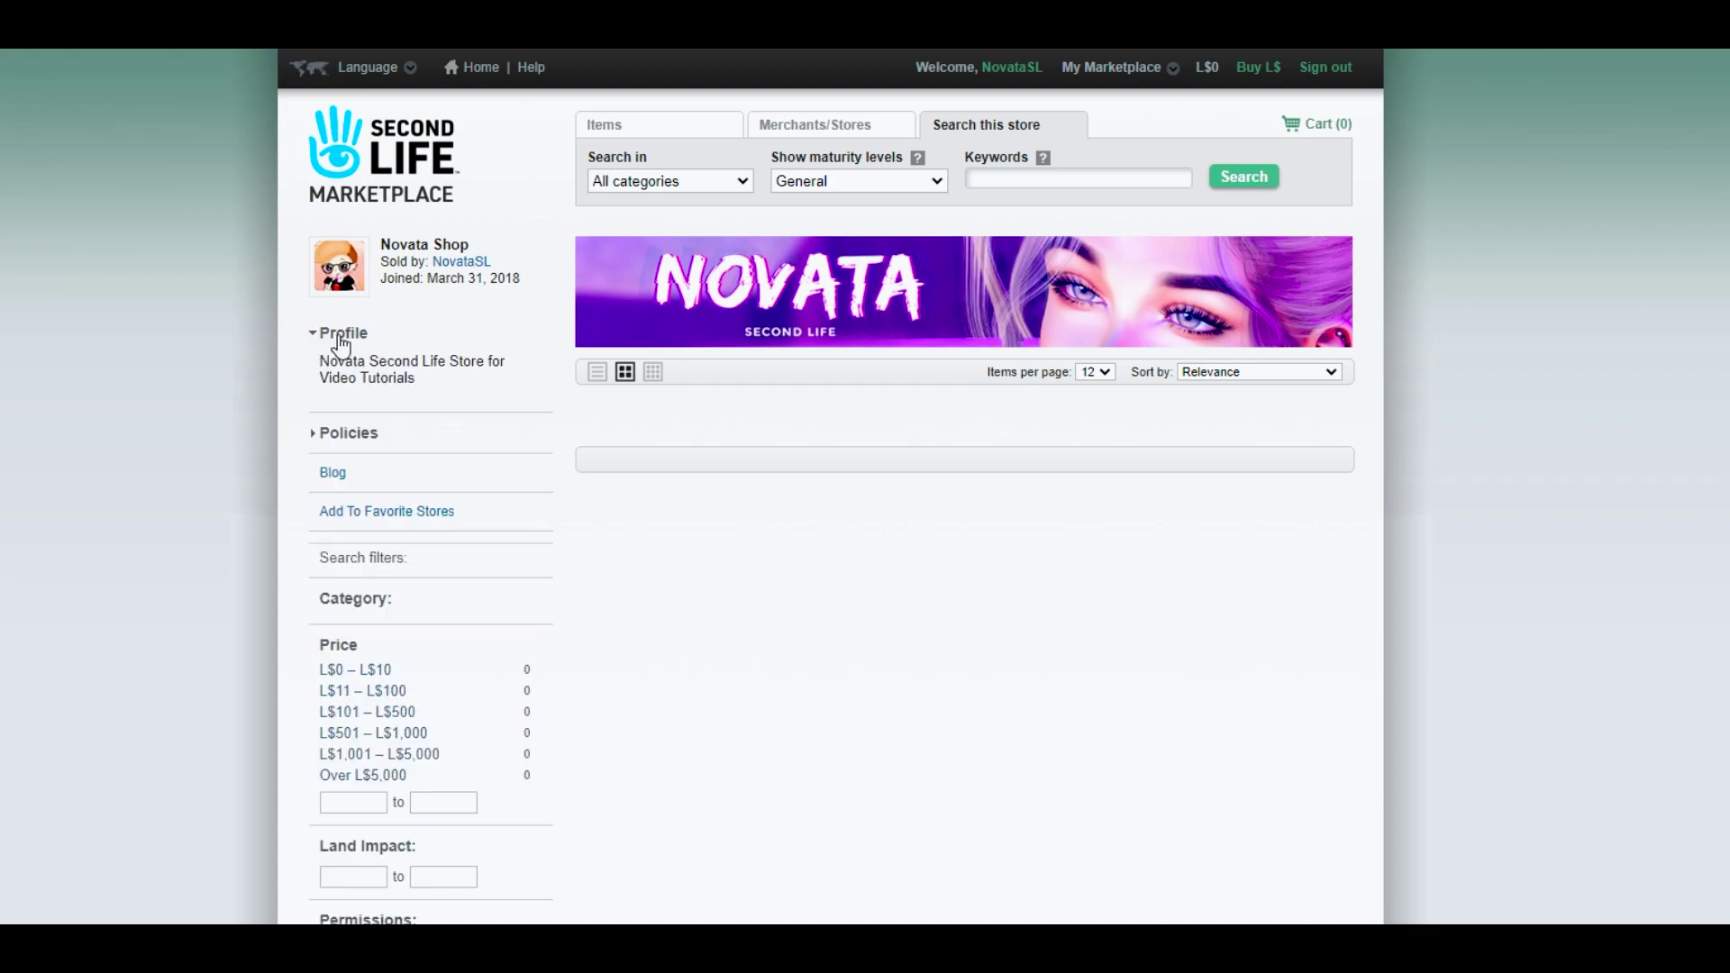
{"action": "left_click", "coordinate": [317, 435]}
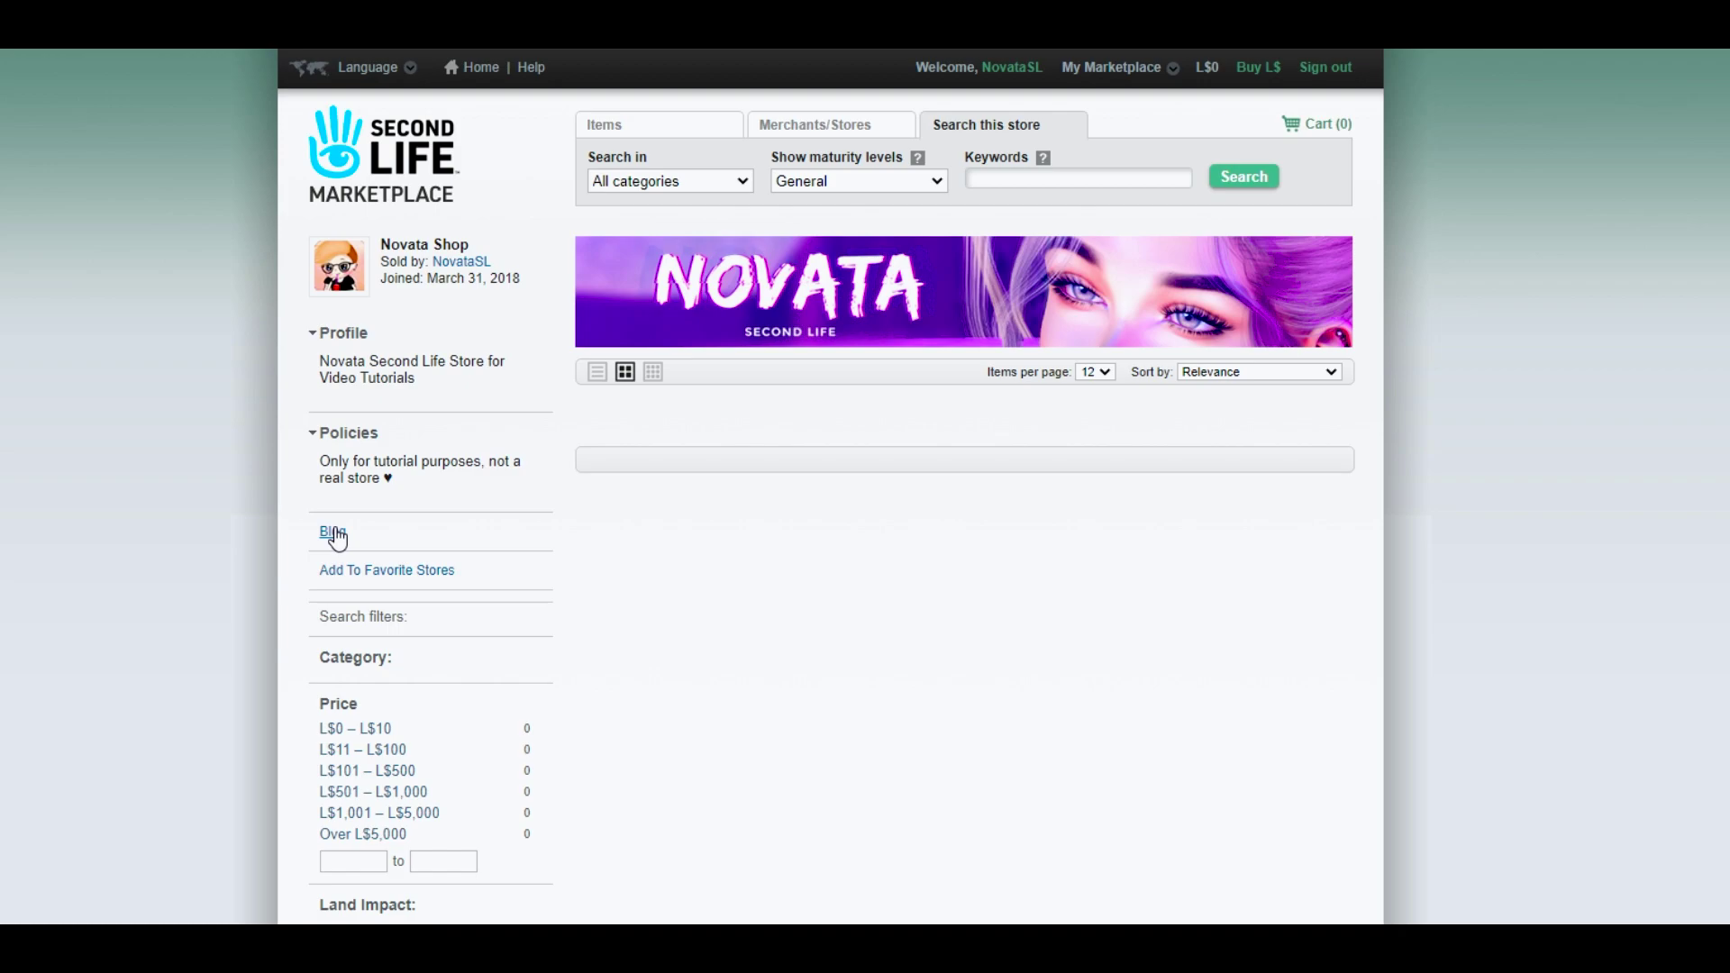
{"action": "scroll", "coordinate": [865, 486], "scroll_direction": "down", "scroll_amount": 3}
{"action": "scroll", "coordinate": [865, 487], "scroll_direction": "up", "scroll_amount": 3}
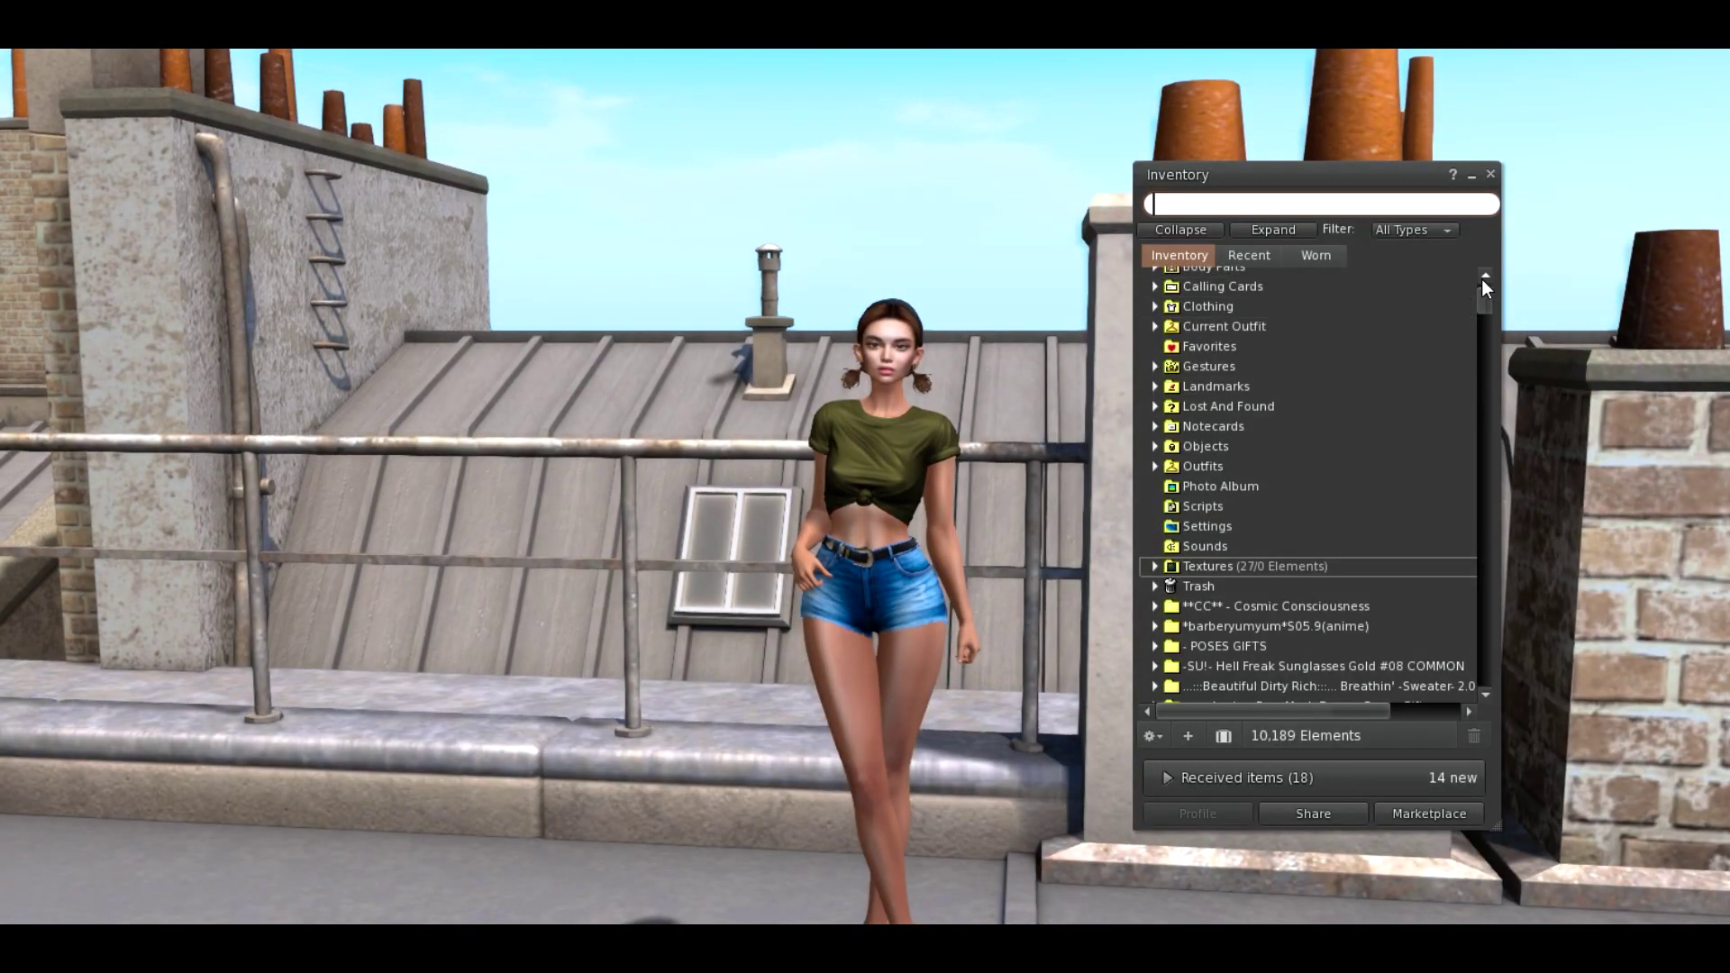
Step: Create a new shape in the Body Parts inventory folder and name it "TEST SHAPE - NO VALID"
{"action": "scroll", "coordinate": [1482, 278], "scroll_direction": "up", "scroll_amount": 1}
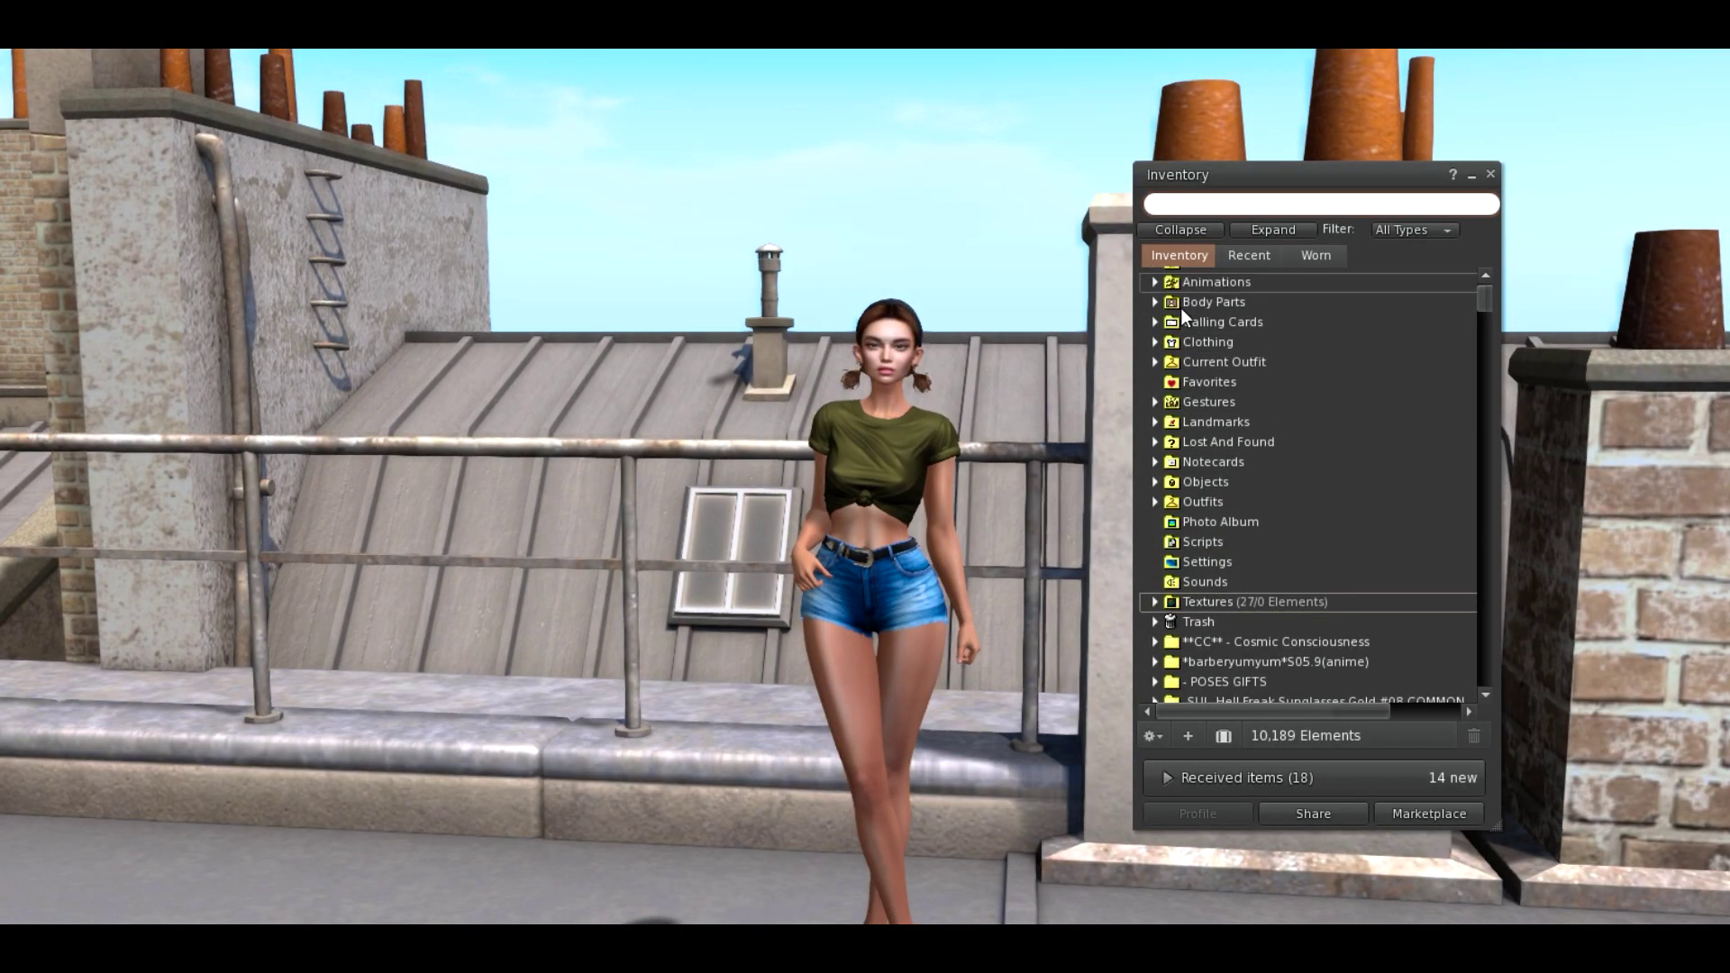
{"action": "left_click", "coordinate": [1155, 302]}
{"action": "left_click", "coordinate": [1208, 306]}
{"action": "right_click", "coordinate": [1208, 306]}
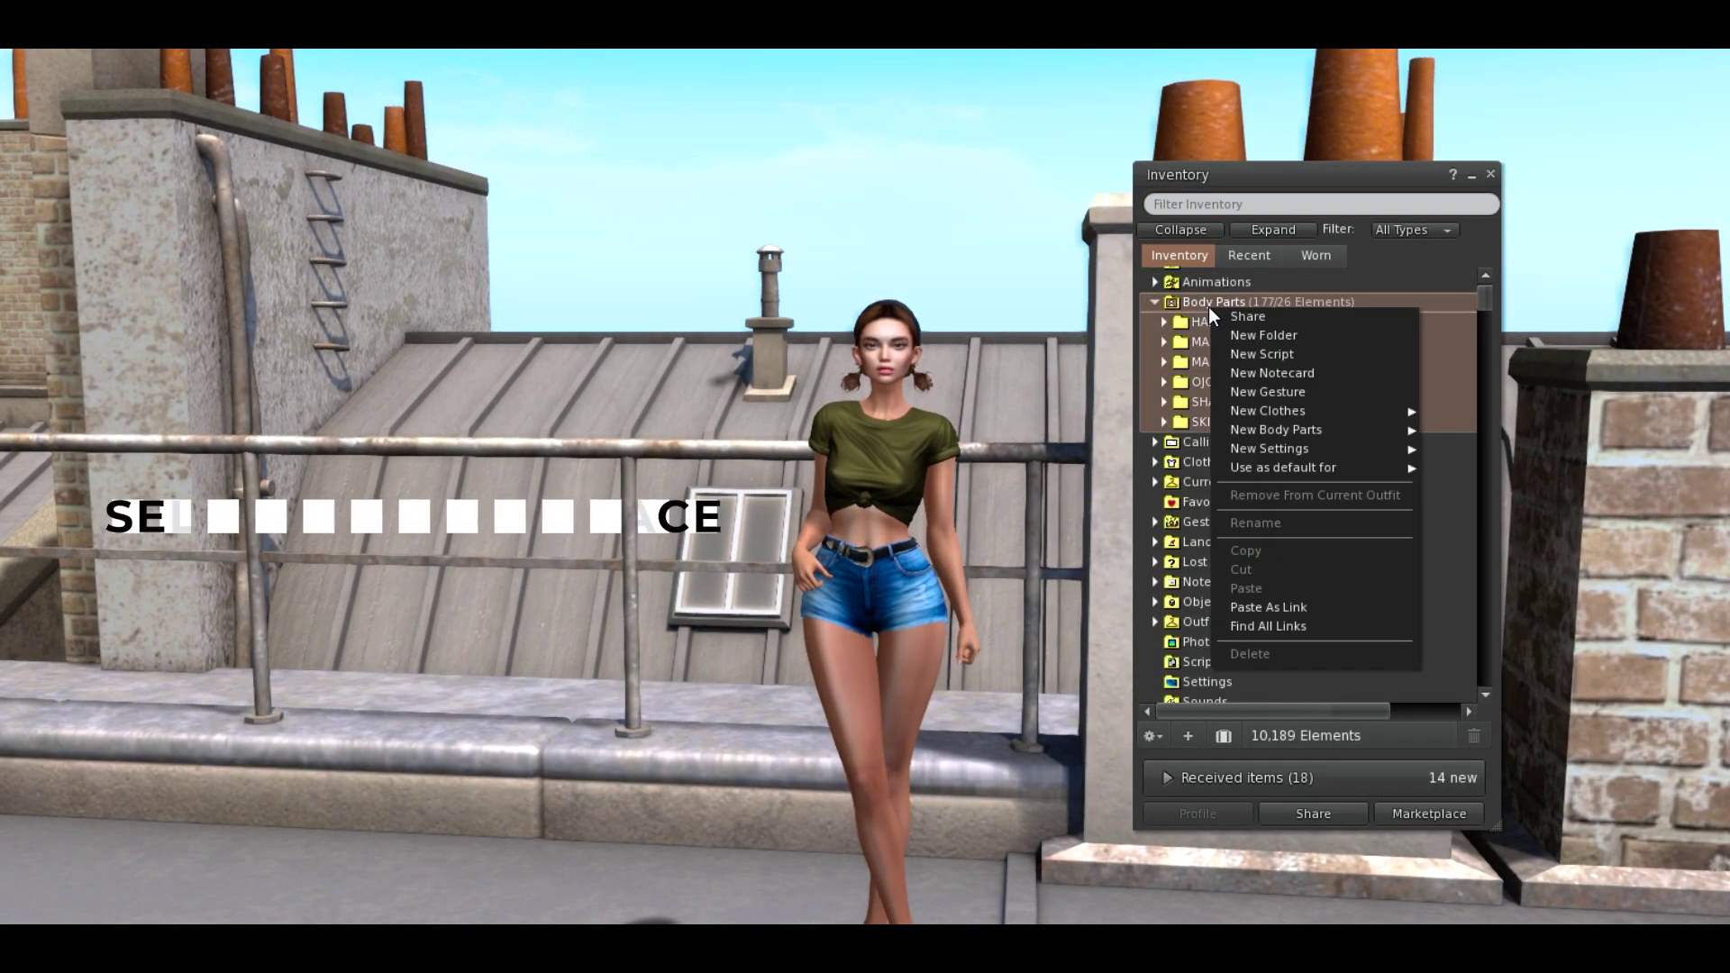
{"action": "mouse_move", "coordinate": [1262, 433]}
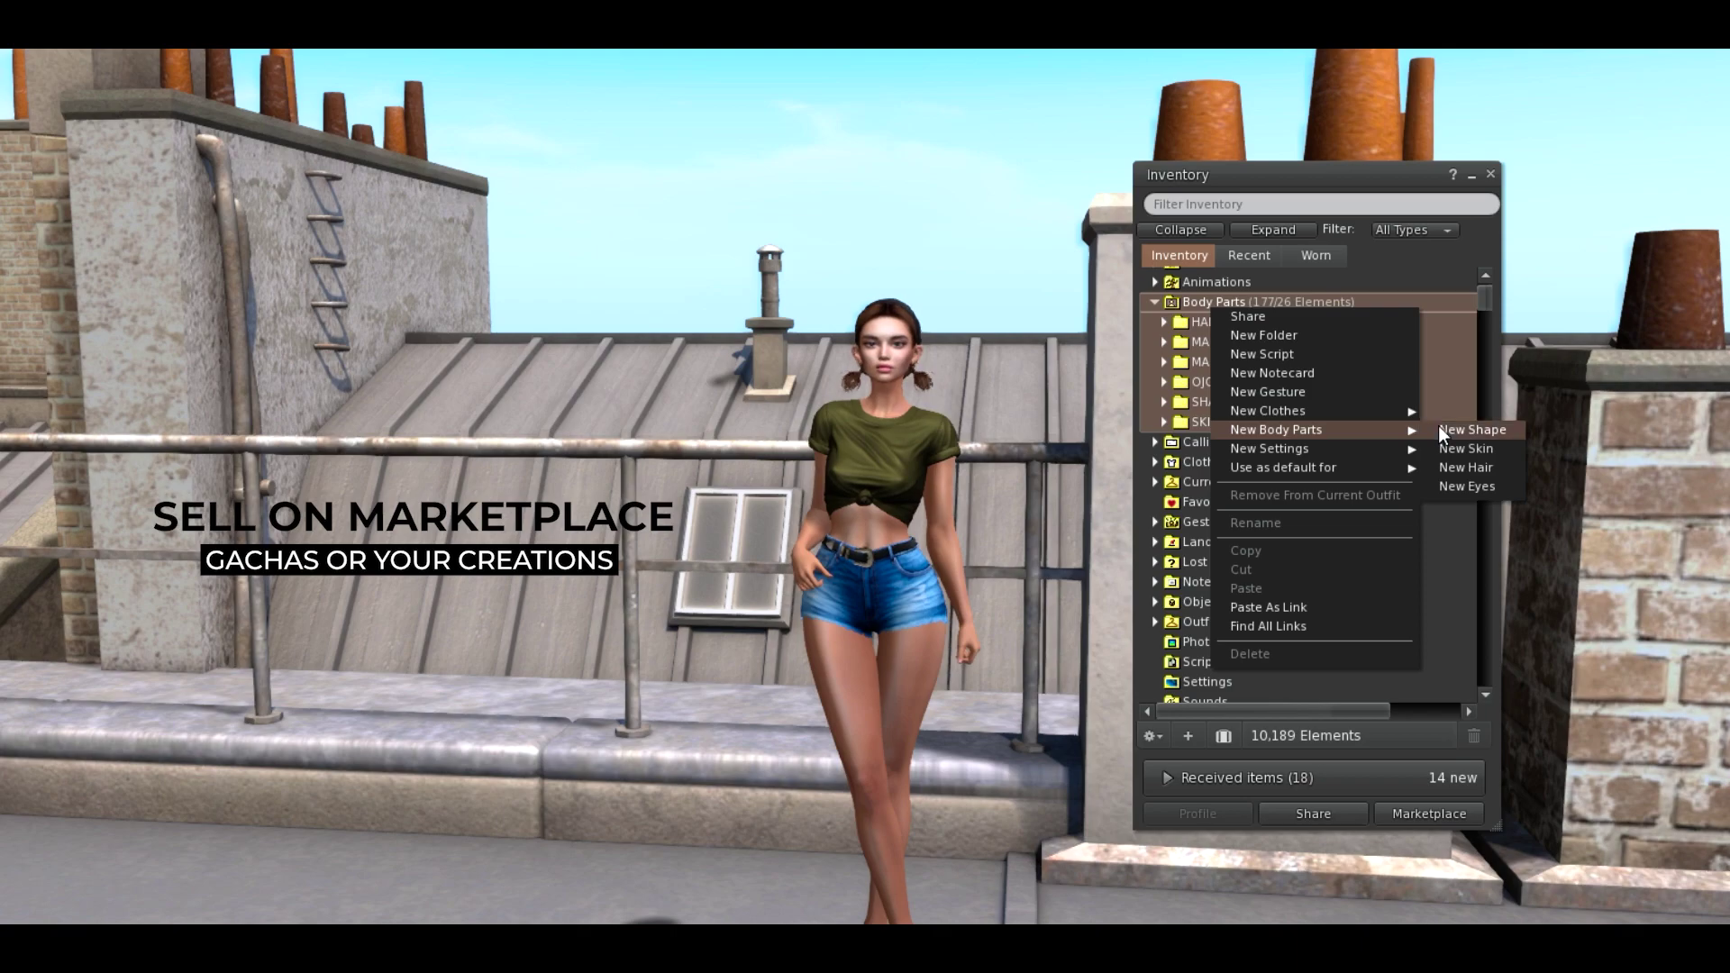
{"action": "left_click", "coordinate": [1467, 434]}
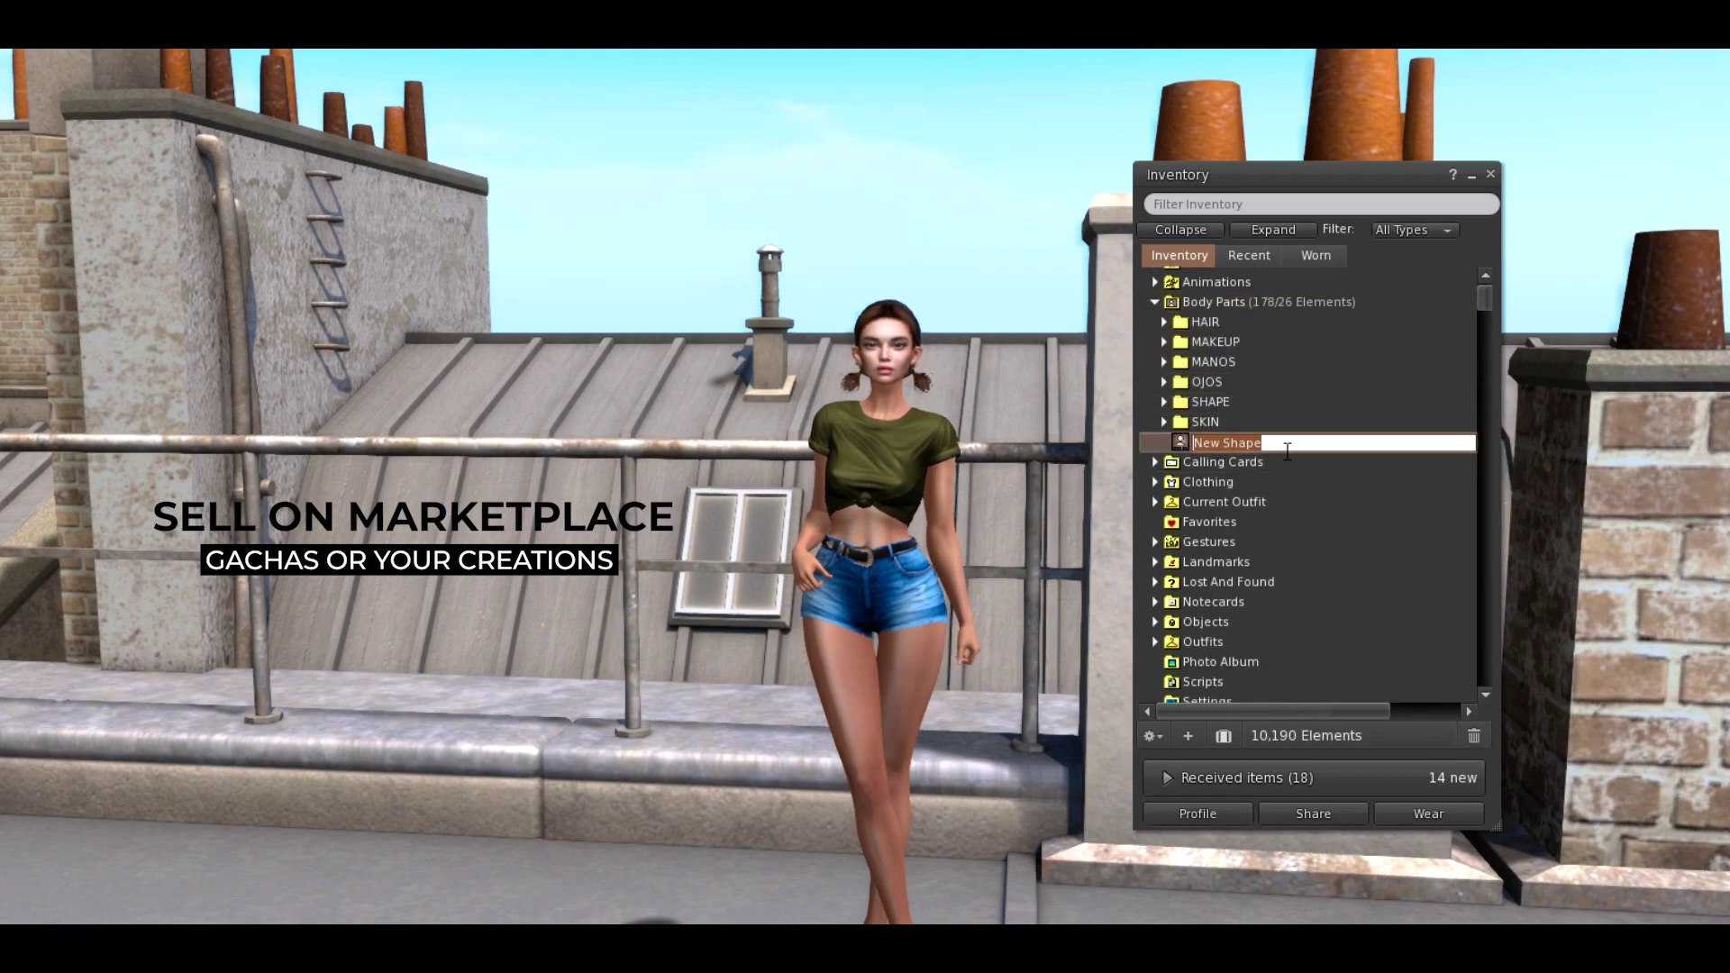
{"action": "type", "text": "TEST SHAPE - NO VALID"}
{"action": "key", "text": "Return"}
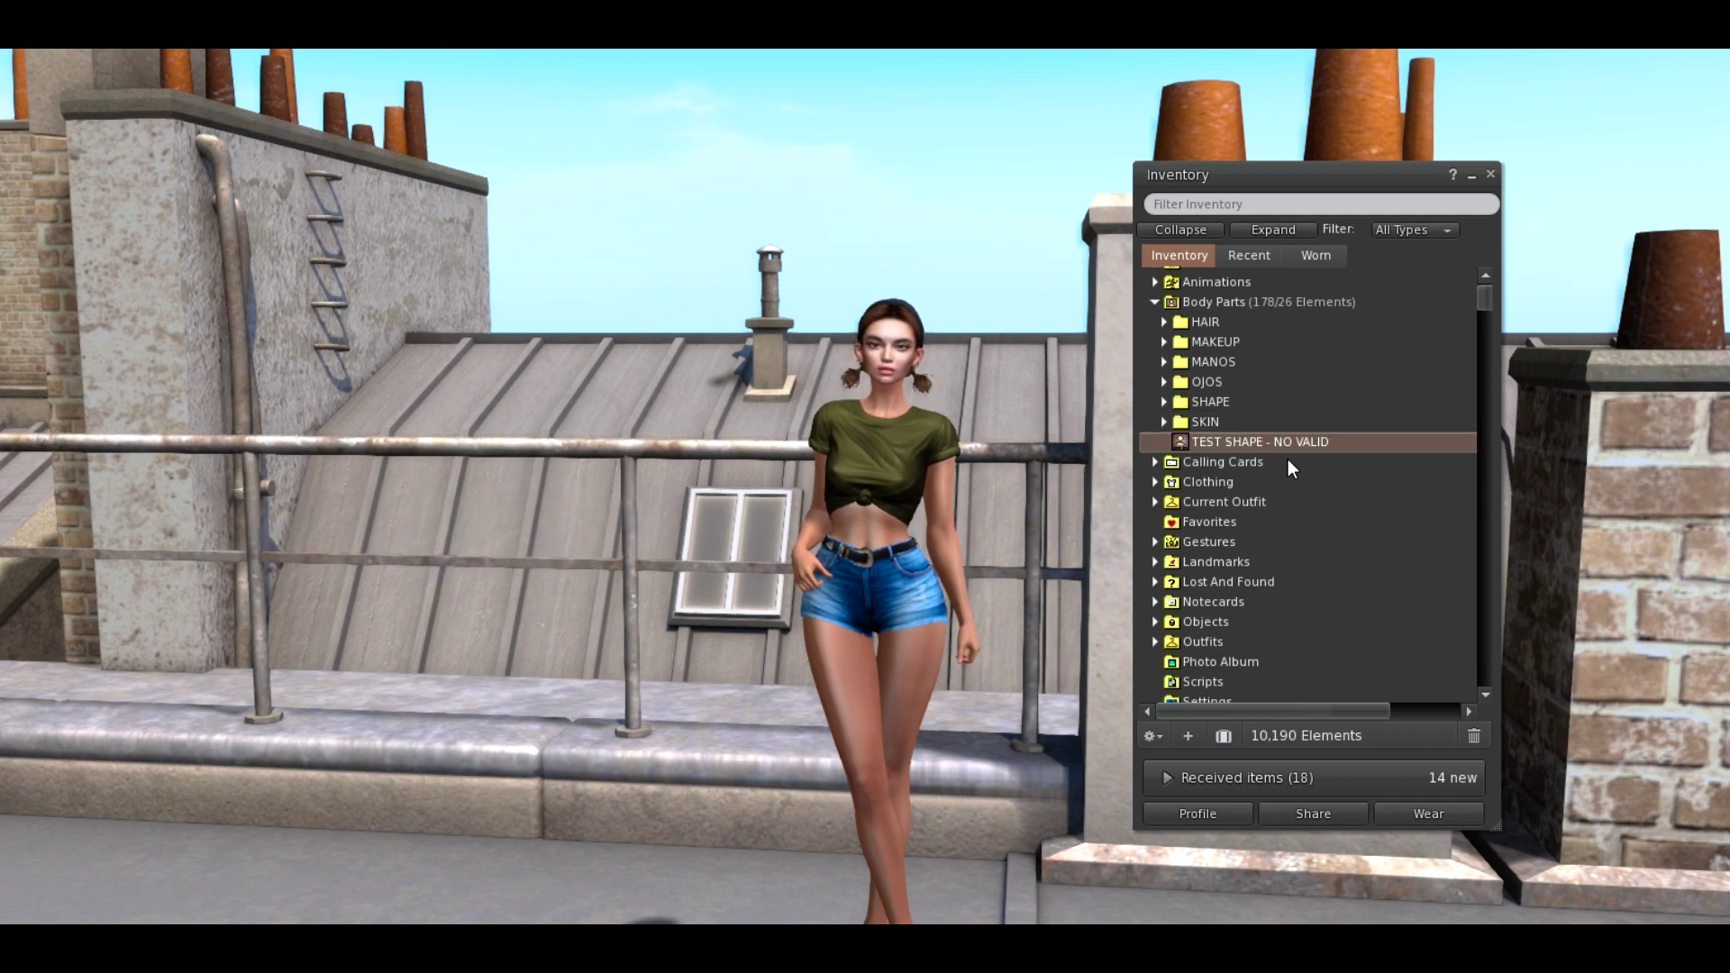
Step: Set the next-owner permissions of TEST SHAPE - NO VALID to allow Modify and Copy but not Transfer
{"action": "right_click", "coordinate": [1220, 443]}
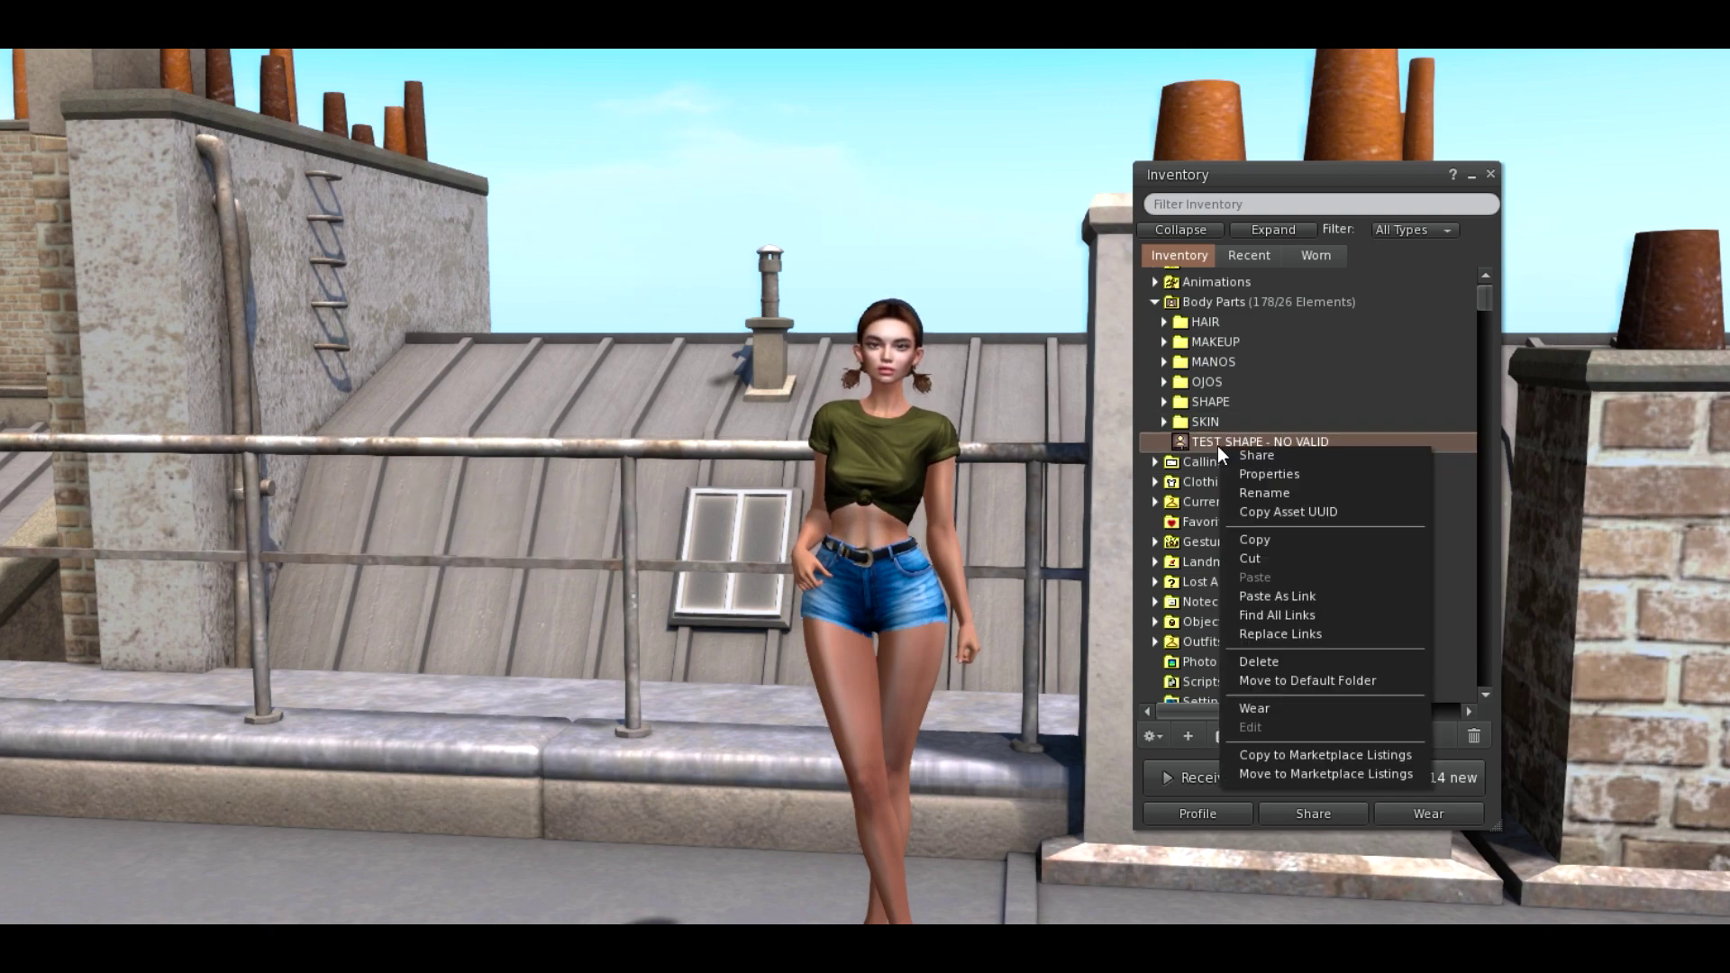
{"action": "left_click", "coordinate": [1258, 475]}
{"action": "left_click_drag", "start_coordinate": [779, 377], "coordinate": [592, 365]}
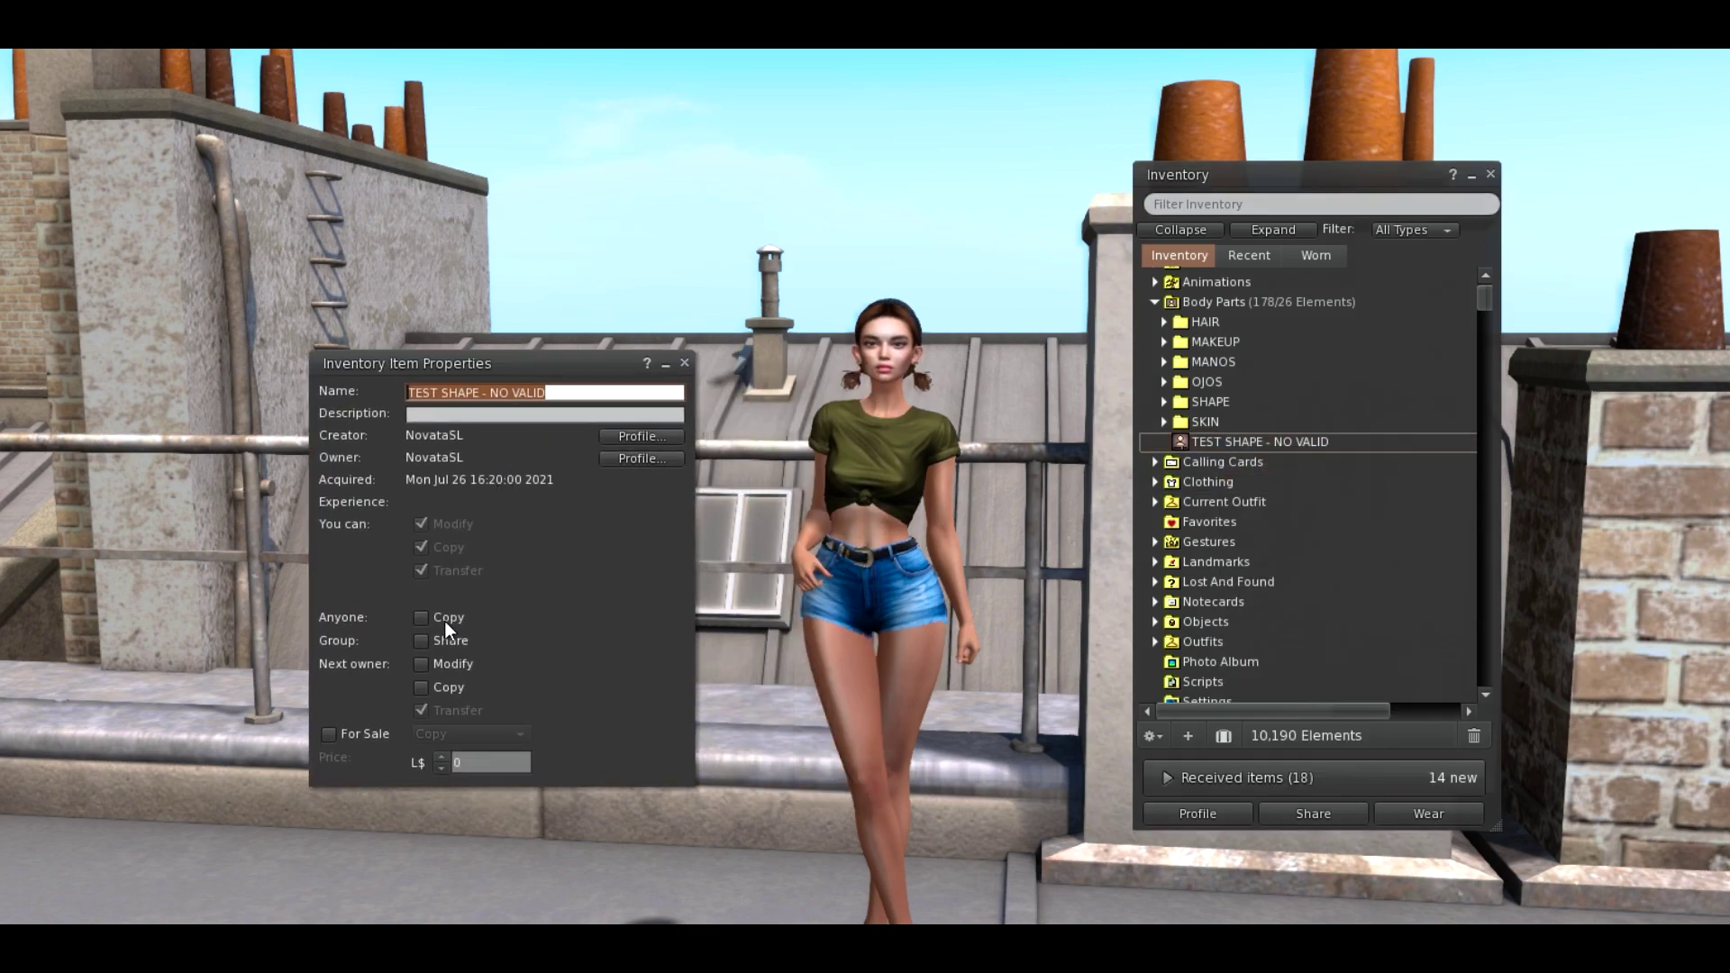
{"action": "left_click", "coordinate": [420, 665]}
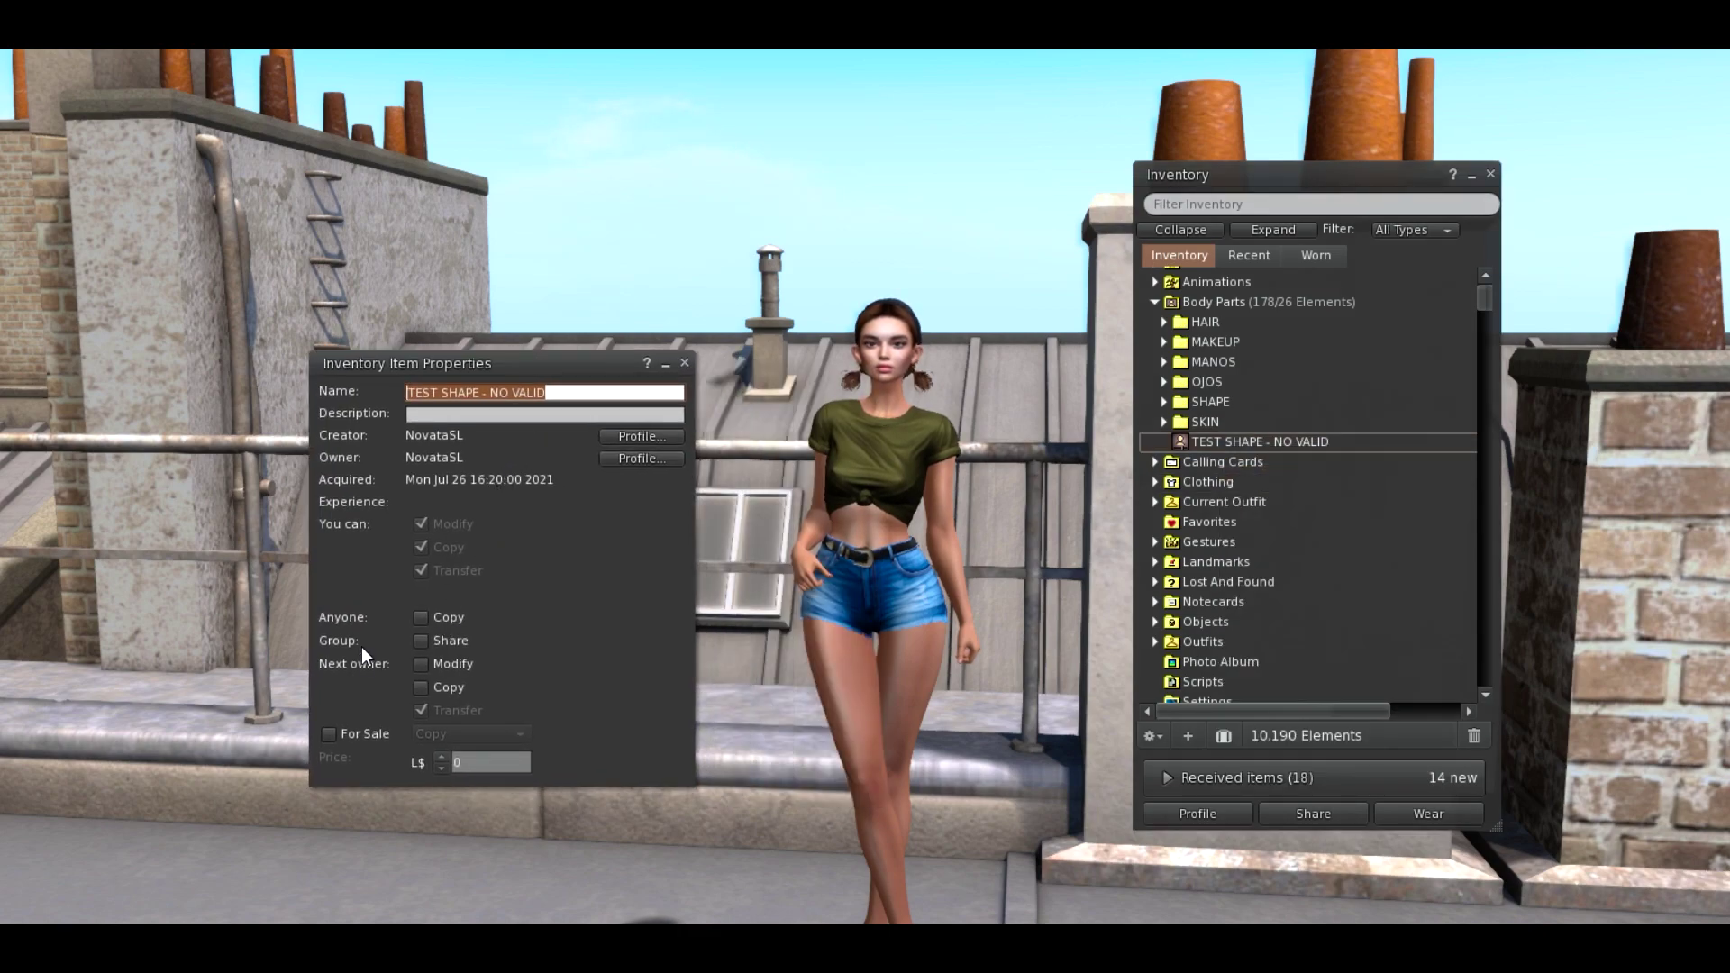
{"action": "left_click", "coordinate": [421, 666]}
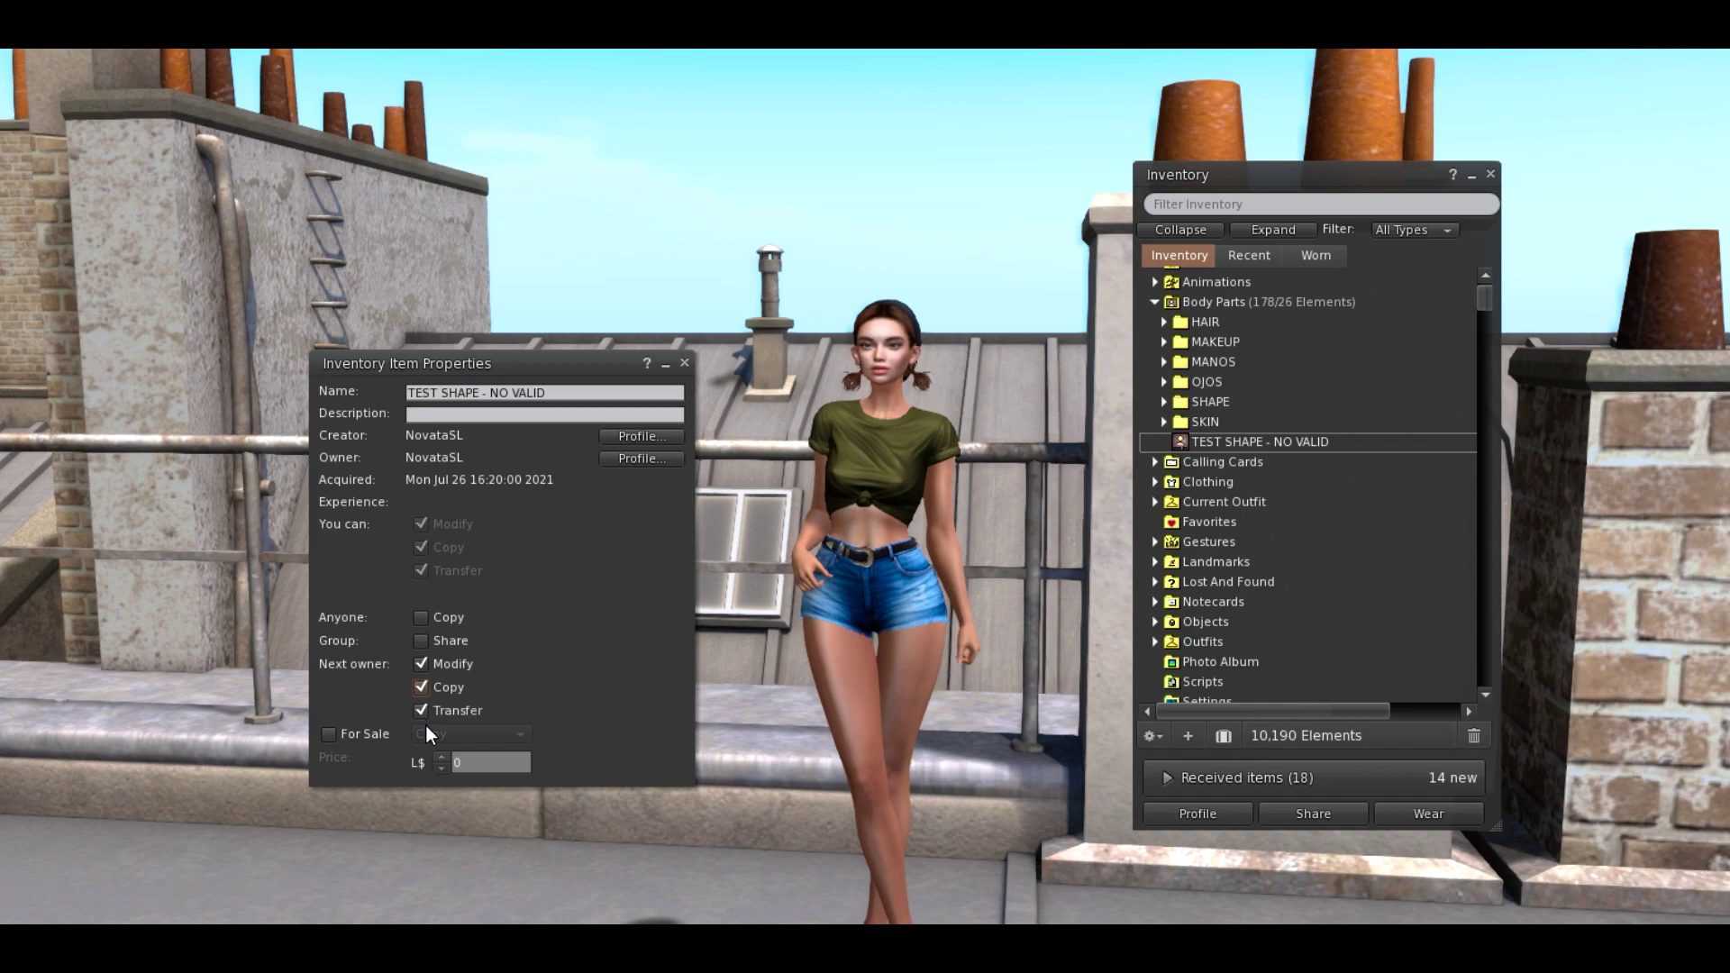
{"action": "left_click", "coordinate": [421, 711]}
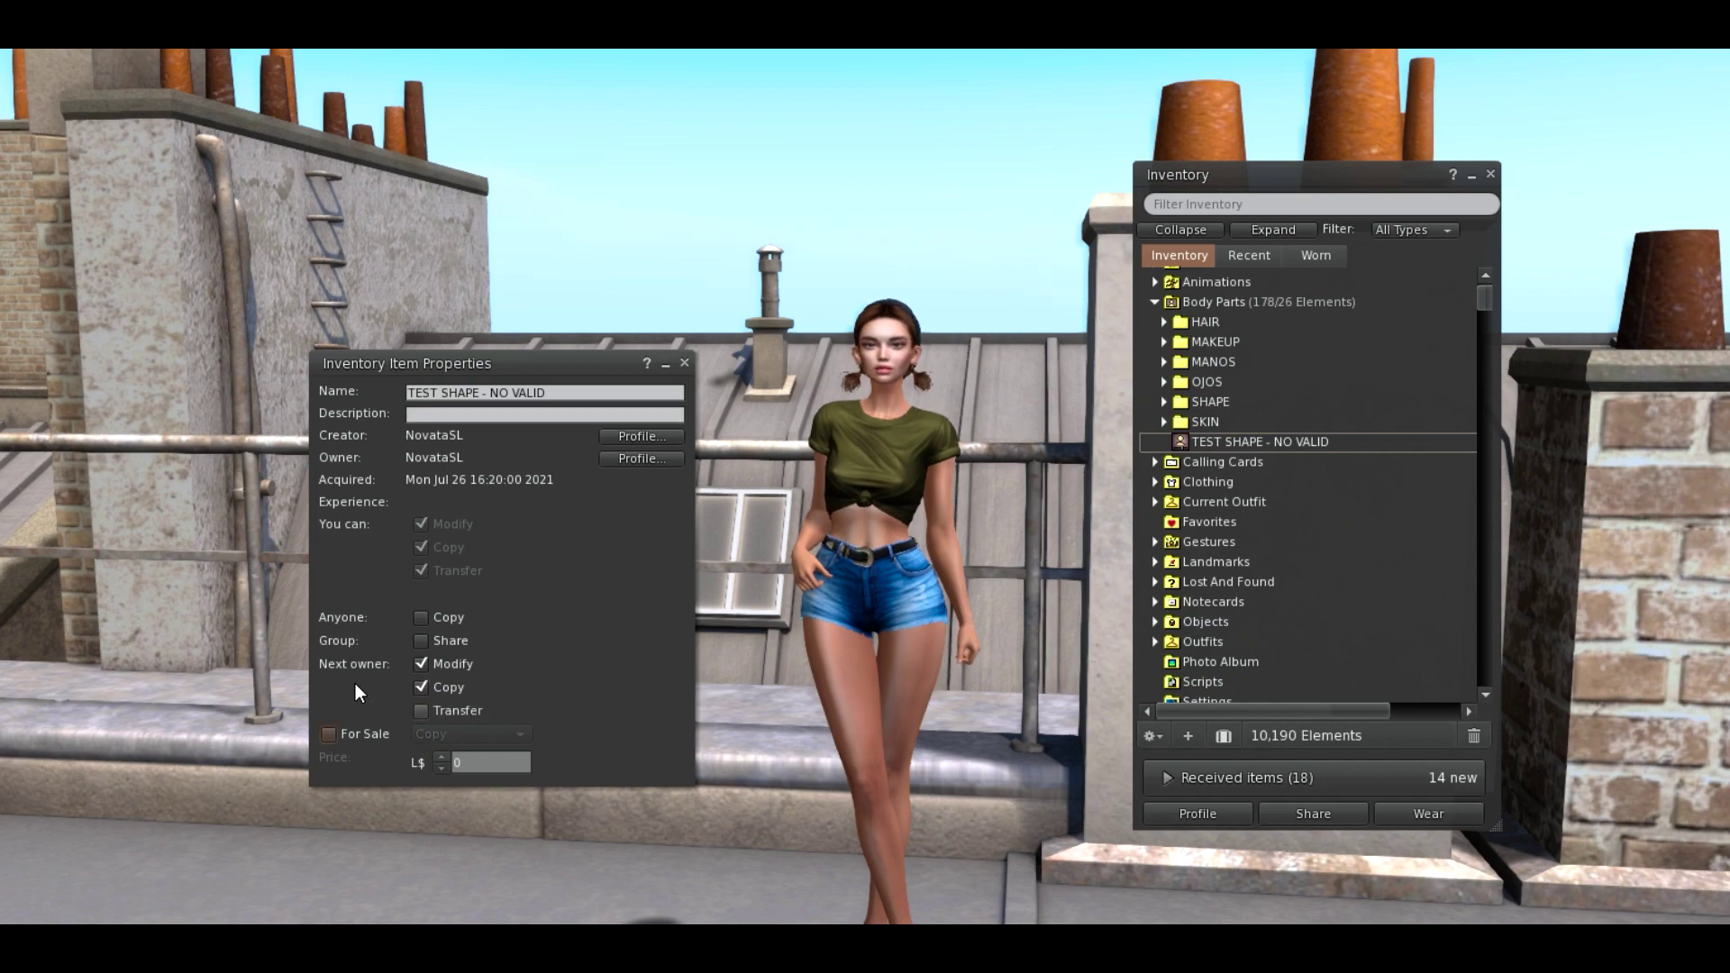
{"action": "left_click", "coordinate": [684, 363]}
{"action": "left_click", "coordinate": [1229, 440]}
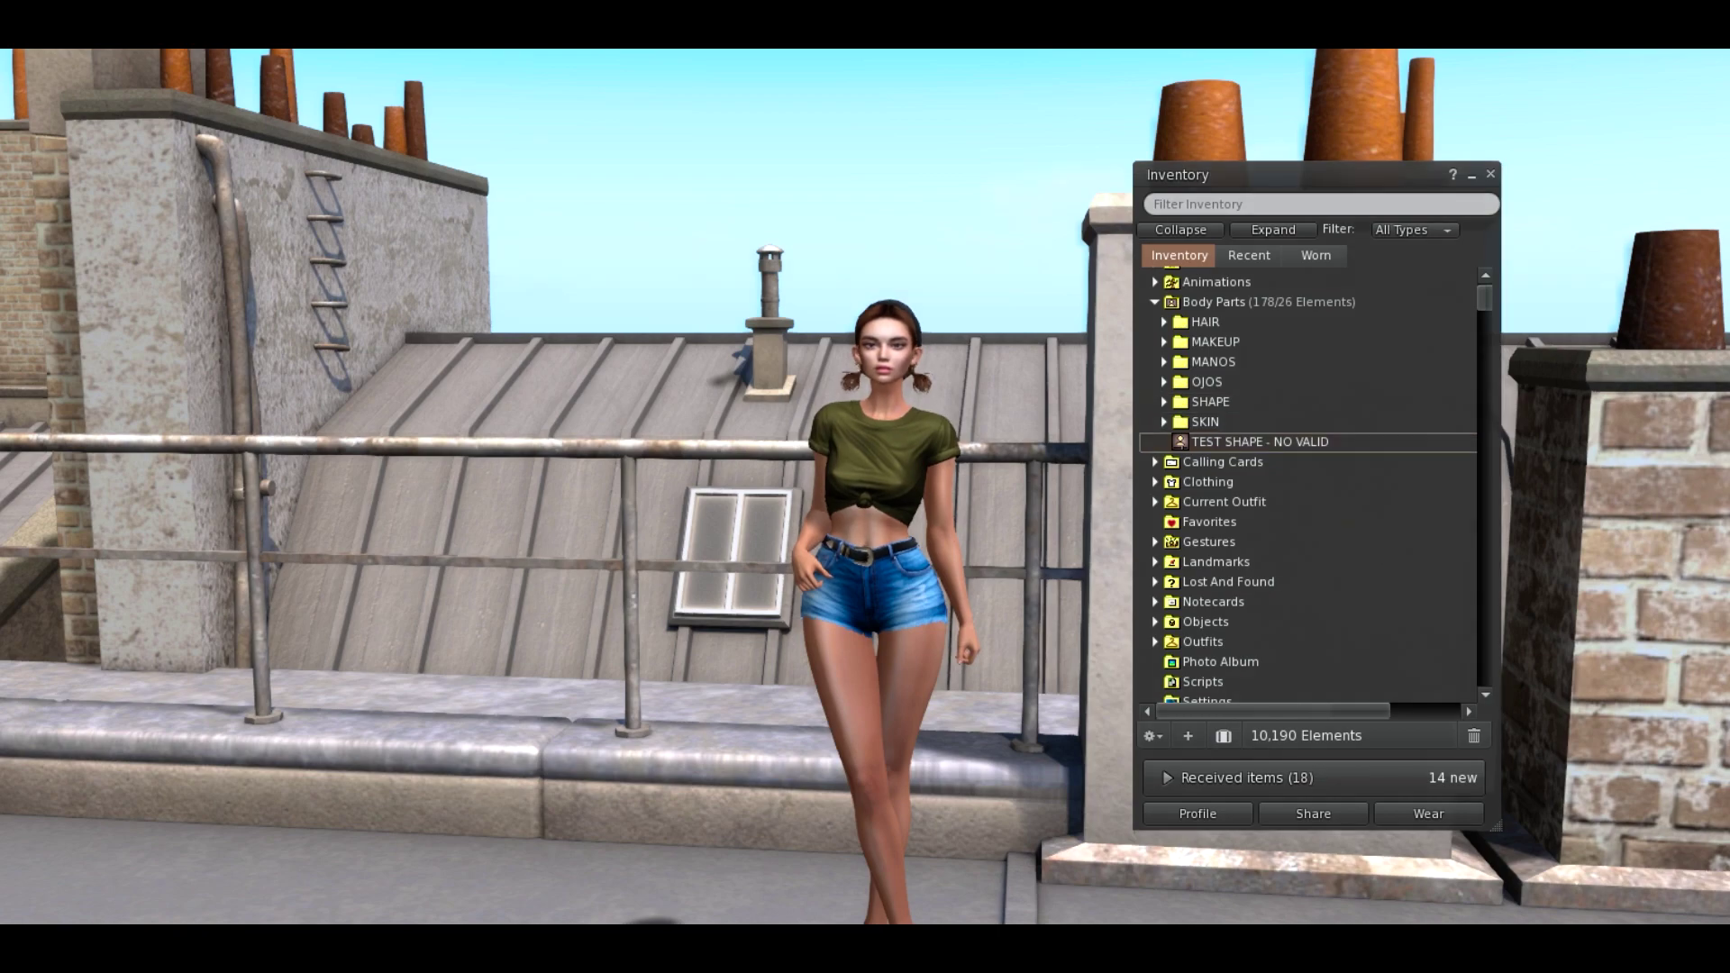
Step: Build a cube prim on the rooftop floor beside the avatar, keeping the build tools clear of the placement spot
{"action": "left_click_drag", "start_coordinate": [247, 416], "coordinate": [321, 364]}
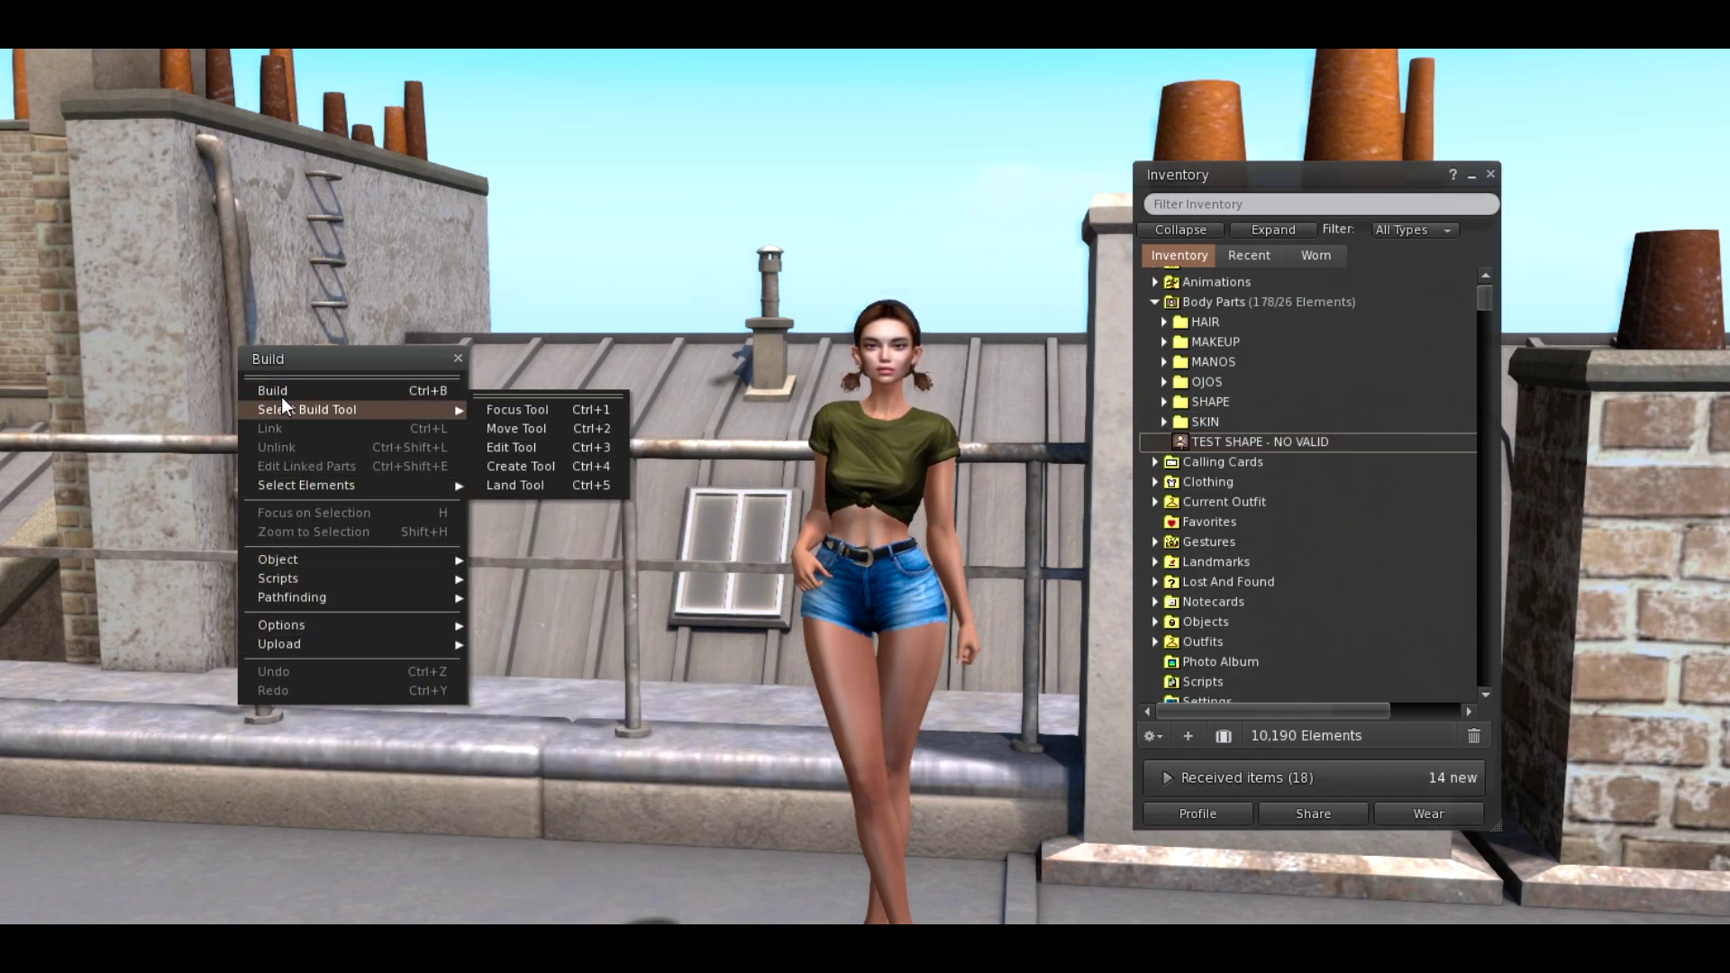
{"action": "left_click", "coordinate": [358, 393]}
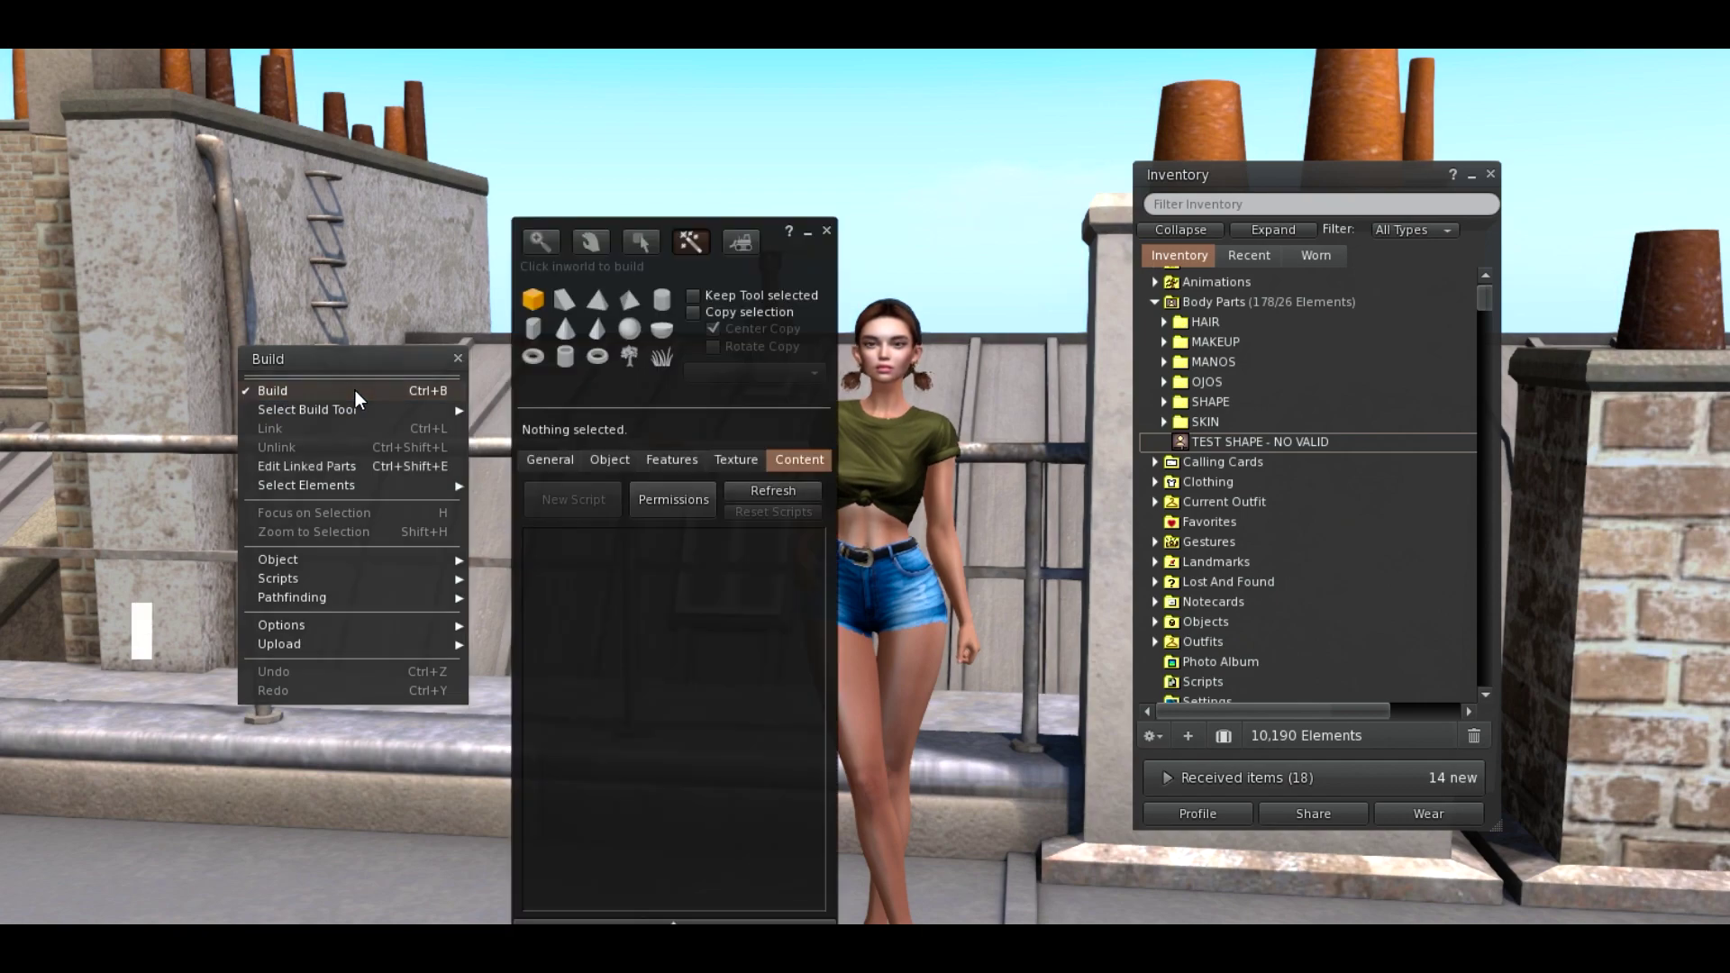
{"action": "left_click", "coordinate": [459, 359]}
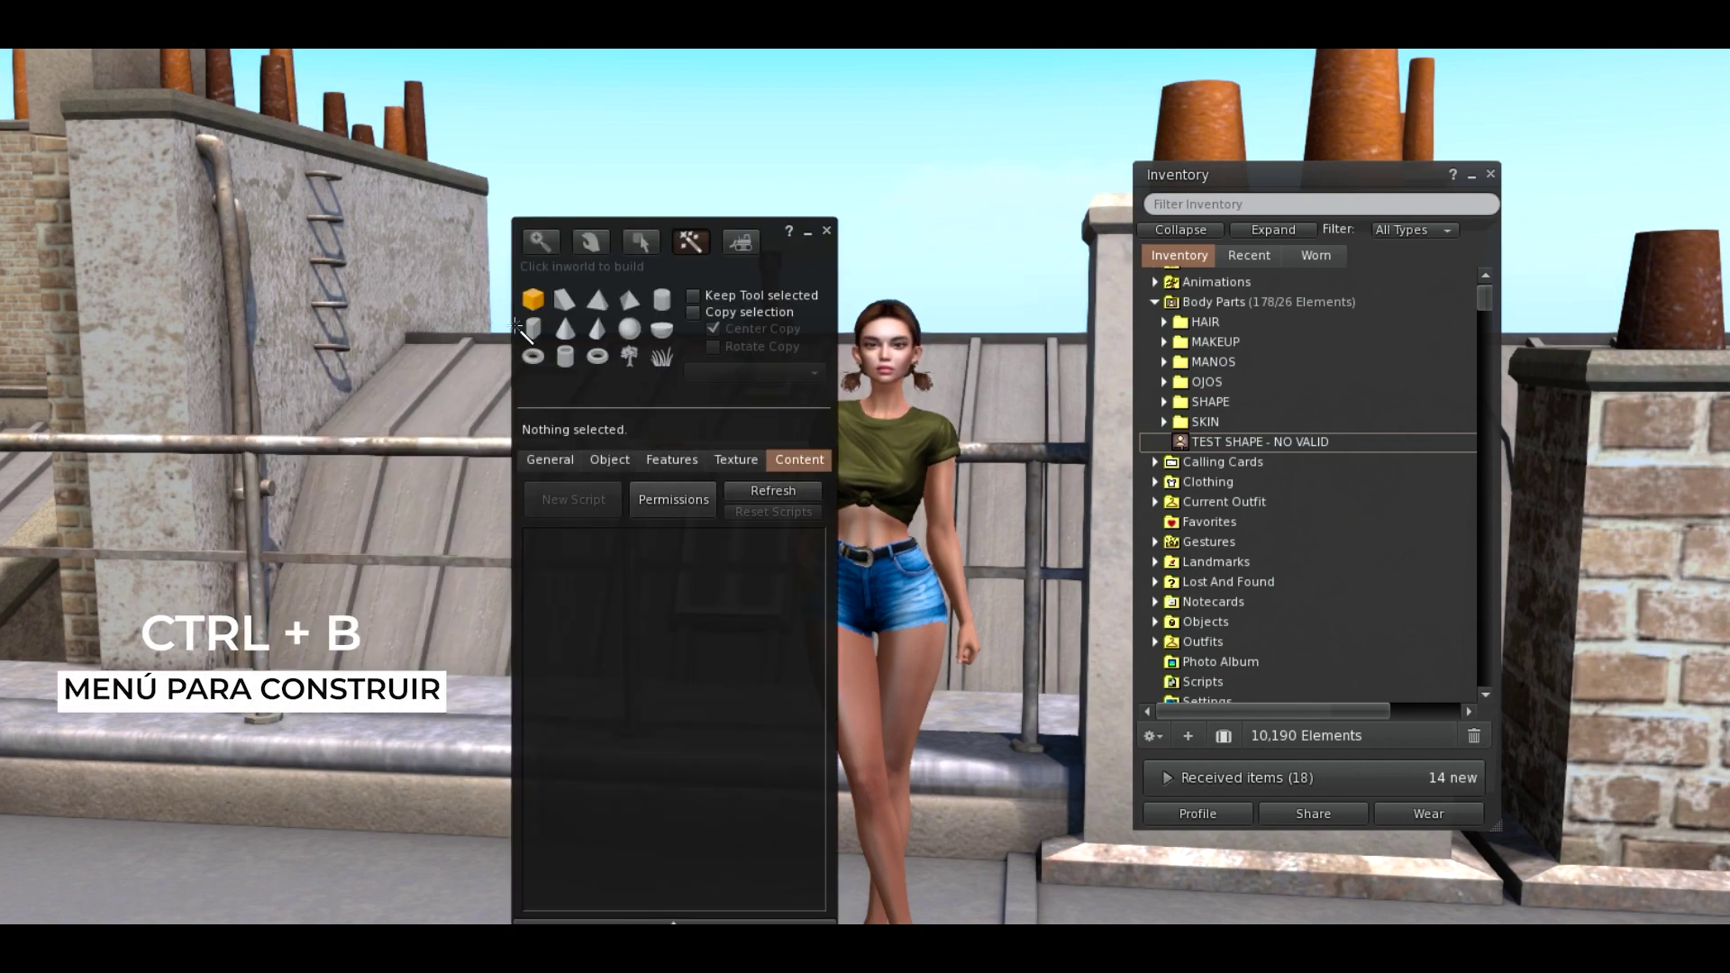
{"action": "left_click_drag", "start_coordinate": [793, 273], "coordinate": [346, 246]}
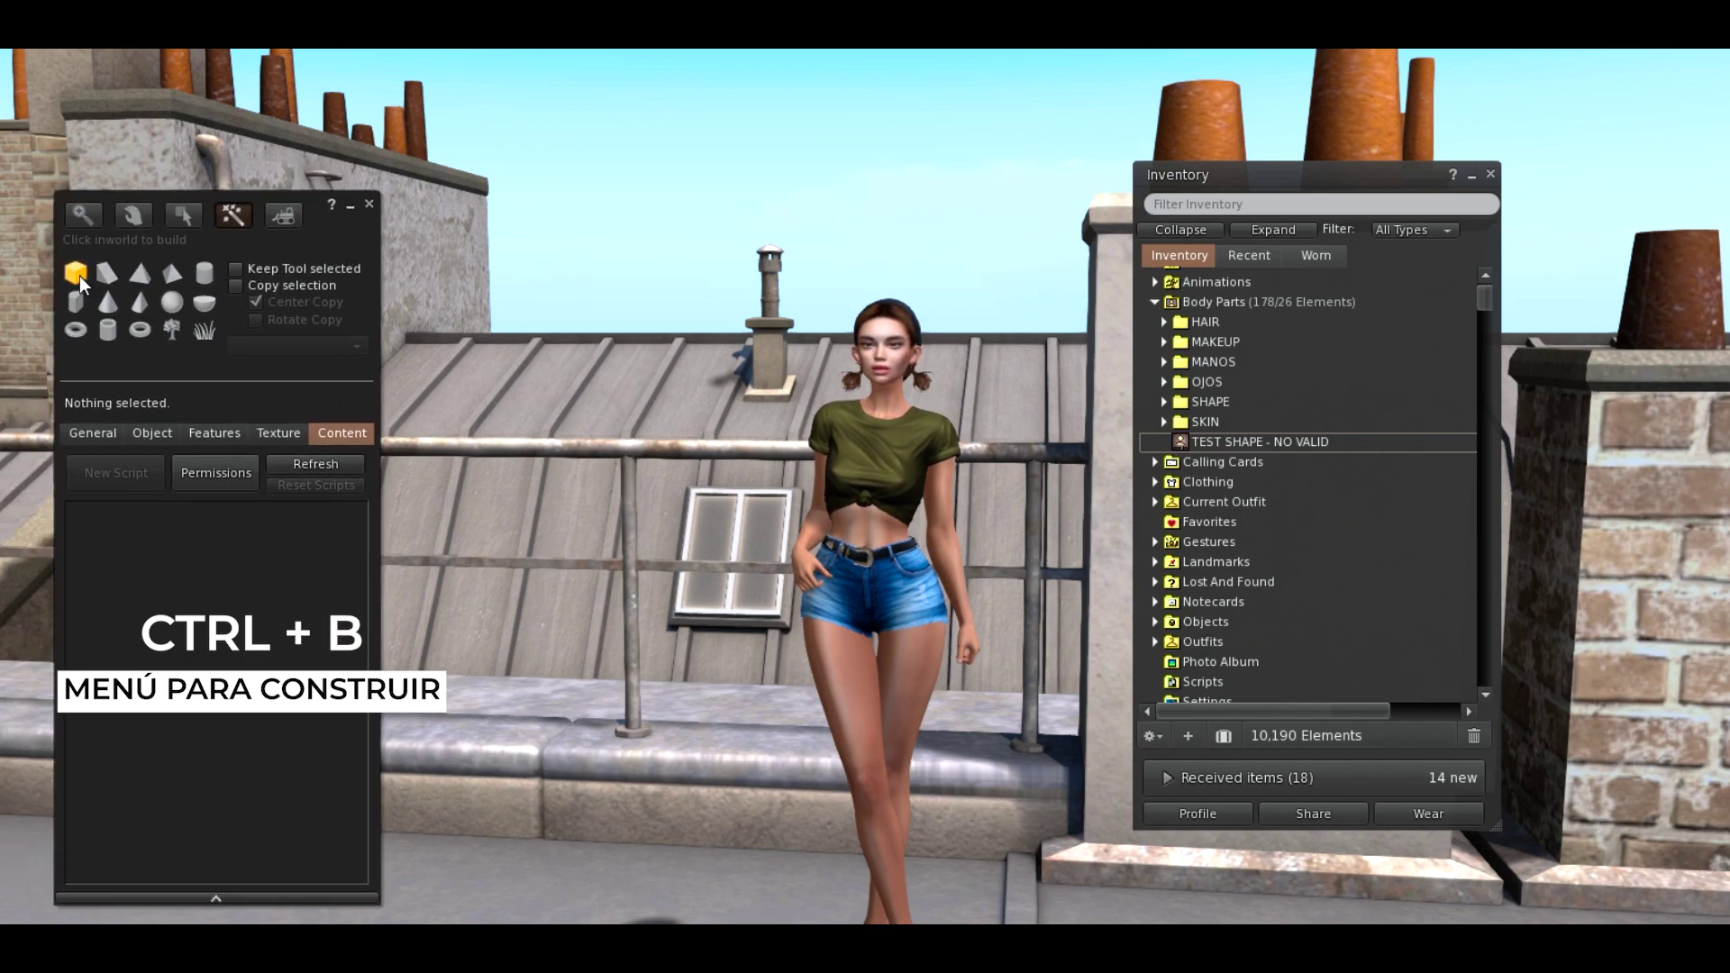
{"action": "left_click", "coordinate": [526, 906]}
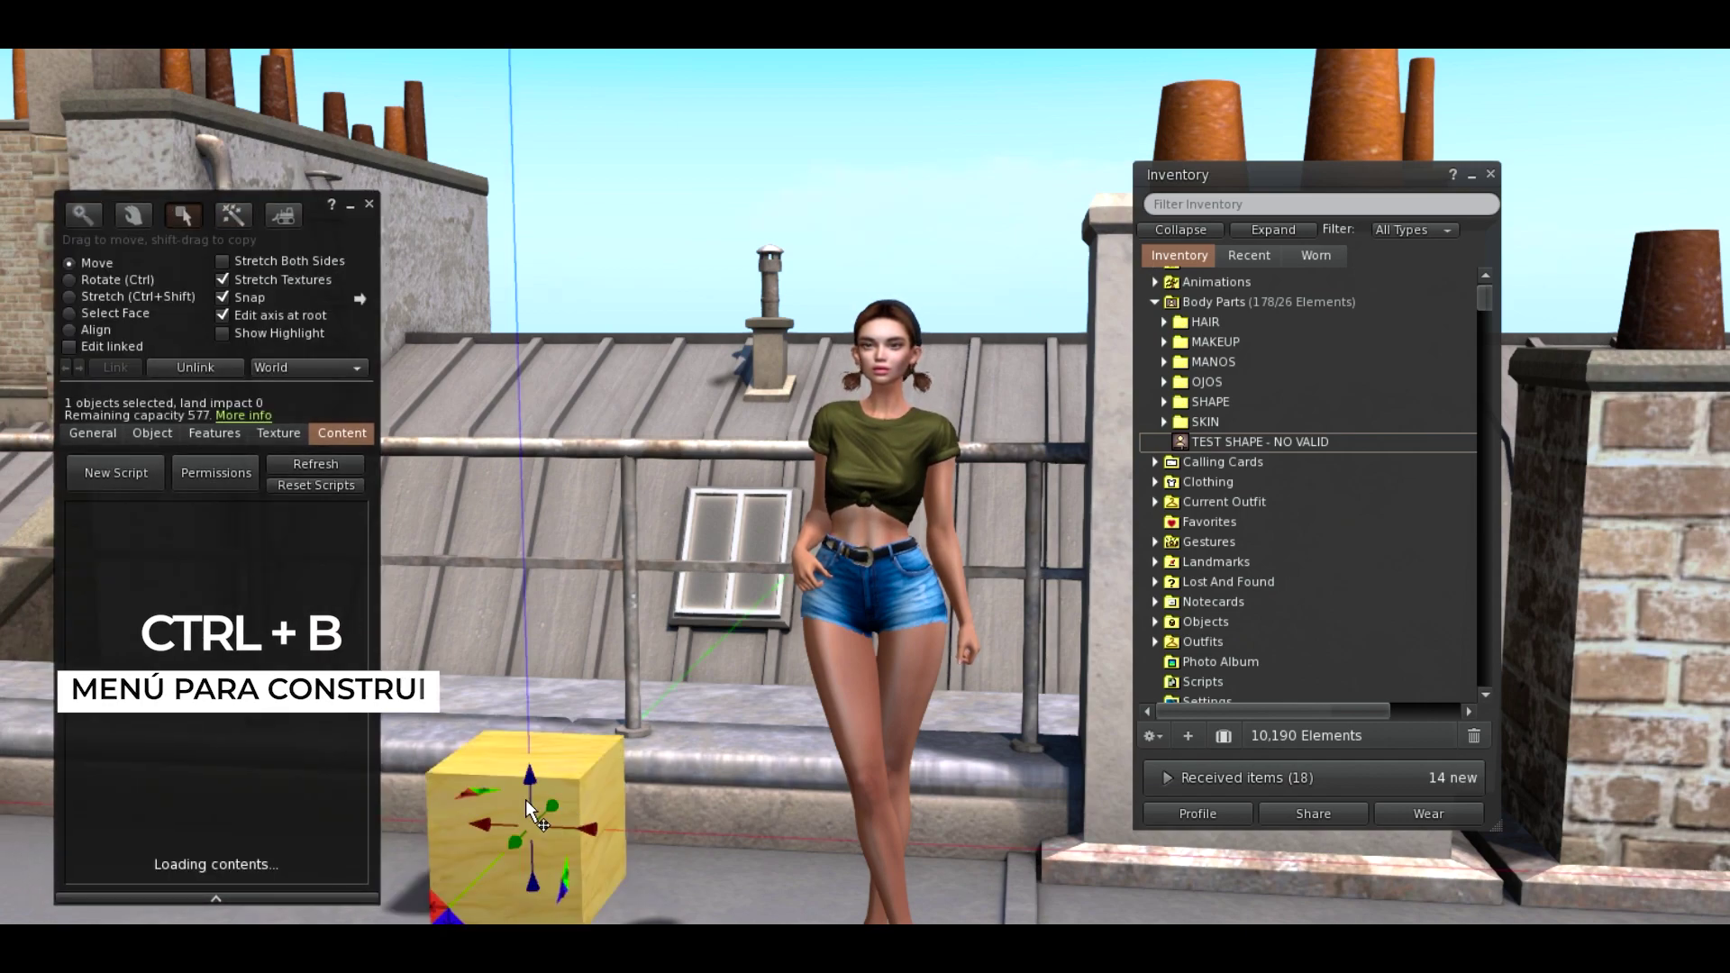
{"action": "left_click", "coordinate": [353, 208]}
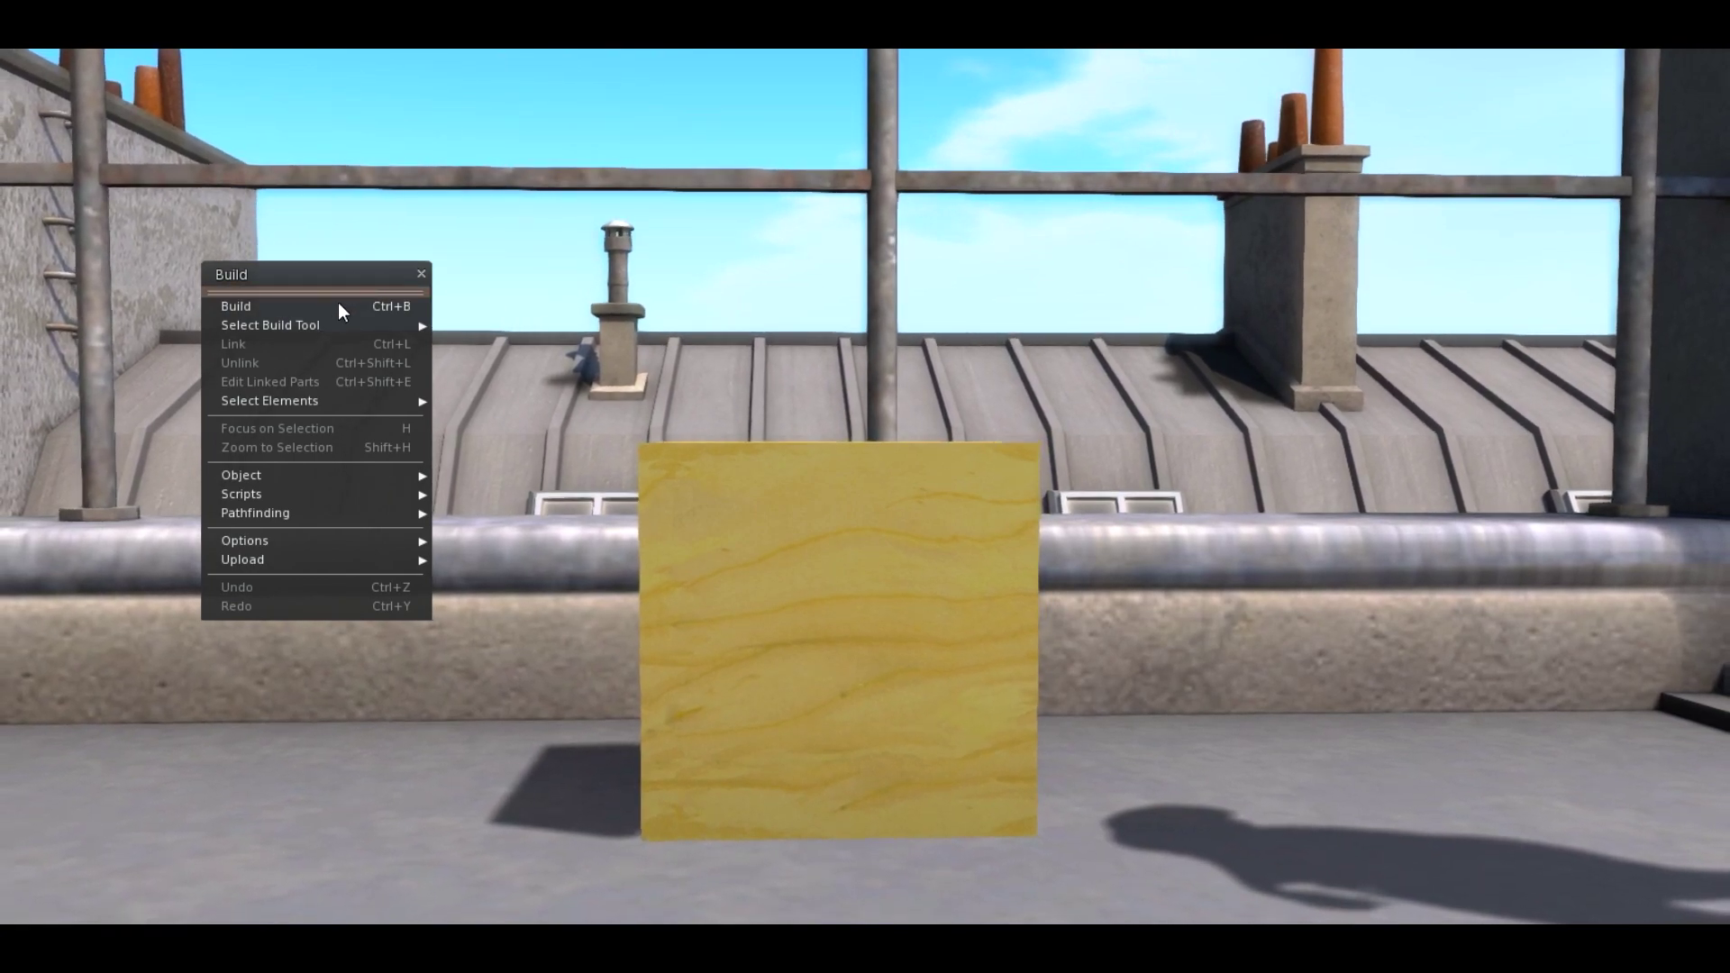
Step: Edit the wooden cube and apply the GIFT FREE 25 texture from the inventory's Textures folder to it
{"action": "mouse_move", "coordinate": [346, 560]}
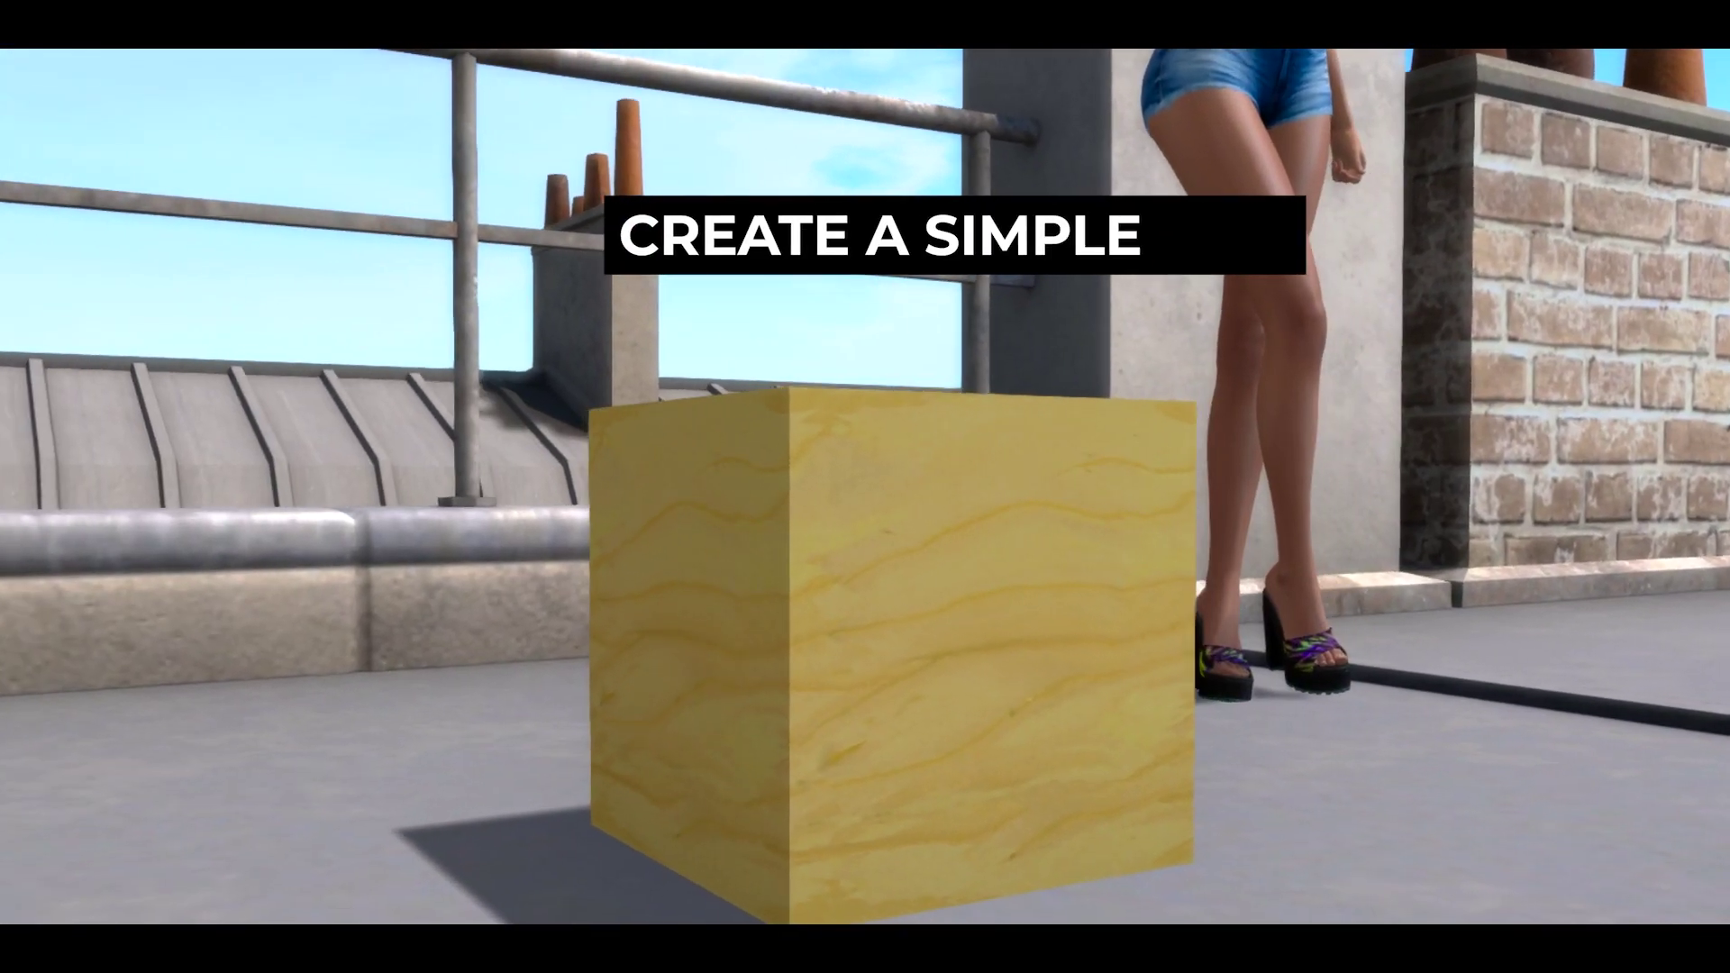
{"action": "right_click", "coordinate": [848, 512]}
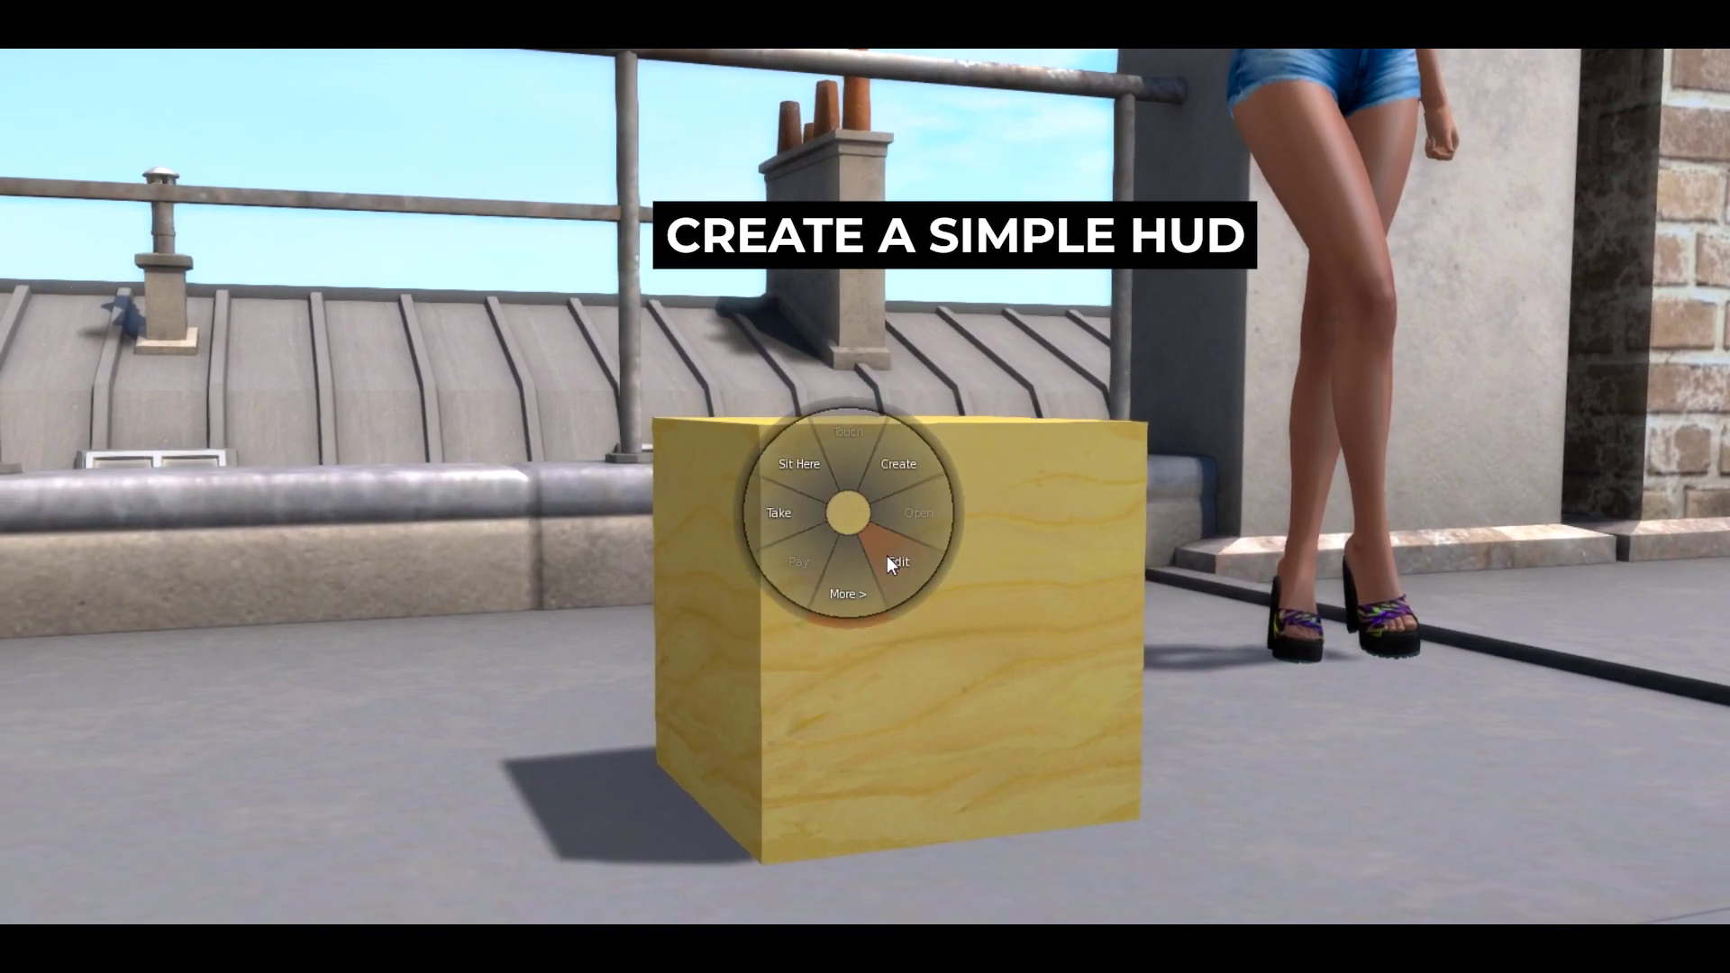
{"action": "left_click", "coordinate": [887, 555]}
{"action": "left_click", "coordinate": [212, 537]}
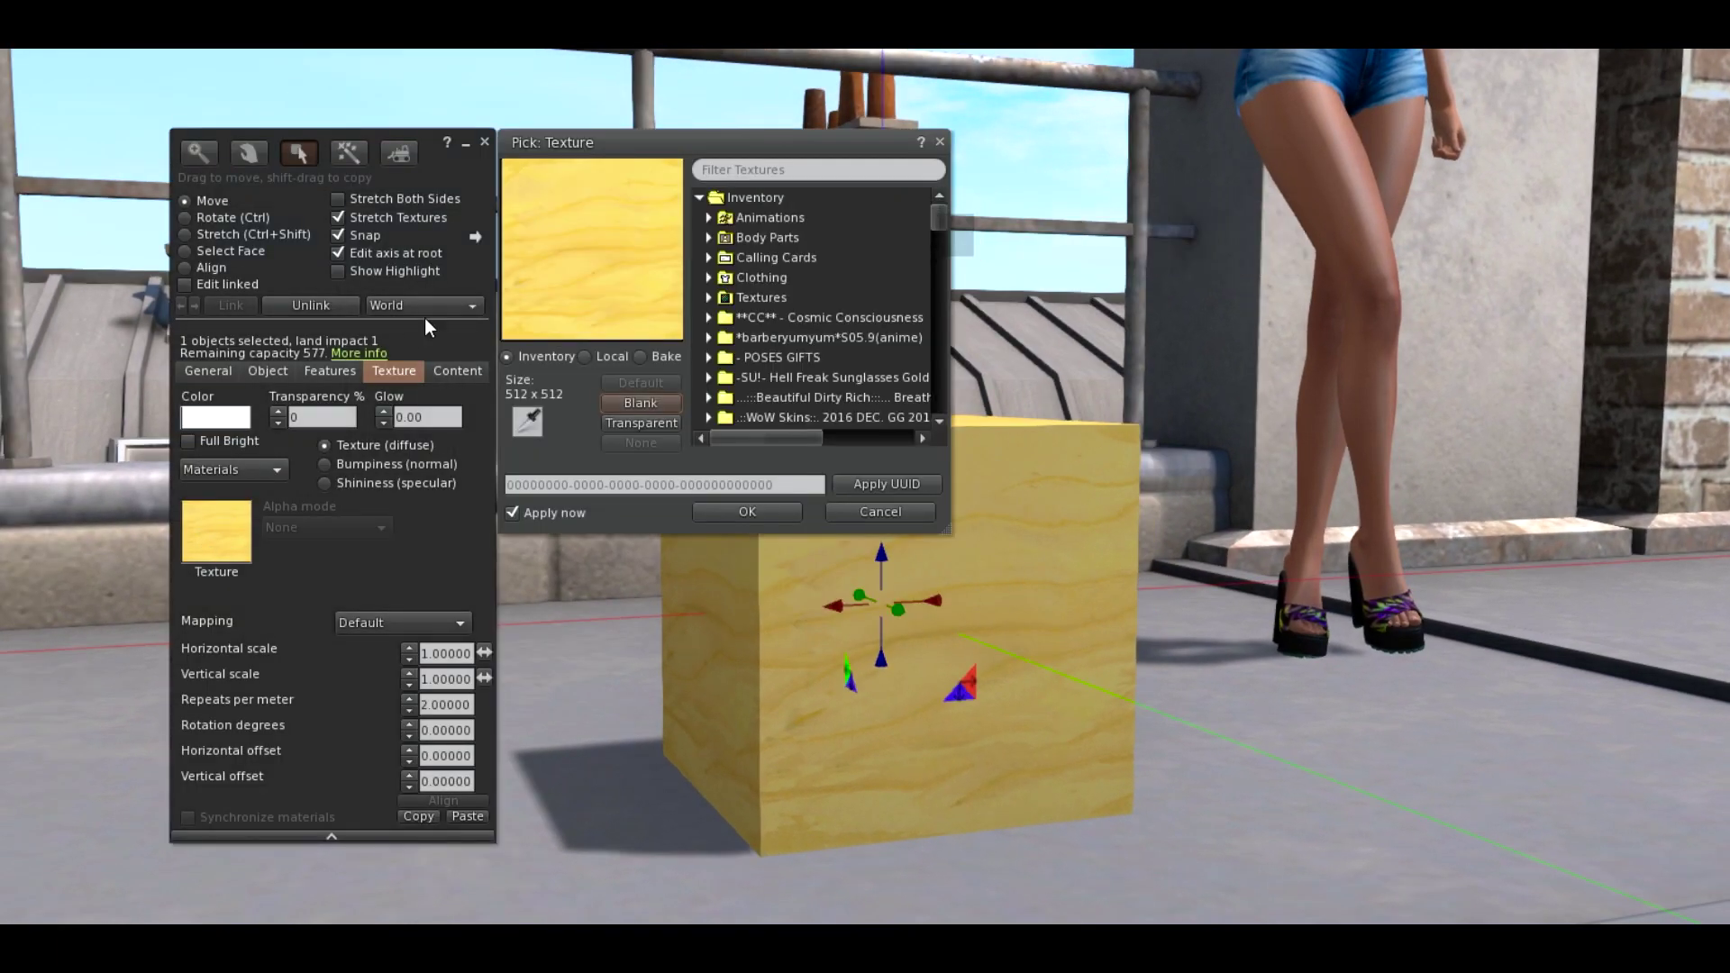
{"action": "left_click", "coordinate": [709, 297]}
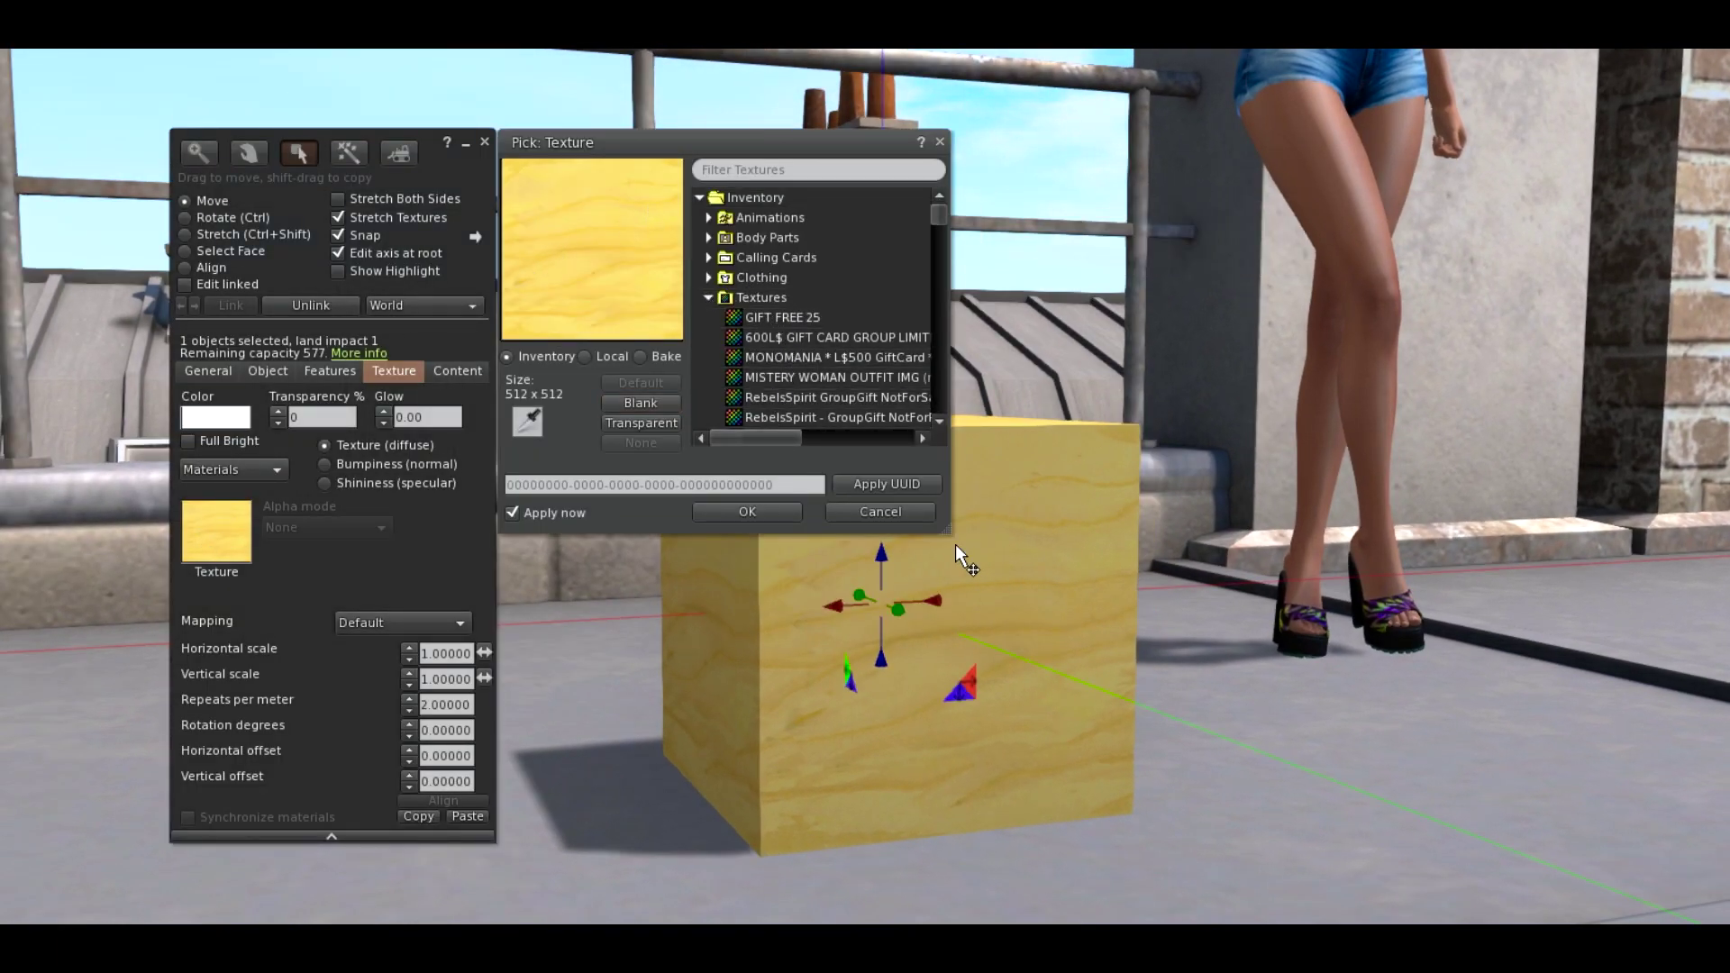
{"action": "left_click_drag", "start_coordinate": [946, 535], "coordinate": [1110, 532]}
{"action": "left_click", "coordinate": [854, 318]}
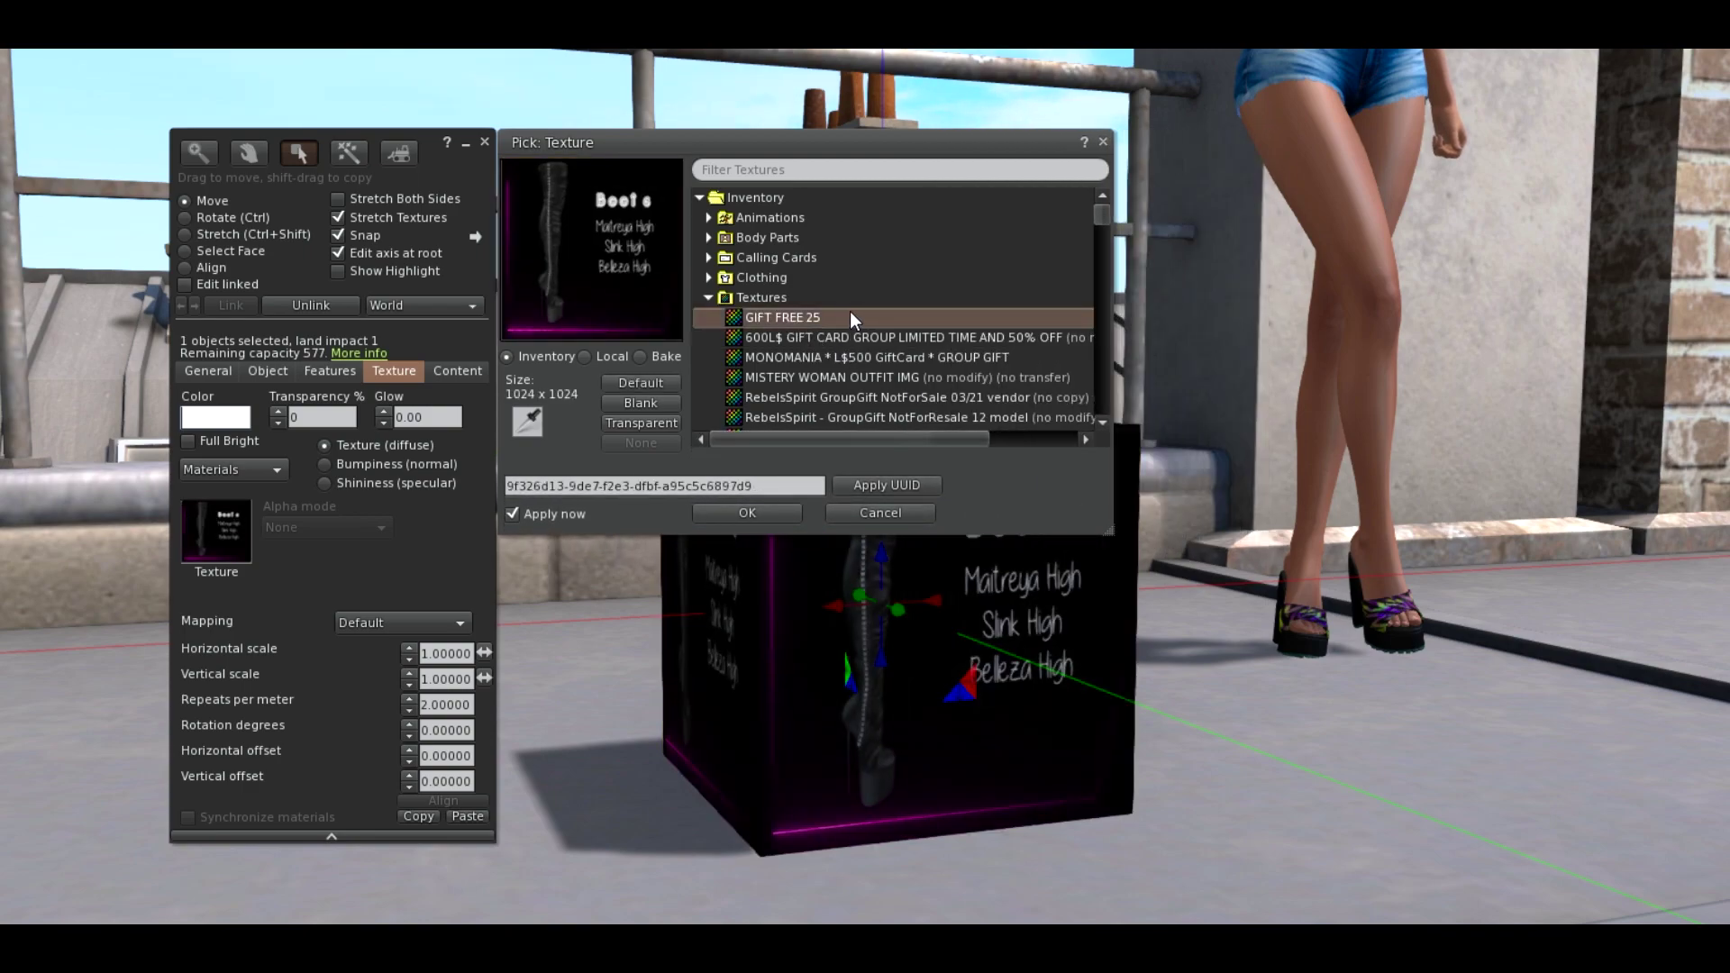
{"action": "left_click", "coordinate": [772, 515]}
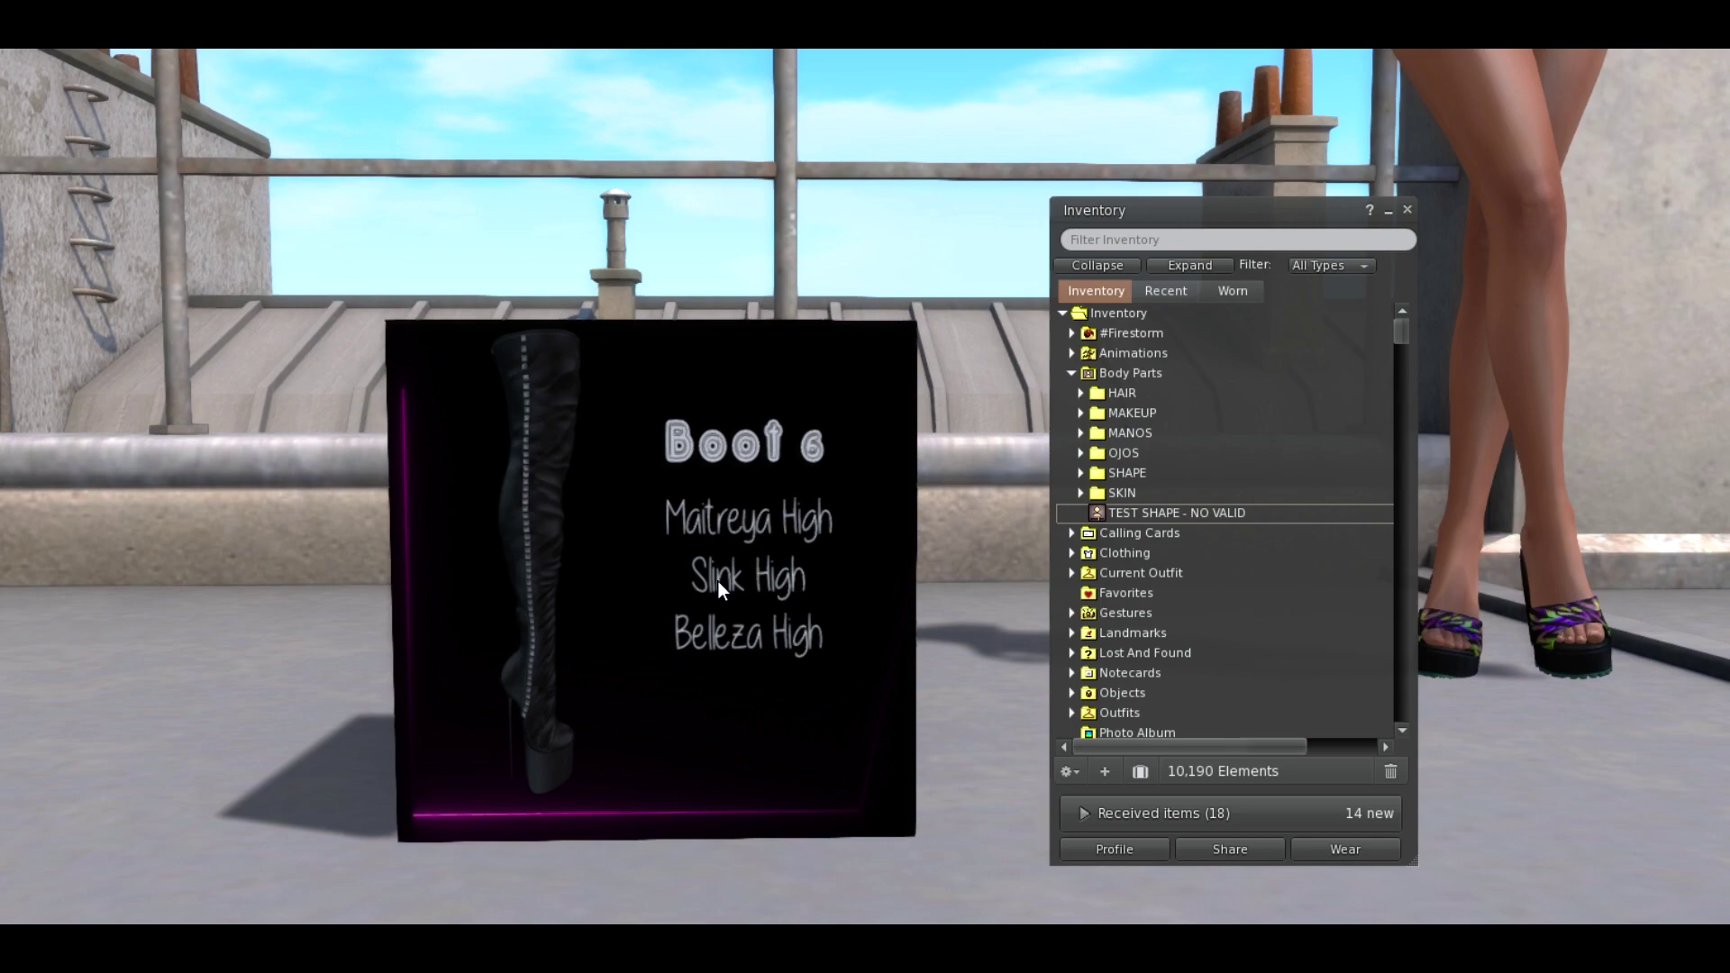
Step: Locate the received Attach'n Unpack scripts and examine that product's Marketplace page, including its price, permissions and details
{"action": "left_click", "coordinate": [1084, 811]}
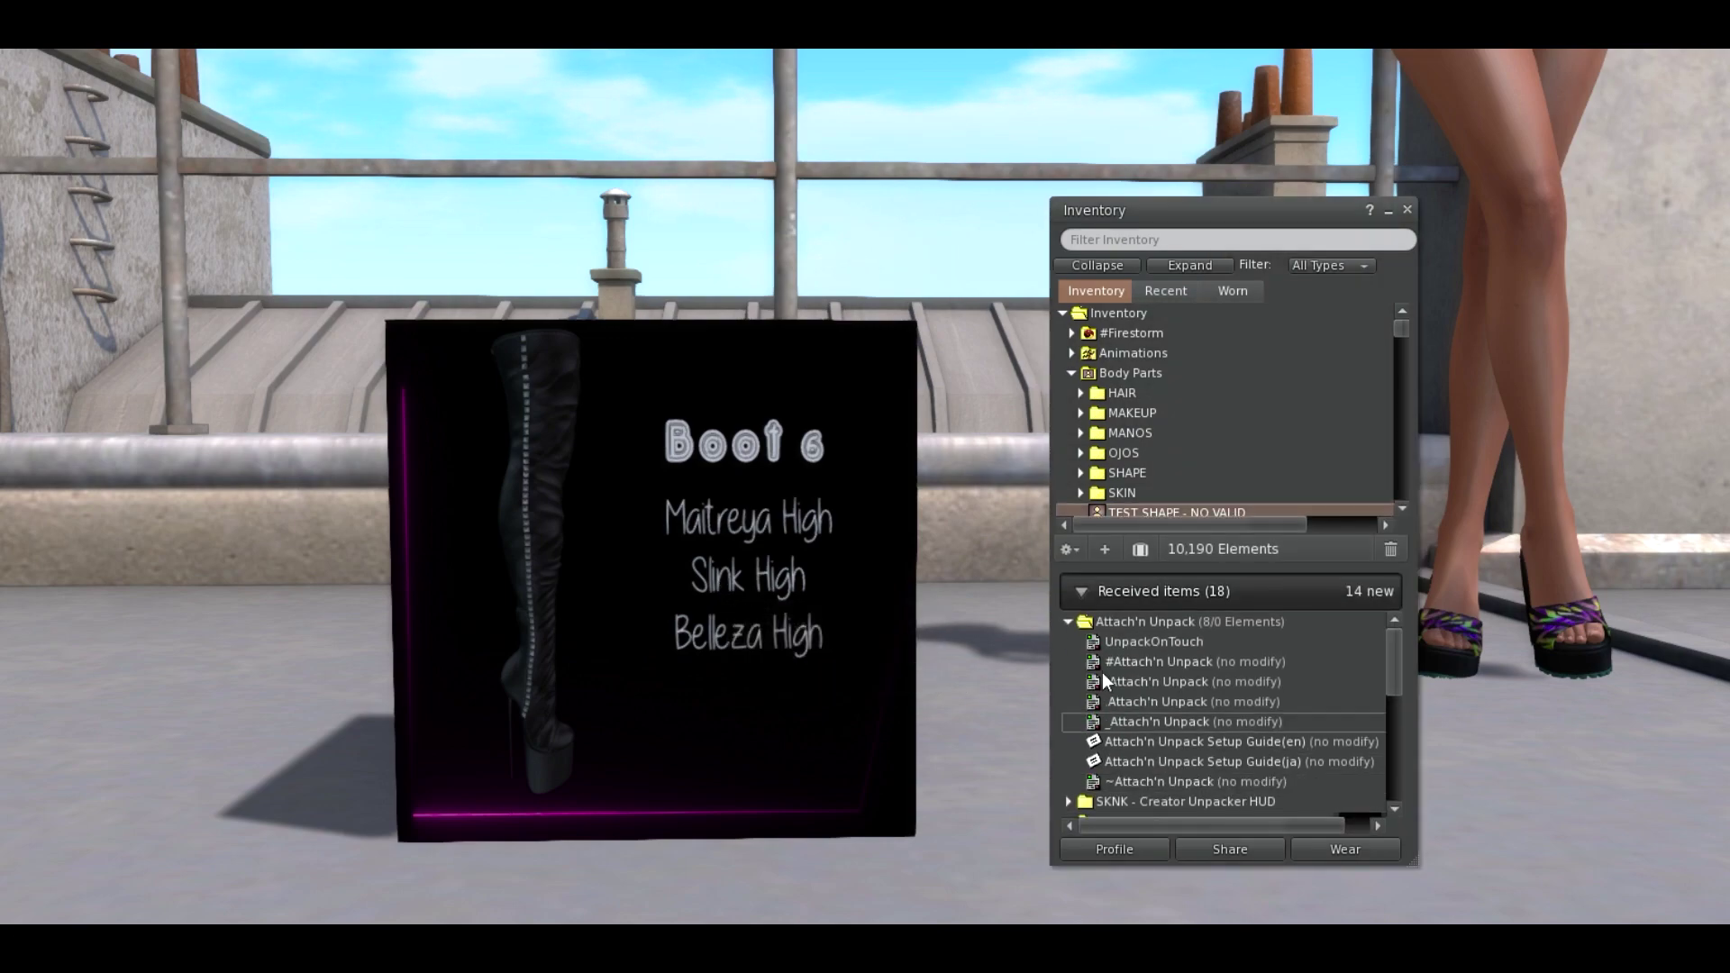
{"action": "left_click", "coordinate": [1115, 628]}
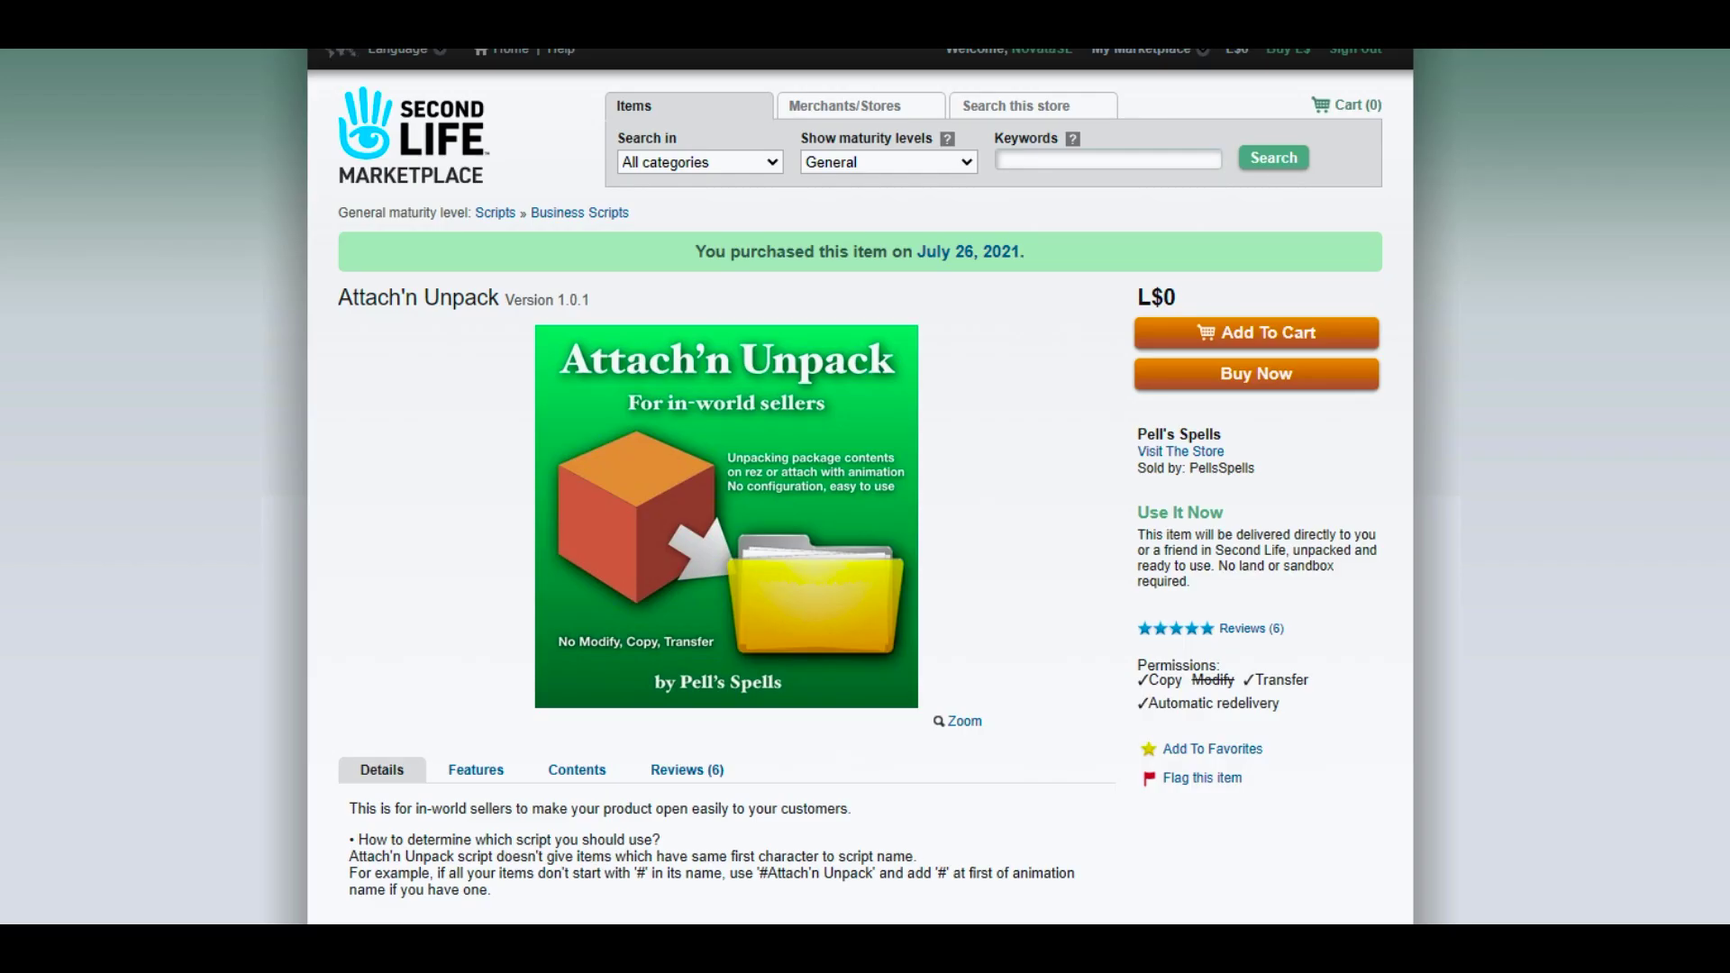
{"action": "left_click_drag", "start_coordinate": [1152, 296], "coordinate": [1176, 297]}
{"action": "scroll", "coordinate": [865, 487], "scroll_direction": "down", "scroll_amount": 2}
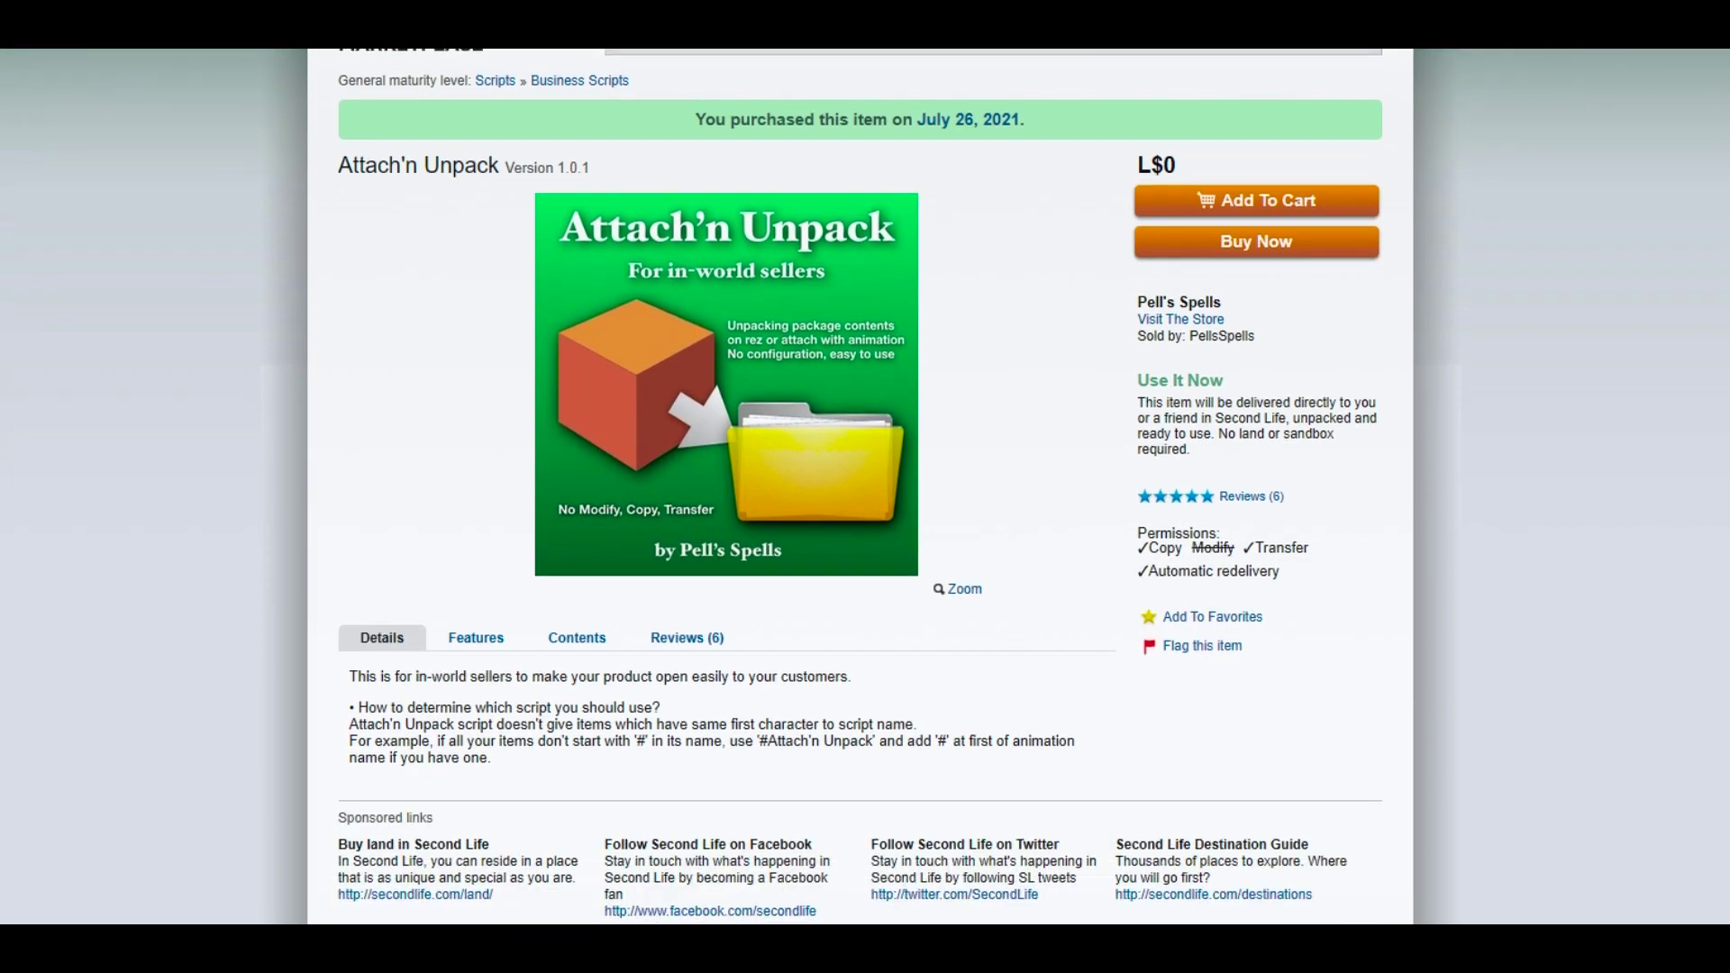
{"action": "scroll", "coordinate": [865, 486], "scroll_direction": "up", "scroll_amount": 1}
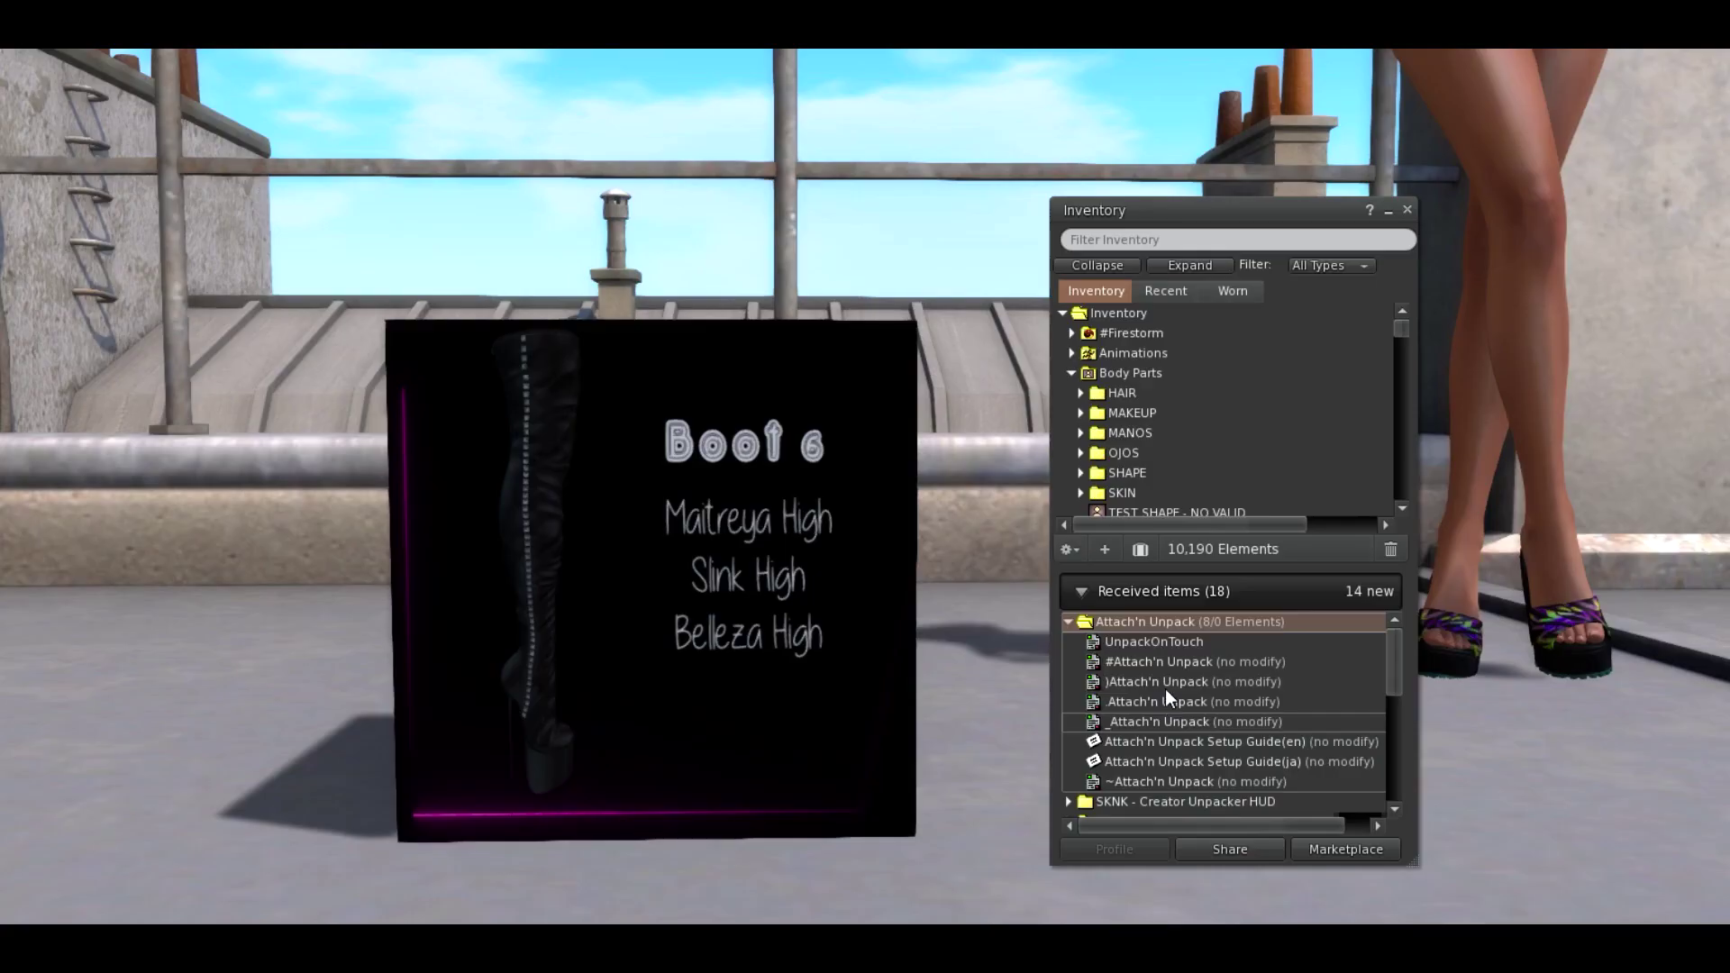
Step: Add the UnpackOnTouch script from the received Attach'n Unpack folder to the boot-textured box and close the inventory
{"action": "left_click", "coordinate": [1168, 642]}
{"action": "left_click_drag", "start_coordinate": [734, 685], "coordinate": [735, 682]}
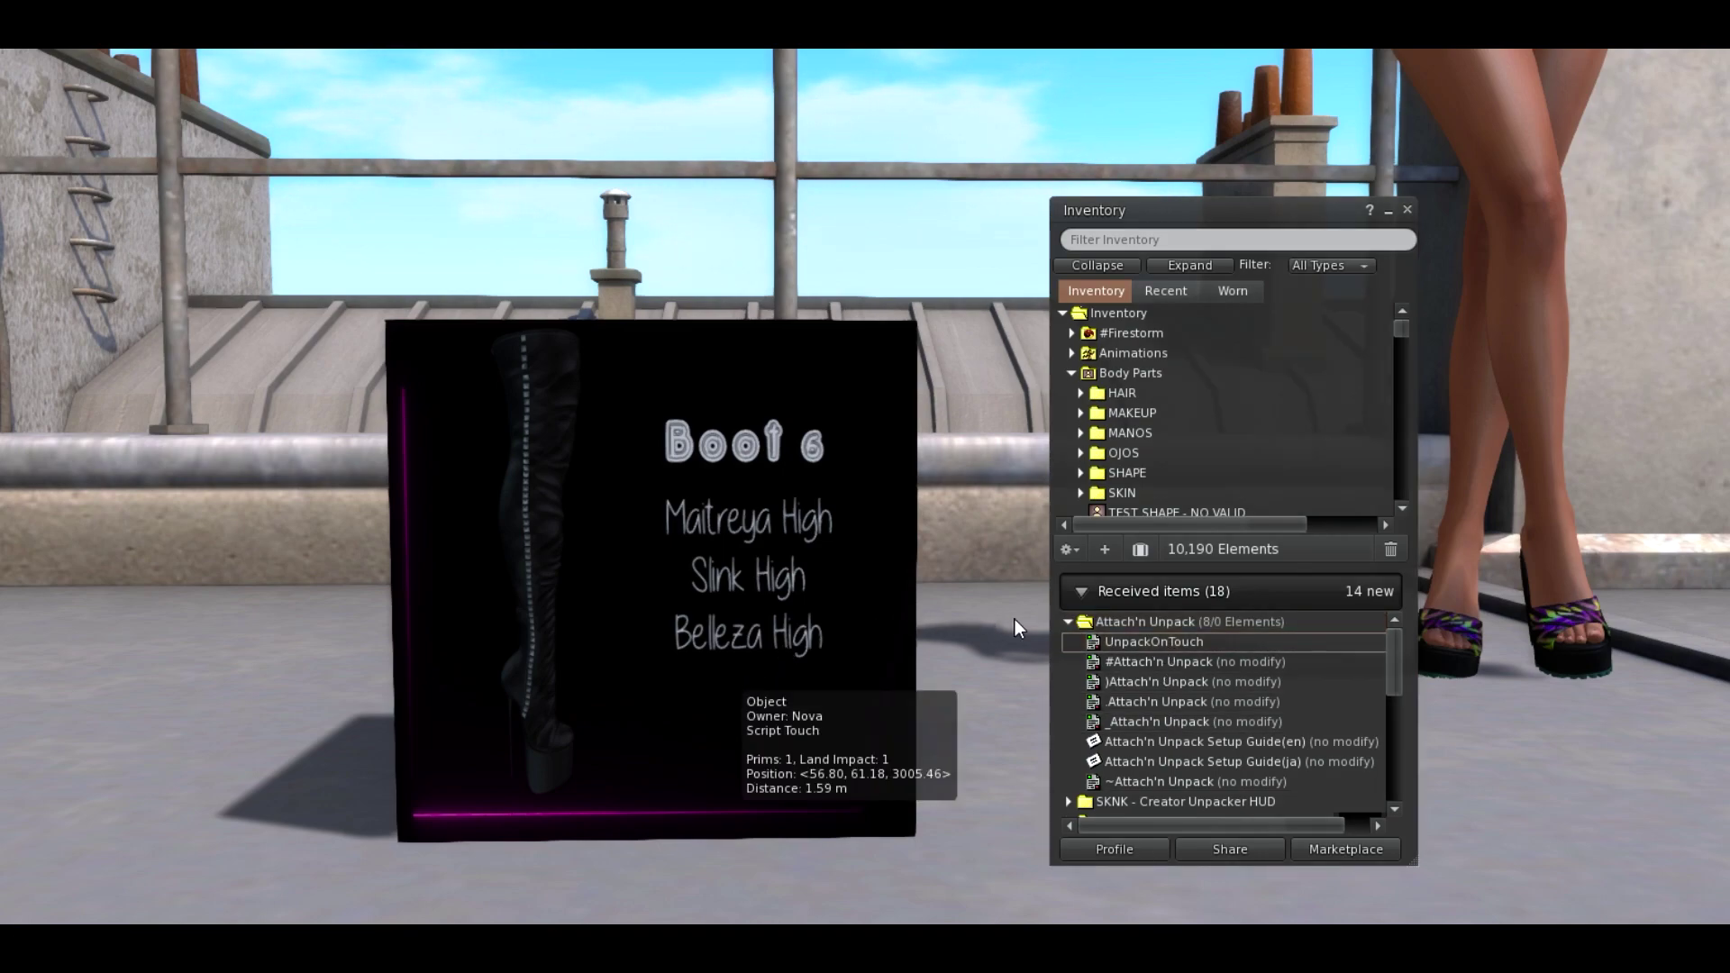
{"action": "left_click", "coordinate": [1068, 622]}
{"action": "key", "text": "ctrl+i"}
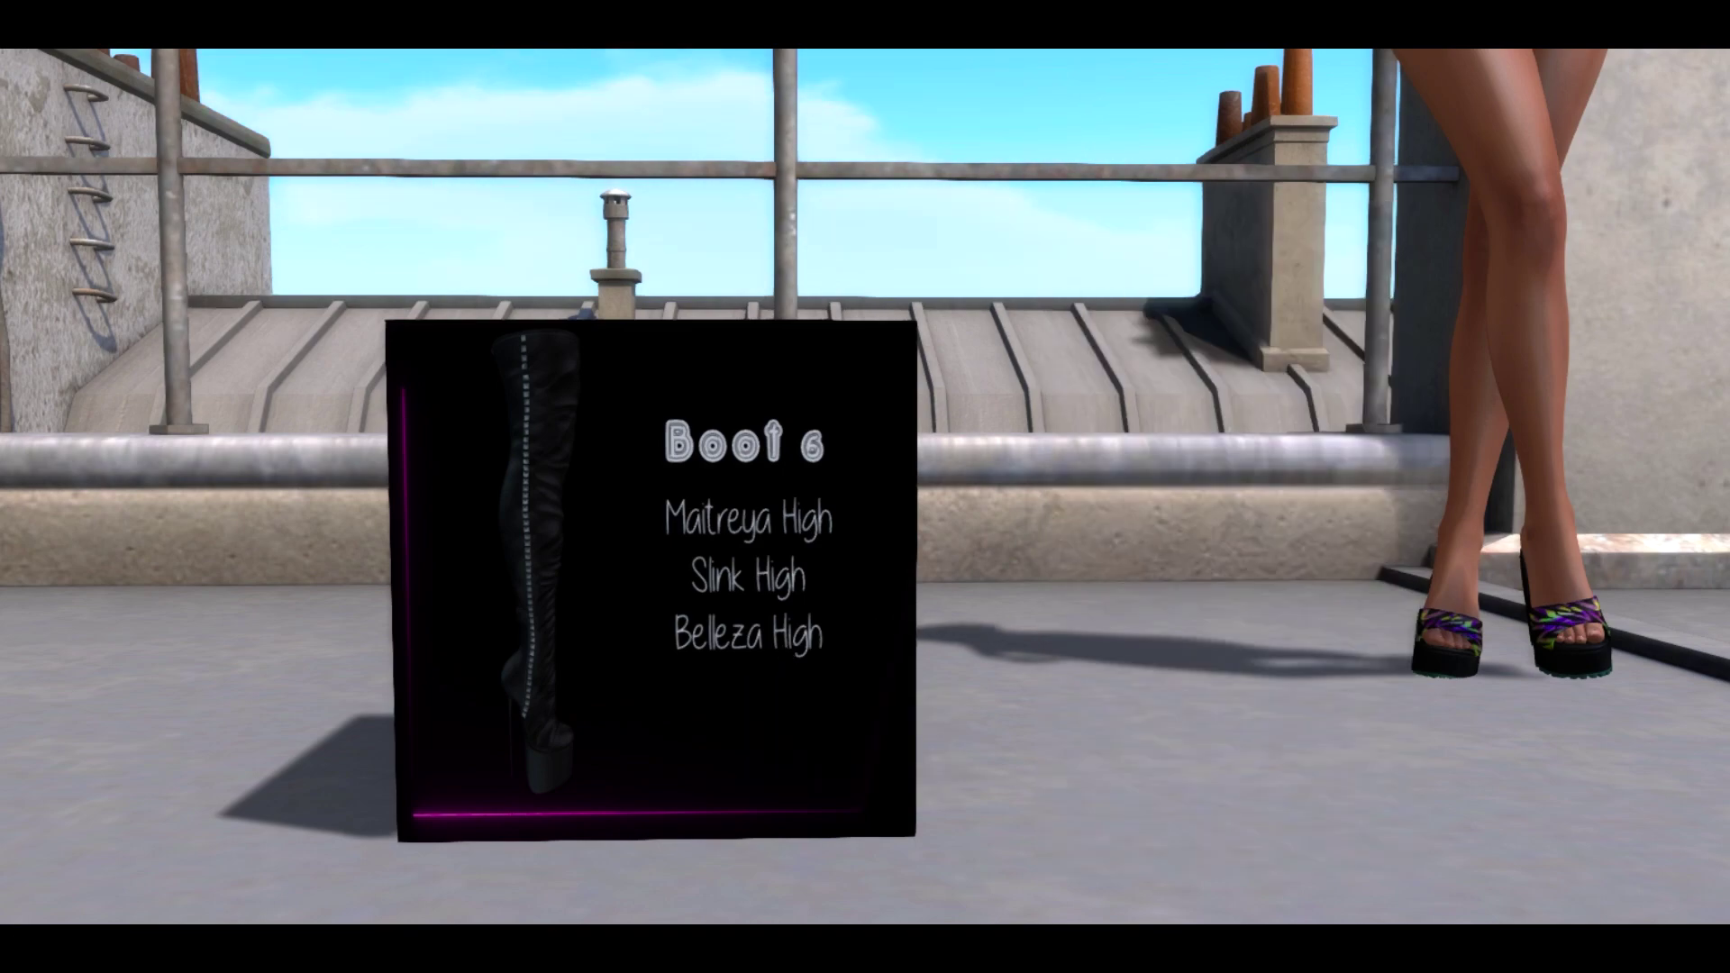
Step: Name the boot-textured box "FIRST test" and take it into the inventory
{"action": "right_click", "coordinate": [723, 518]}
{"action": "left_click", "coordinate": [776, 559]}
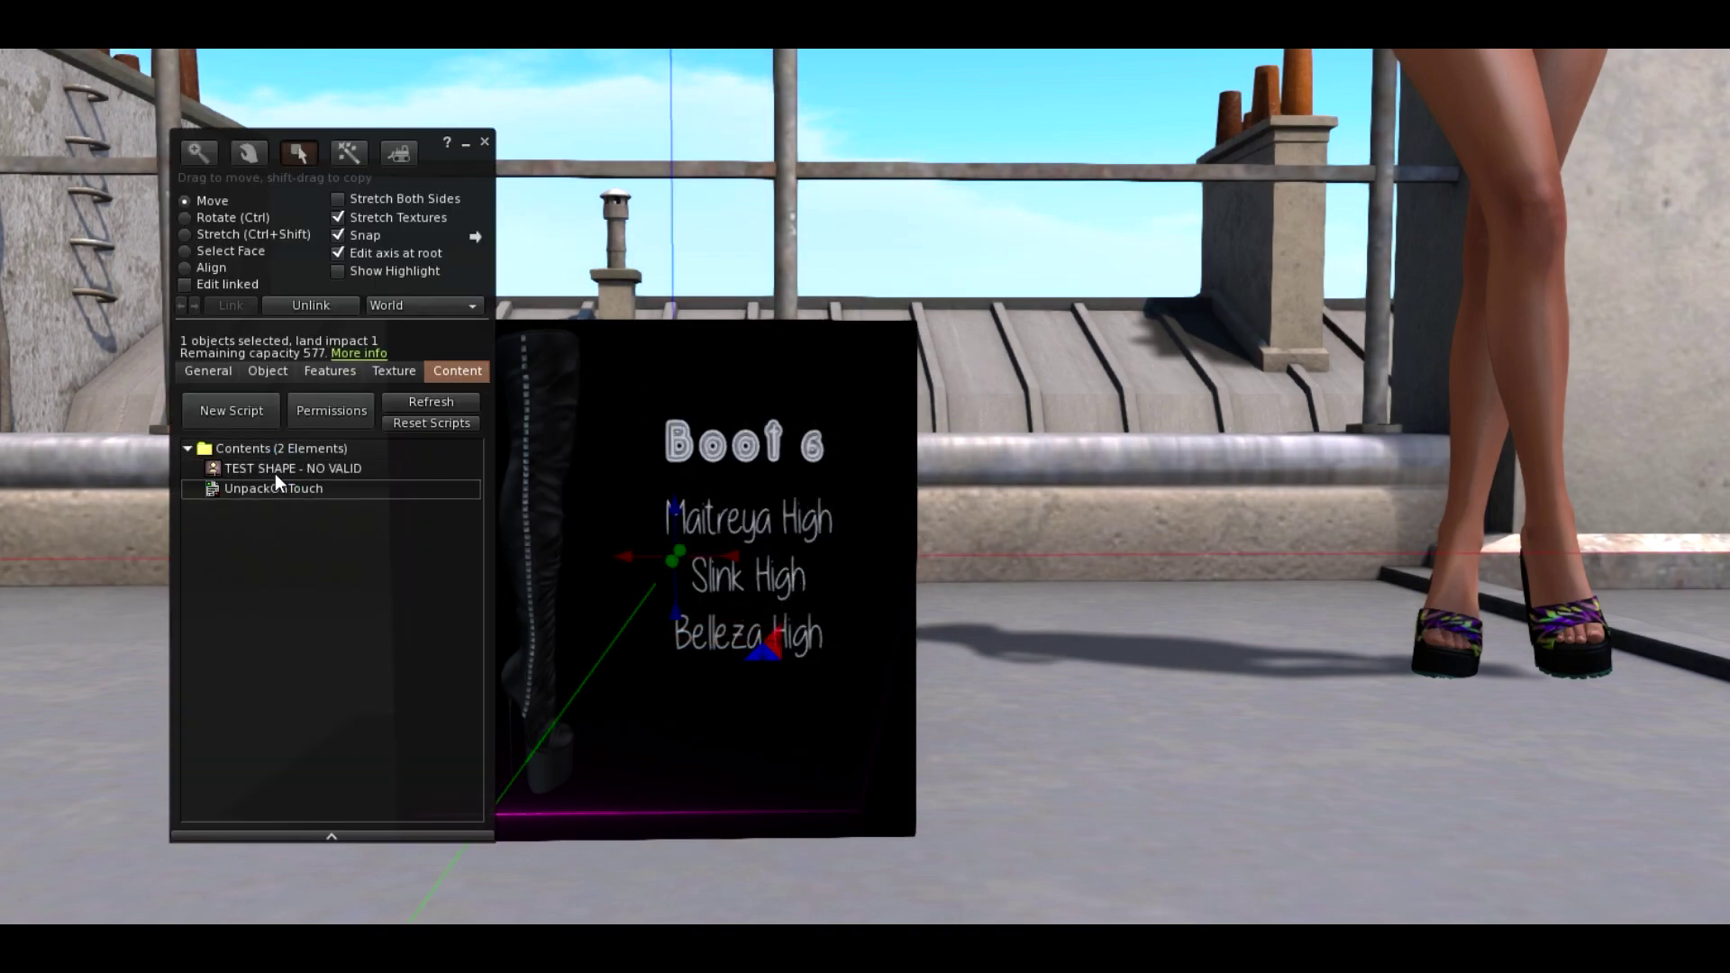
{"action": "left_click", "coordinate": [214, 374]}
{"action": "type", "text": "FIRST test"}
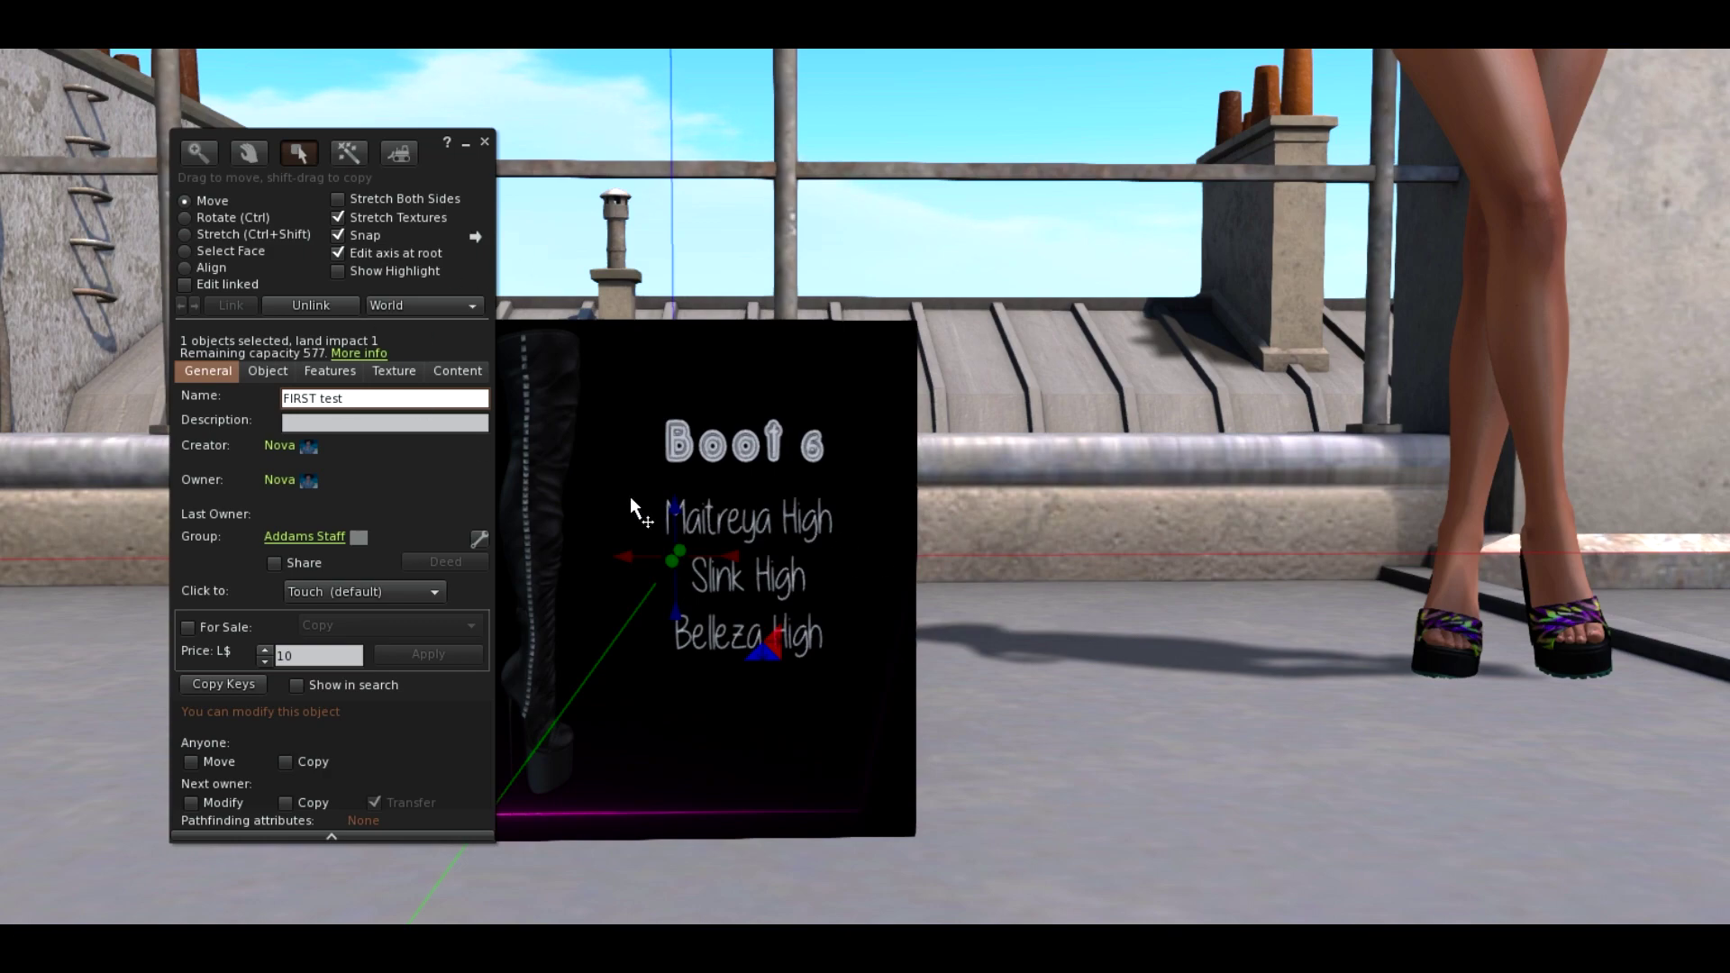
{"action": "left_click", "coordinate": [485, 141]}
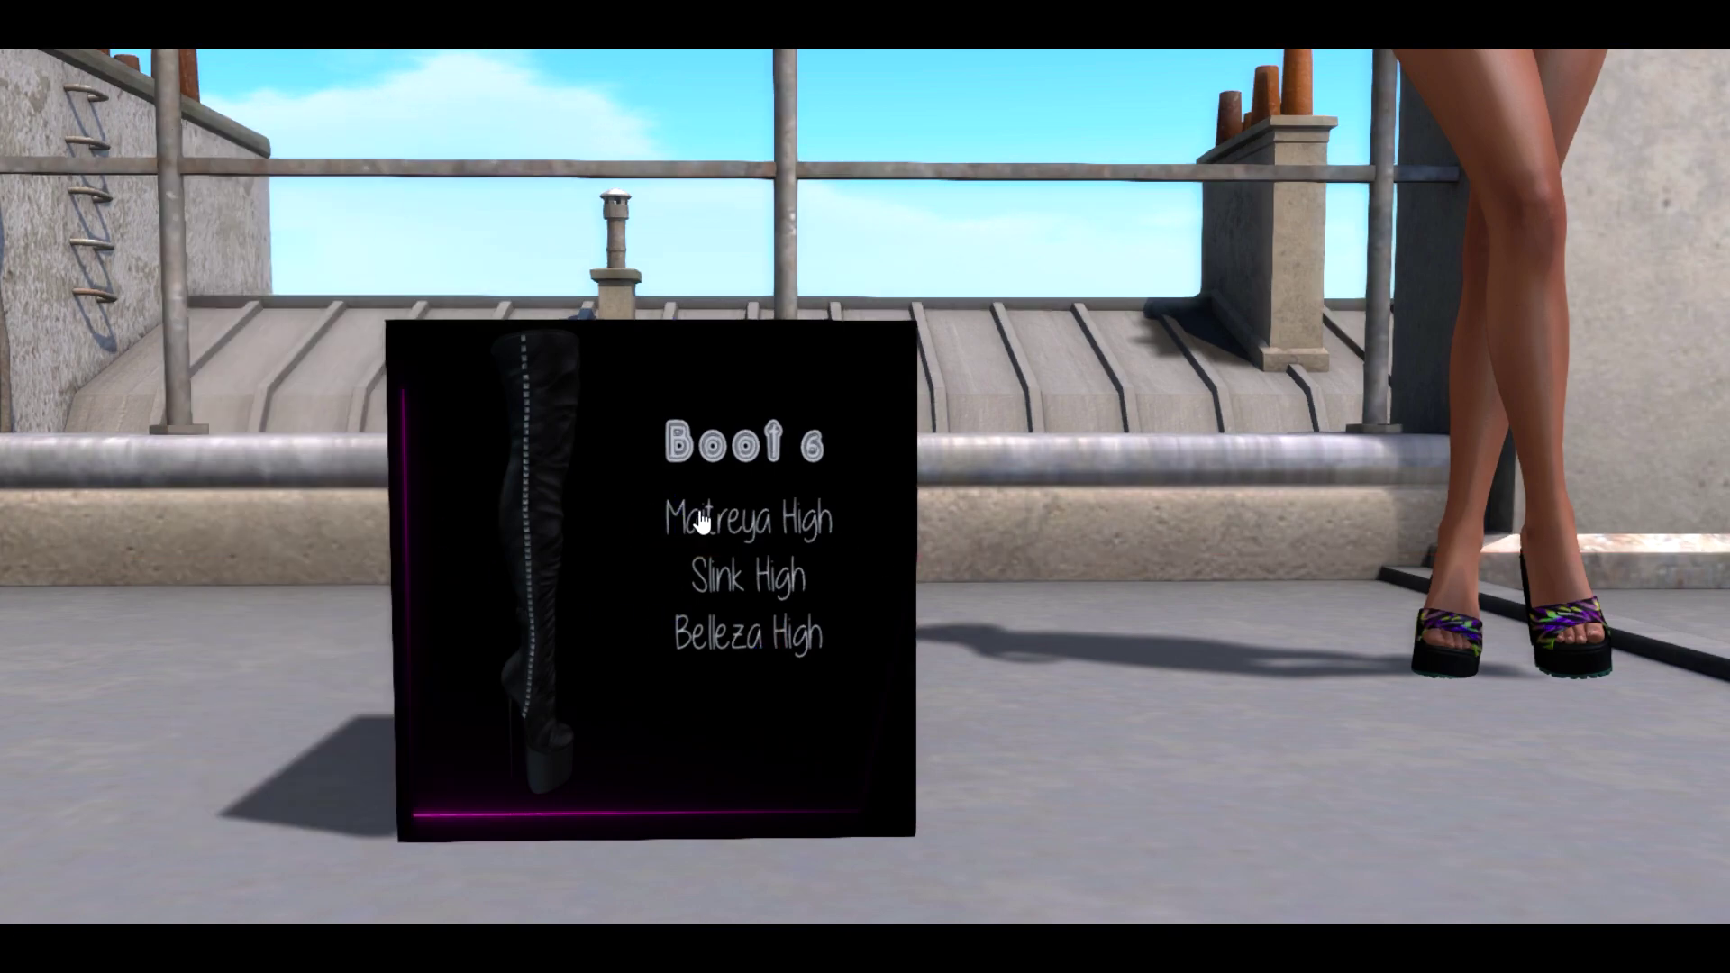
{"action": "right_click", "coordinate": [684, 483]}
{"action": "left_click", "coordinate": [614, 487]}
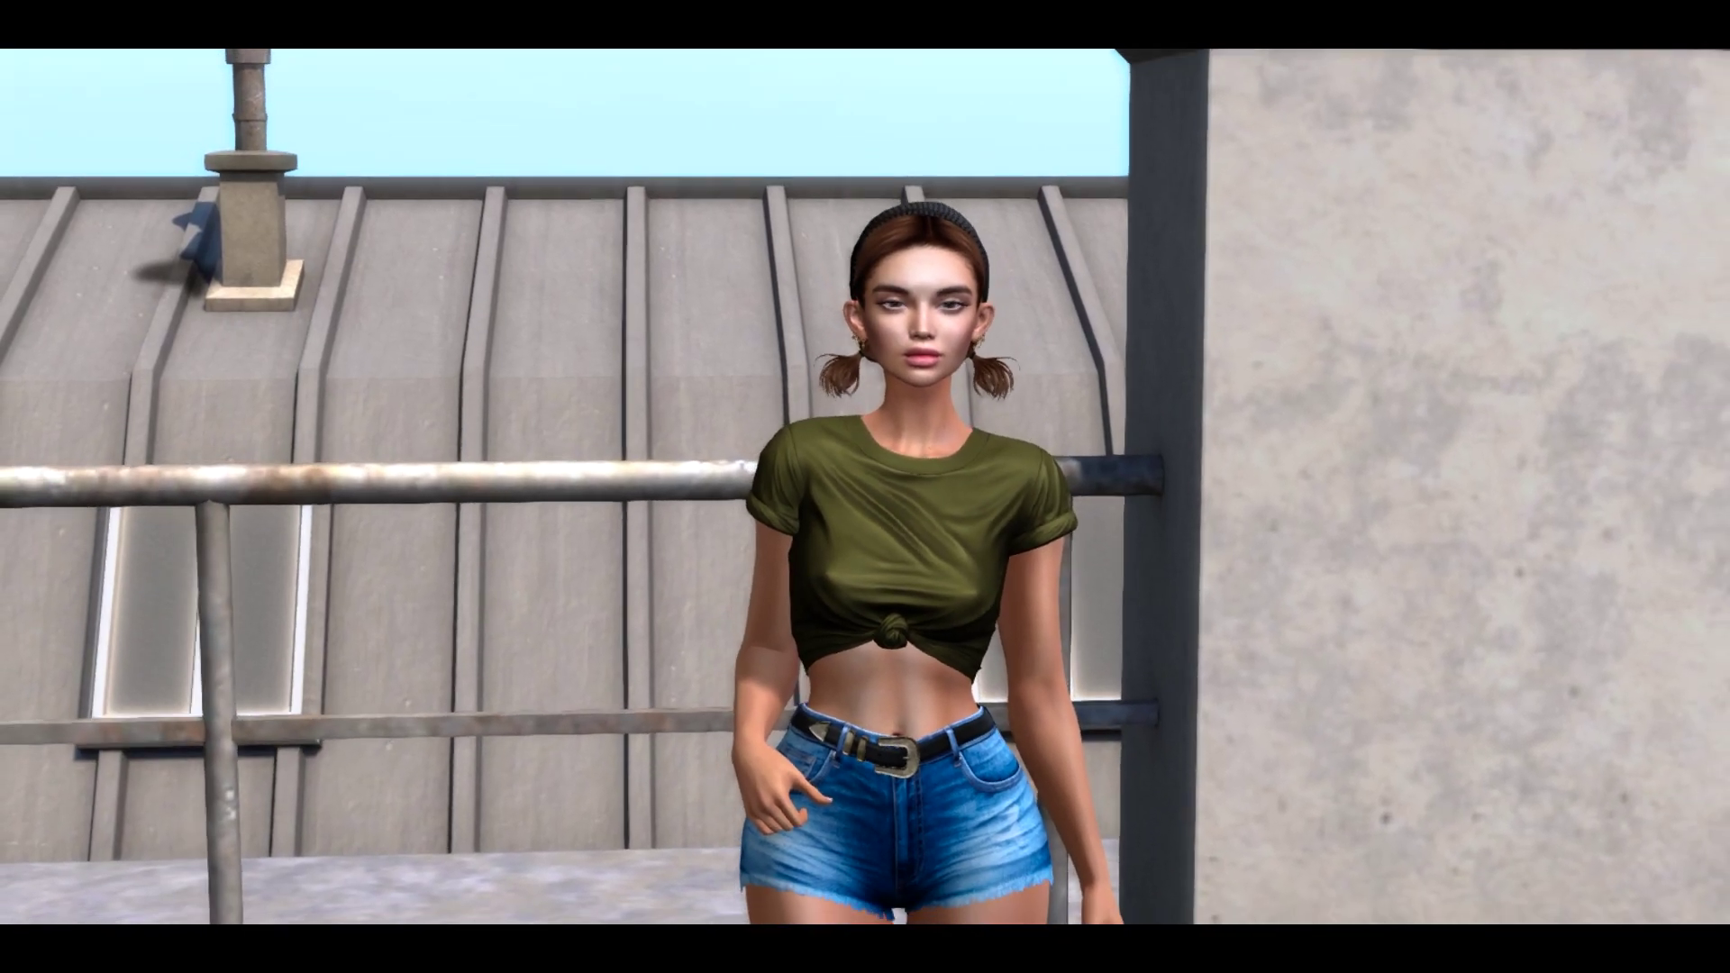
Step: Try wearing the FIRST Test box from the recent inventory items and check how it sits on the avatar
{"action": "key", "text": "ctrl+i"}
{"action": "left_click", "coordinate": [324, 289]}
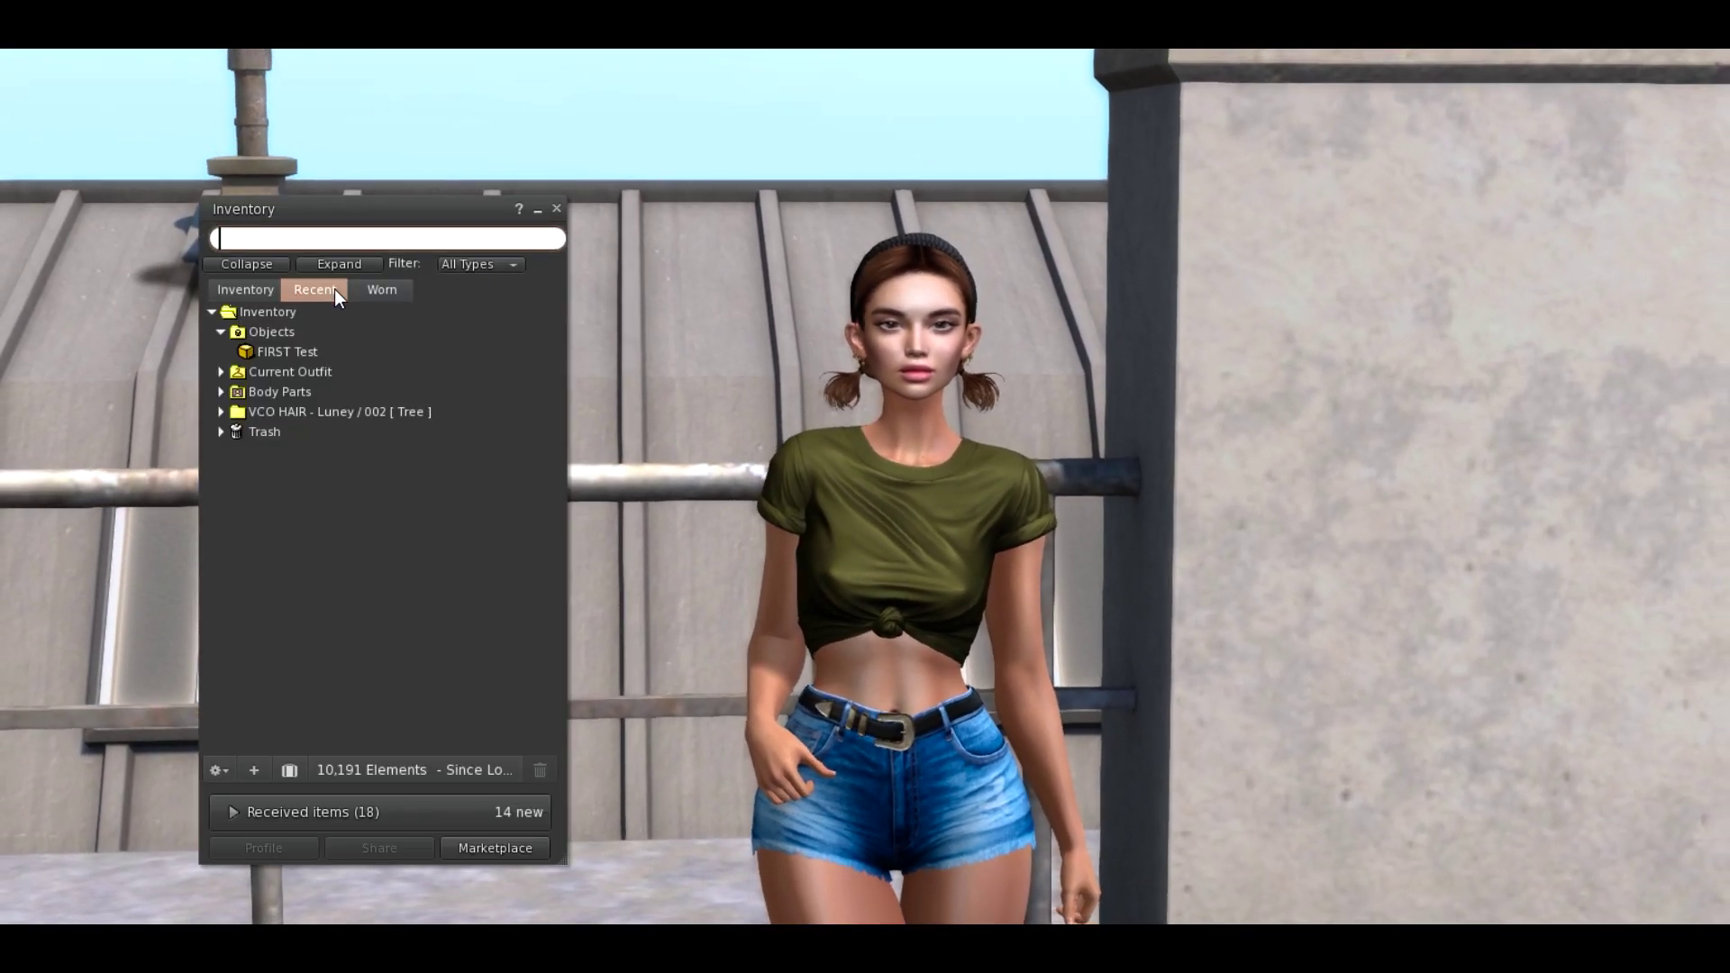
{"action": "right_click", "coordinate": [289, 353]}
{"action": "left_click", "coordinate": [341, 672]}
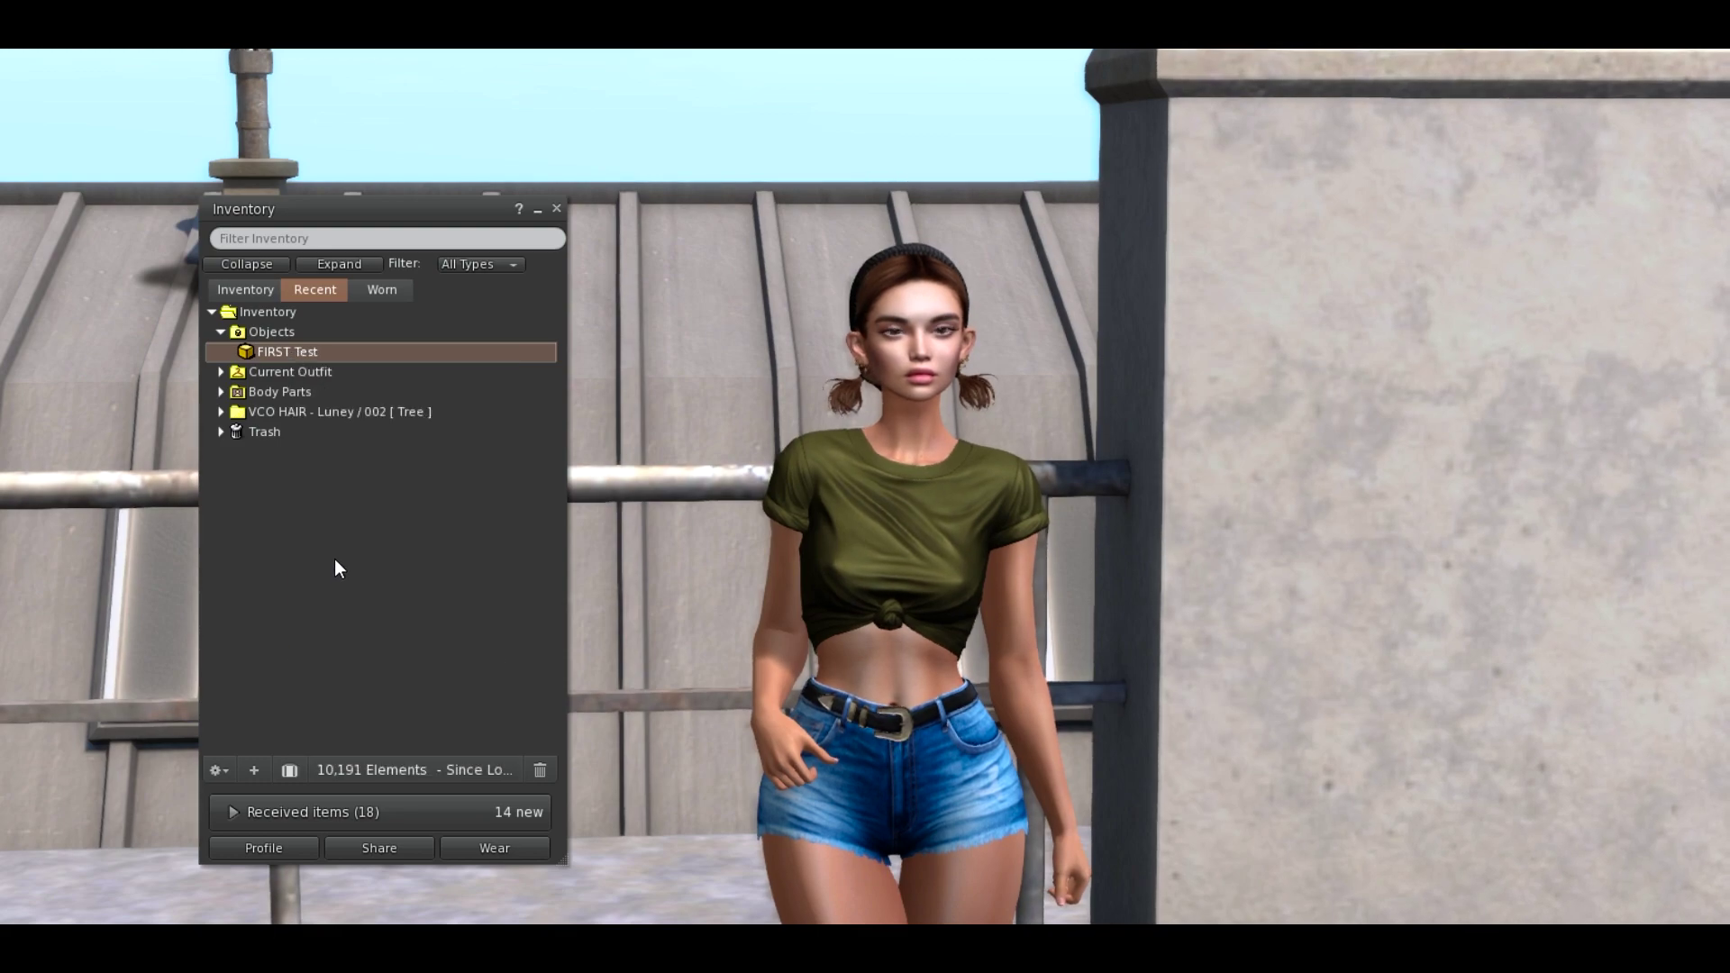
{"action": "key", "text": "ctrl+i"}
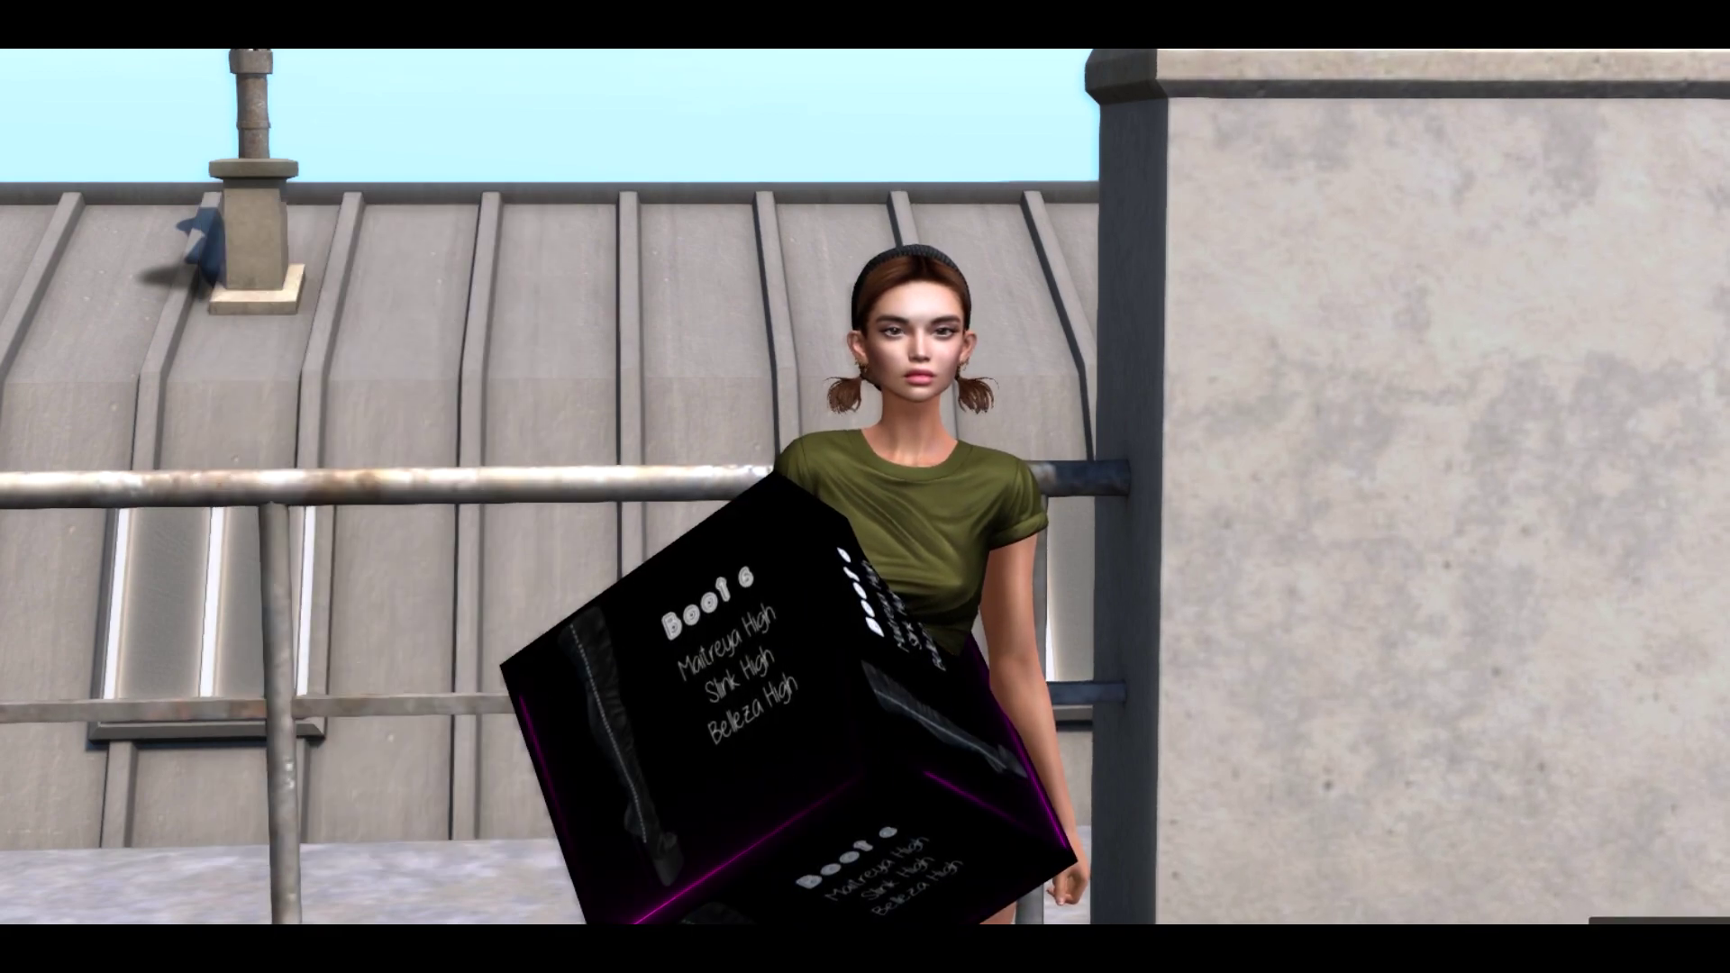
{"action": "left_click_drag", "start_coordinate": [956, 578], "coordinate": [1135, 579]}
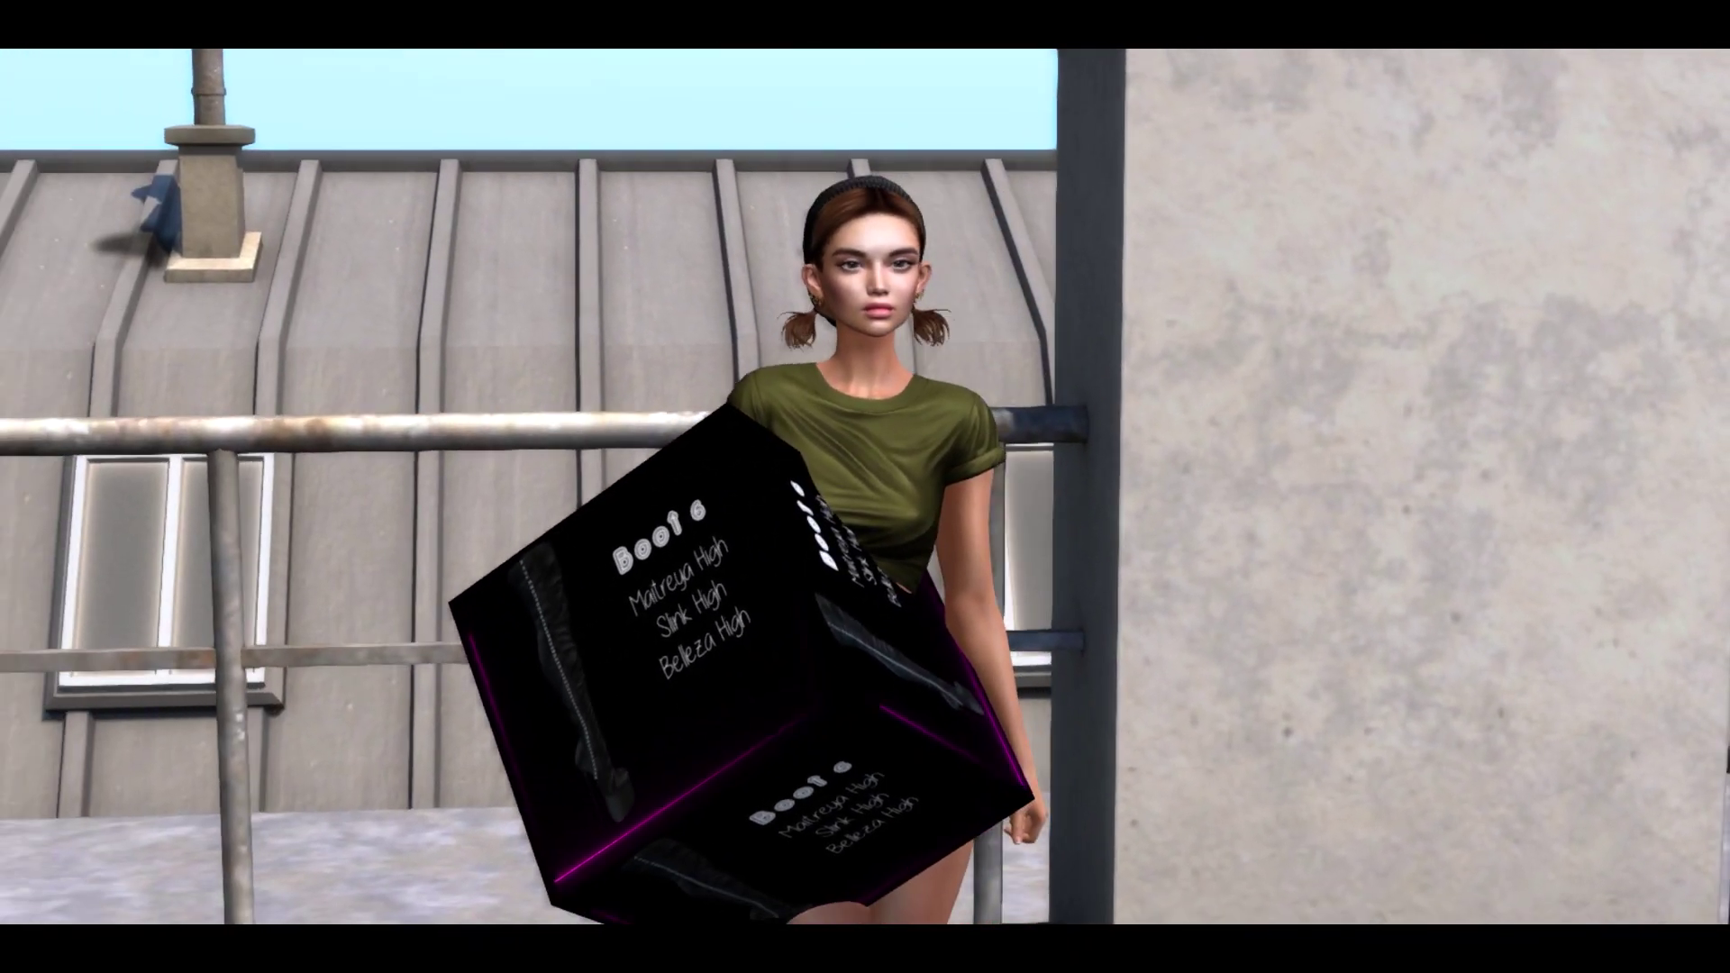
Step: Detach the FIRST Test box from the avatar's right hand
{"action": "key", "text": "ctrl+i"}
{"action": "right_click", "coordinate": [300, 377]}
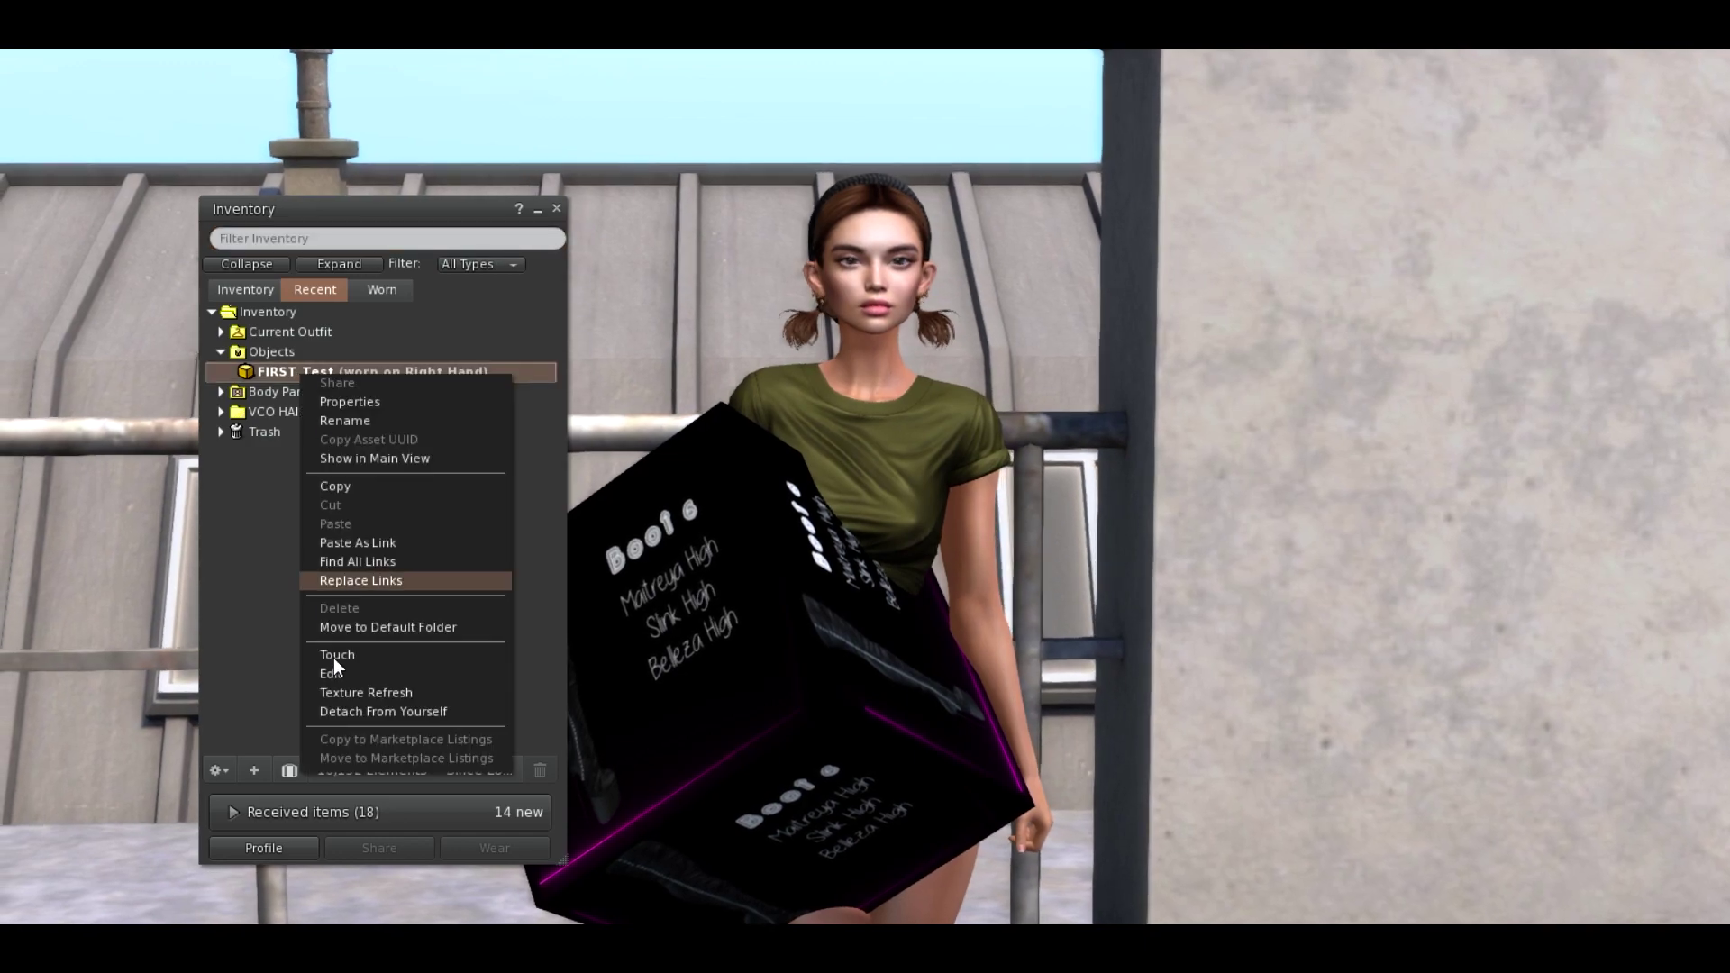
{"action": "left_click", "coordinate": [397, 715]}
{"action": "left_click_drag", "start_coordinate": [349, 206], "coordinate": [288, 200]}
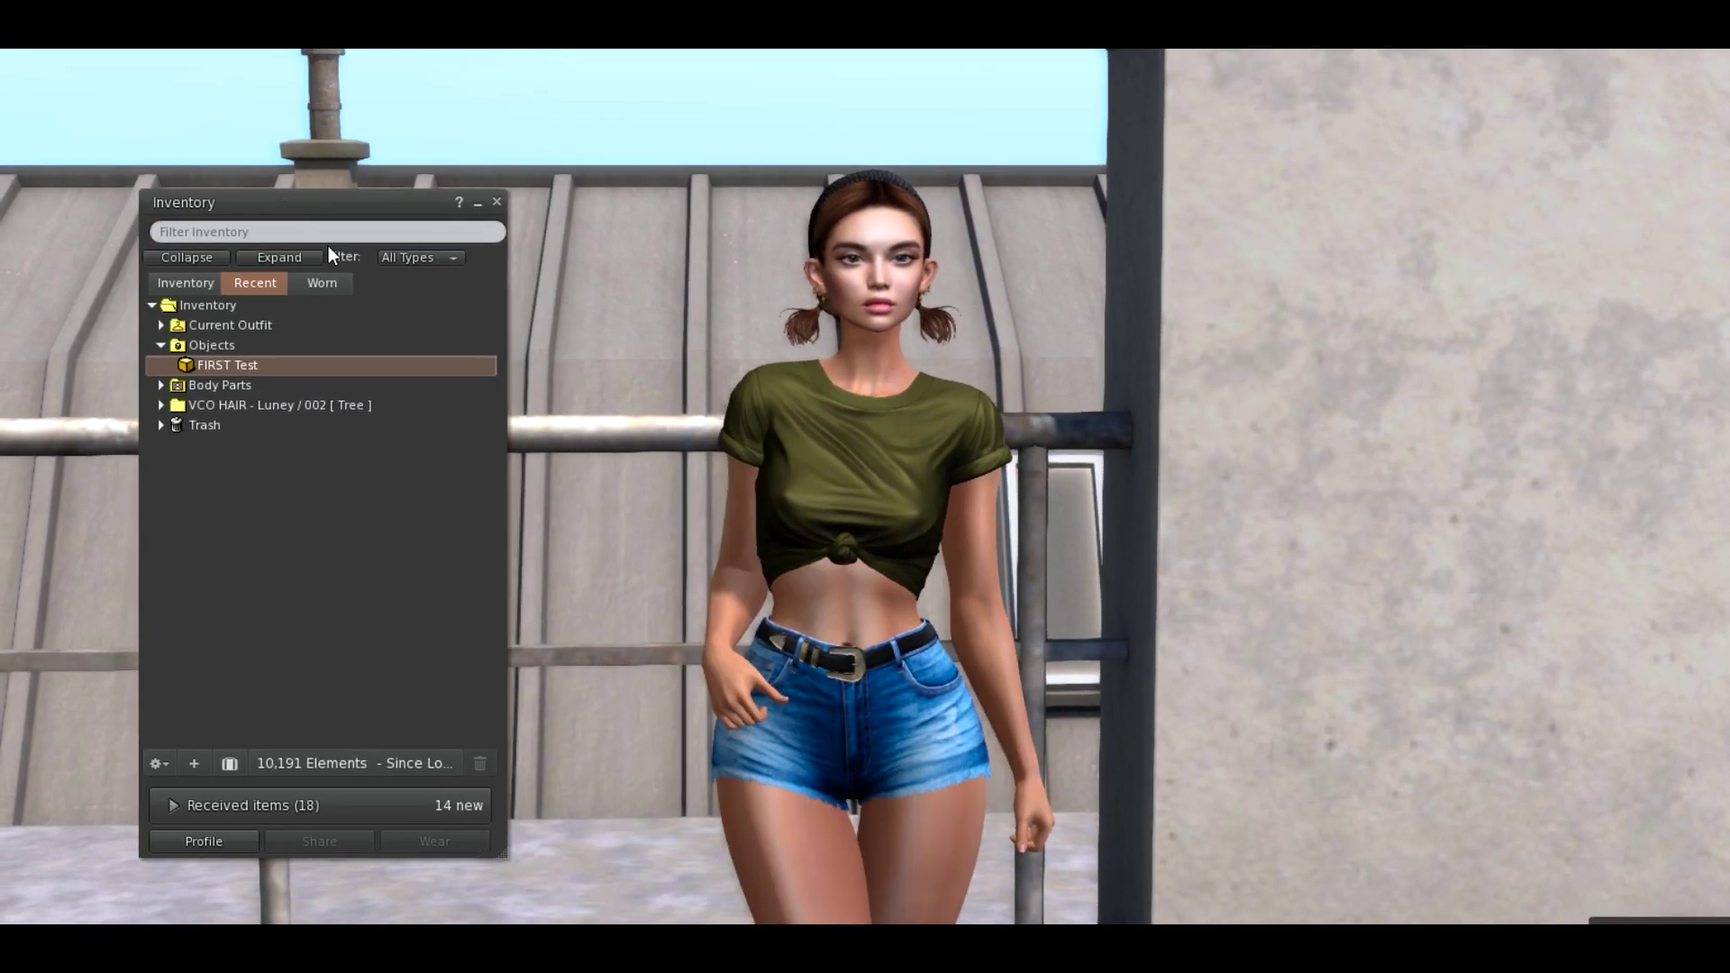
Step: Attach the FIRST Test box from the inventory as a HUD at the Center 2 position
{"action": "right_click", "coordinate": [218, 366]}
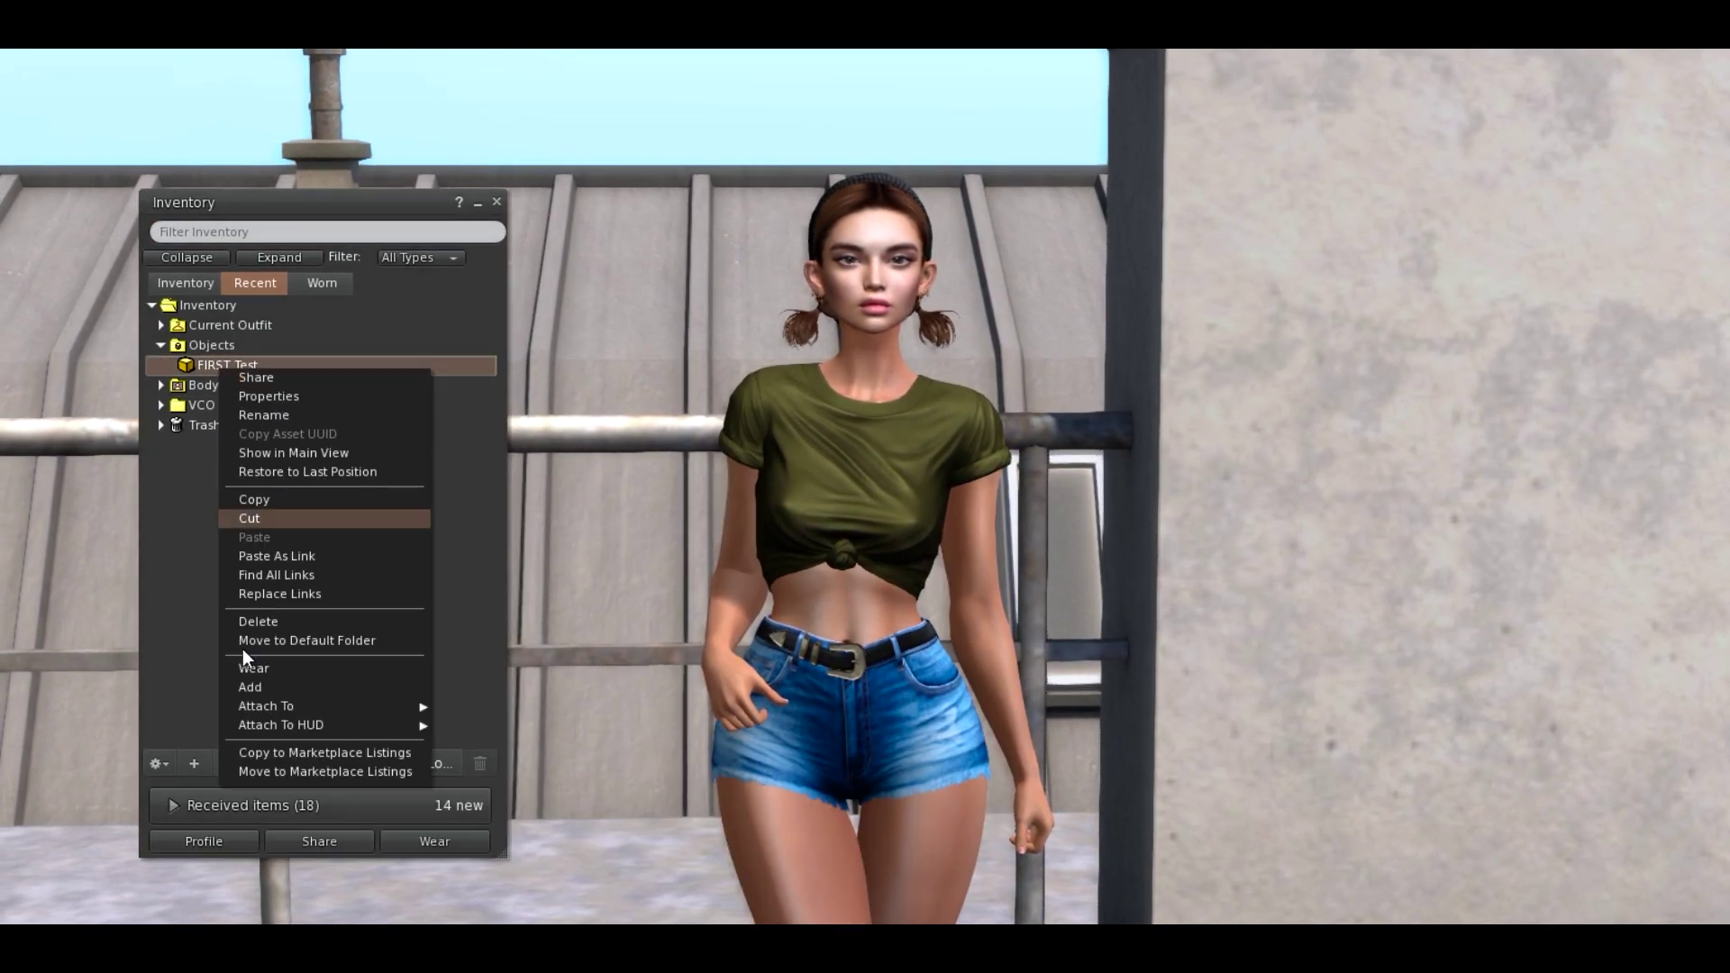
{"action": "mouse_move", "coordinate": [253, 722]}
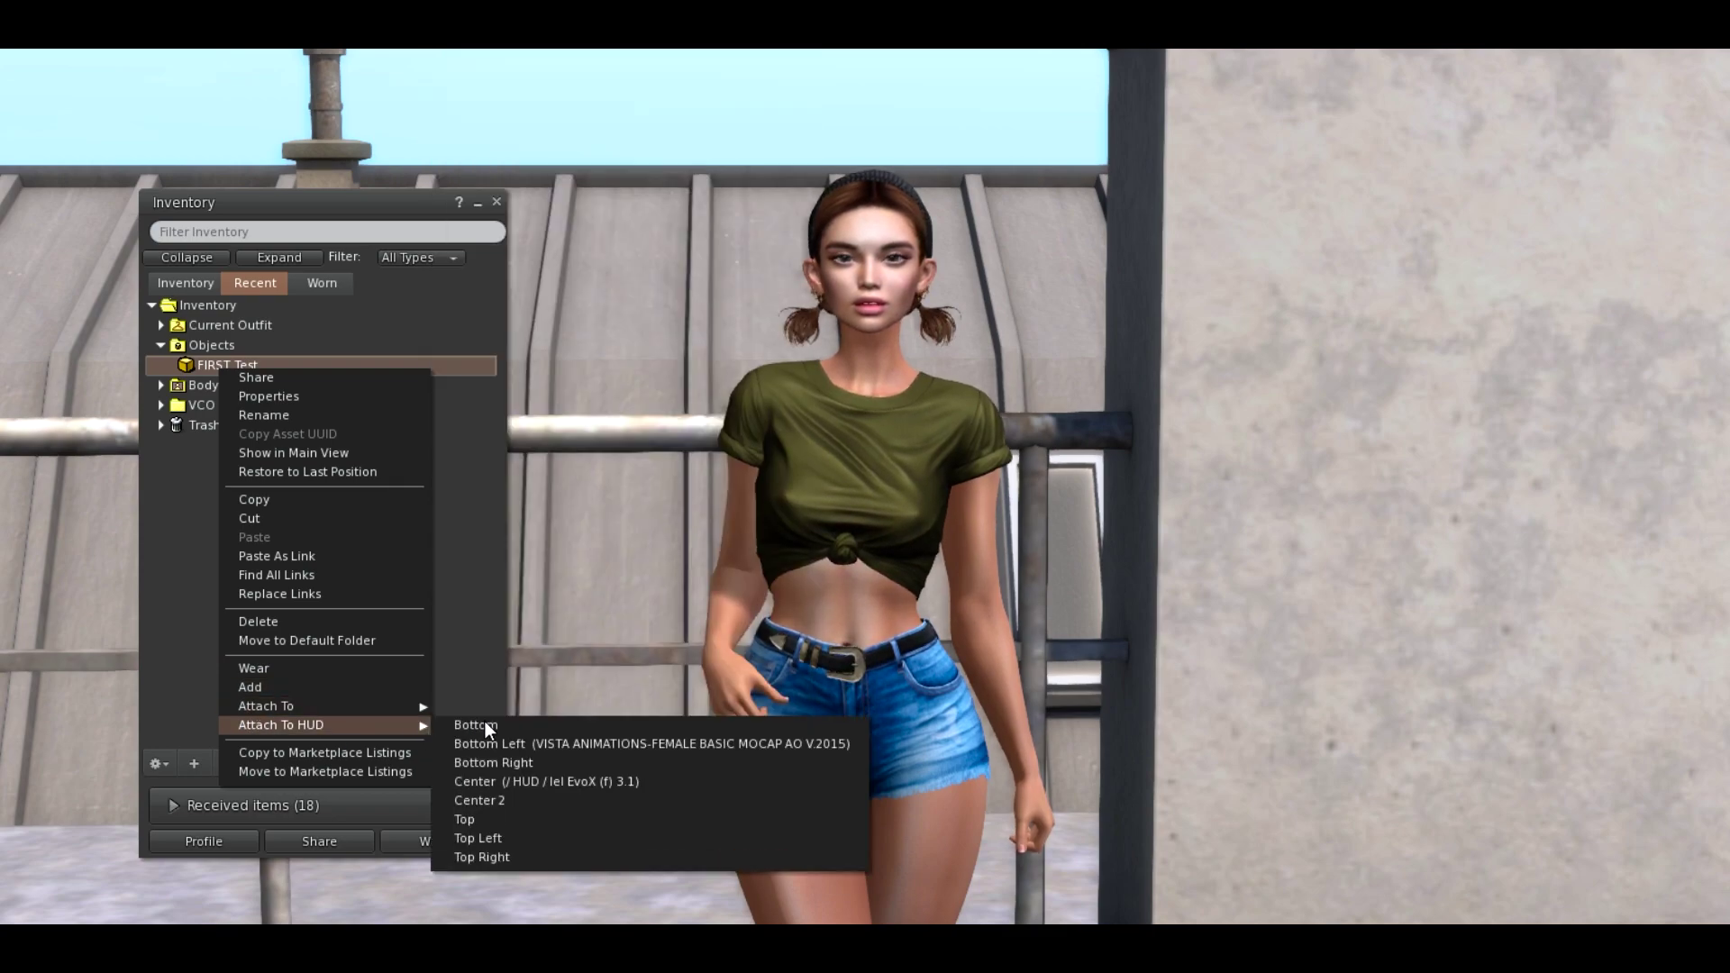
{"action": "left_click", "coordinate": [490, 796]}
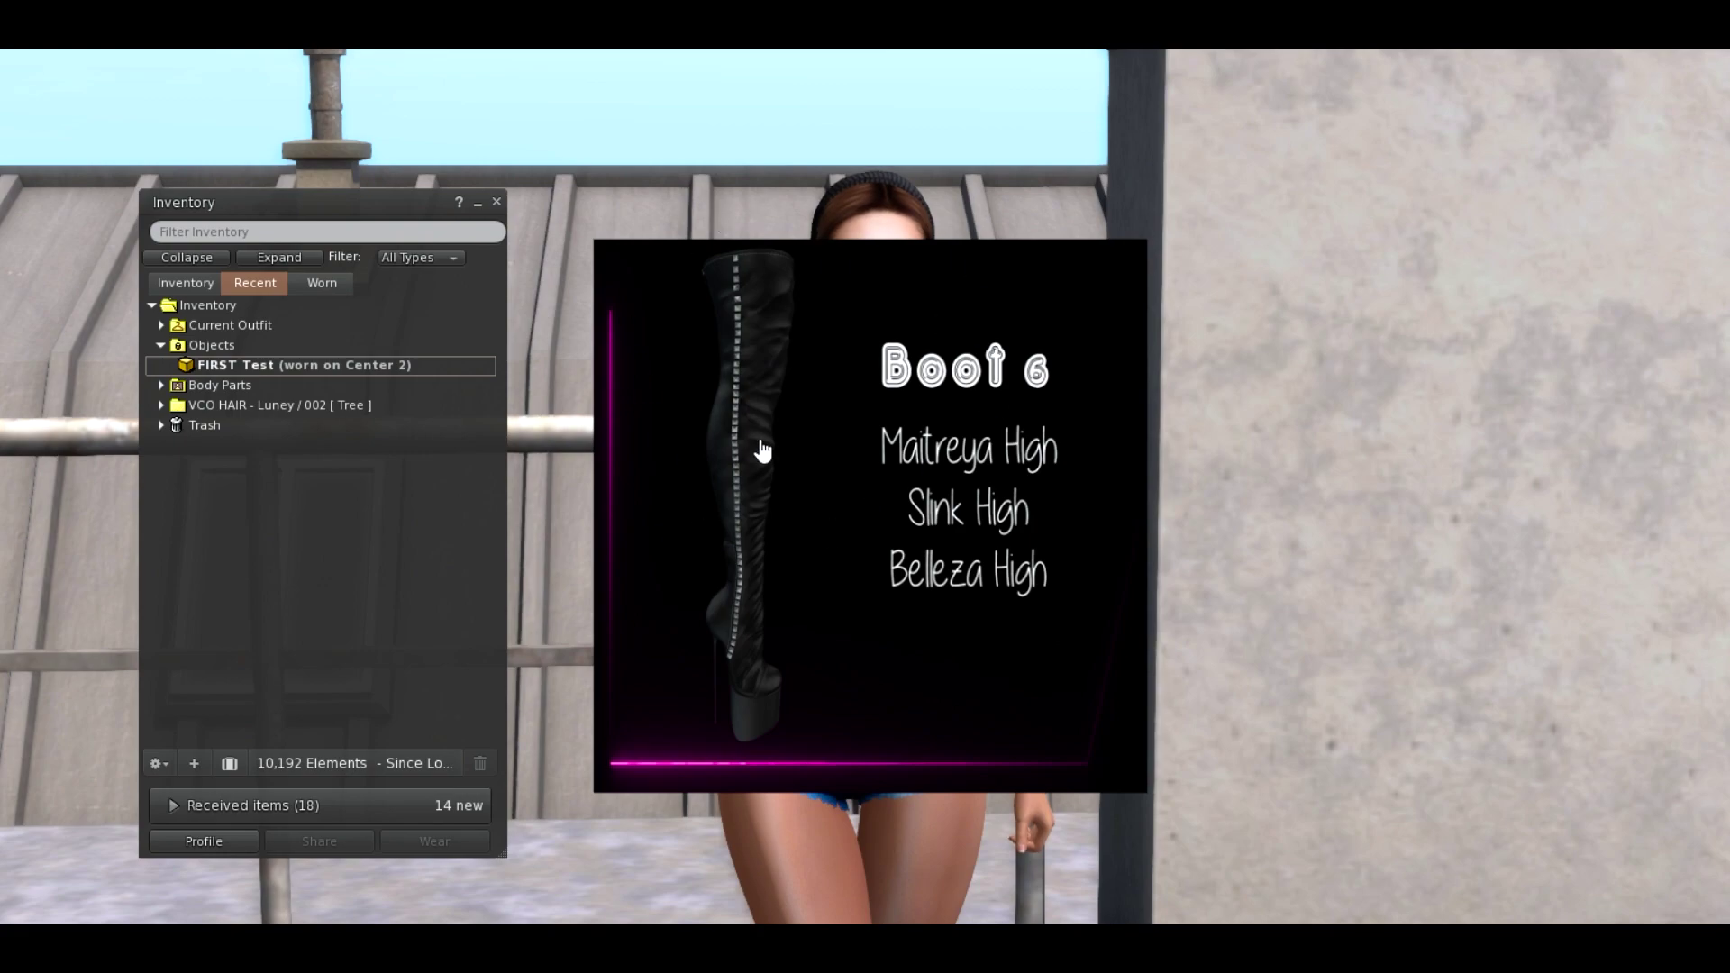
Step: Edit the boot-textured HUD box and stretch it down to about two thirds of its size
{"action": "right_click", "coordinate": [858, 441]}
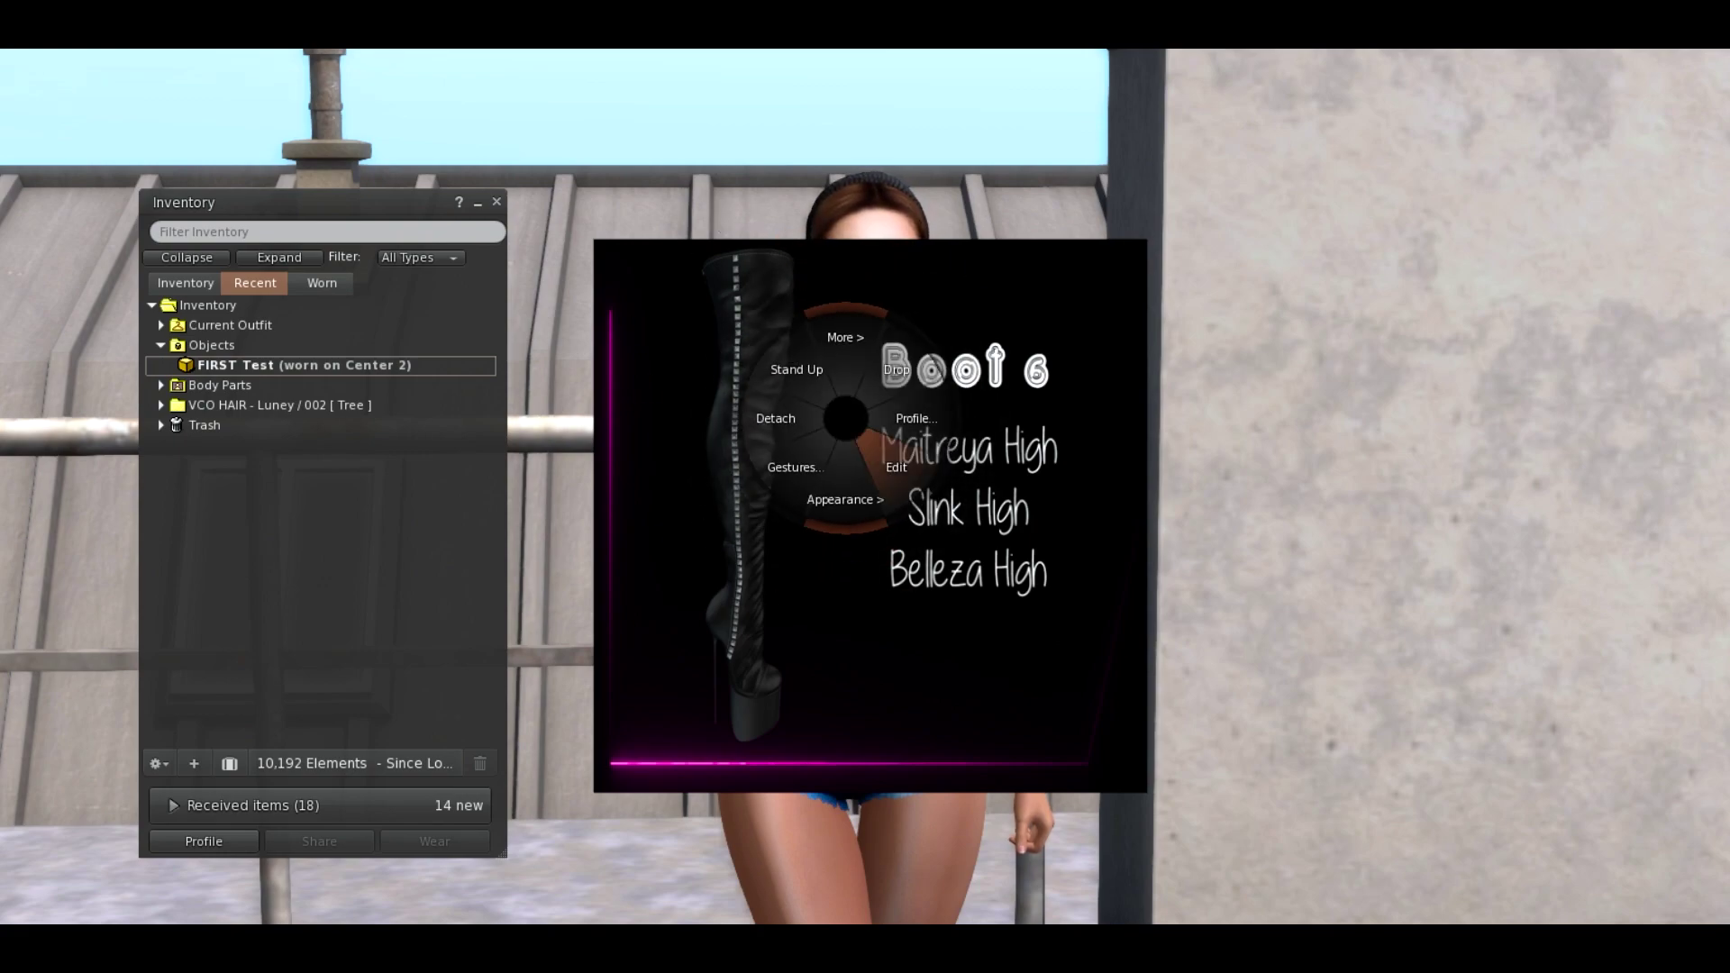
{"action": "key", "text": "ctrl+i"}
{"action": "right_click", "coordinate": [928, 469]}
{"action": "left_click", "coordinate": [1002, 543]}
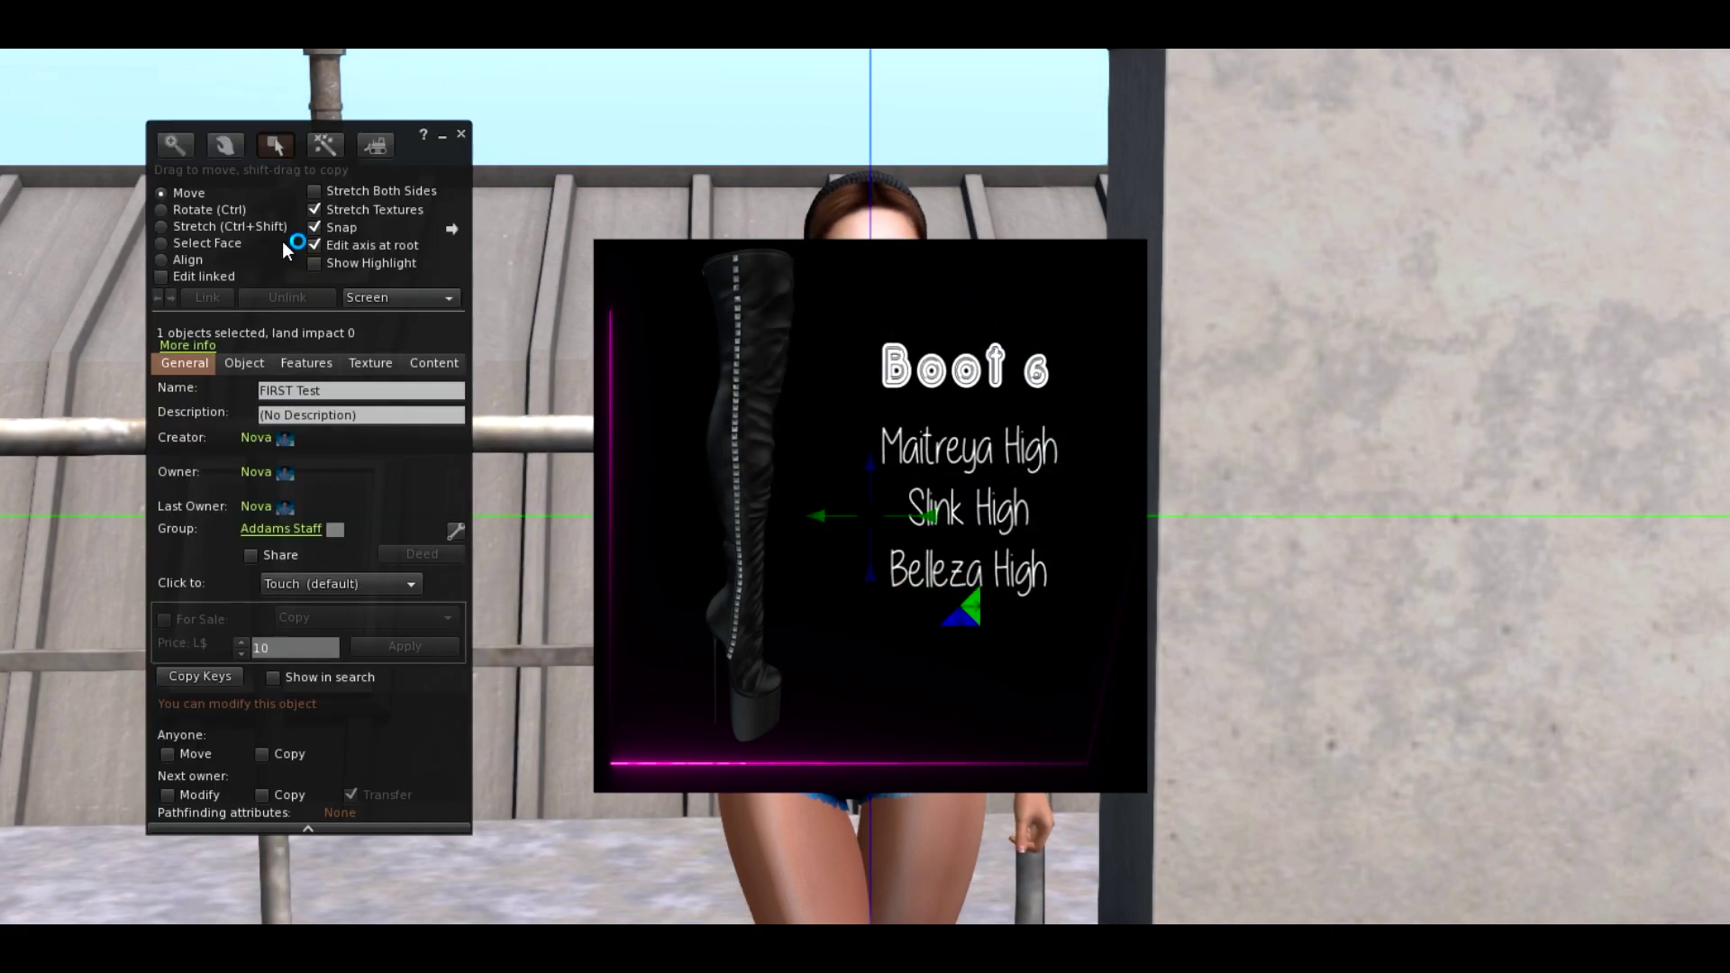
{"action": "left_click", "coordinate": [164, 227]}
{"action": "left_click_drag", "start_coordinate": [1154, 257], "coordinate": [957, 432]}
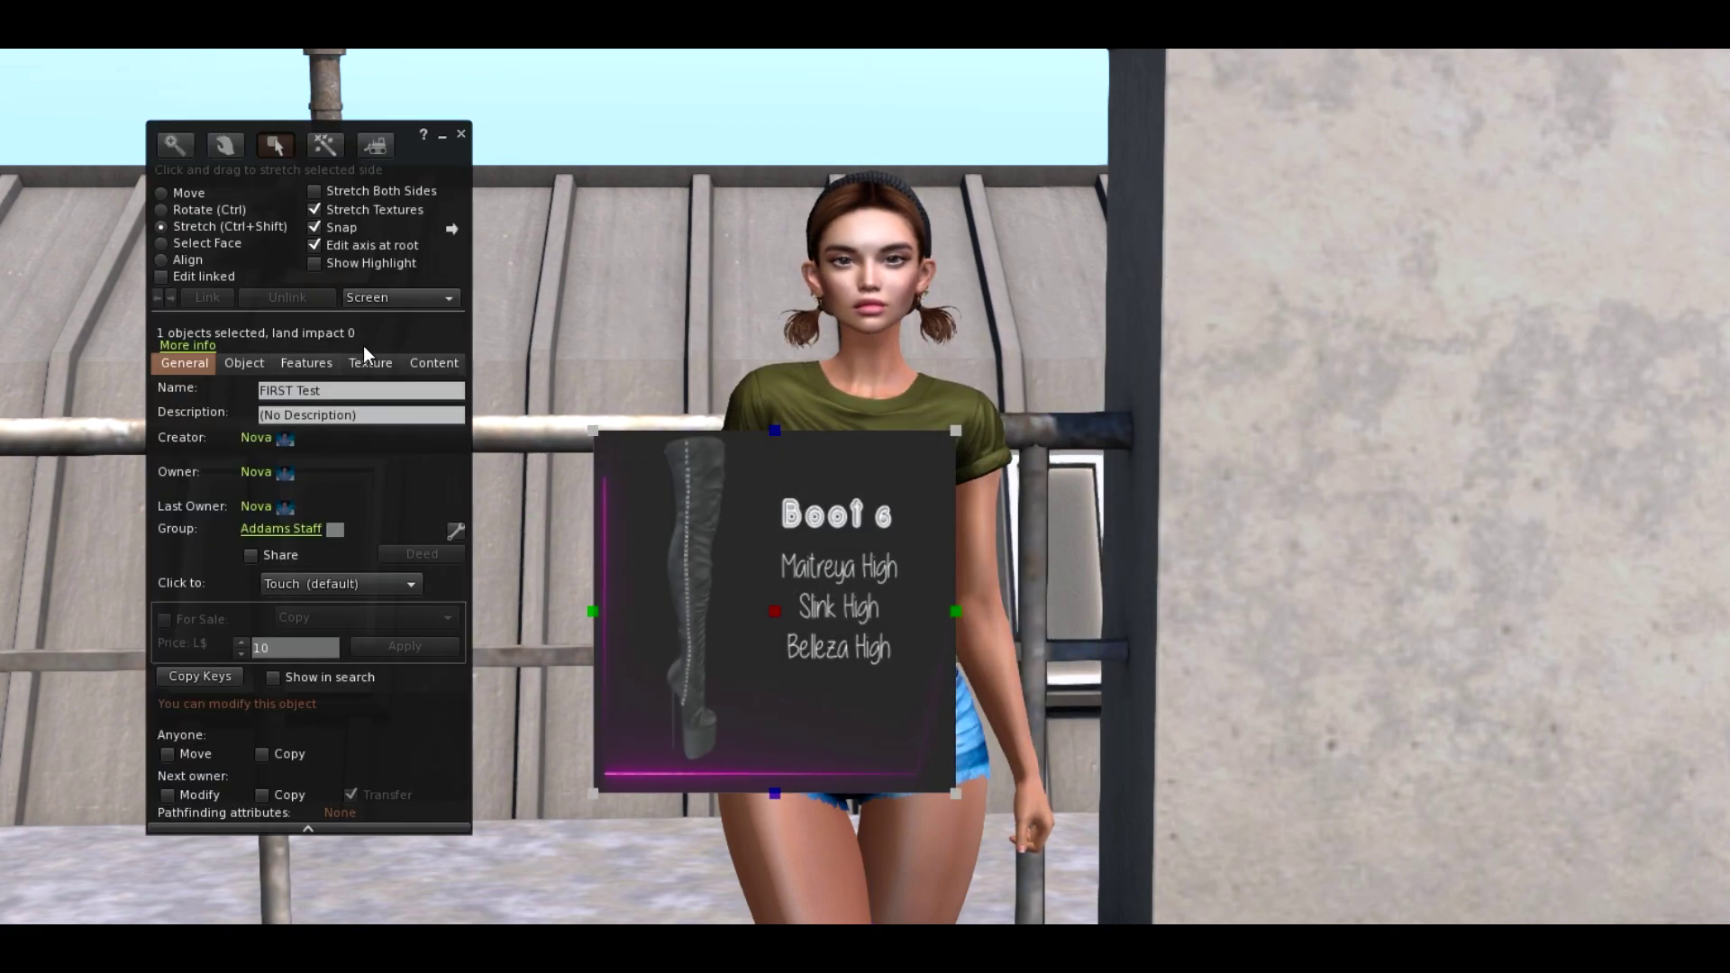
Step: Move the HUD box sideways until it sits beside the avatar without covering the body, and finish editing
{"action": "left_click", "coordinate": [184, 193]}
{"action": "left_click_drag", "start_coordinate": [811, 602], "coordinate": [509, 638]}
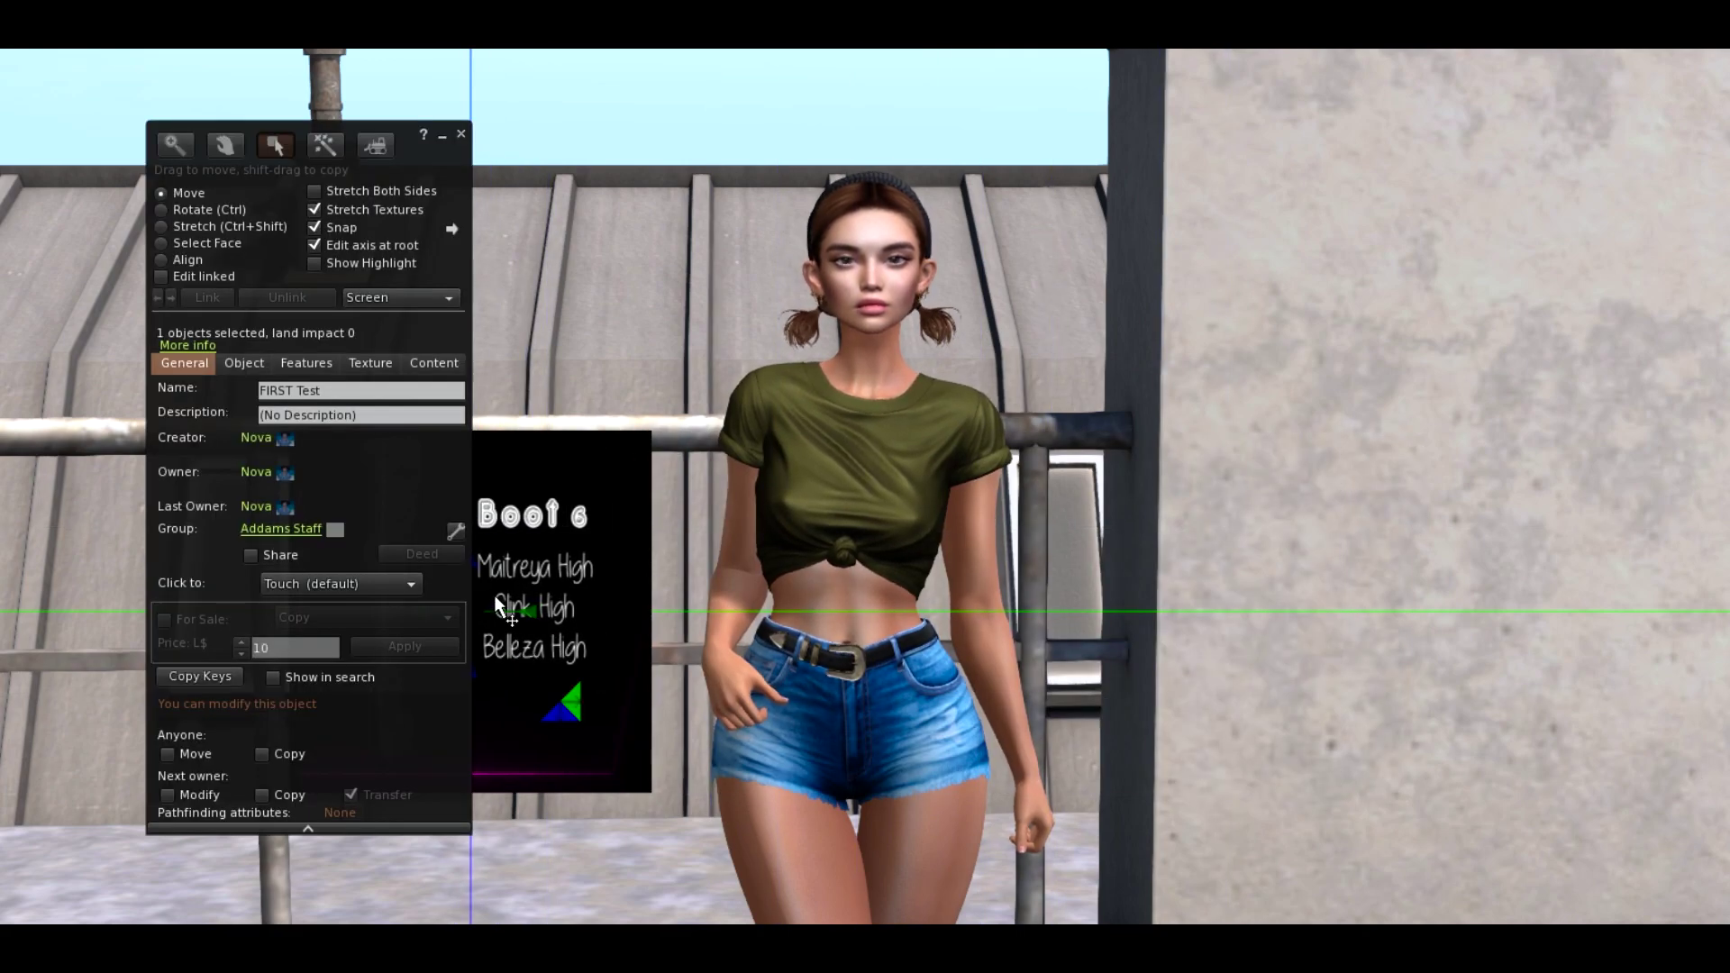
{"action": "left_click_drag", "start_coordinate": [414, 170], "coordinate": [1304, 252]}
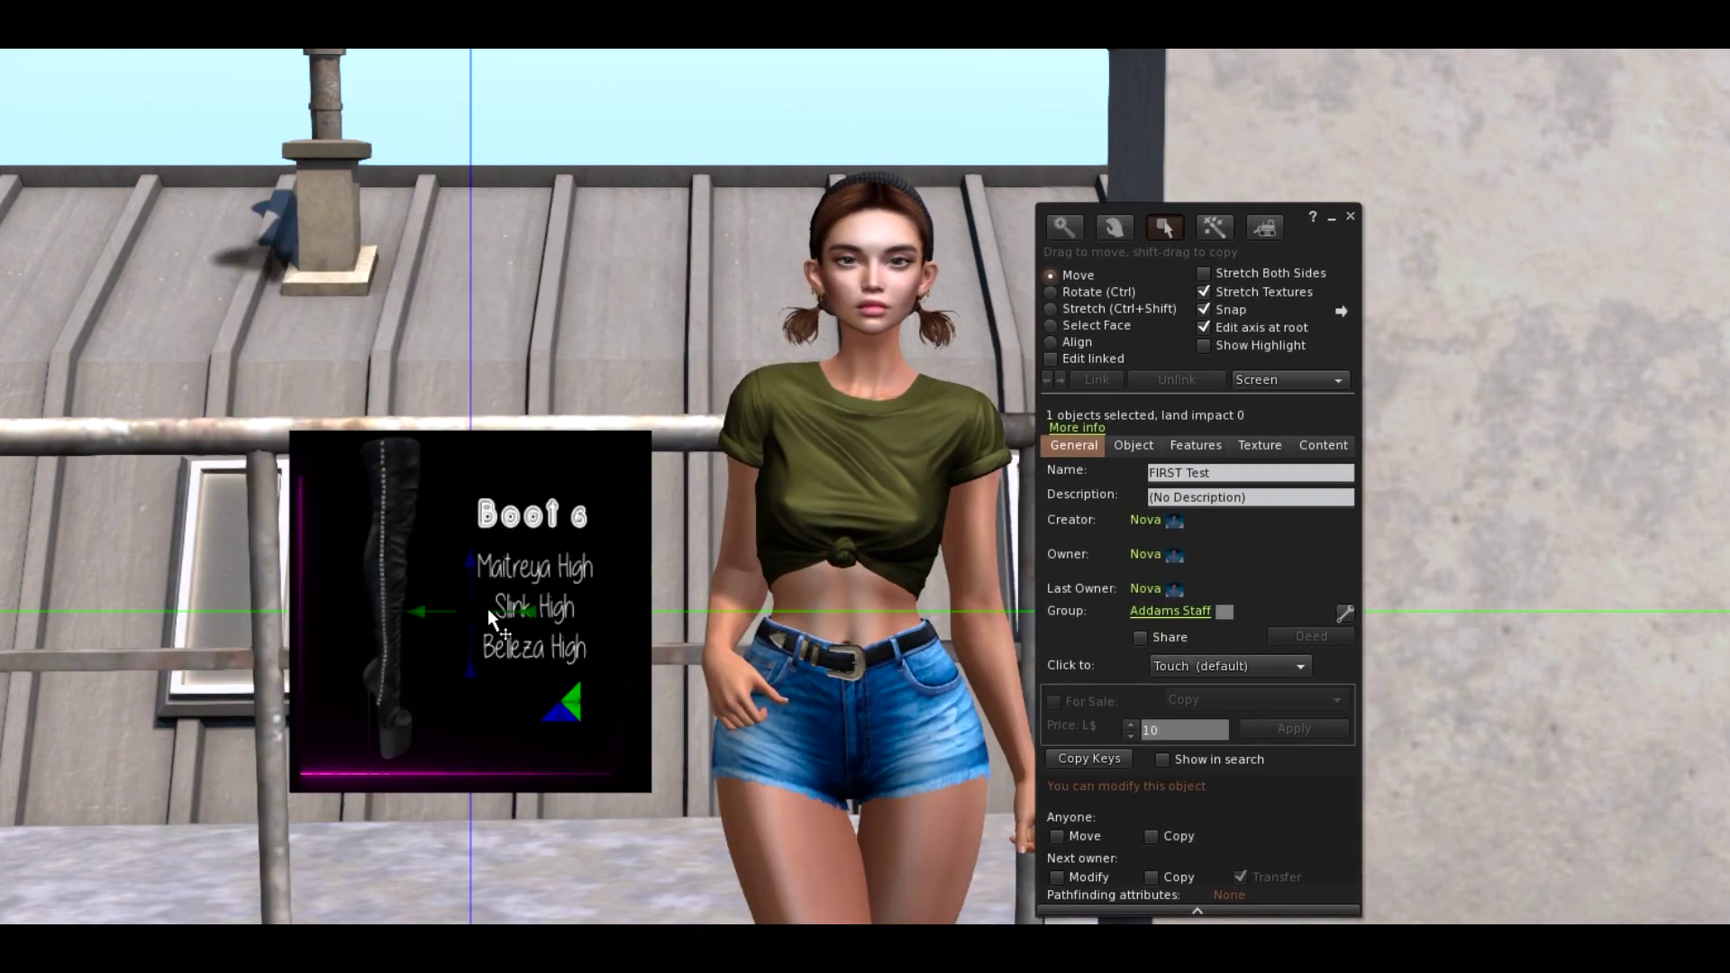
{"action": "left_click", "coordinate": [1350, 216]}
Step: Detach the HUD box and attach FIRST Test again from the inventory to check its saved size and position
{"action": "right_click", "coordinate": [582, 489]}
{"action": "left_click", "coordinate": [519, 510]}
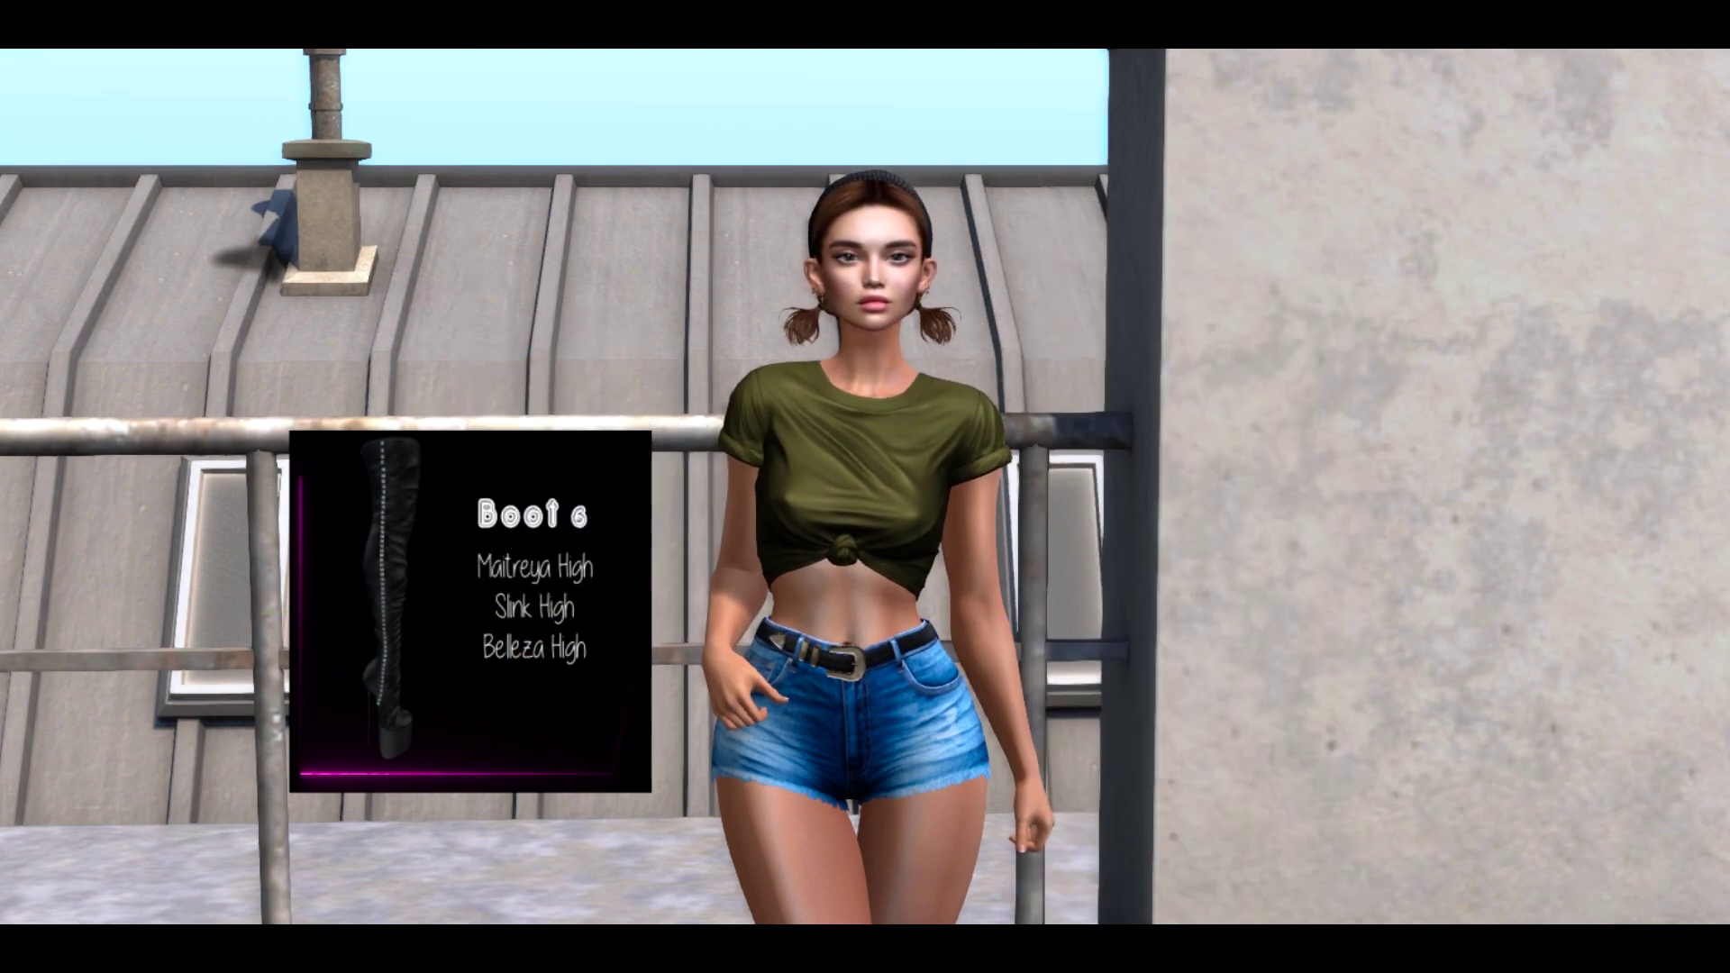
{"action": "key", "text": "ctrl+i"}
{"action": "left_click", "coordinate": [212, 366]}
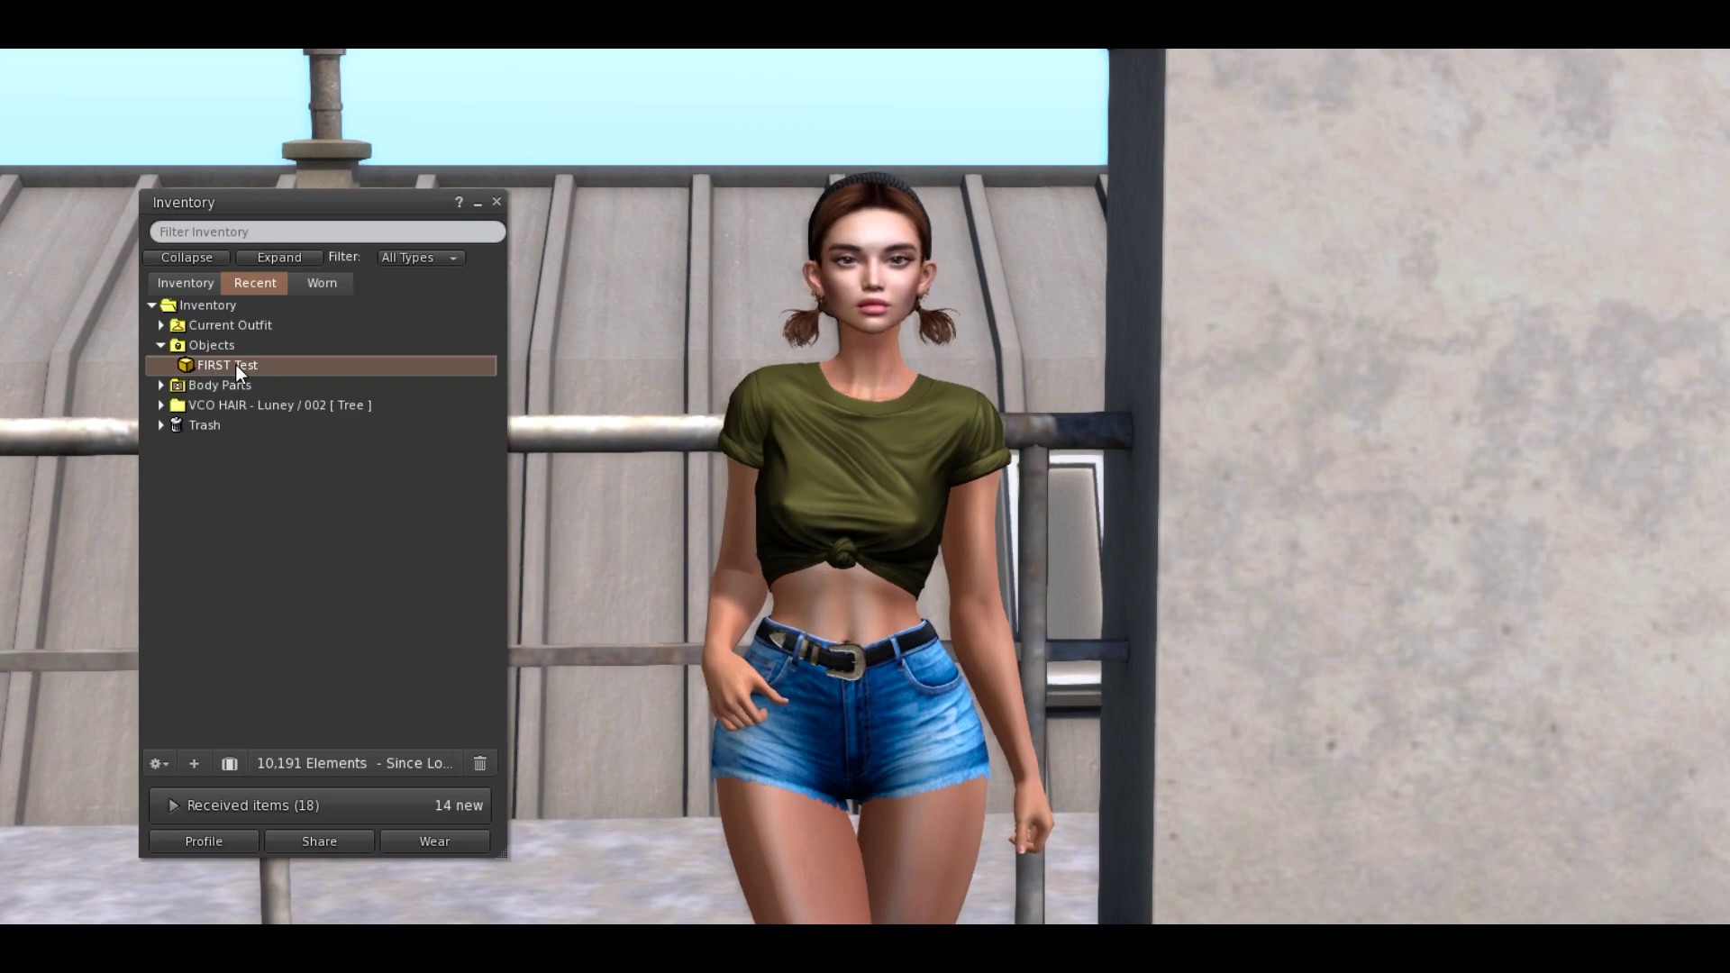
{"action": "right_click", "coordinate": [236, 365]}
{"action": "left_click", "coordinate": [281, 684]}
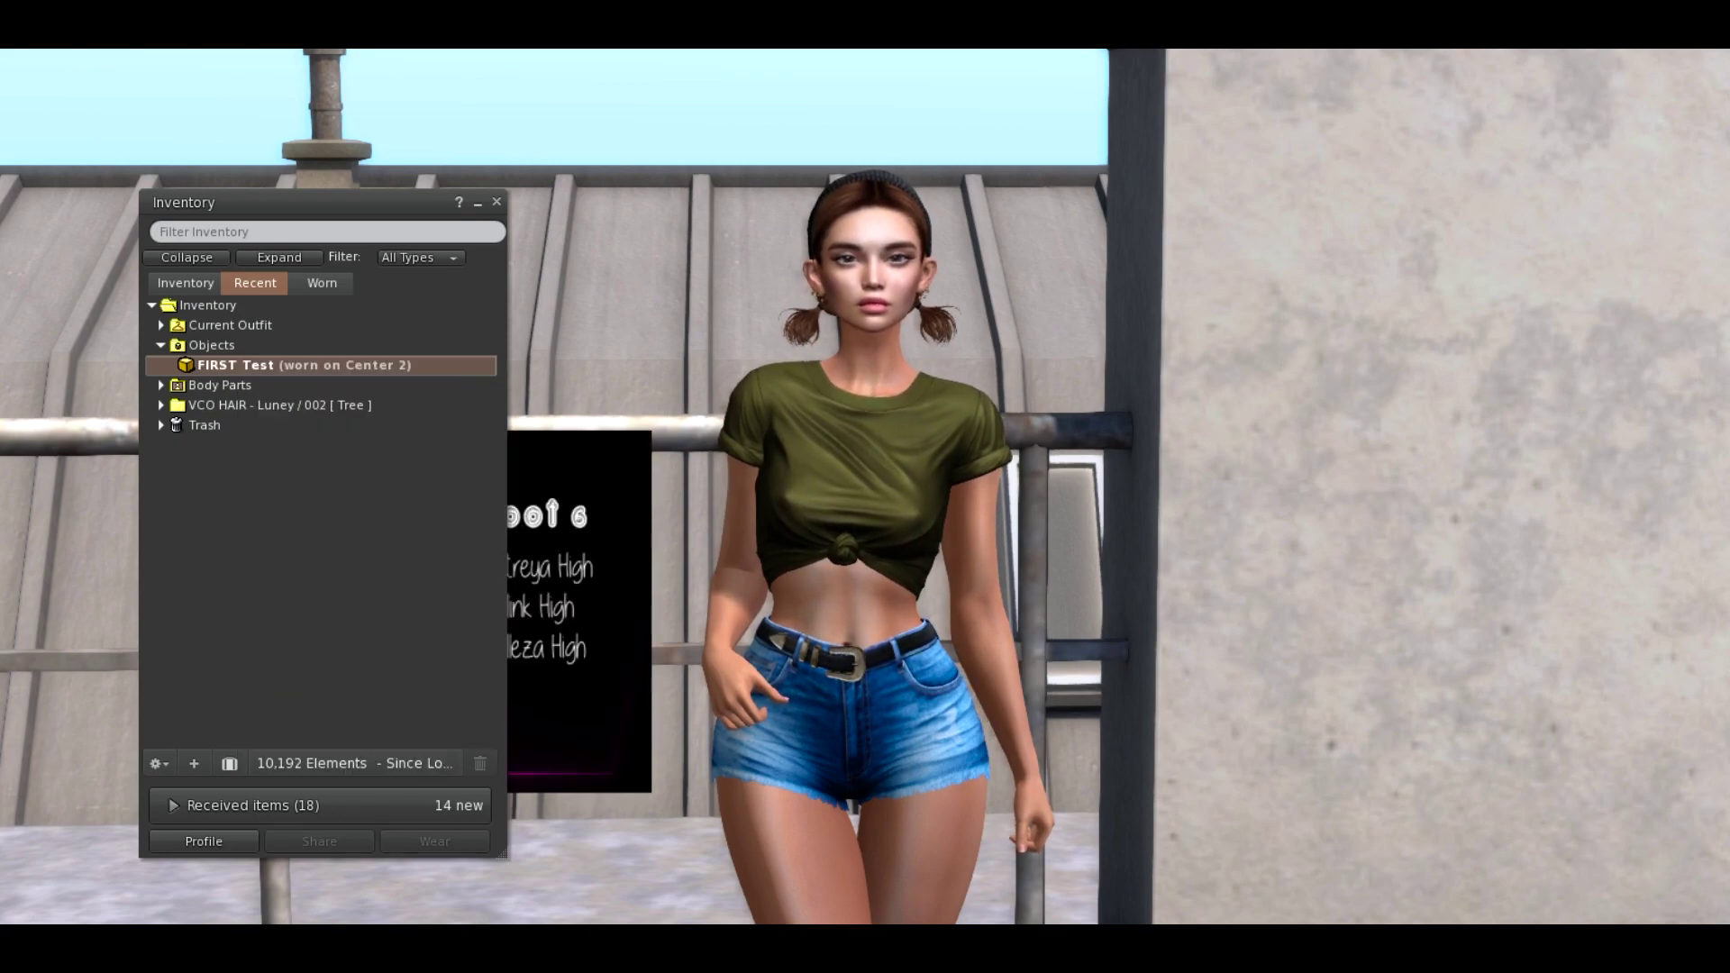
{"action": "key", "text": "ctrl+i"}
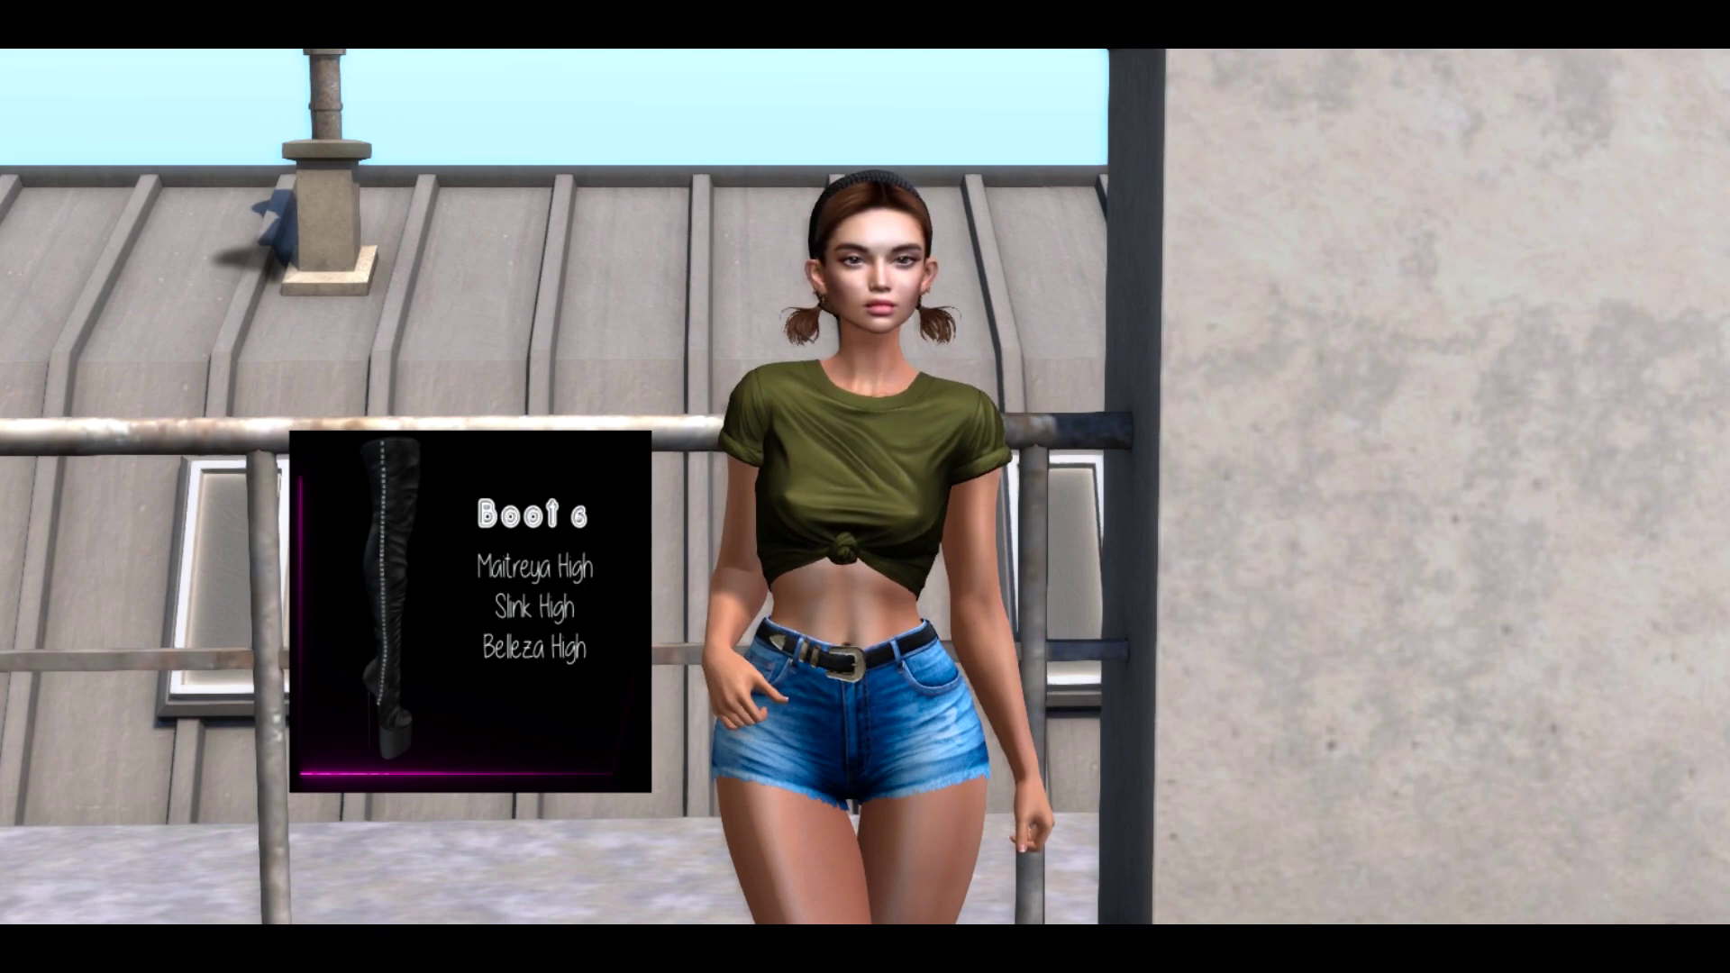
Step: Unpack the boot-textured HUD by touching it, accept the FIRST Test folder it gives, and detach the HUD
{"action": "left_click", "coordinate": [433, 610]}
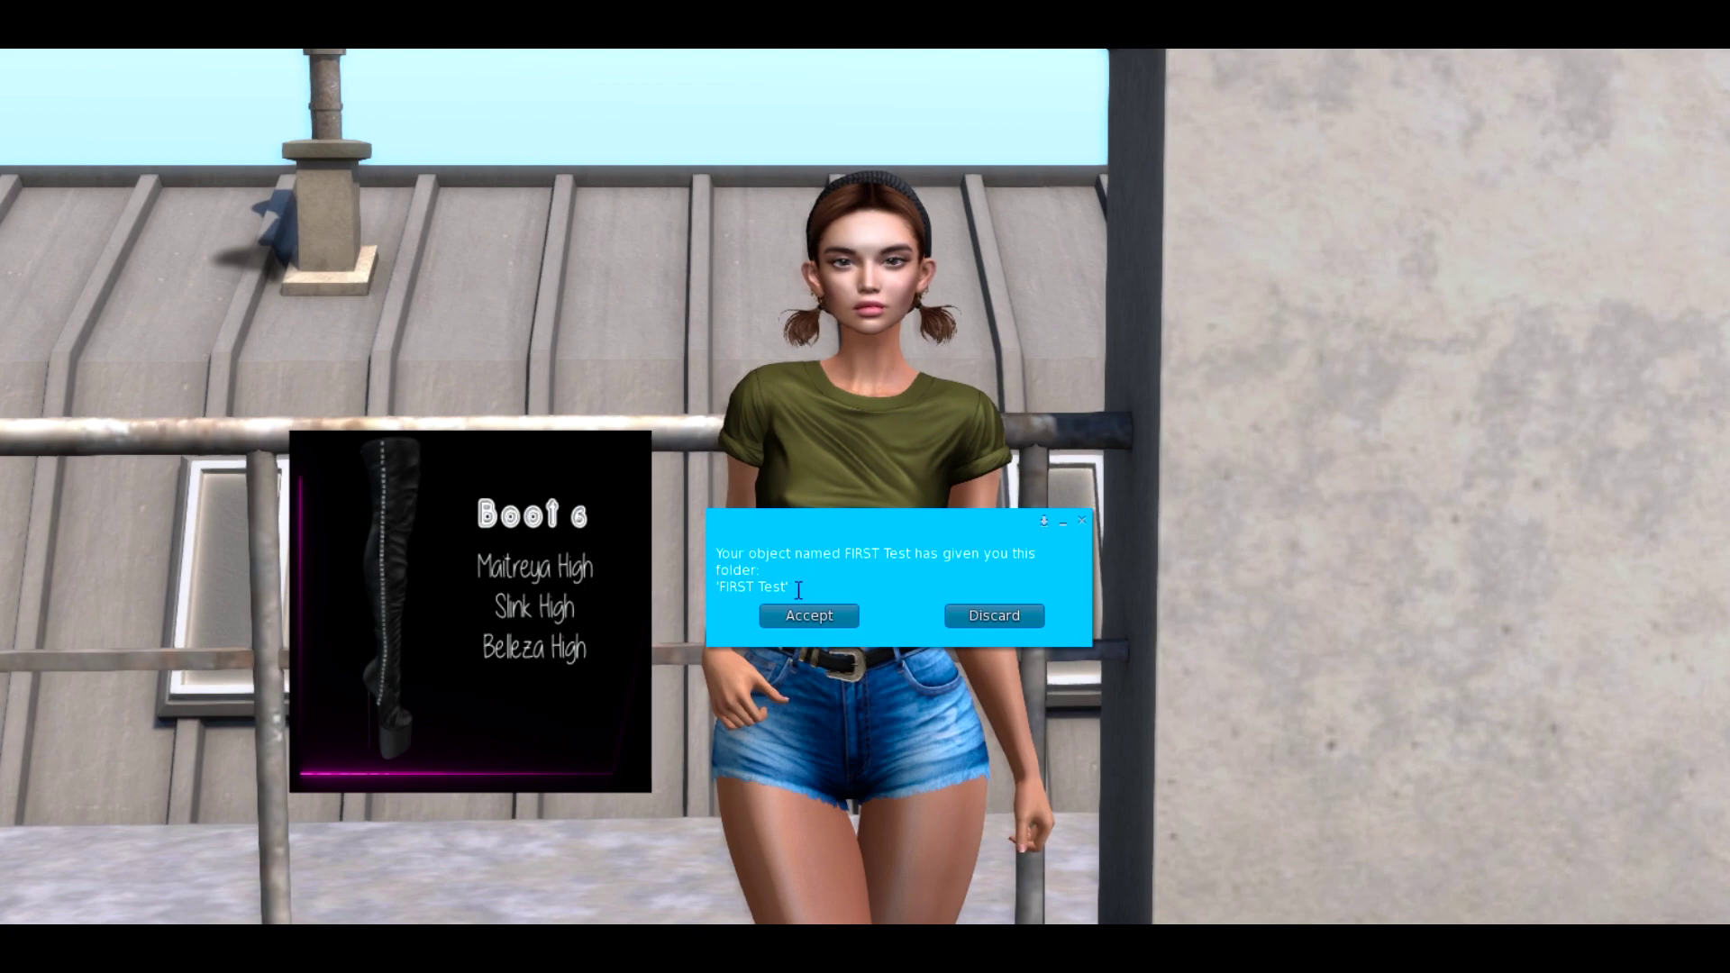
{"action": "left_click", "coordinate": [811, 616]}
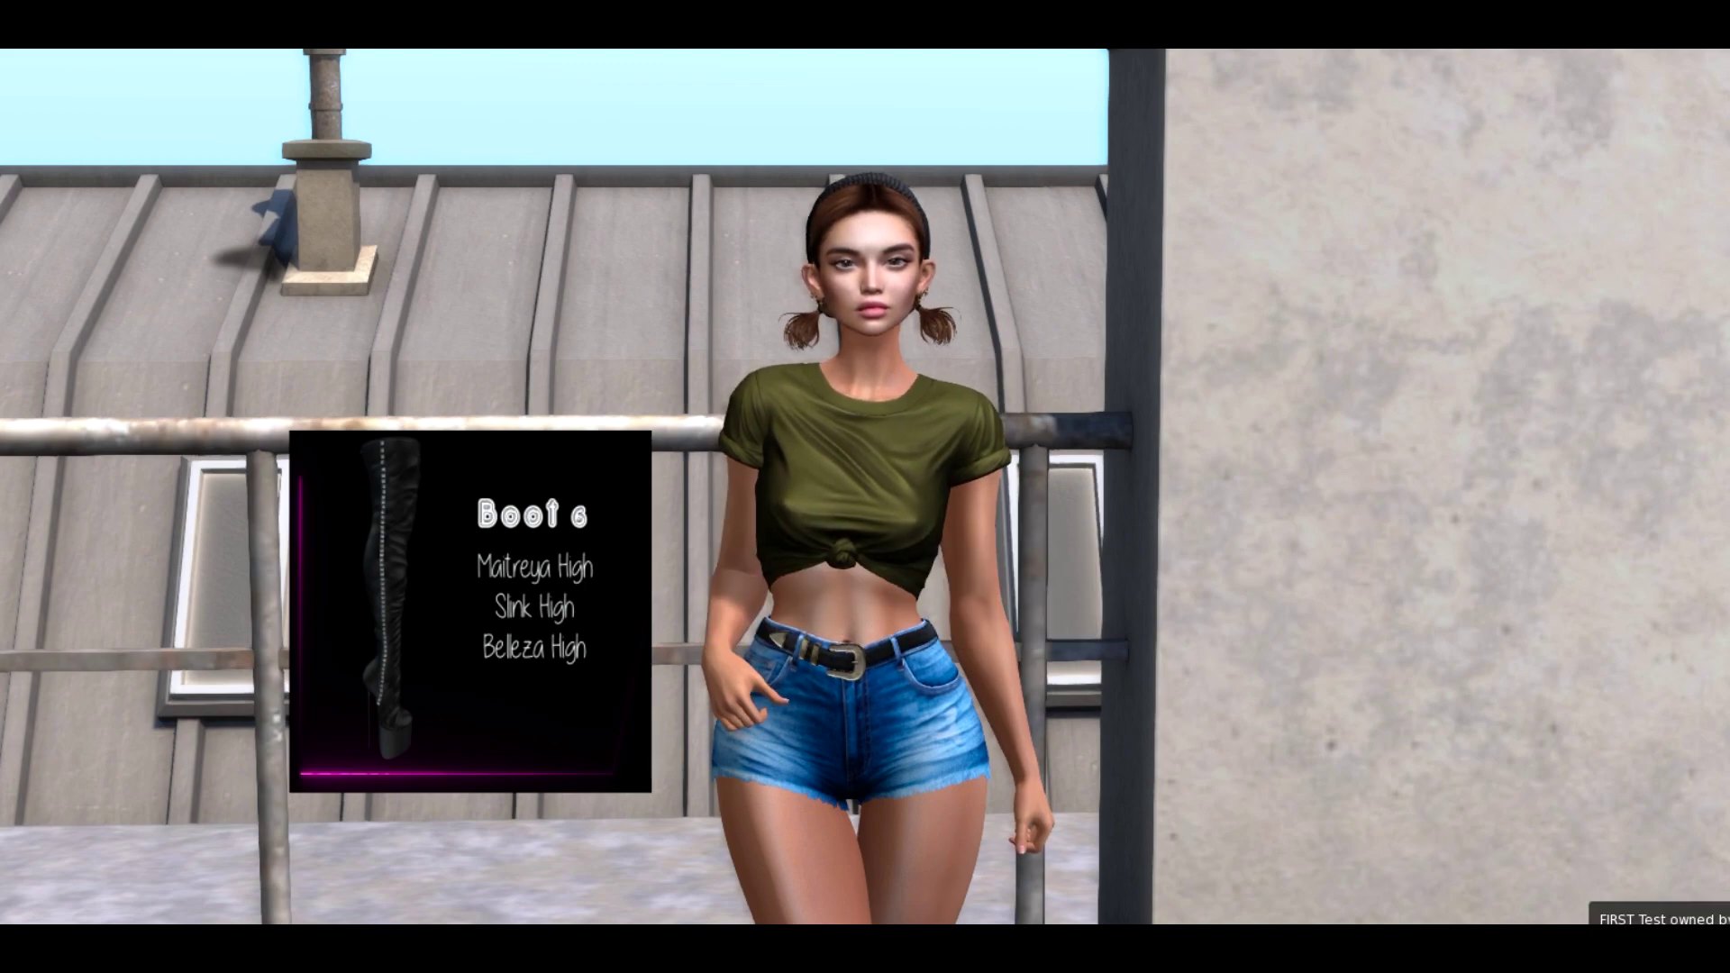
{"action": "right_click", "coordinate": [445, 597]}
{"action": "left_click", "coordinate": [455, 417]}
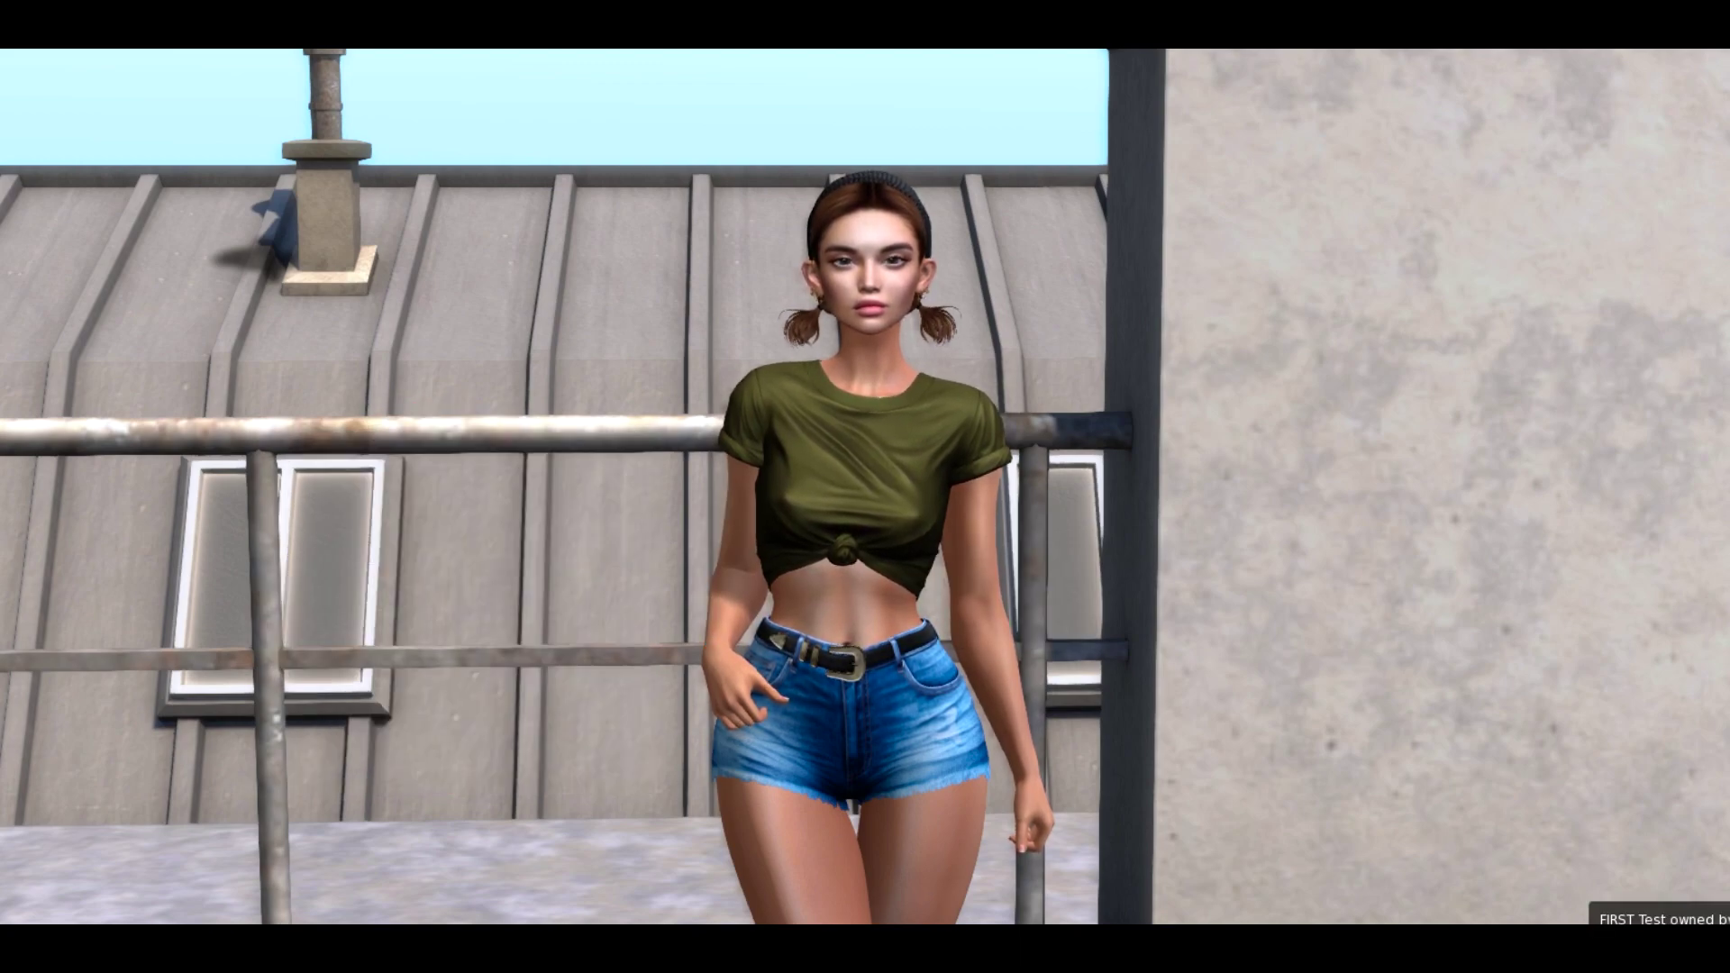
Step: Check the contents of the unpacked FIRST Test folder in the recent inventory items and delete that folder
{"action": "left_click", "coordinate": [162, 325]}
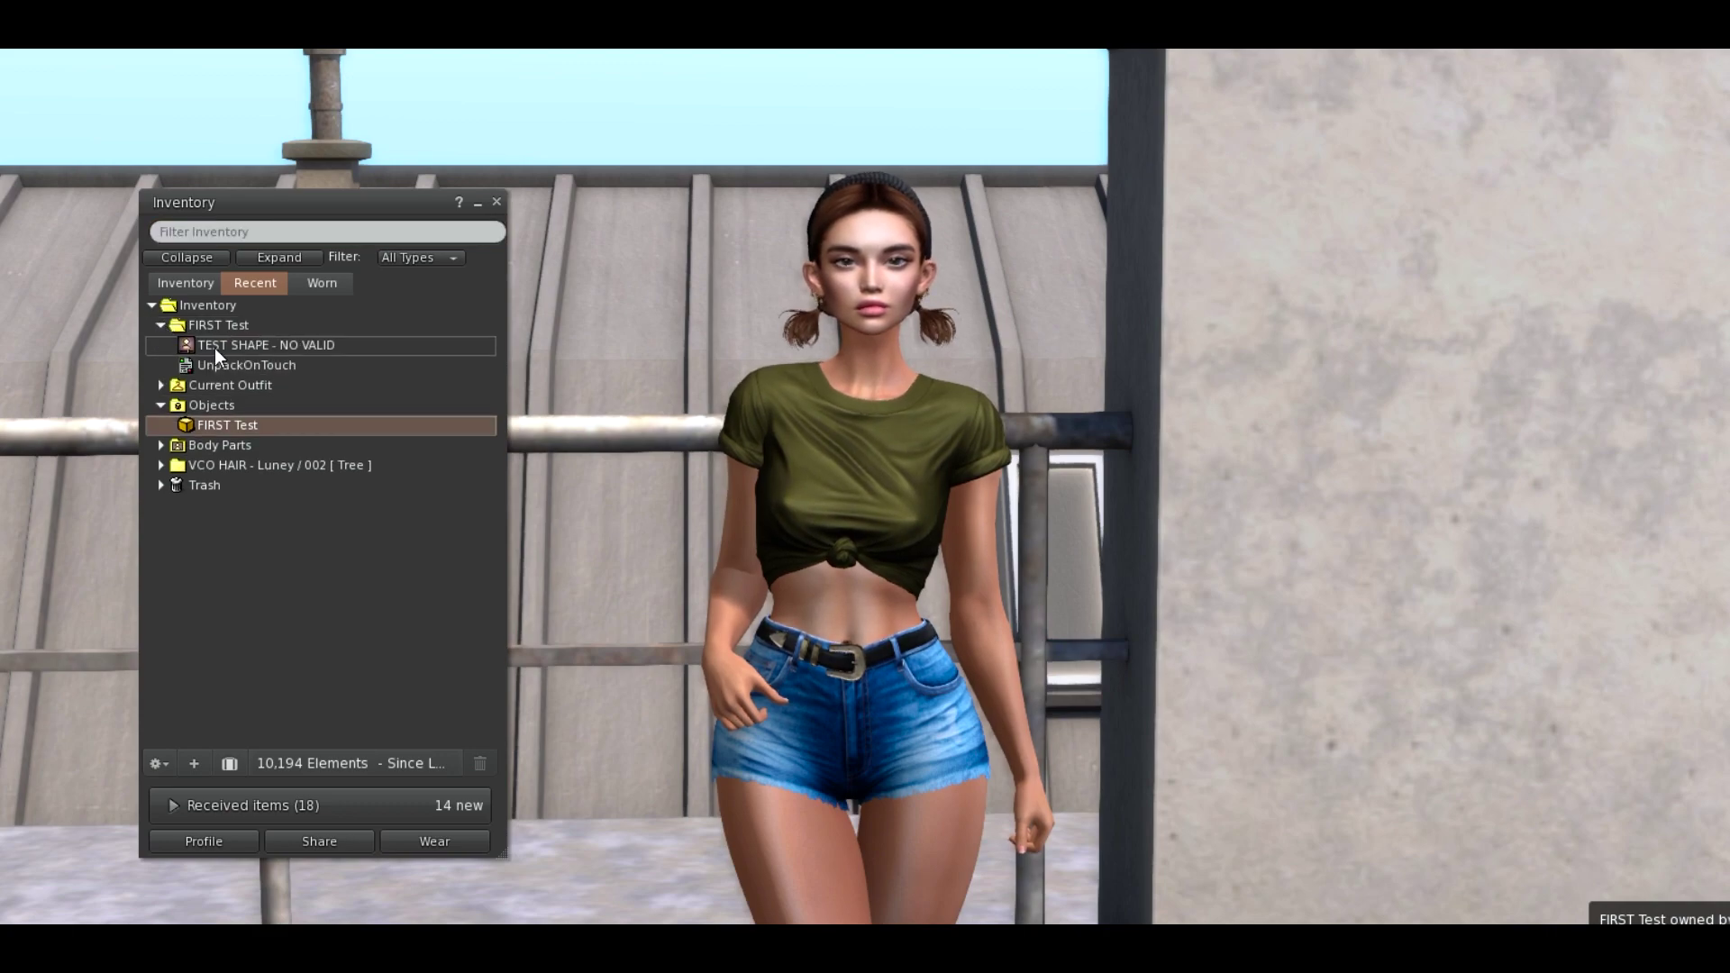
{"action": "left_click", "coordinate": [211, 345]}
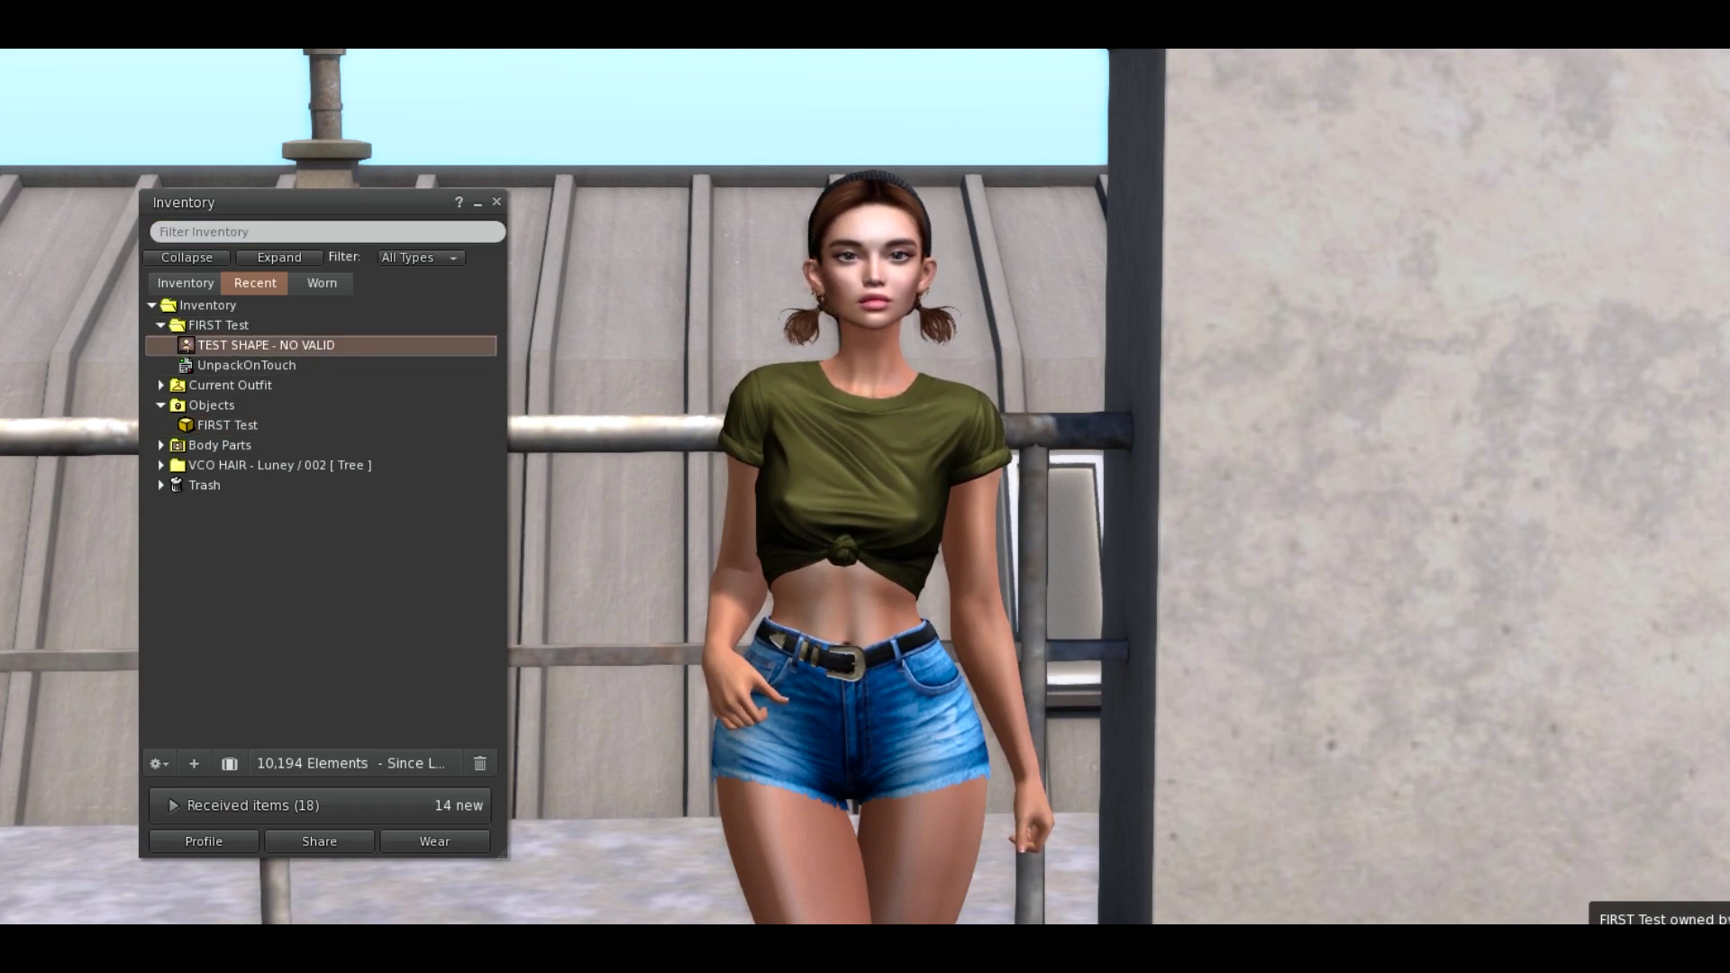
{"action": "left_click", "coordinate": [102, 551]}
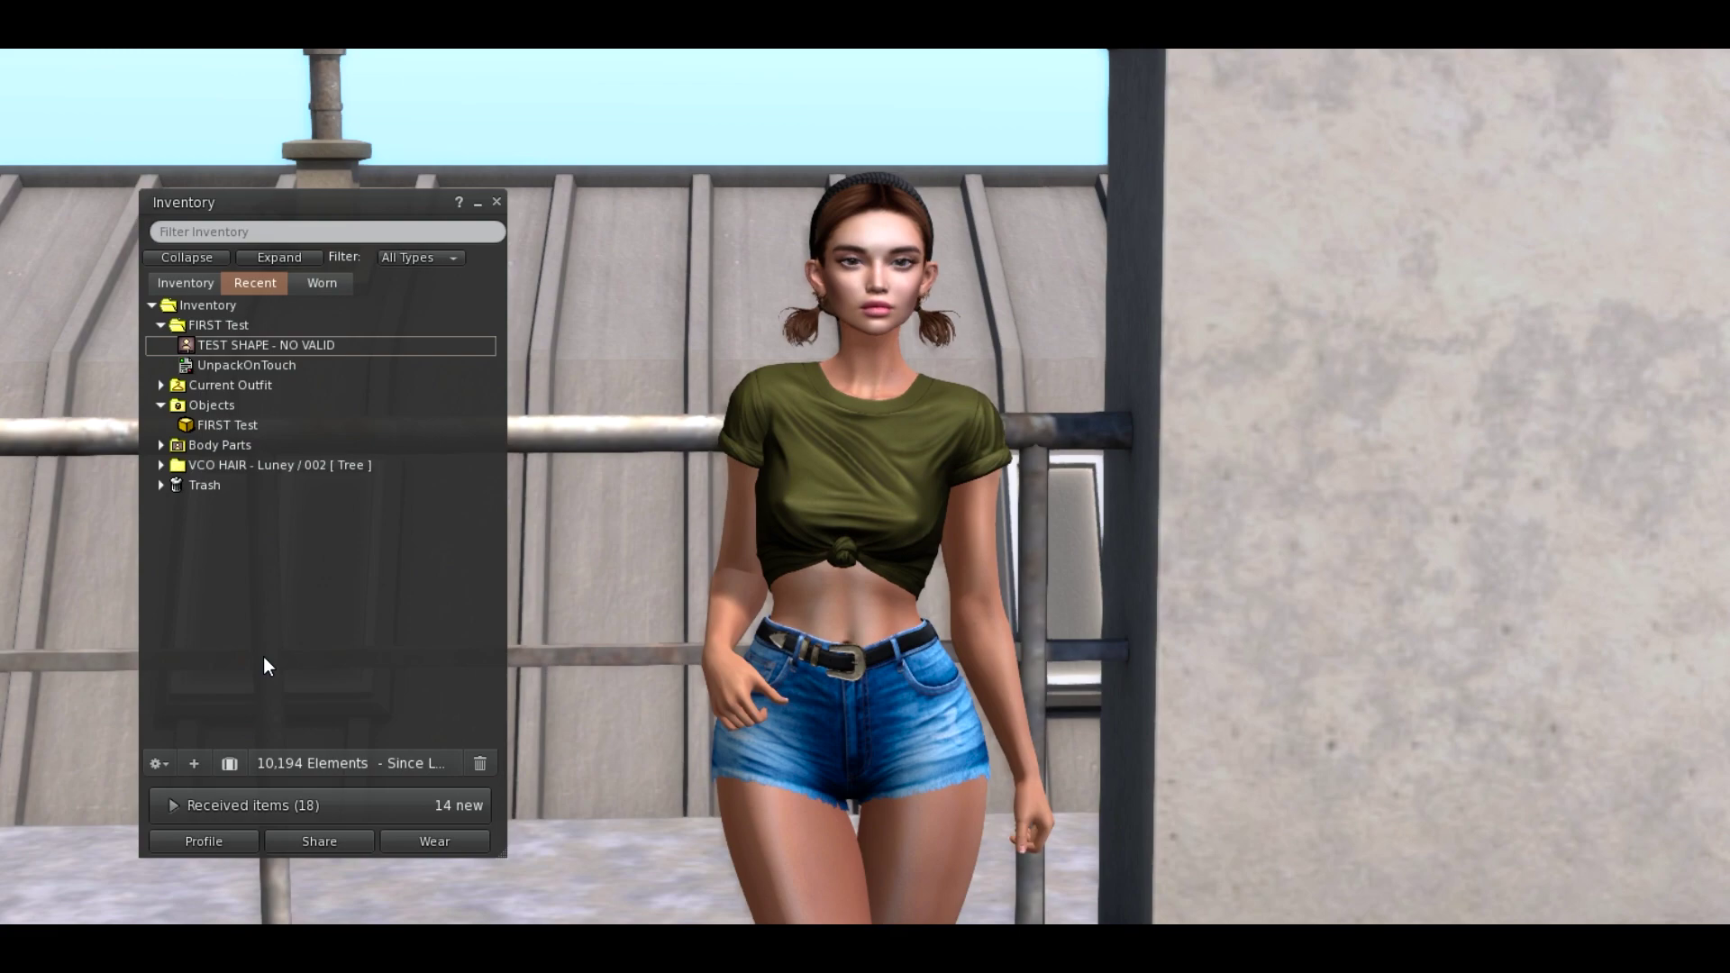
{"action": "left_click", "coordinate": [215, 427]}
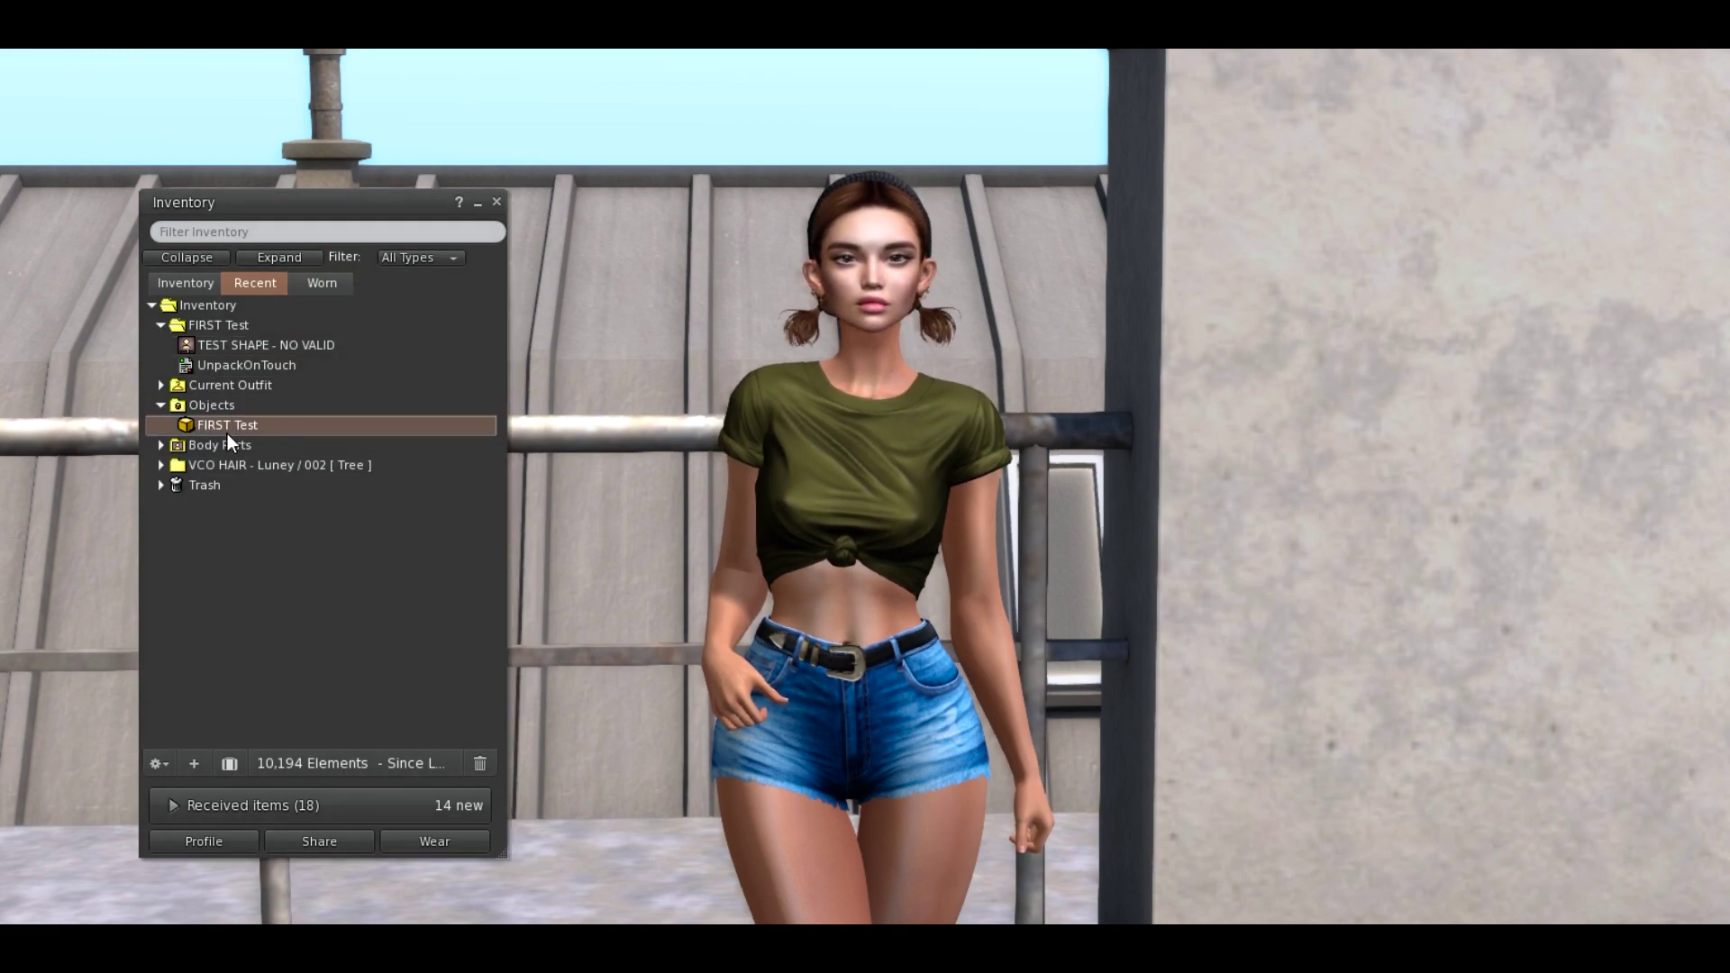
{"action": "left_click", "coordinate": [161, 323]}
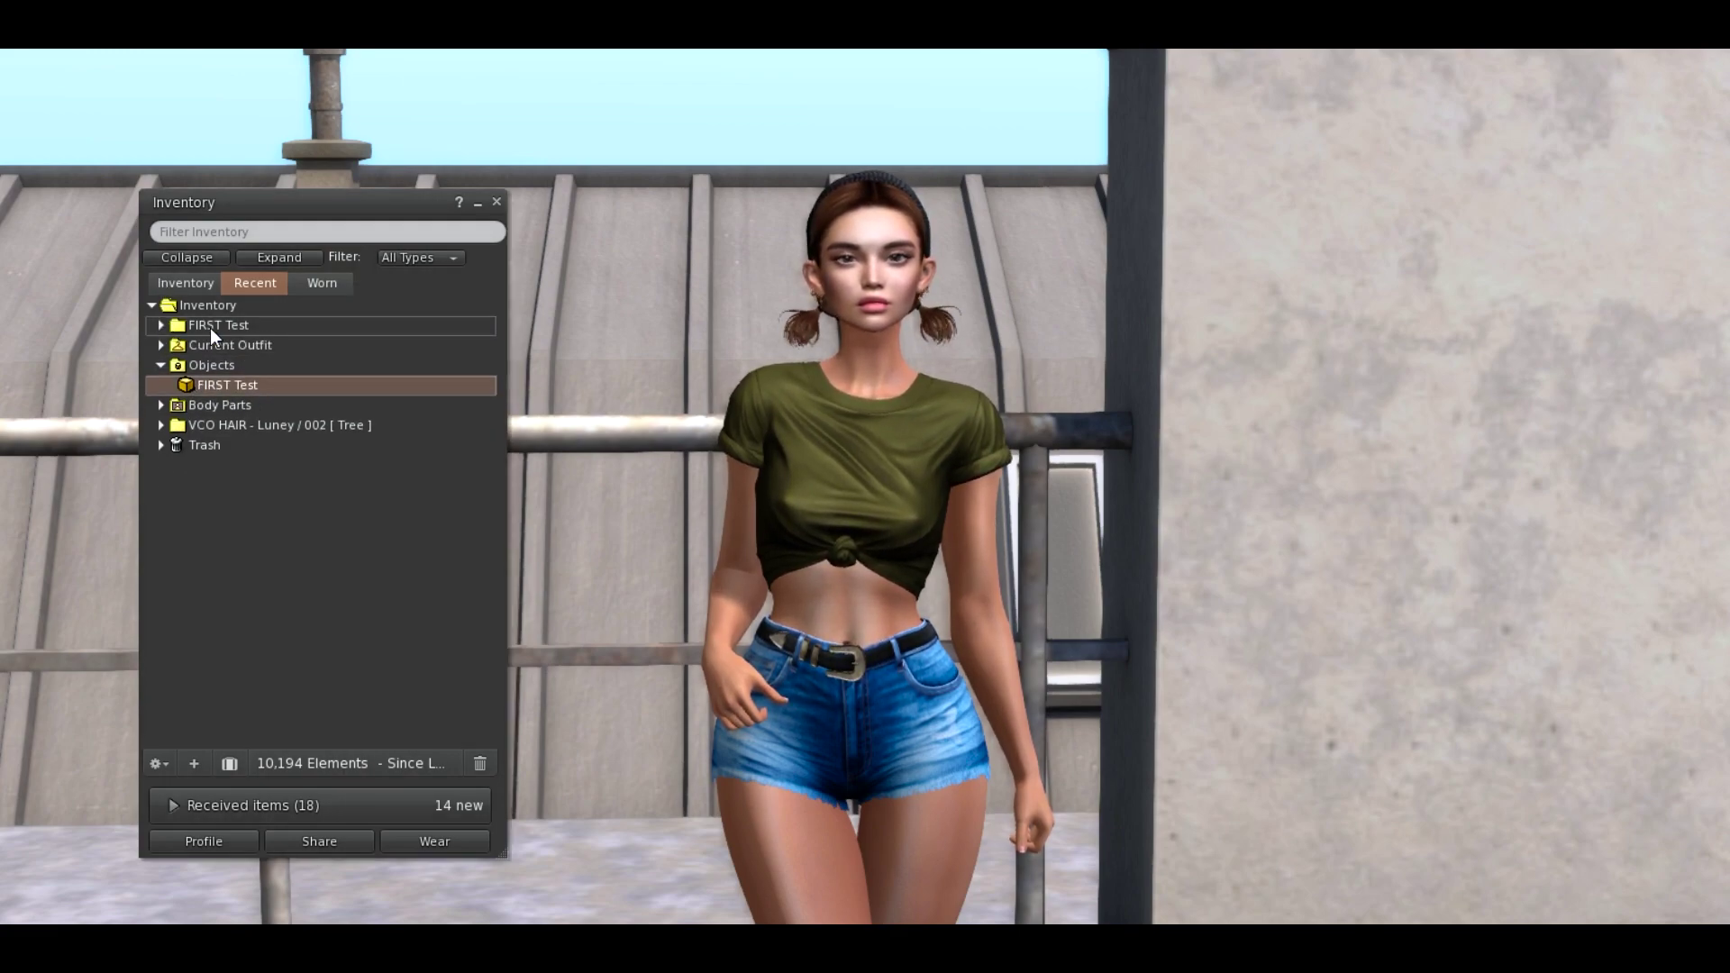
{"action": "left_click", "coordinate": [209, 328]}
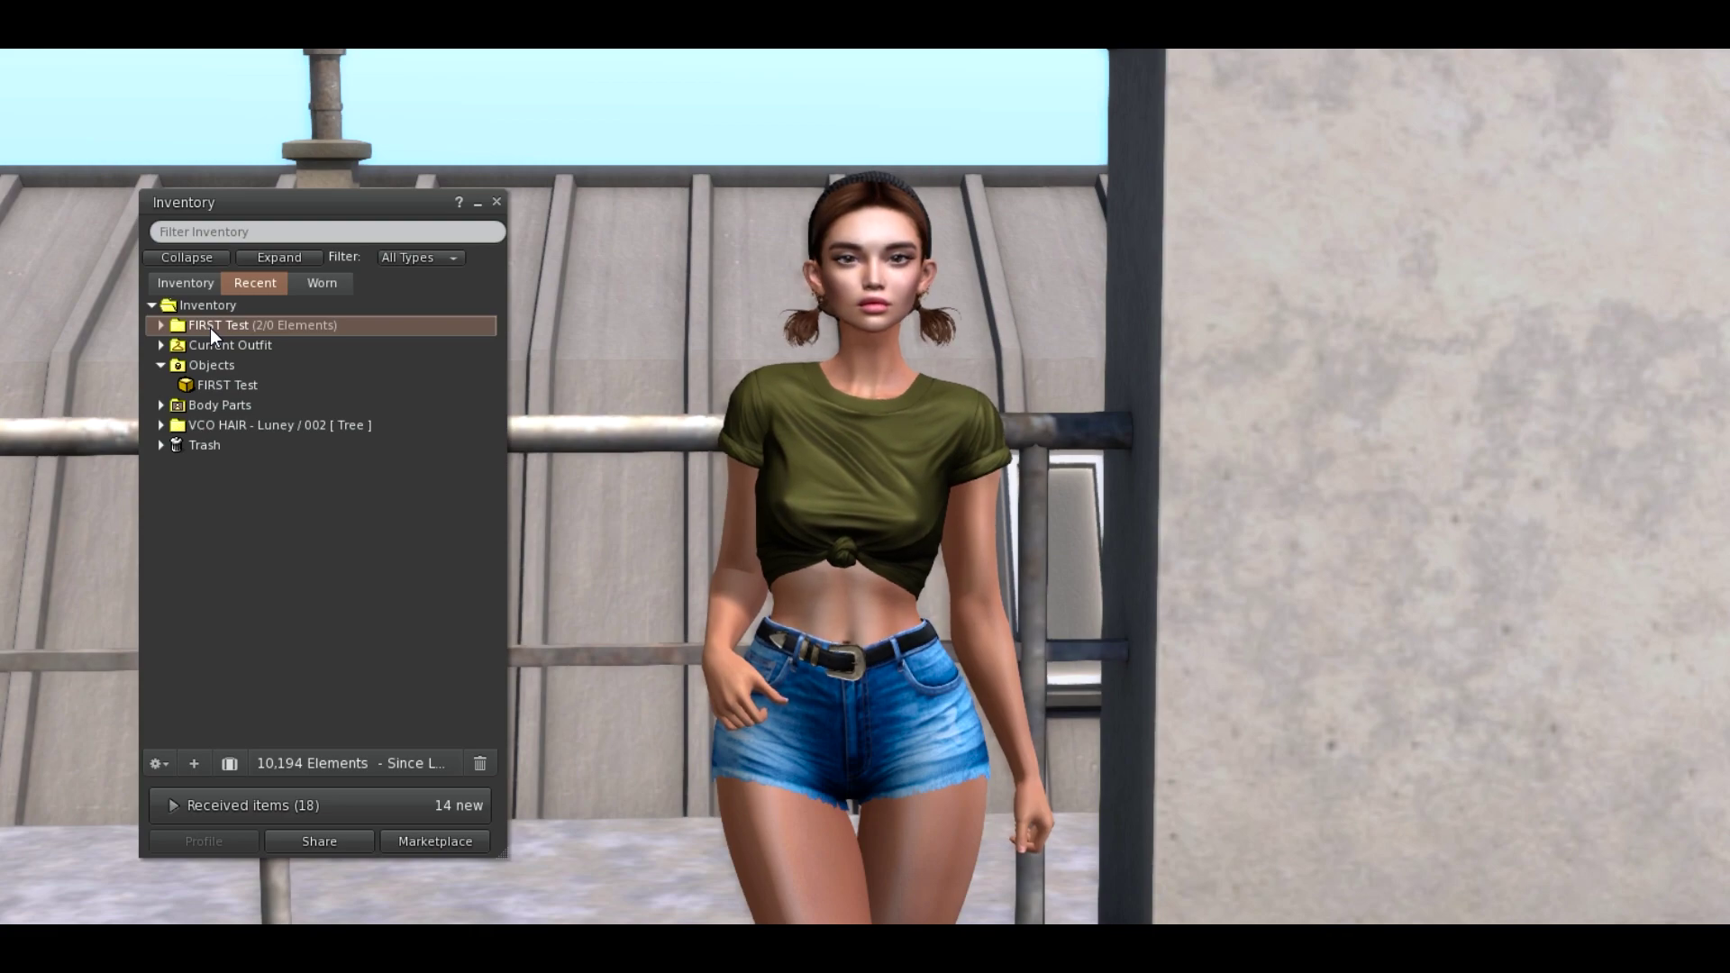
{"action": "key", "text": "Delete"}
{"action": "left_click", "coordinate": [816, 478]}
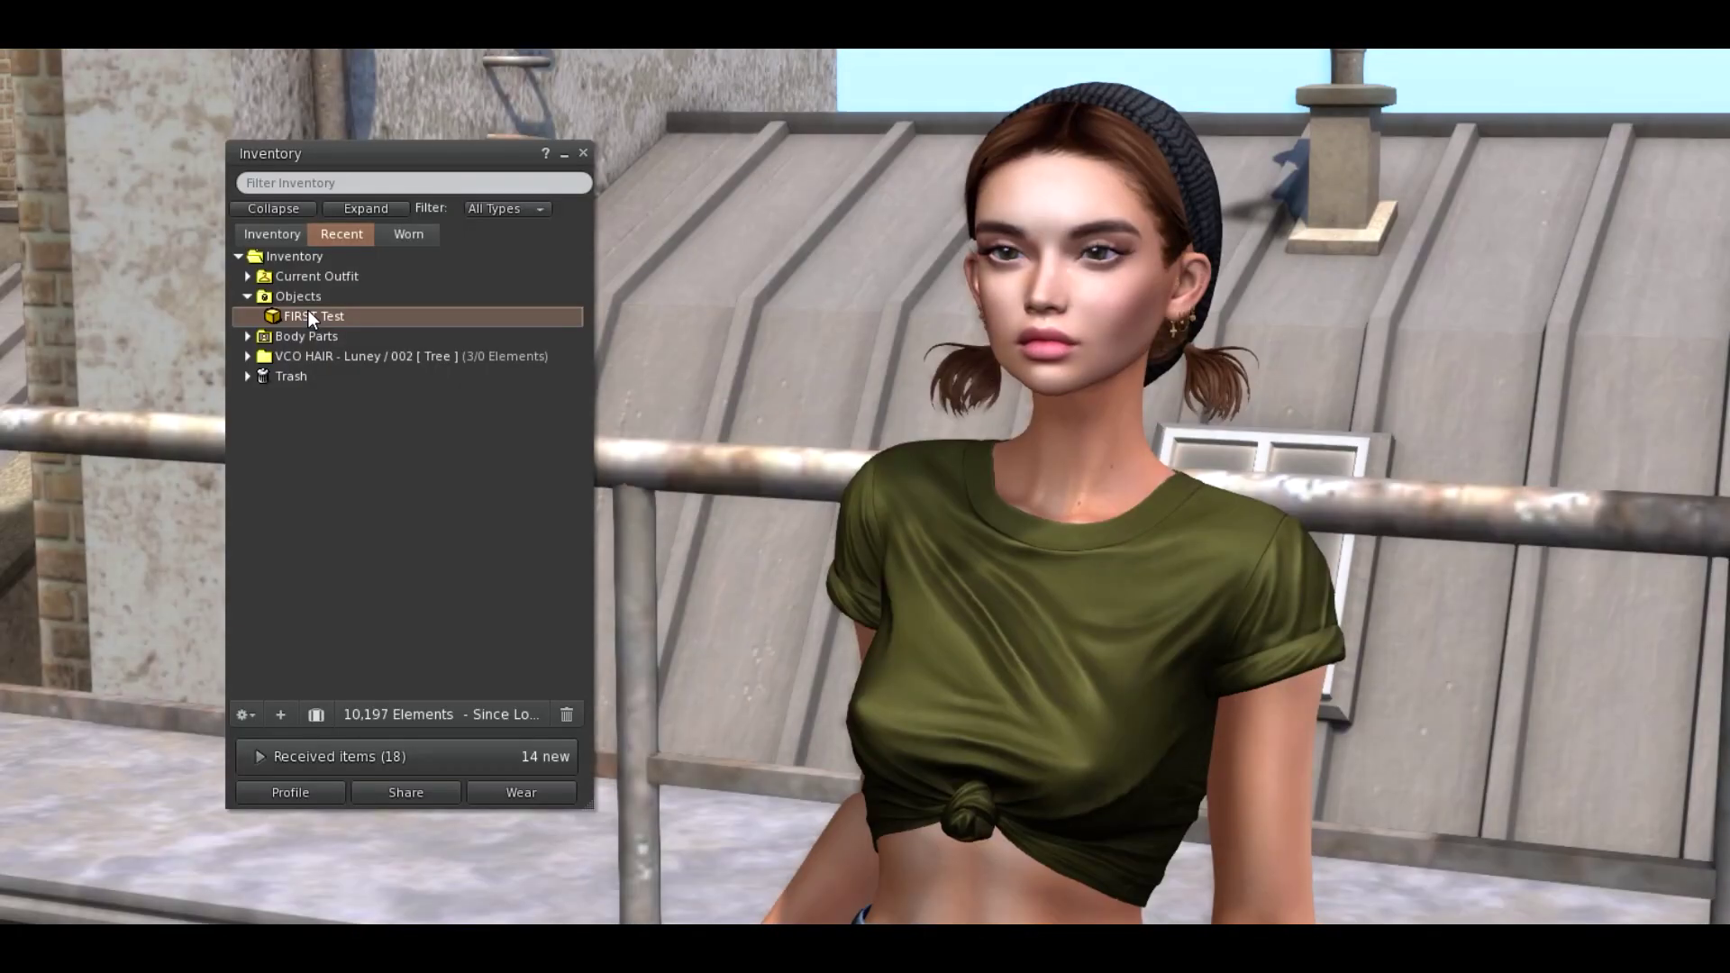
{"action": "left_click", "coordinate": [317, 357]}
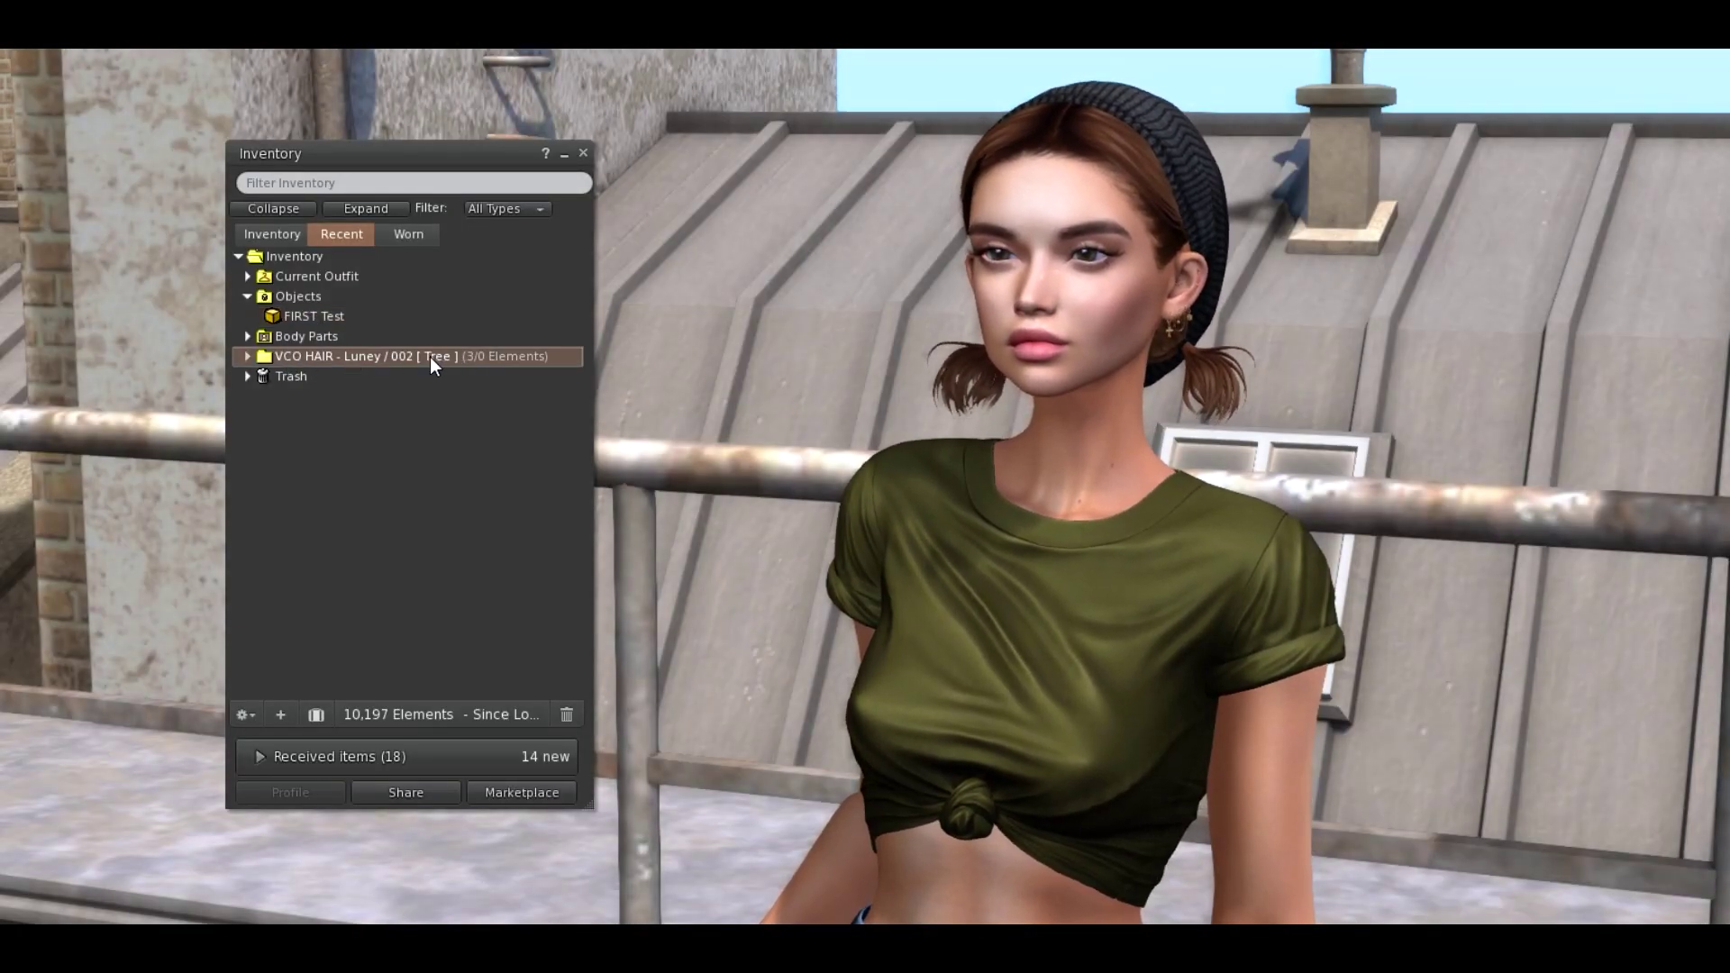
{"action": "left_click", "coordinate": [248, 356]}
{"action": "left_click", "coordinate": [249, 356]}
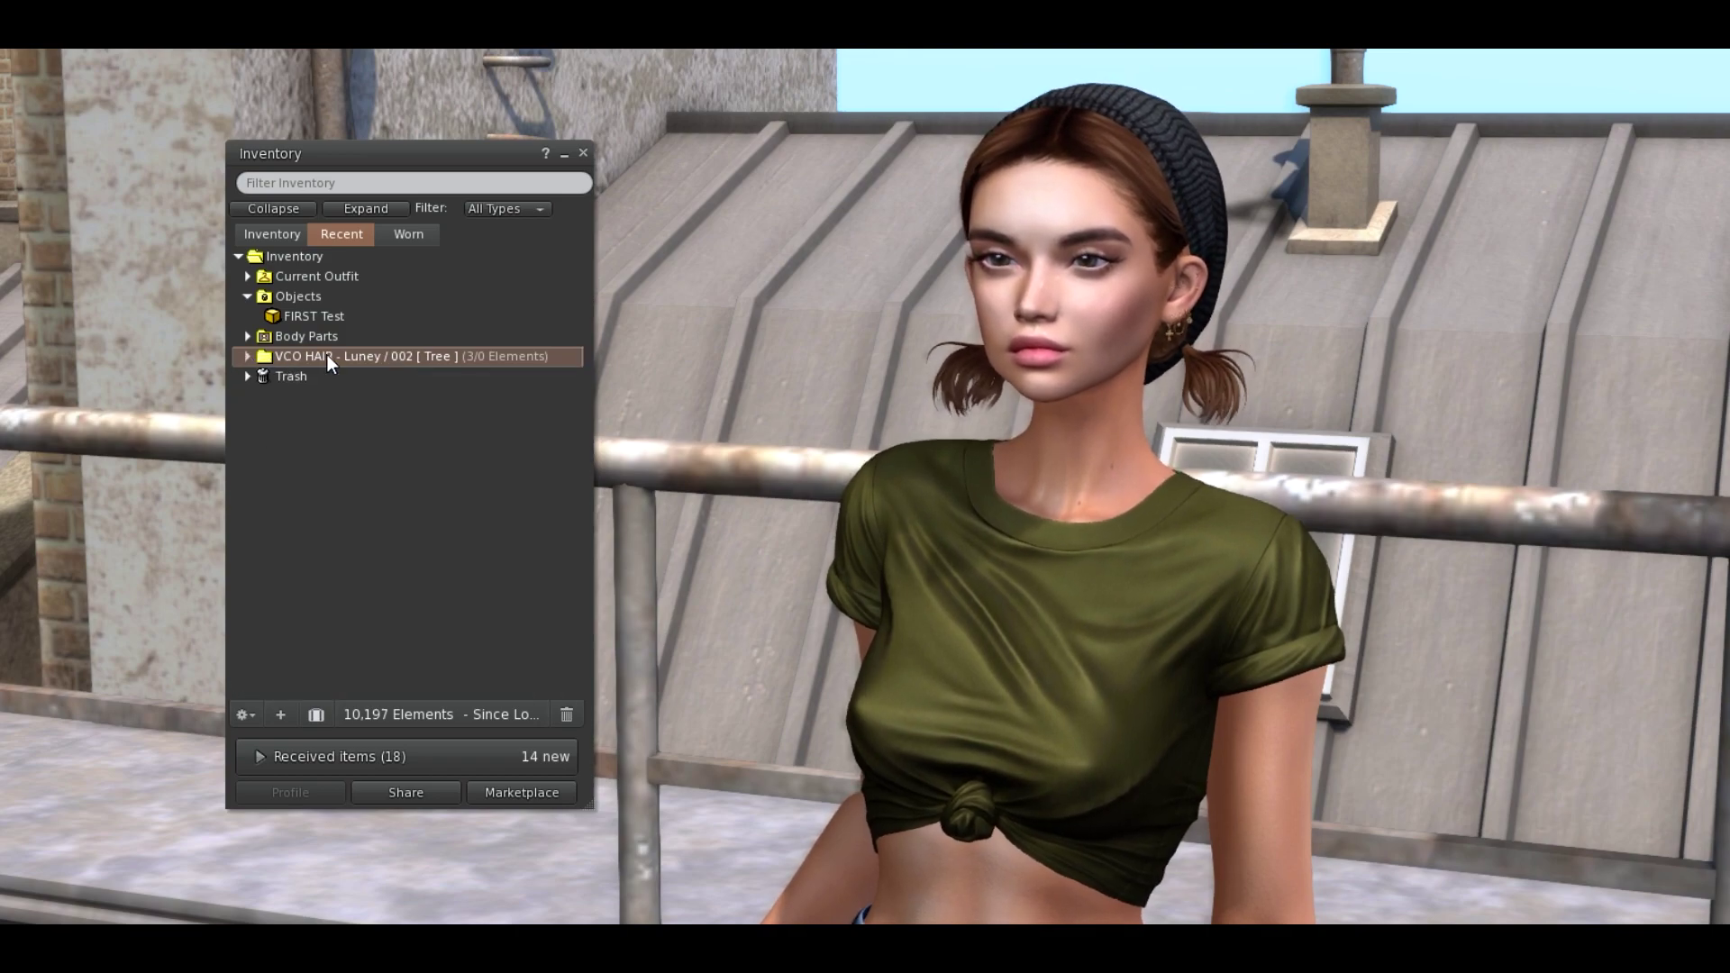
Step: Copy the FIRST Test object from the inventory to the Marketplace Listings
{"action": "right_click", "coordinate": [310, 315]}
{"action": "mouse_move", "coordinate": [430, 680]}
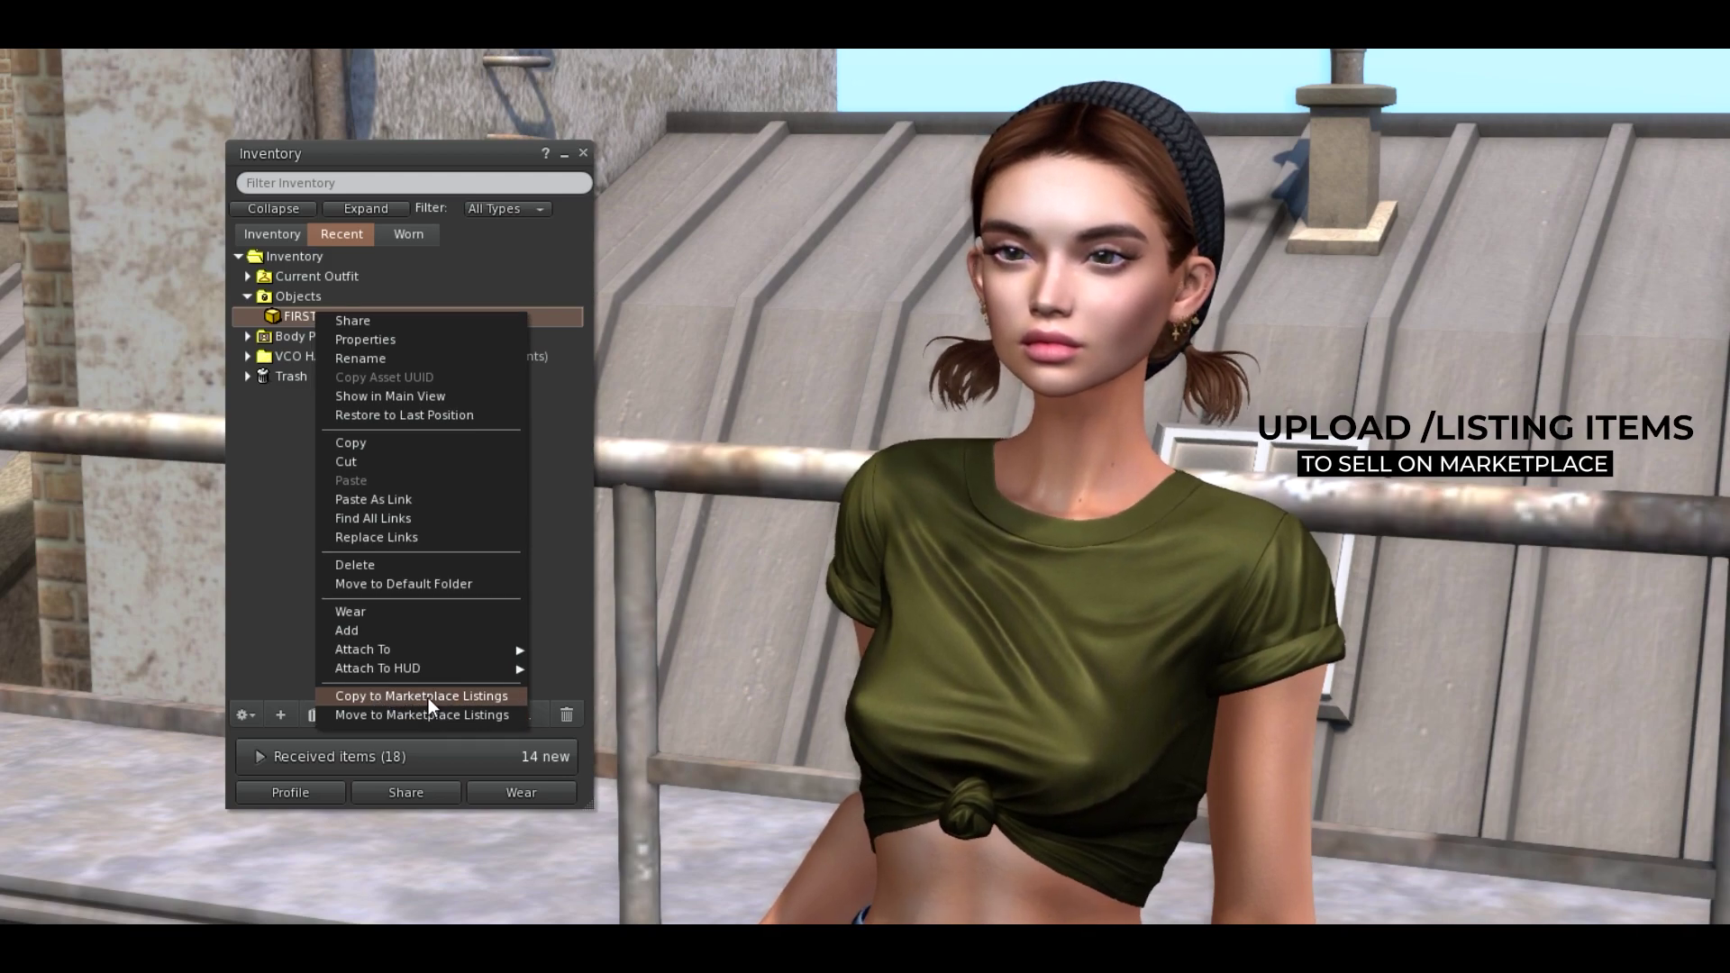
{"action": "left_click", "coordinate": [428, 696]}
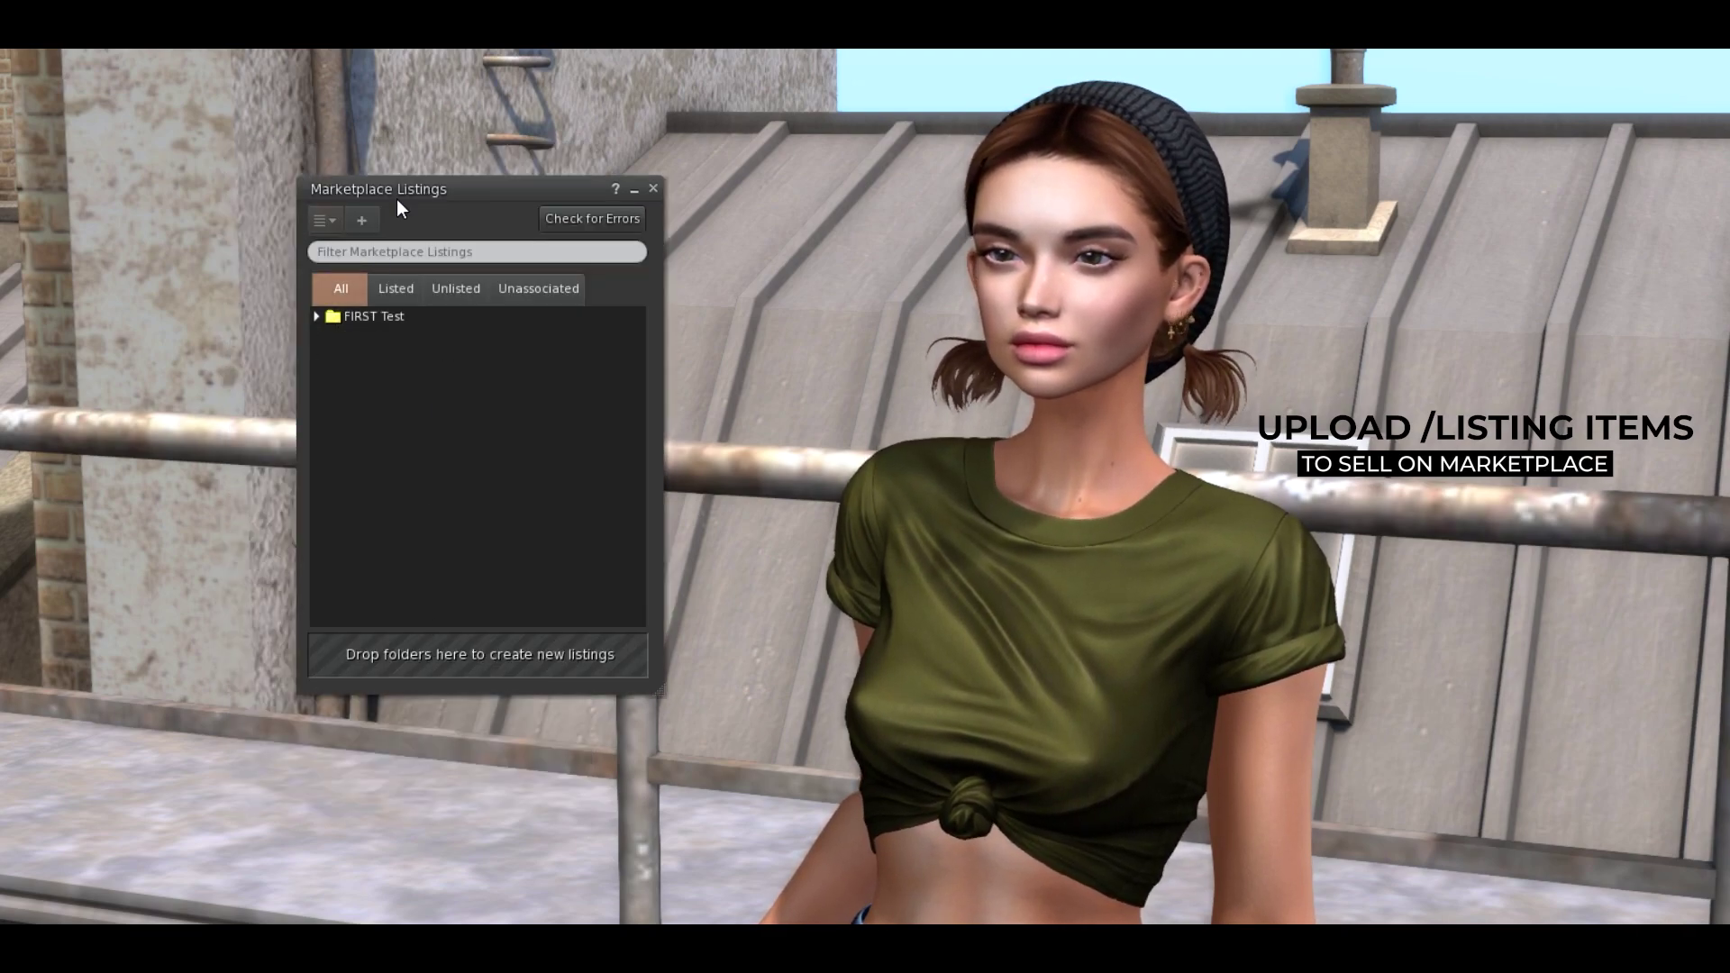
Step: Examine the listing options of the FIRST Test folder and show the unassociated Marketplace listings
{"action": "left_click_drag", "start_coordinate": [396, 199], "coordinate": [315, 208]}
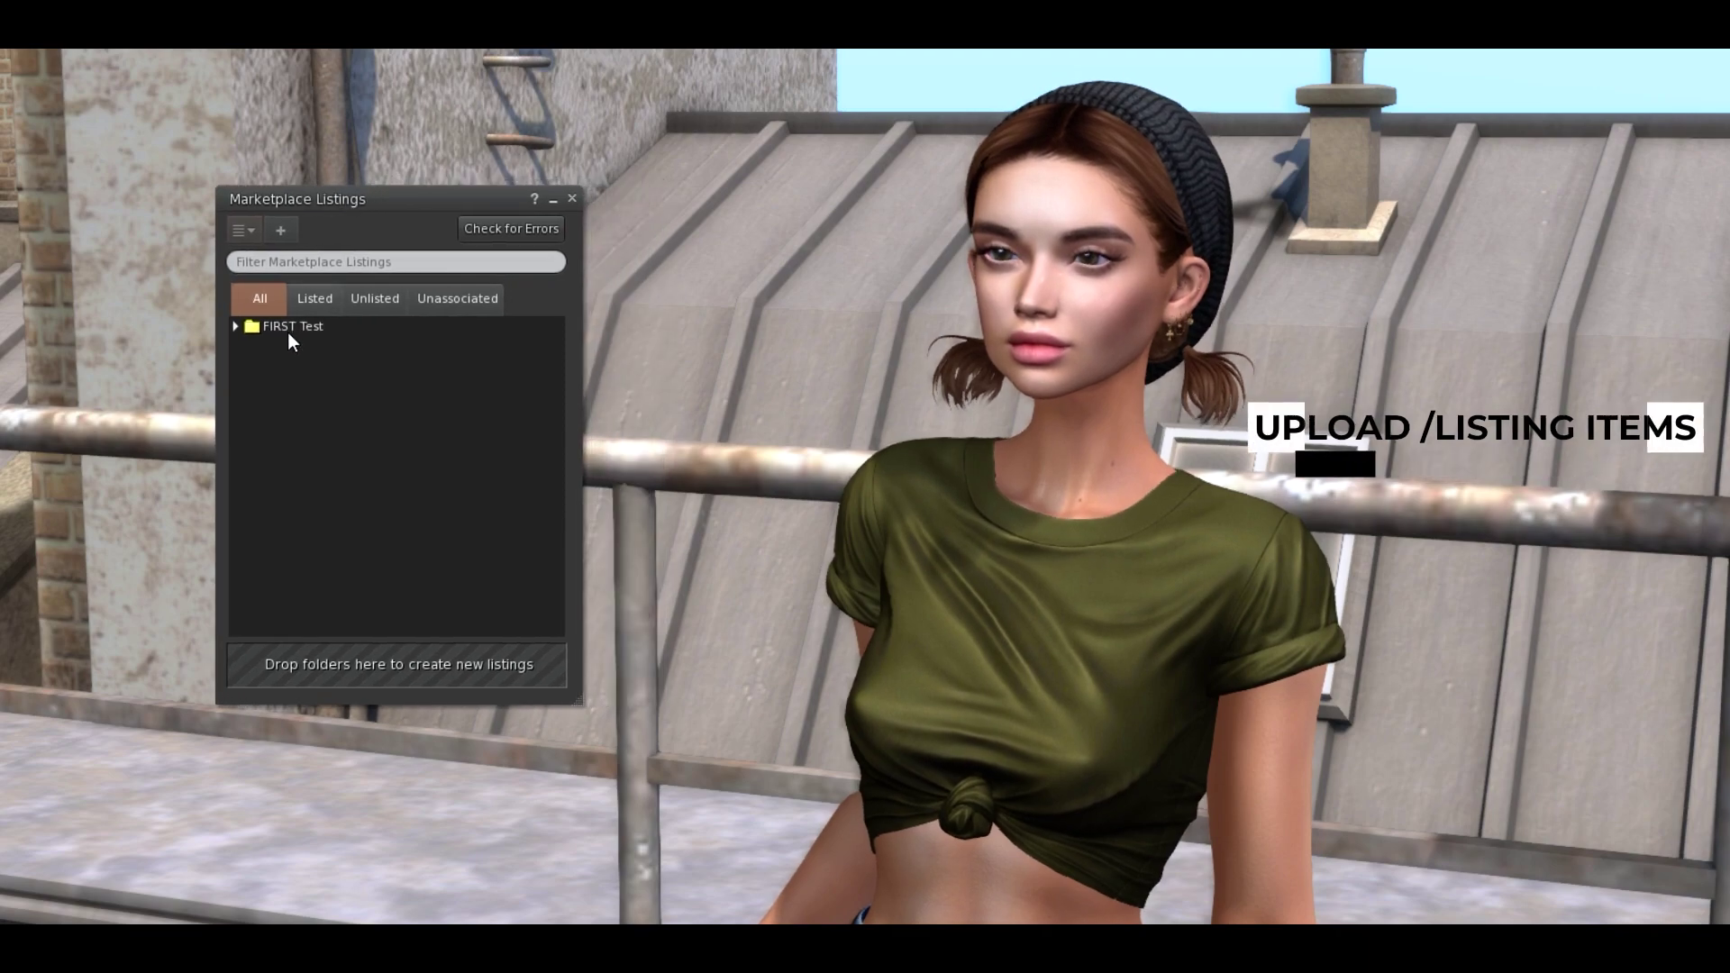
{"action": "right_click", "coordinate": [289, 327]}
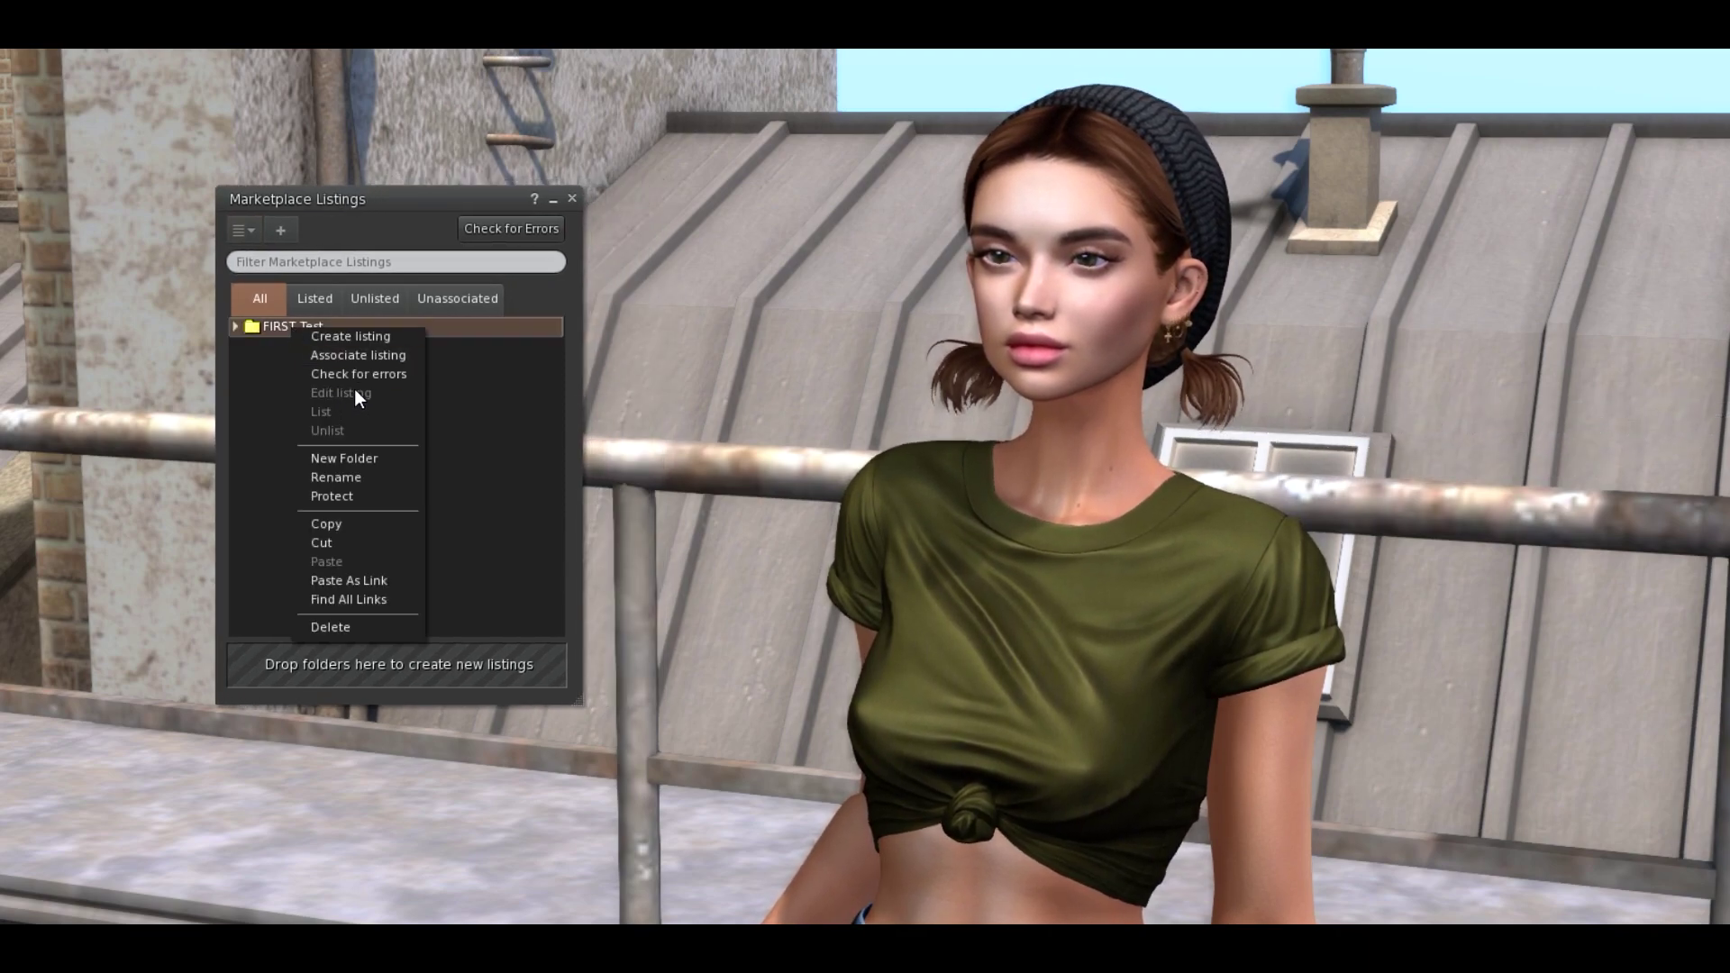
{"action": "left_click", "coordinate": [460, 299]}
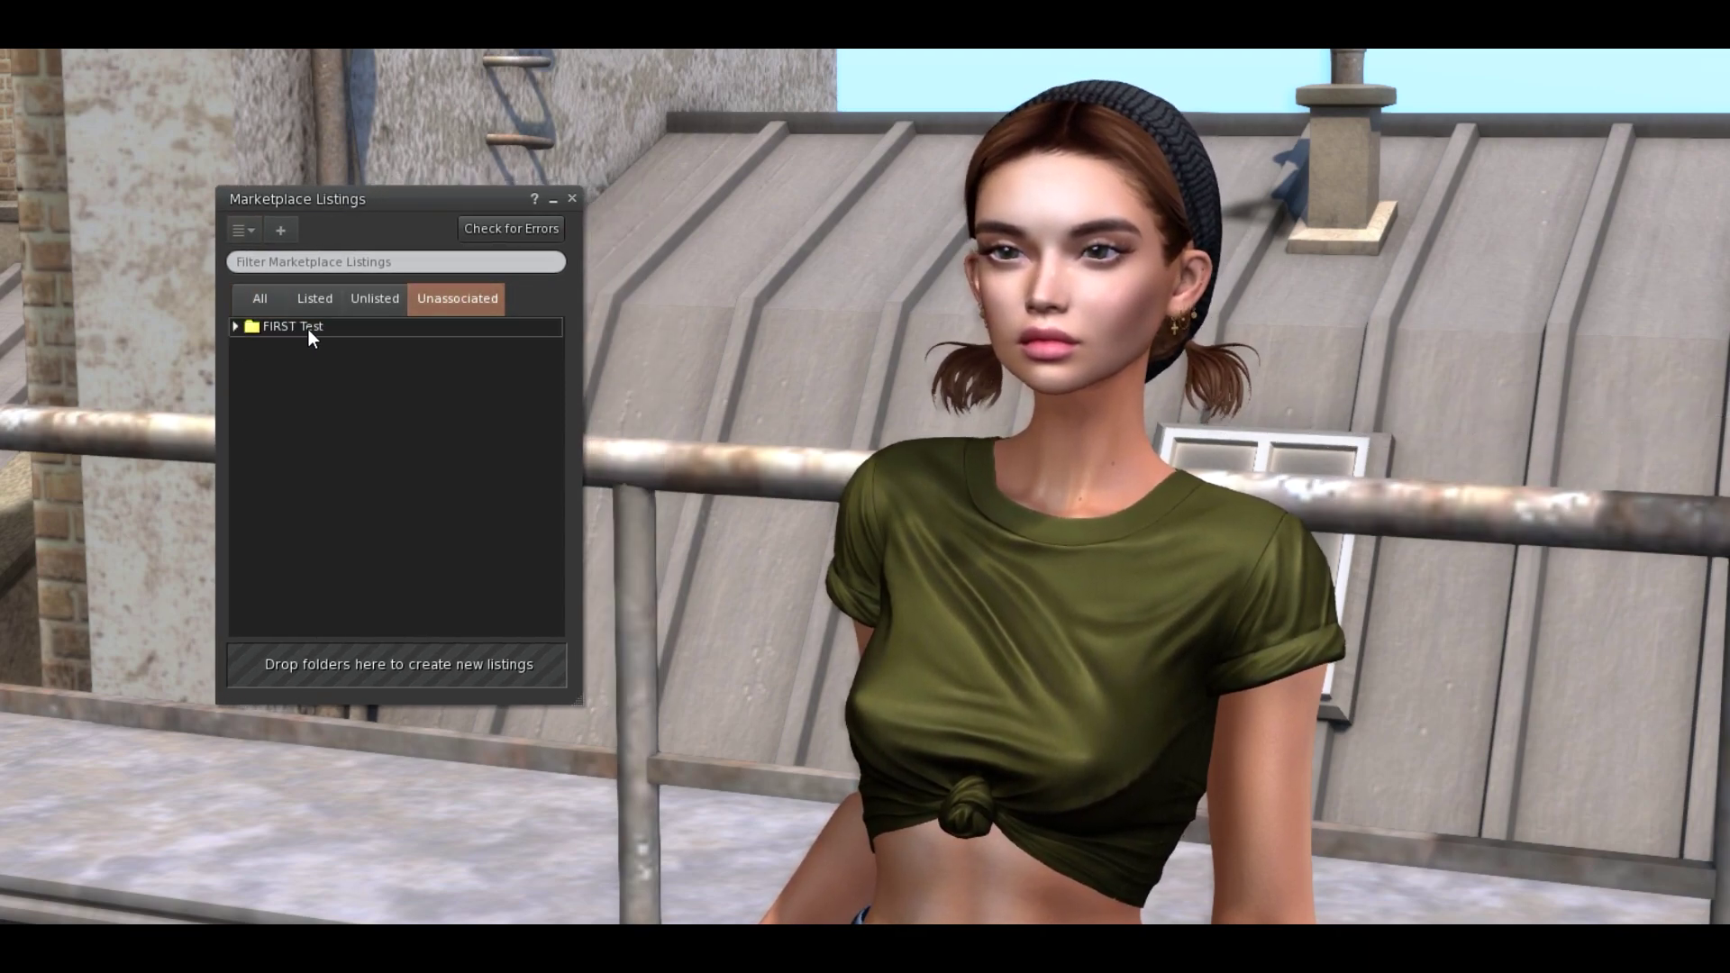
Step: Create a Marketplace listing from the unassociated FIRST Test folder and show the unlisted items
{"action": "right_click", "coordinate": [305, 328]}
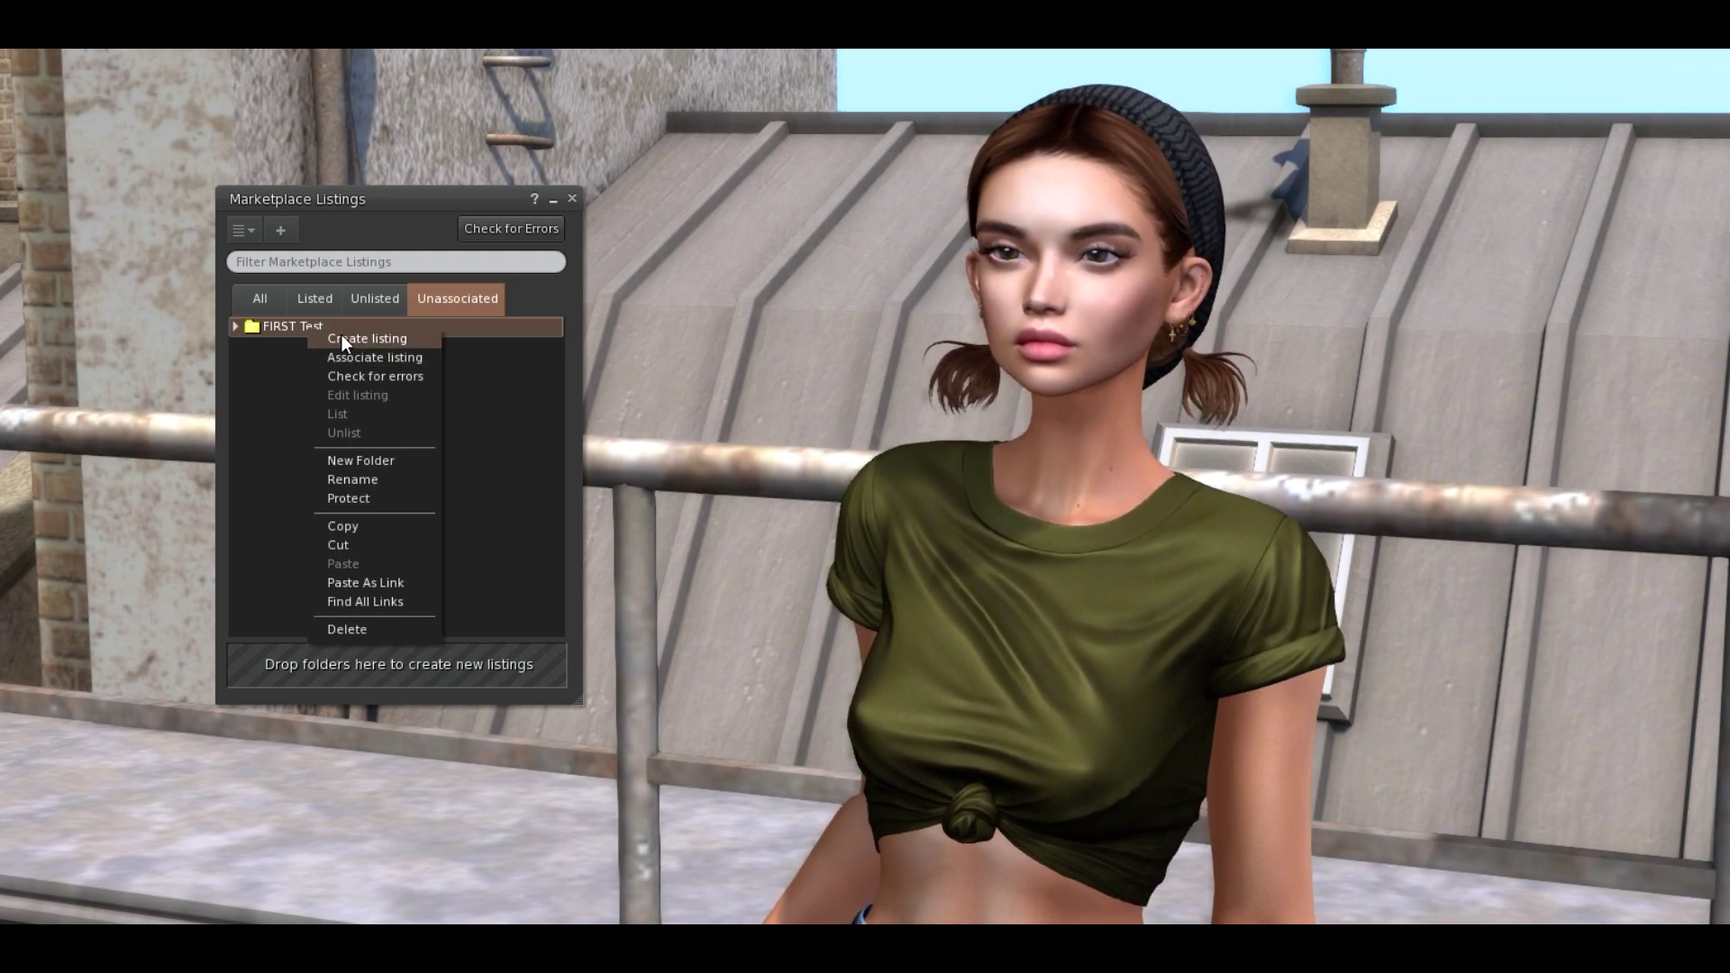
{"action": "left_click", "coordinate": [397, 338]}
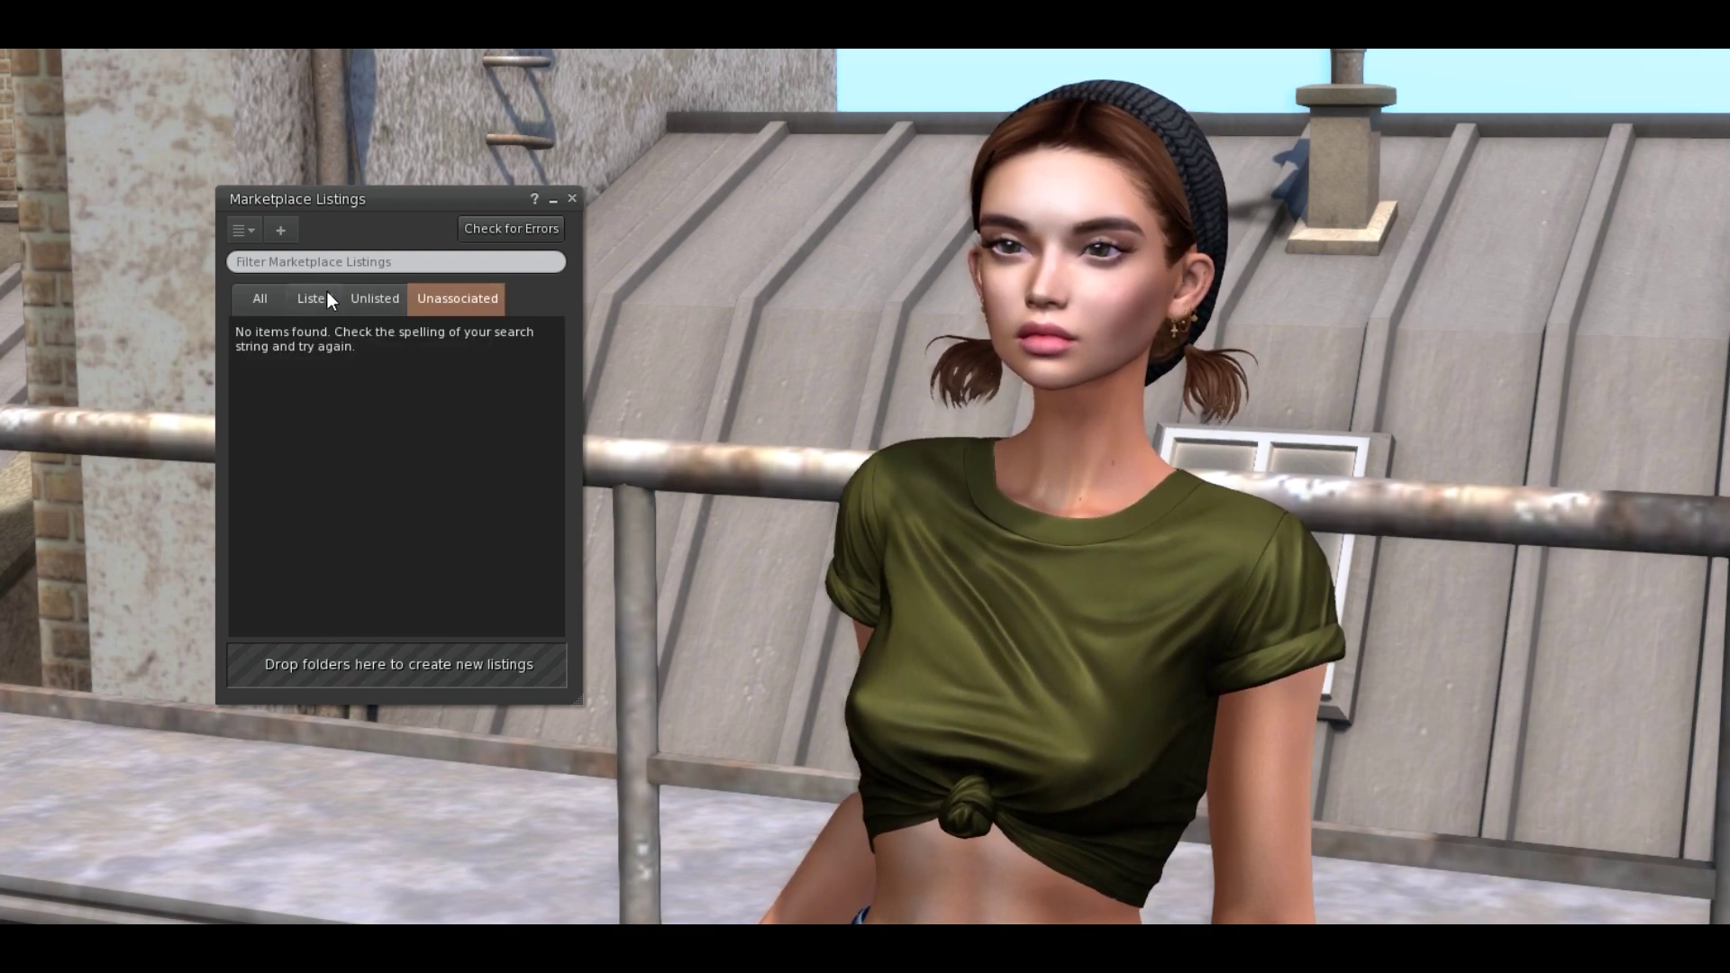
{"action": "left_click", "coordinate": [376, 297]}
Step: Open the edit page of the unlisted FIRST Test listing in the built-in browser and close it
{"action": "left_click", "coordinate": [297, 325]}
{"action": "right_click", "coordinate": [295, 326]}
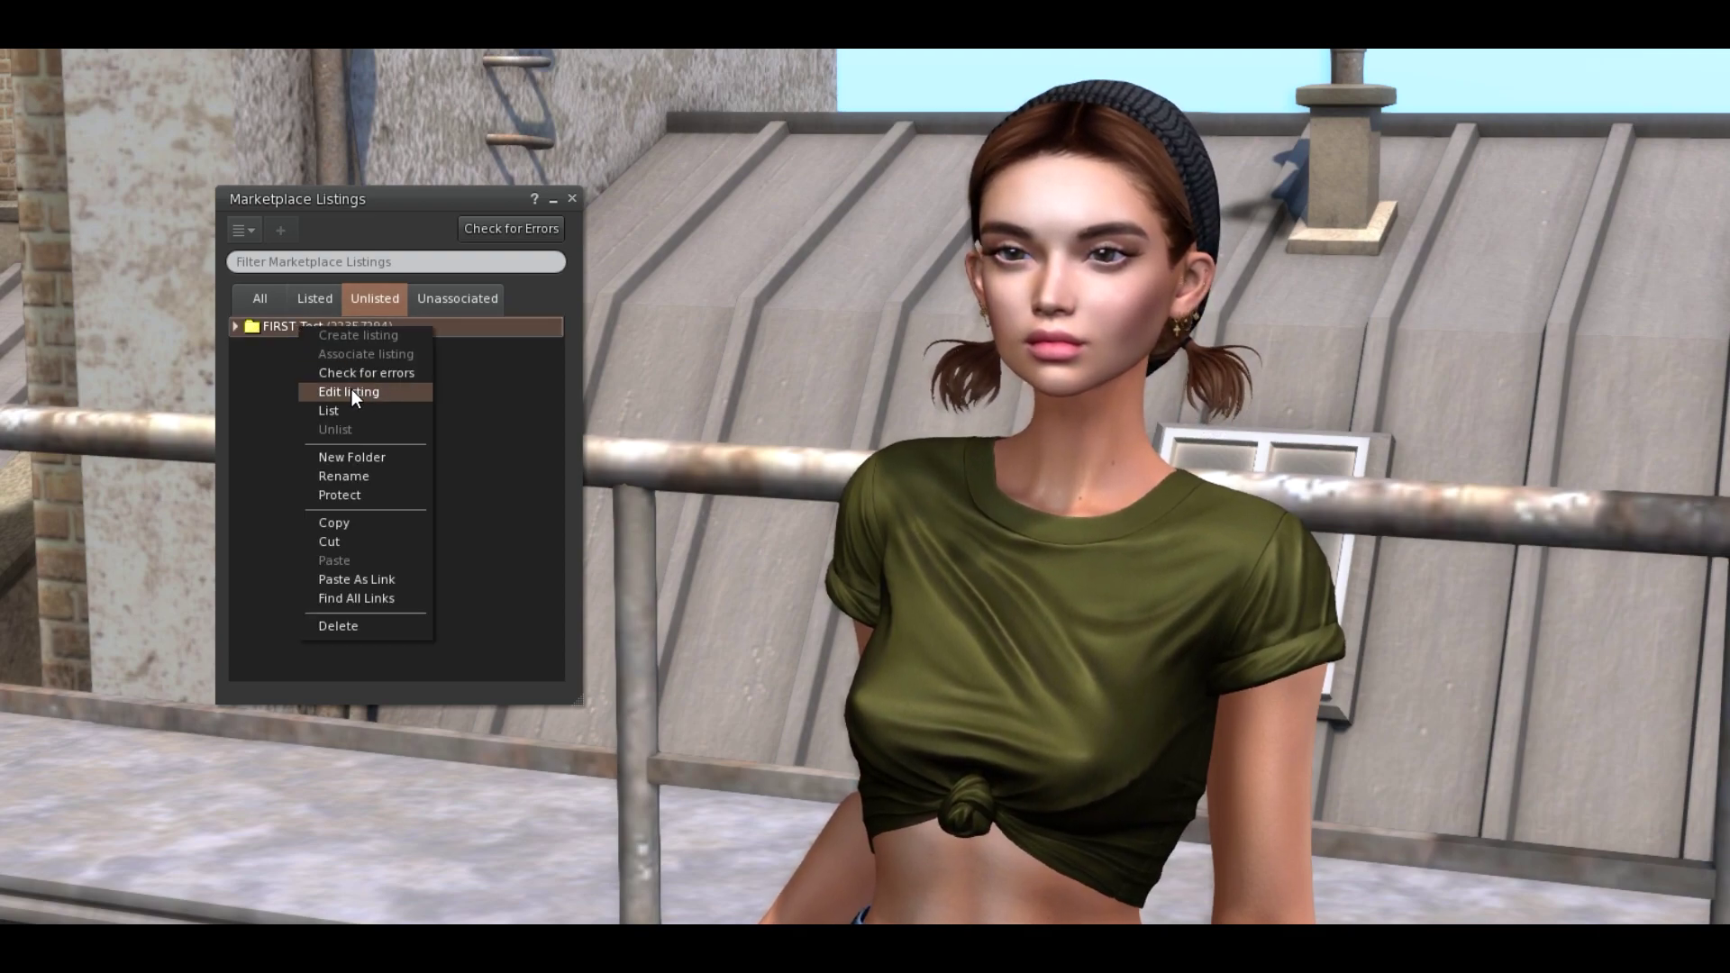
{"action": "left_click", "coordinate": [352, 393]}
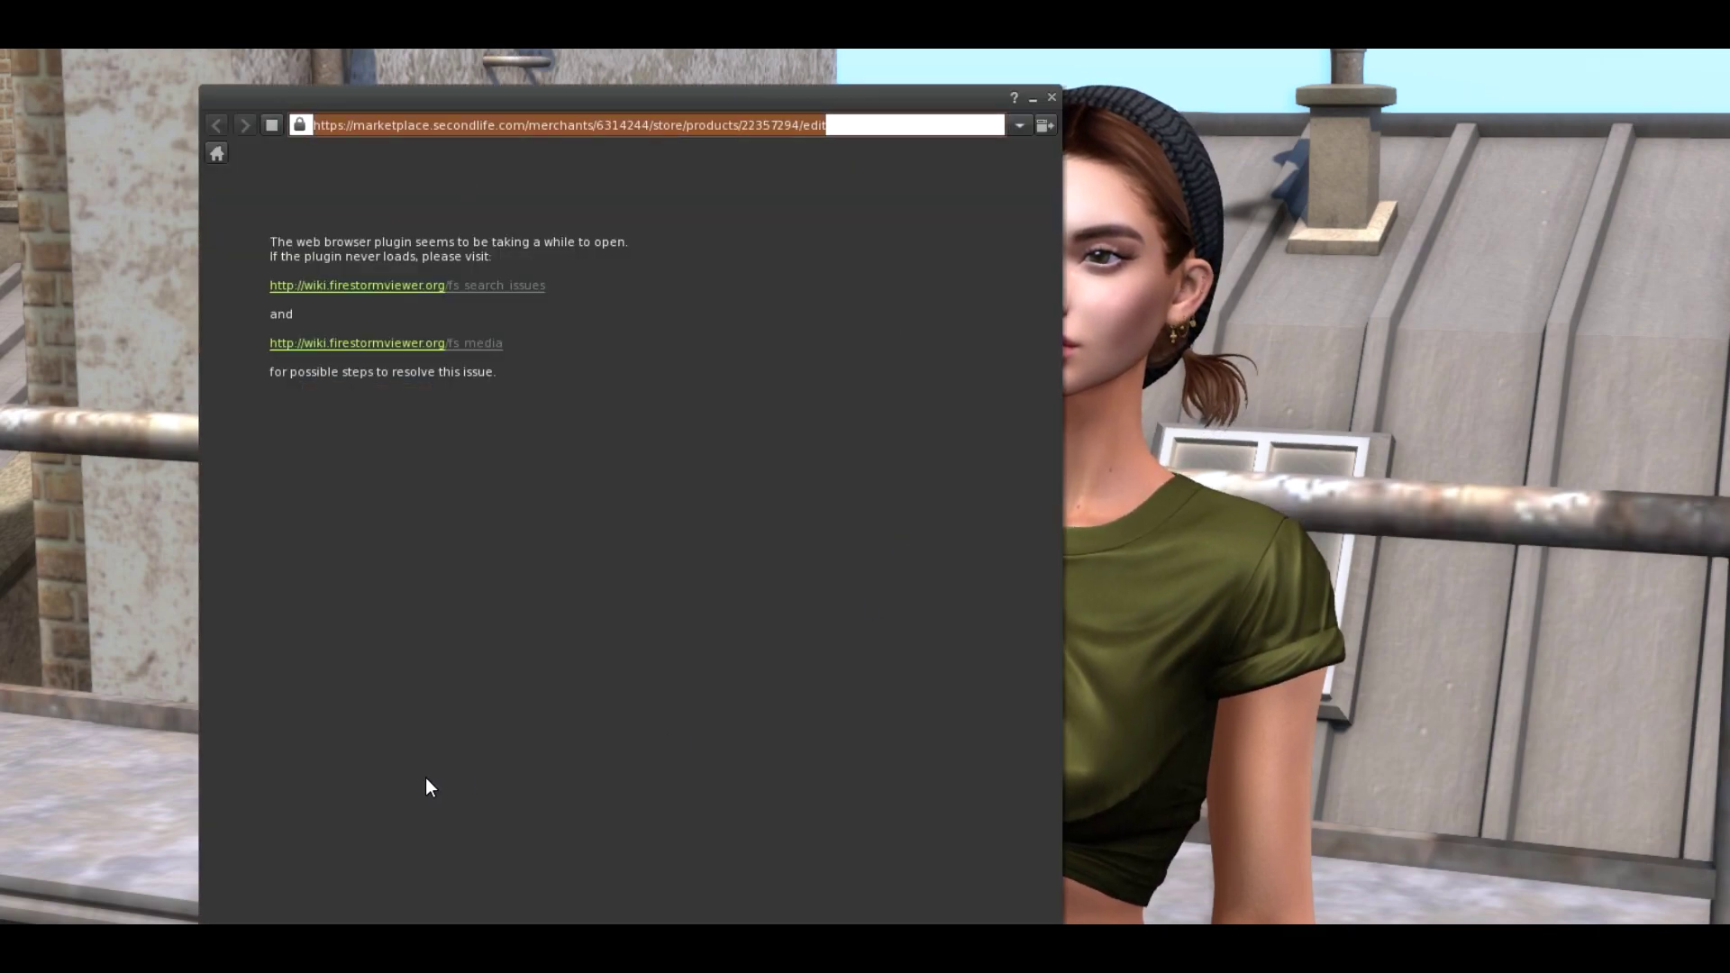
{"action": "left_click", "coordinate": [1051, 97]}
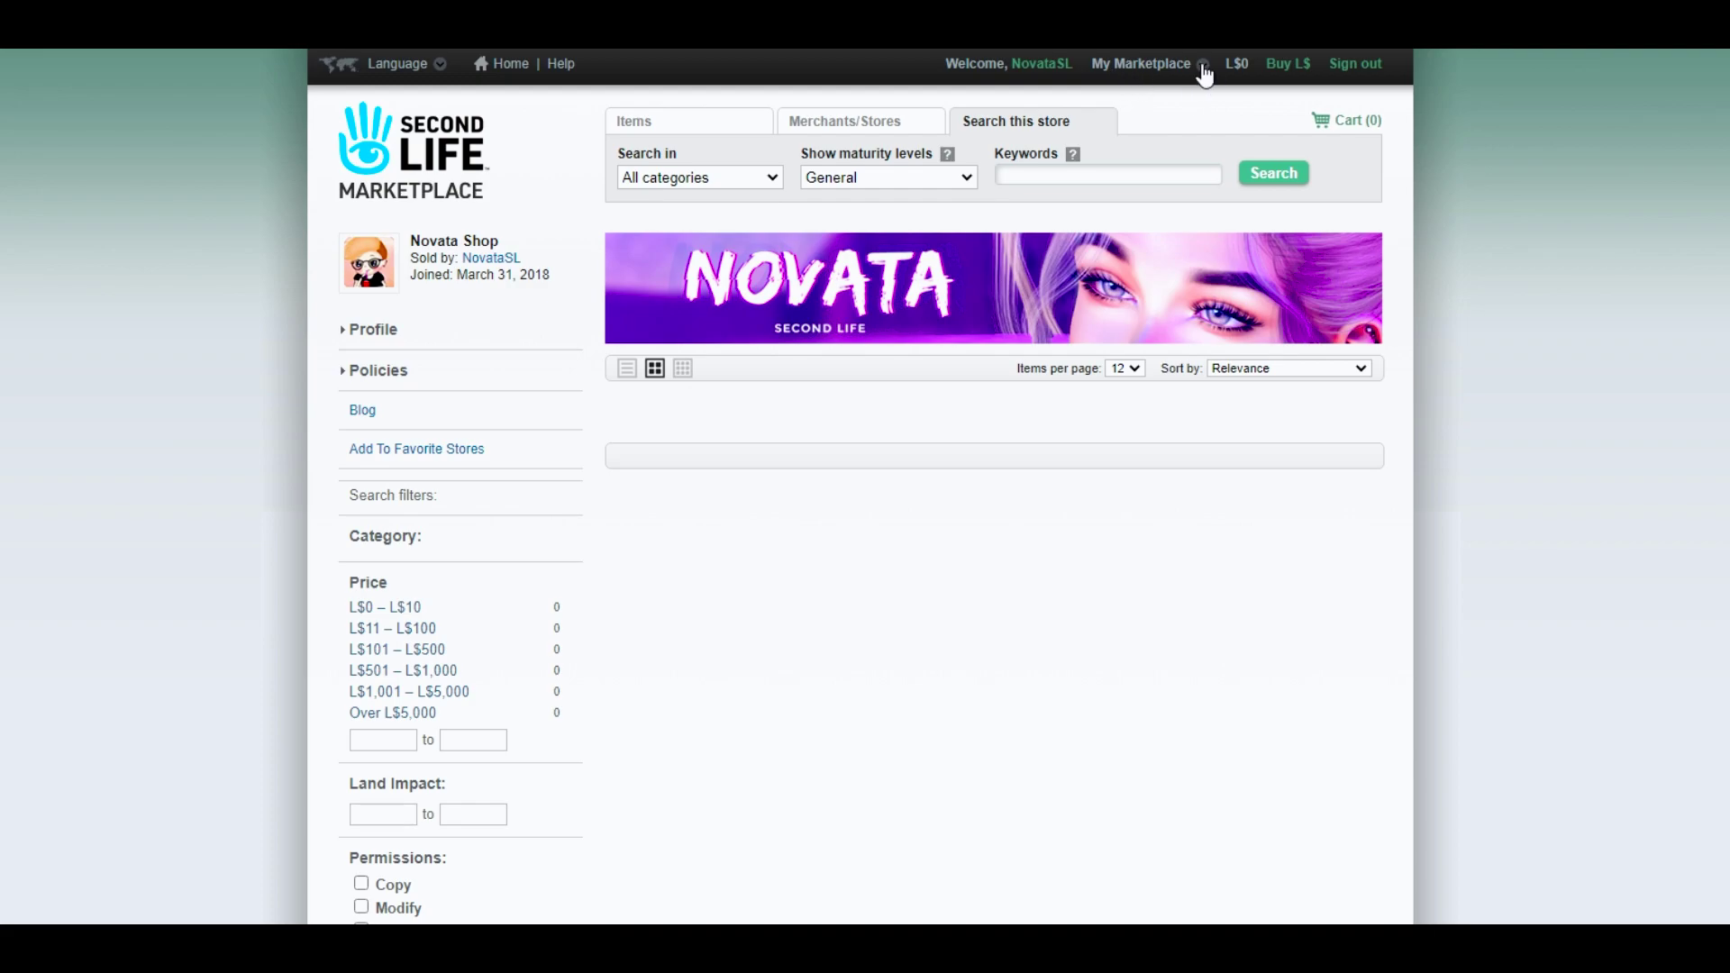
Step: On the Second Life Marketplace website, open the FIRST Test listing for editing from the merchant's managed listings
{"action": "left_click", "coordinate": [1203, 68]}
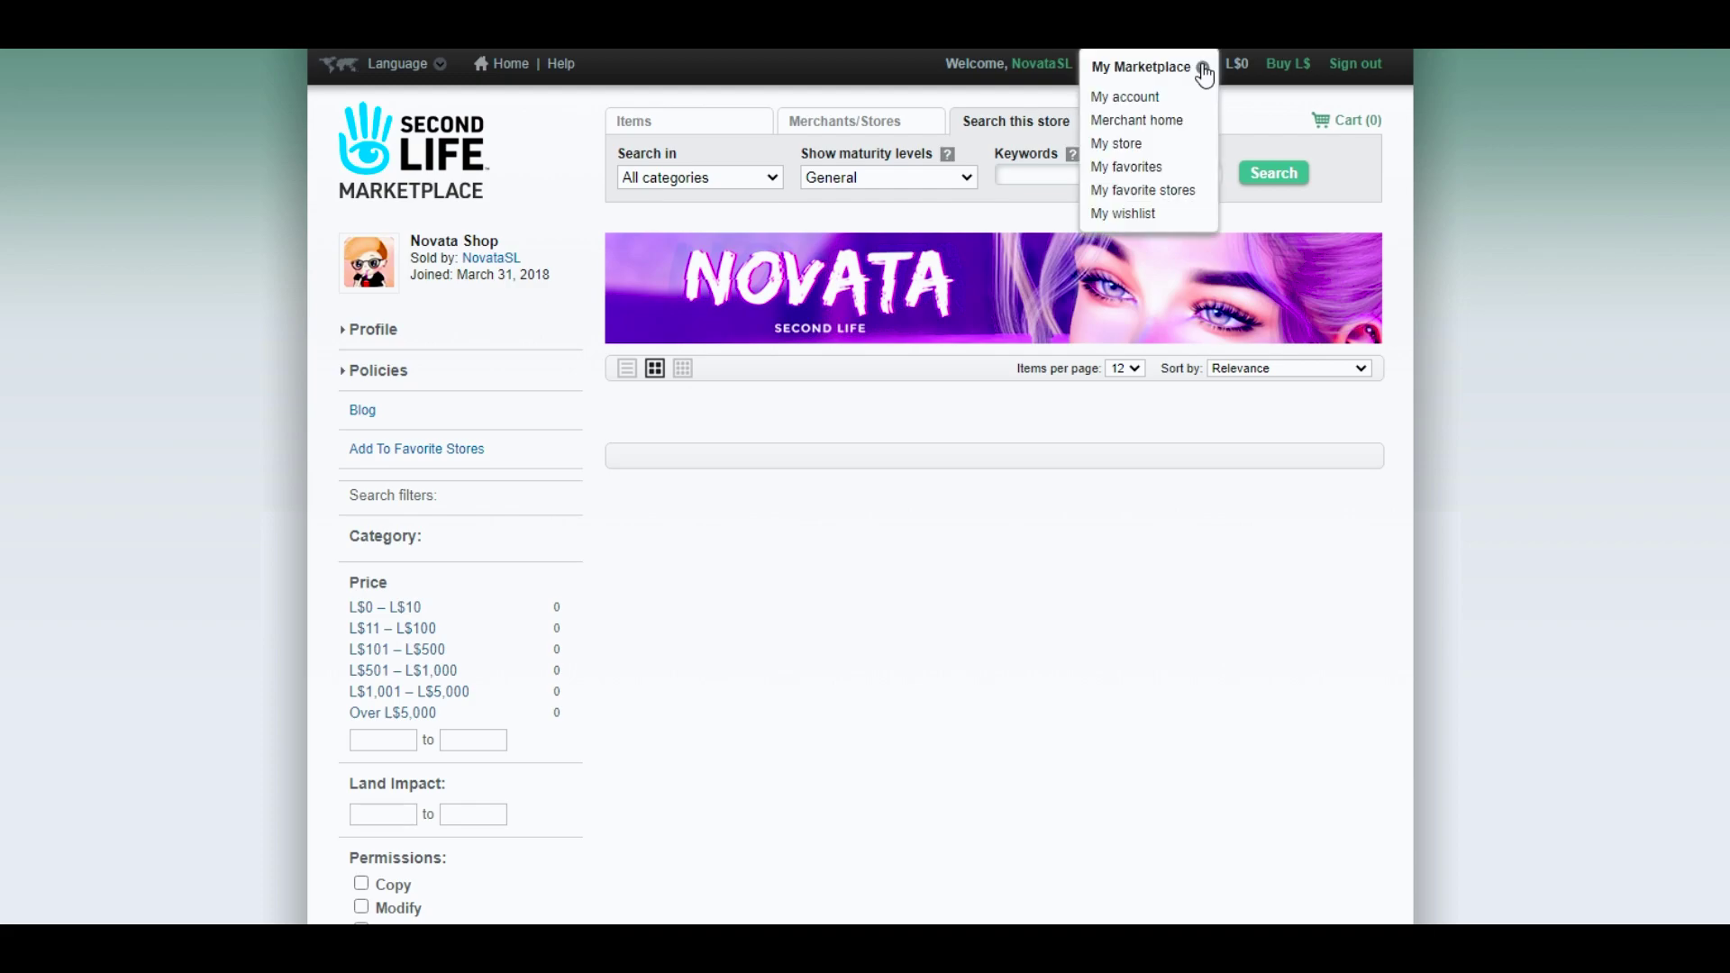
{"action": "left_click", "coordinate": [1166, 123]}
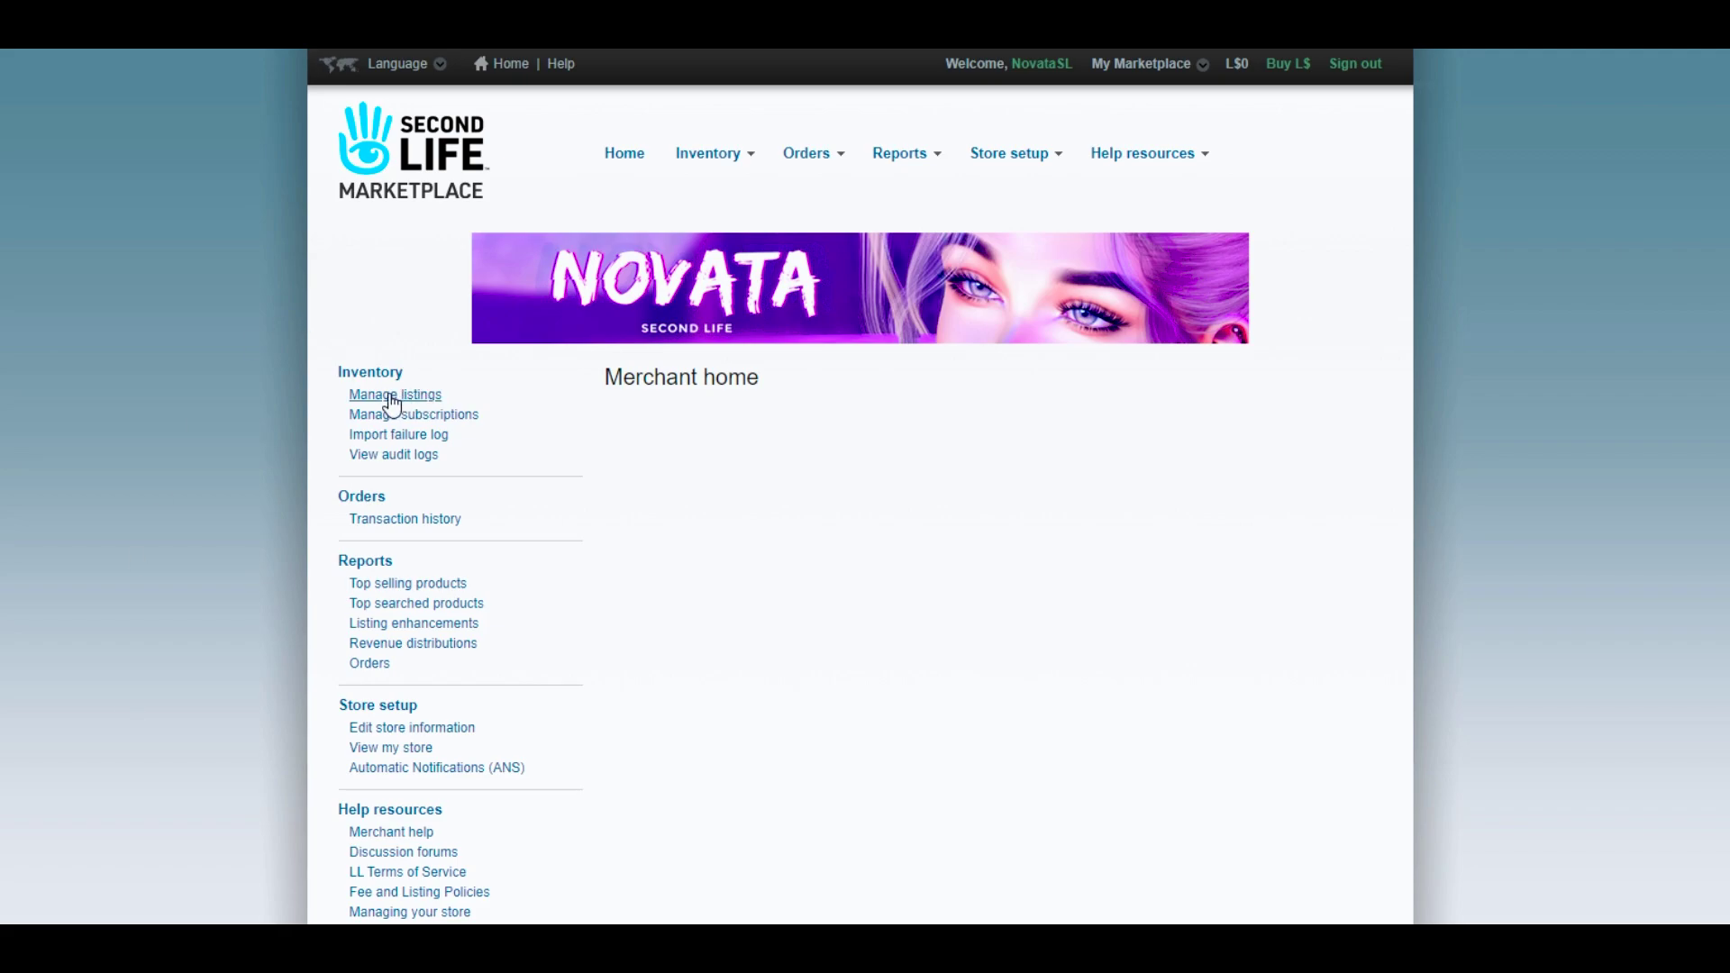
{"action": "left_click", "coordinate": [397, 398]}
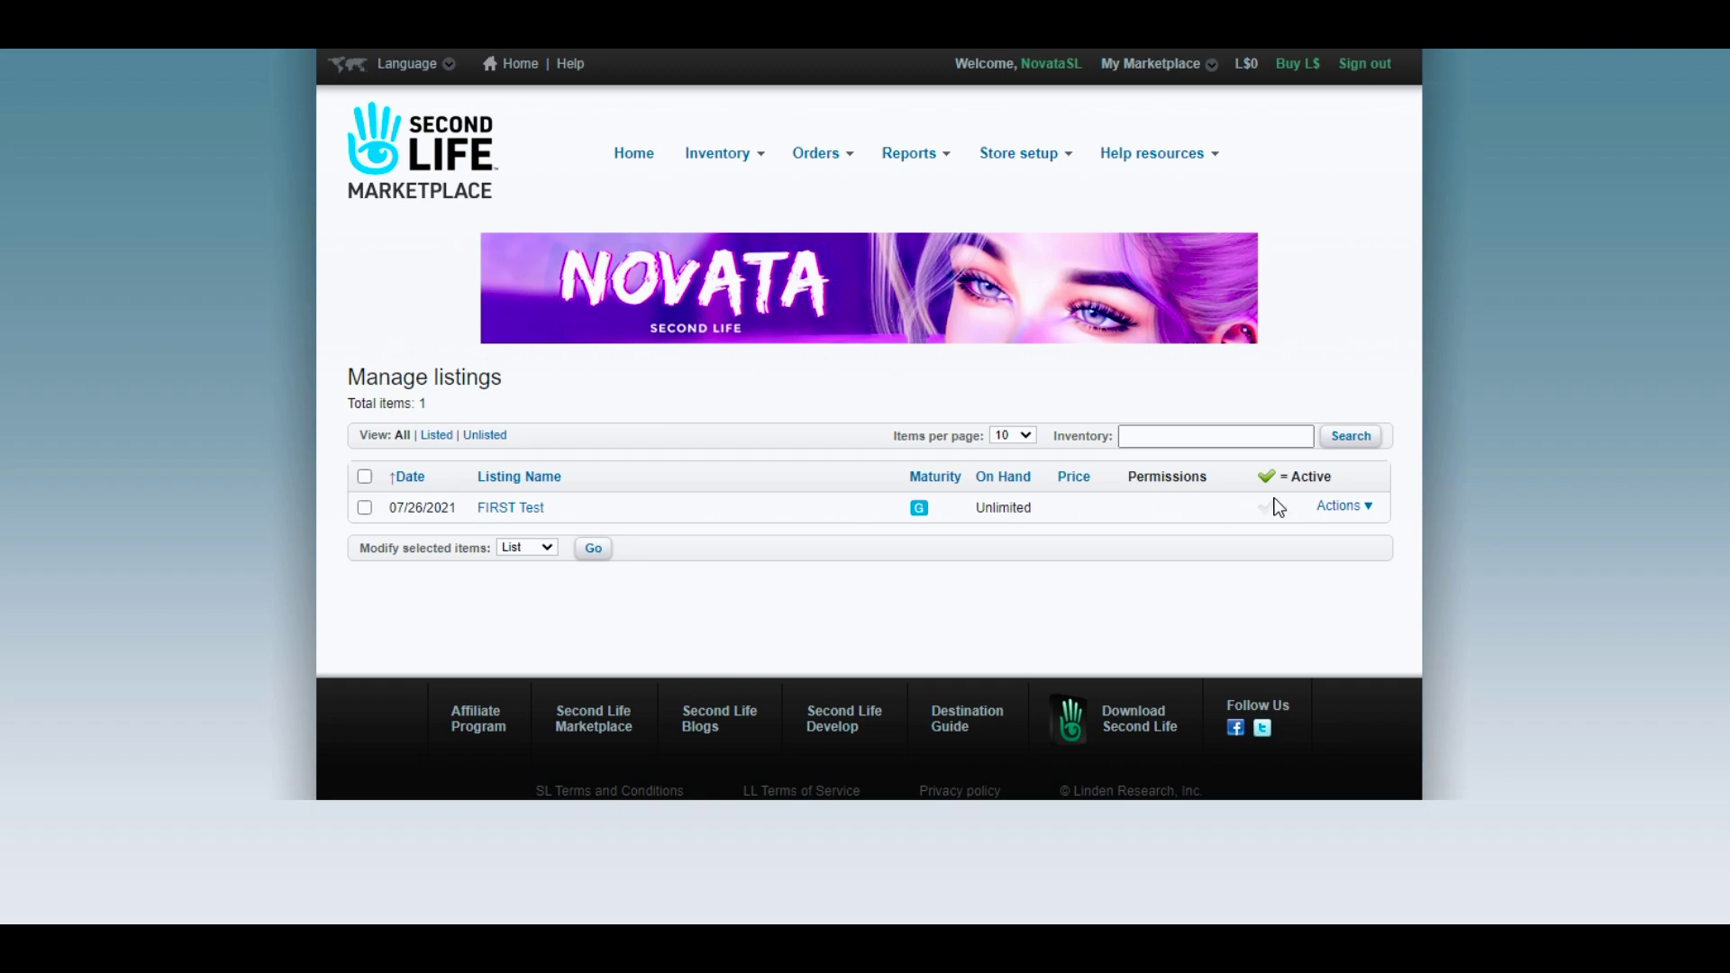
{"action": "left_click", "coordinate": [1365, 511]}
{"action": "left_click", "coordinate": [1287, 579]}
Step: Set the listing's item status to Active and allow the Copy permission
{"action": "scroll", "coordinate": [860, 487], "scroll_direction": "down", "scroll_amount": 15}
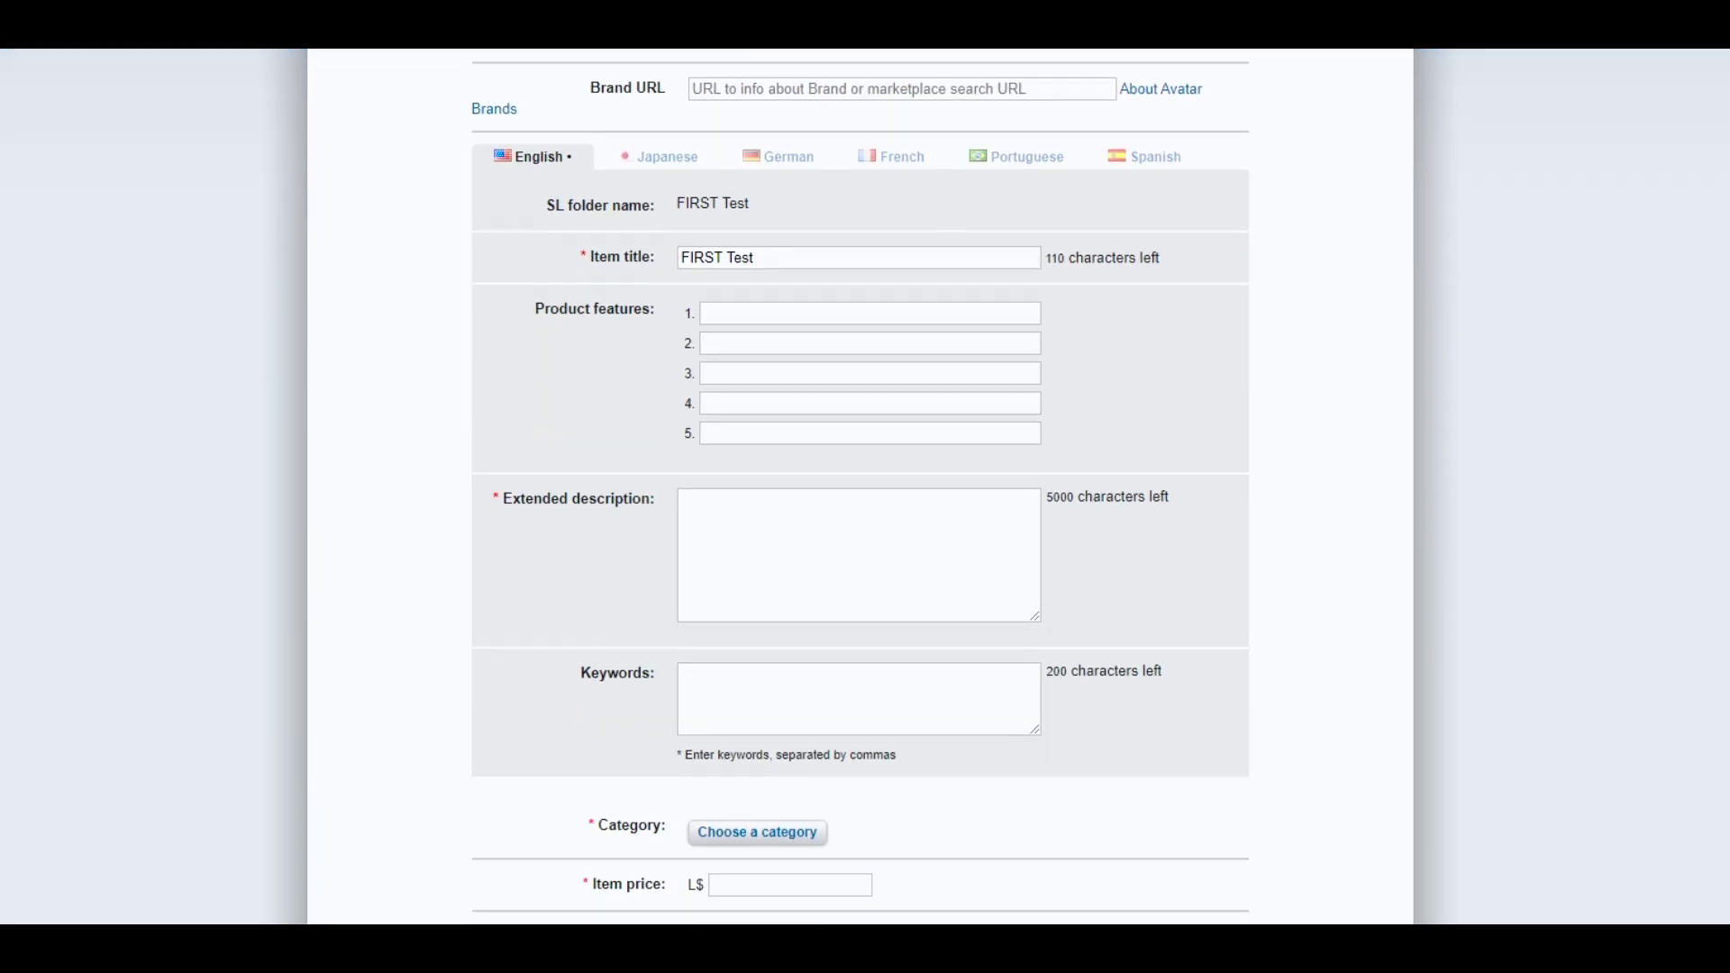
{"action": "scroll", "coordinate": [865, 487], "scroll_direction": "up", "scroll_amount": 15}
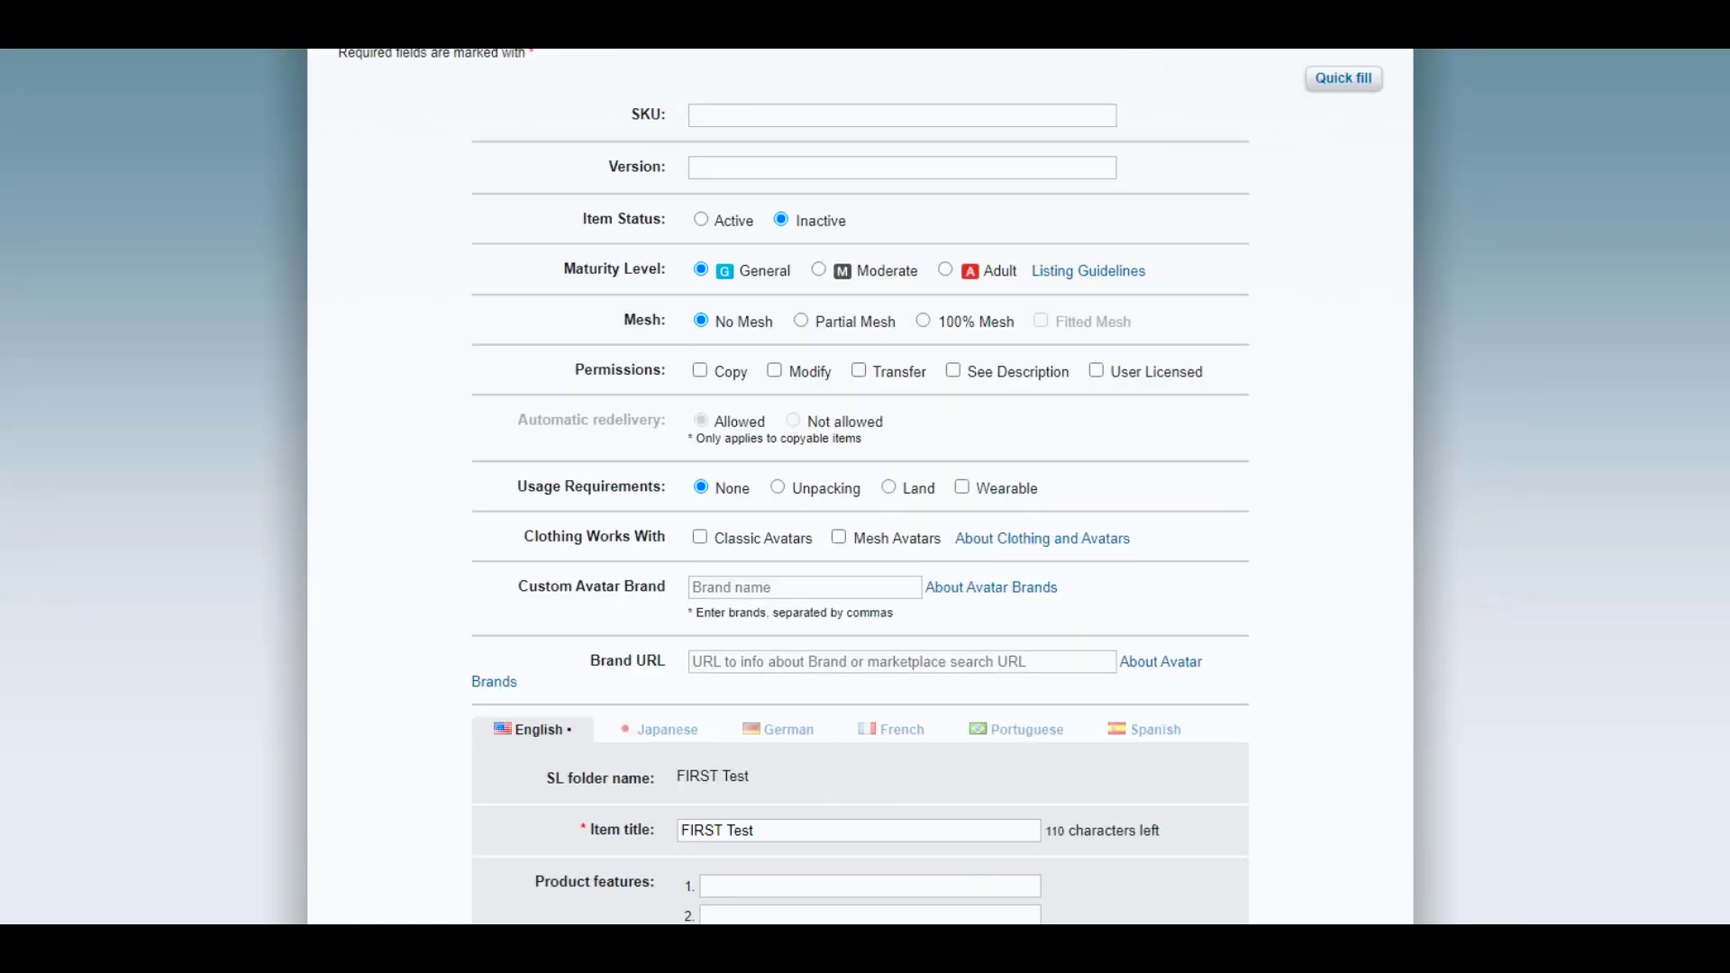
{"action": "left_click", "coordinate": [695, 334]}
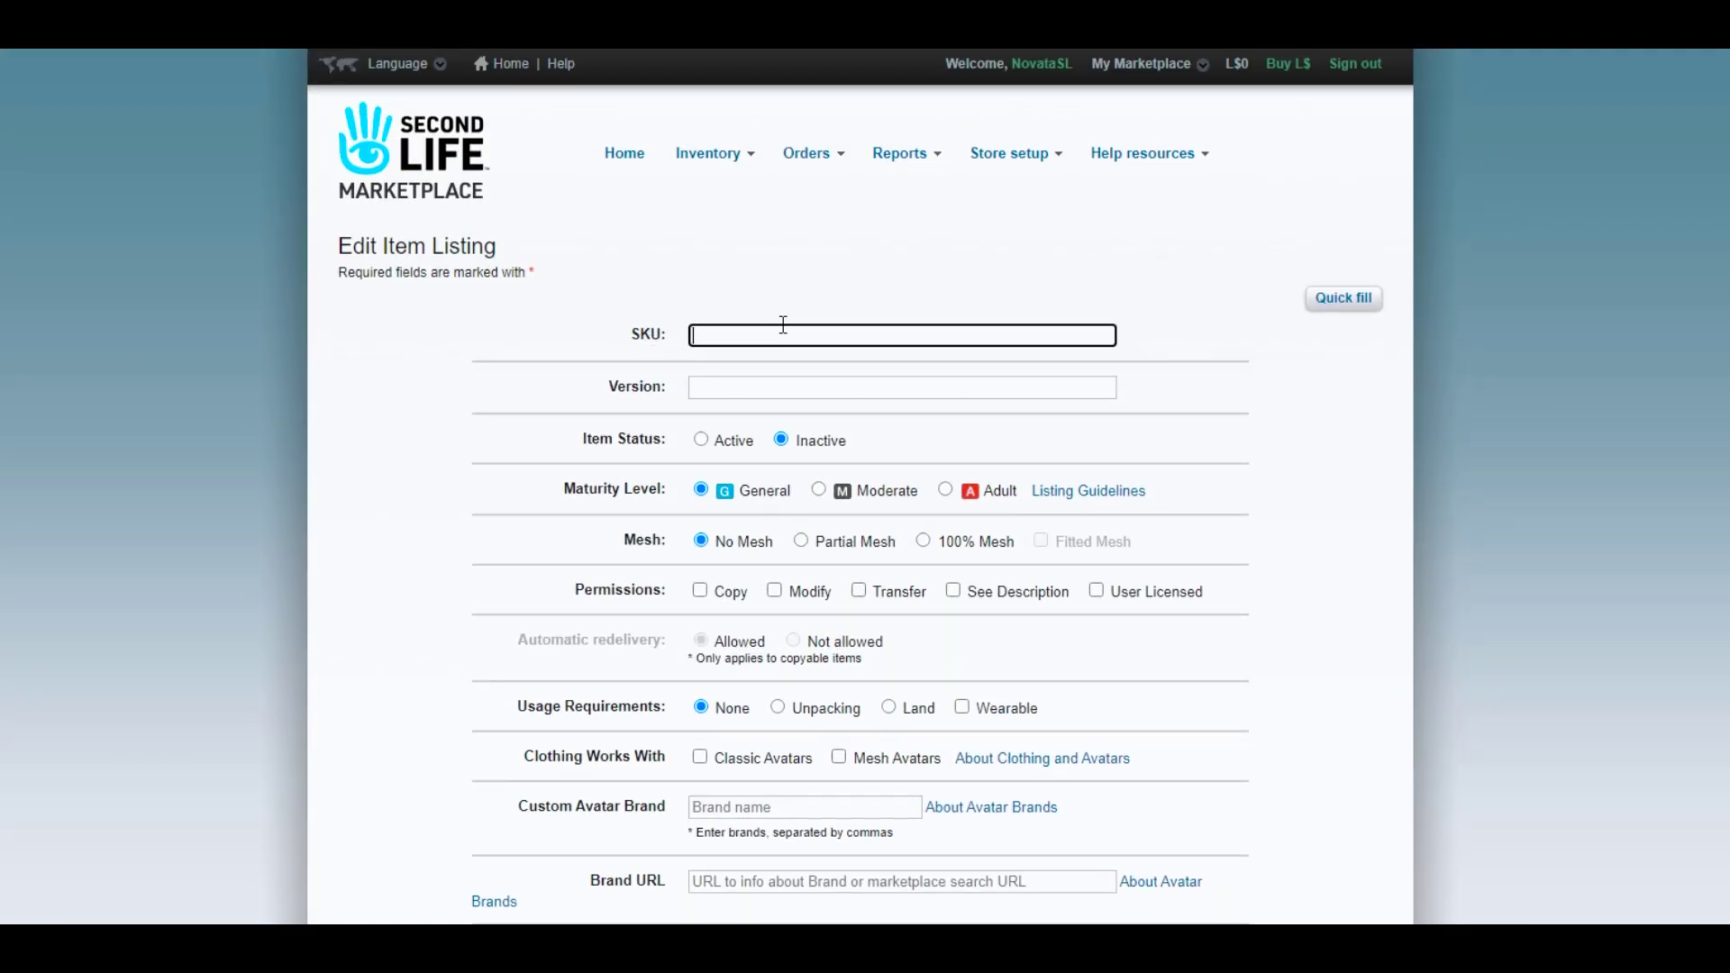
{"action": "left_click", "coordinate": [731, 390]}
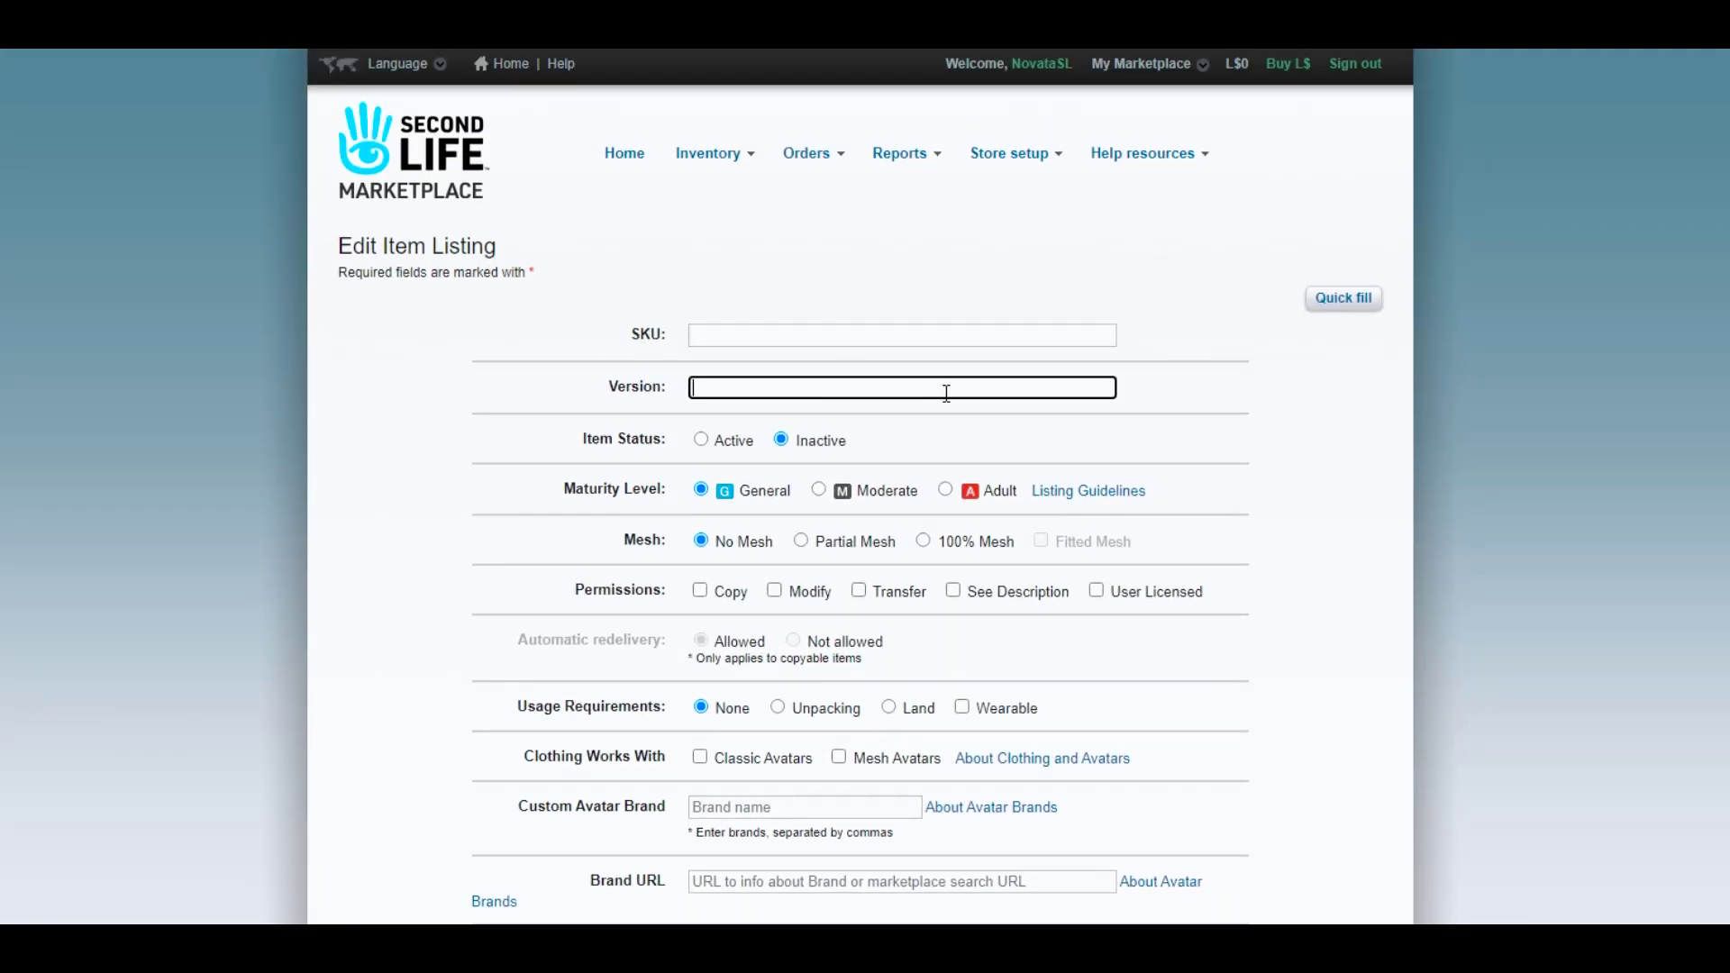
{"action": "left_click", "coordinate": [703, 440]}
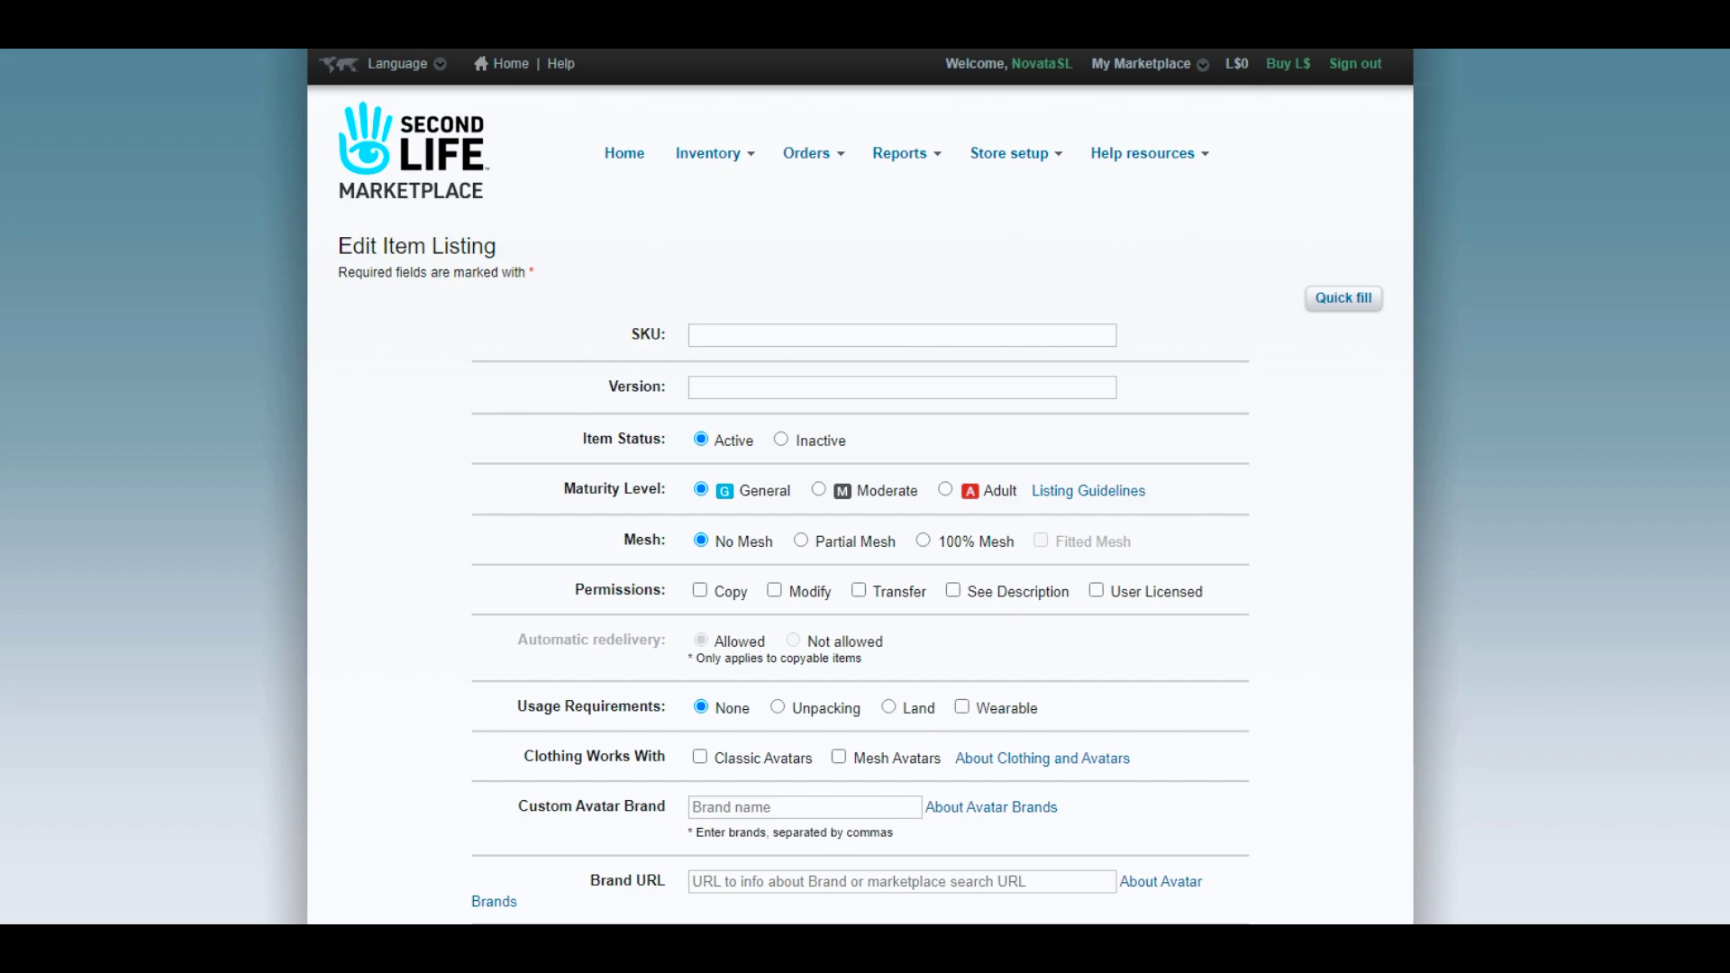
{"action": "scroll", "coordinate": [791, 310], "scroll_direction": "down", "scroll_amount": 3}
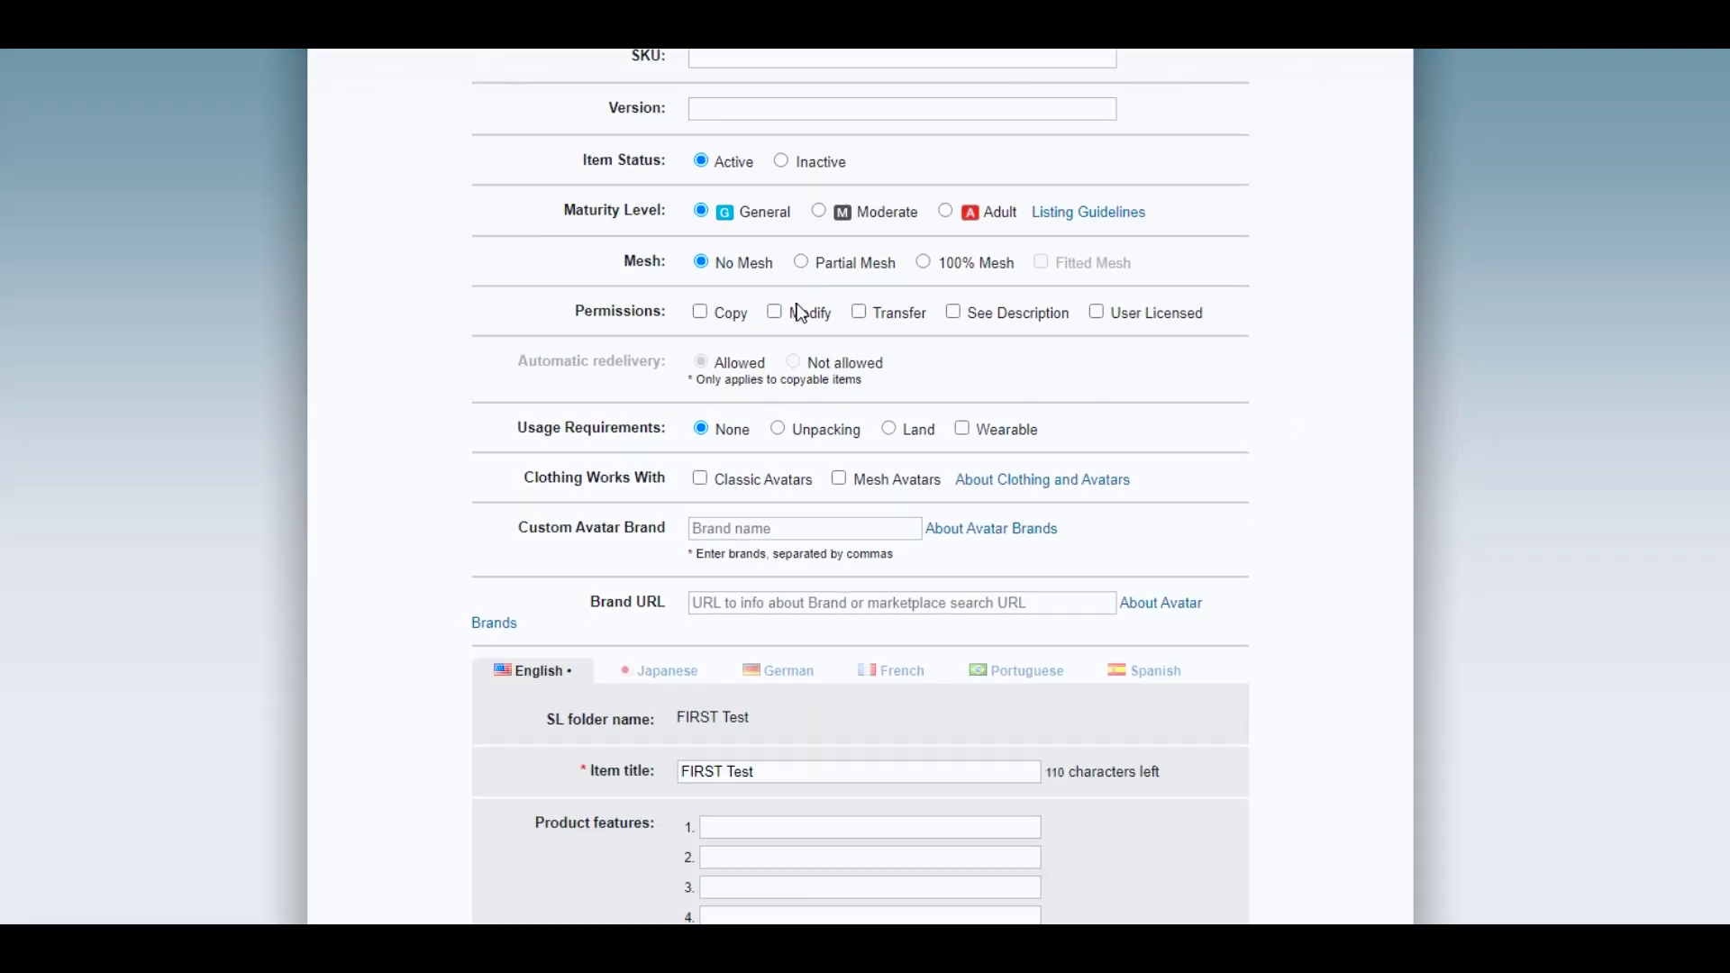
{"action": "left_click", "coordinate": [700, 312]}
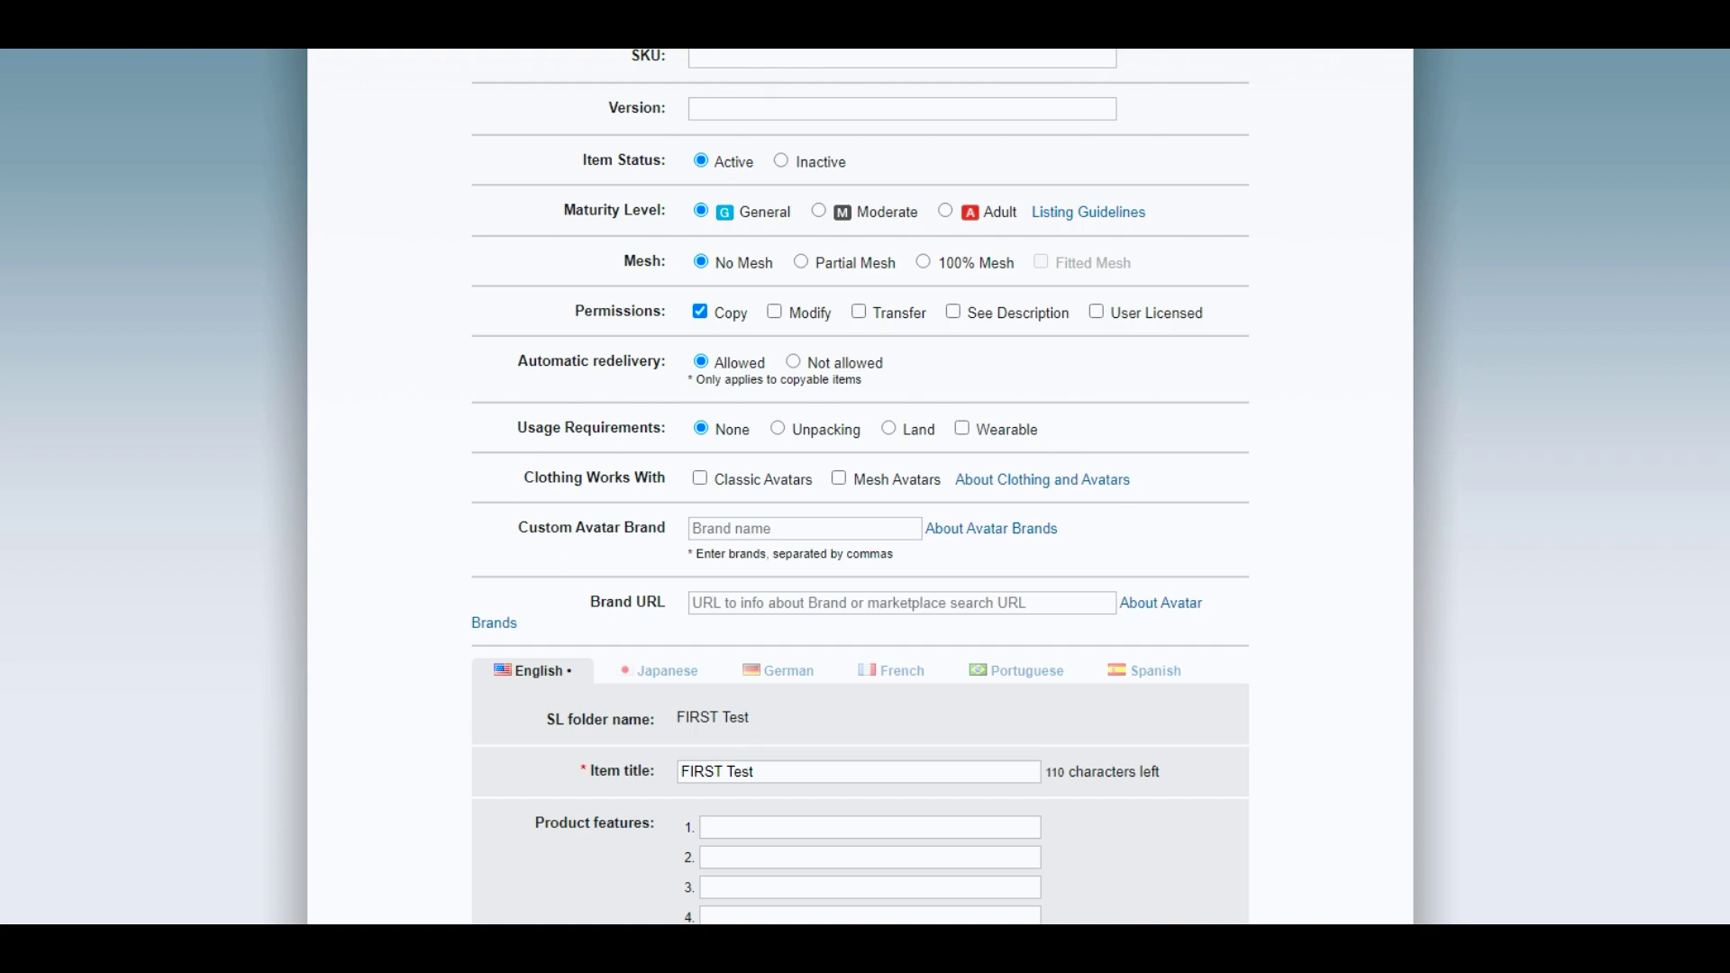
Step: Try to update the listing with its description, category and price left blank
{"action": "scroll", "coordinate": [860, 486], "scroll_direction": "down", "scroll_amount": 10}
{"action": "scroll", "coordinate": [861, 487], "scroll_direction": "up", "scroll_amount": 10}
{"action": "scroll", "coordinate": [860, 487], "scroll_direction": "up", "scroll_amount": 3}
{"action": "scroll", "coordinate": [861, 487], "scroll_direction": "down", "scroll_amount": 18}
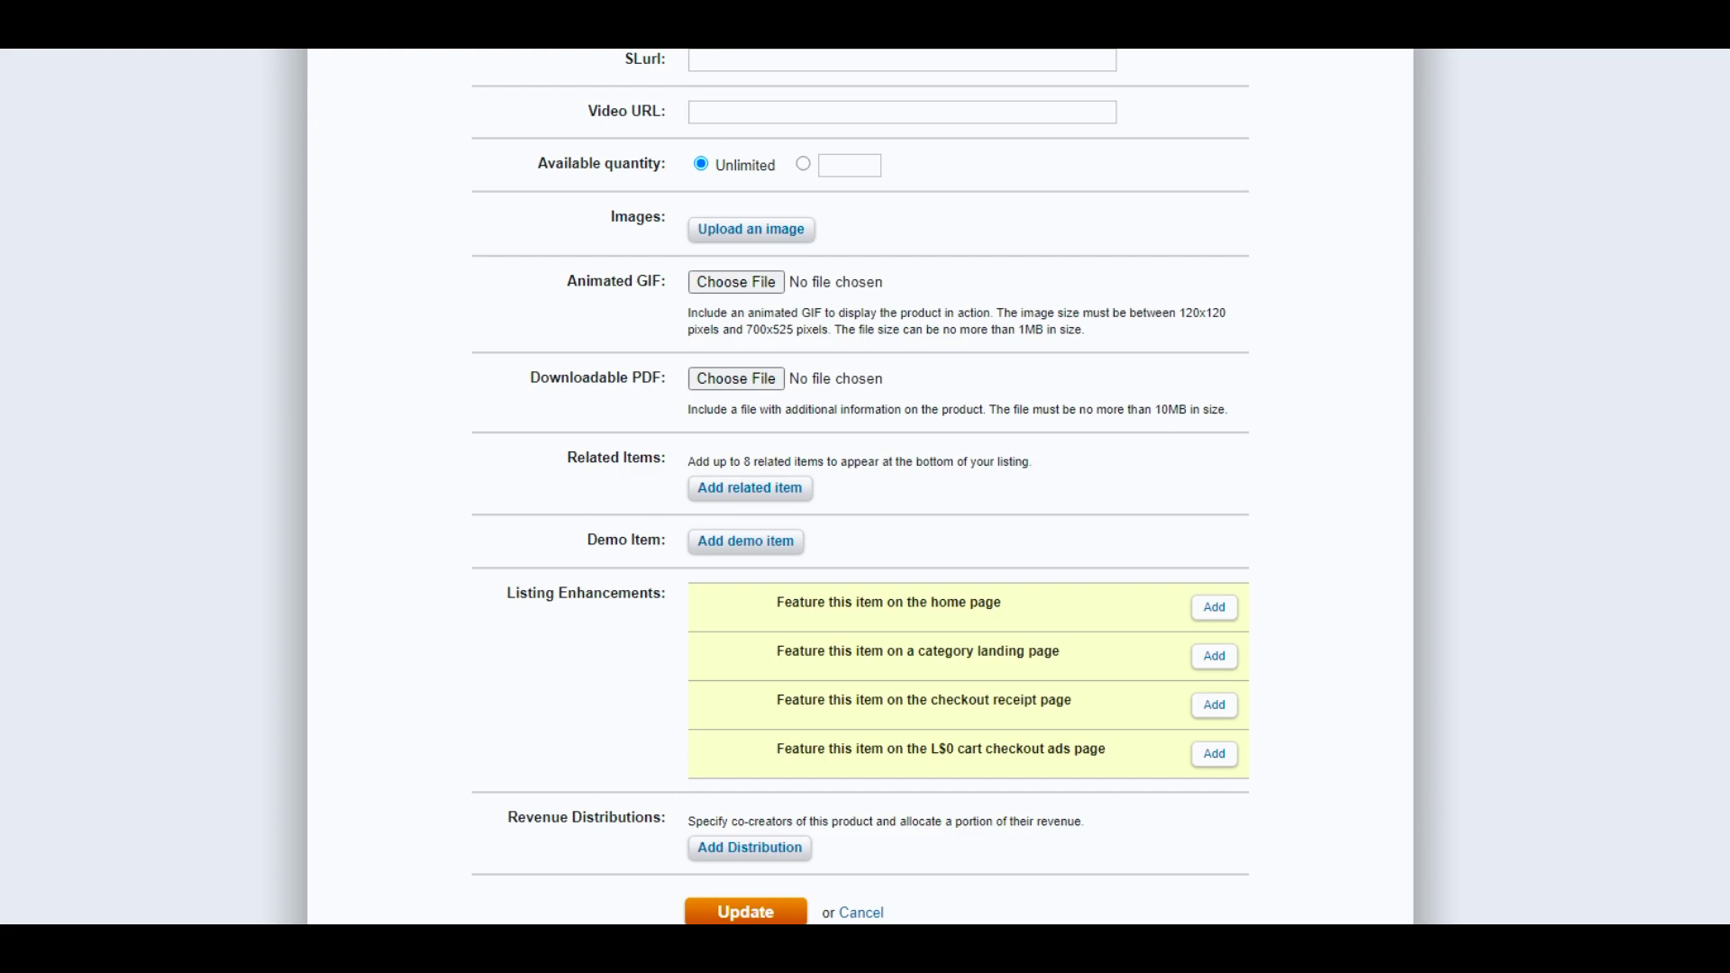
{"action": "left_click", "coordinate": [732, 913]}
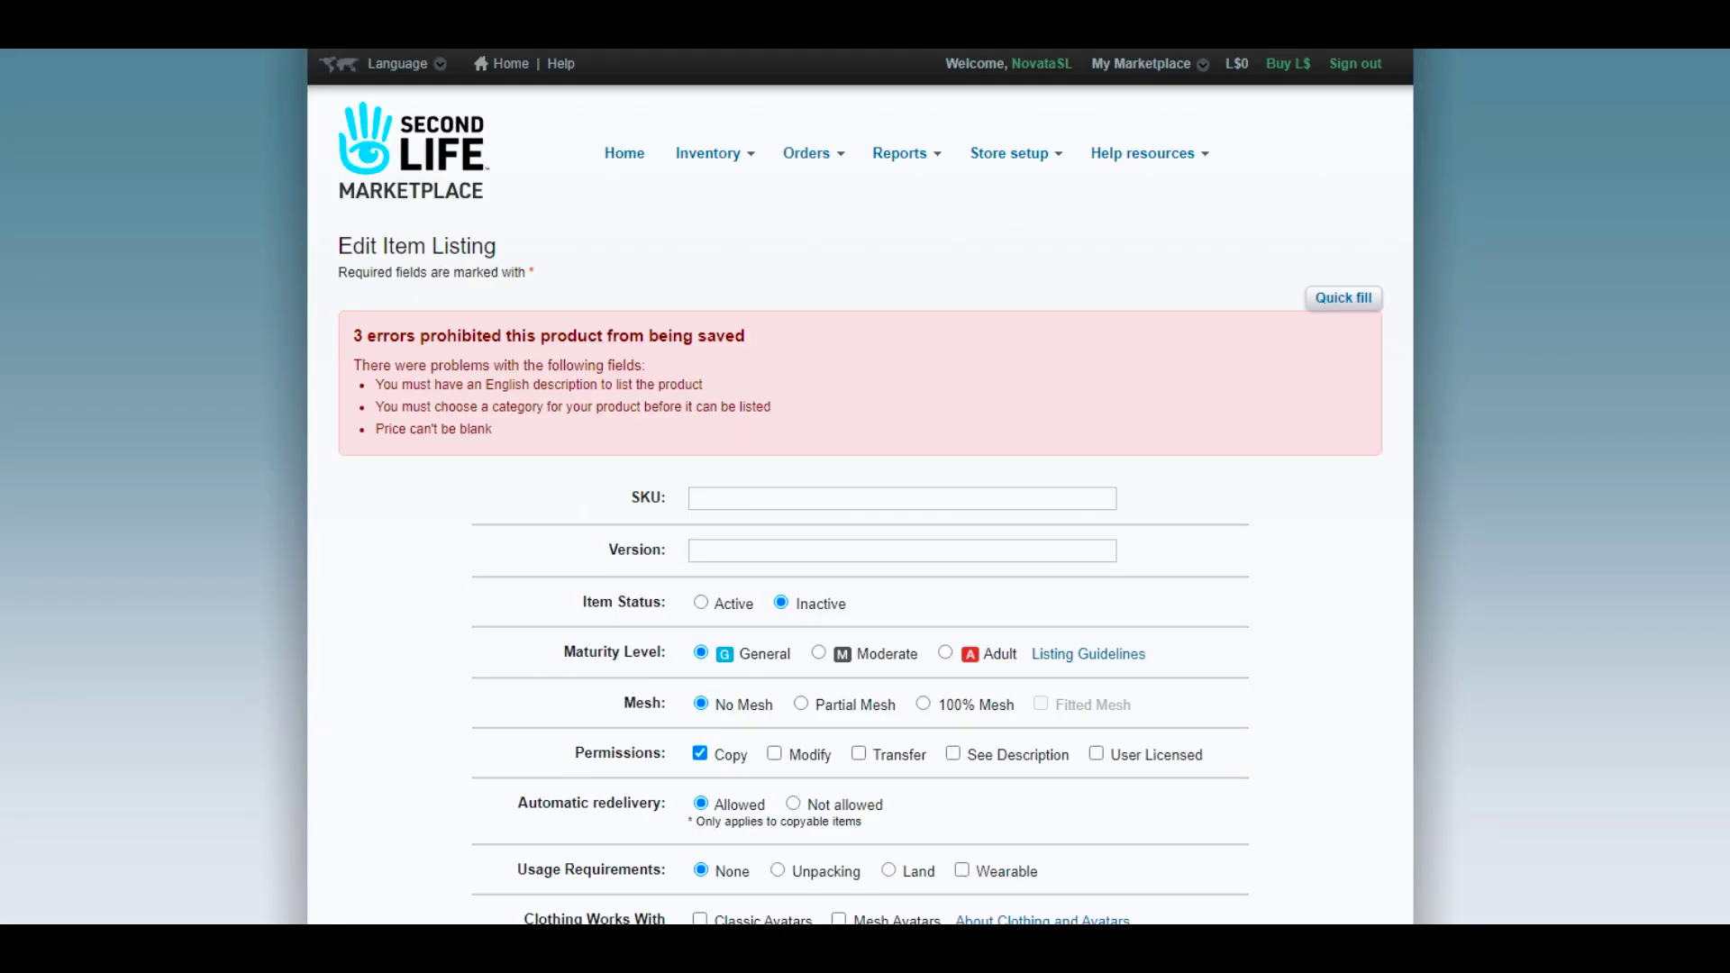
Step: Examine which fields are reported as problems in the item listing
{"action": "left_click_drag", "start_coordinate": [392, 384], "coordinate": [707, 384]}
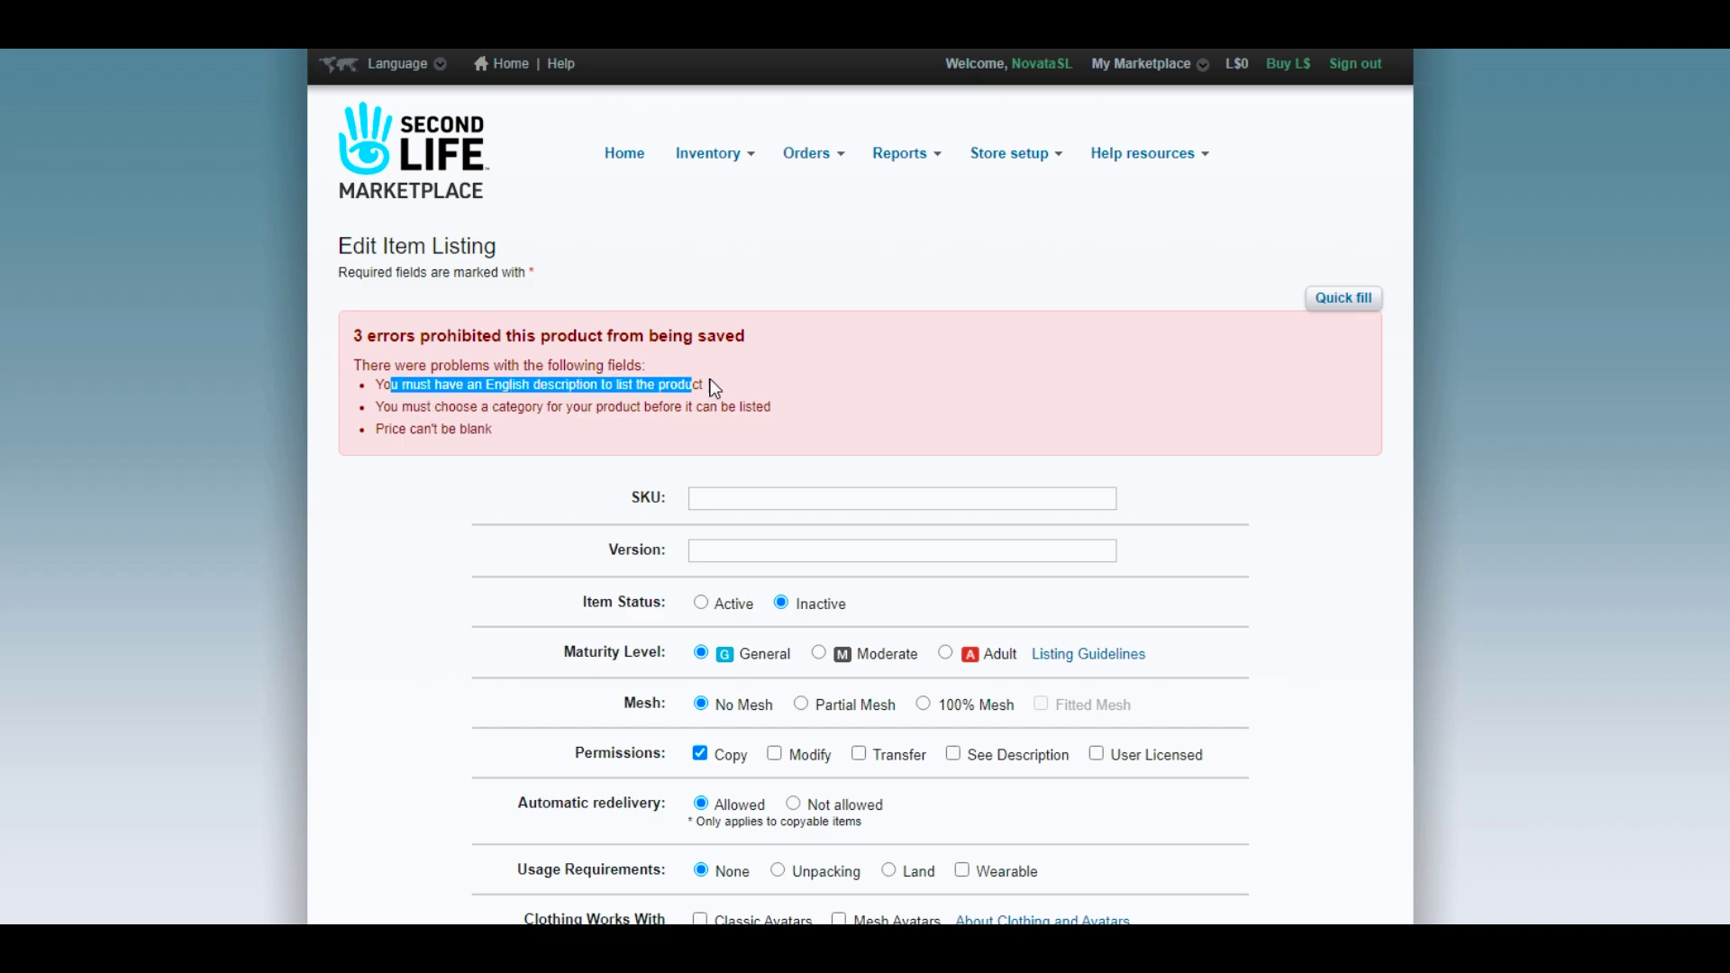
{"action": "left_click_drag", "start_coordinate": [384, 405], "coordinate": [774, 407]}
{"action": "left_click_drag", "start_coordinate": [544, 425], "coordinate": [384, 426]}
{"action": "left_click", "coordinate": [501, 443]}
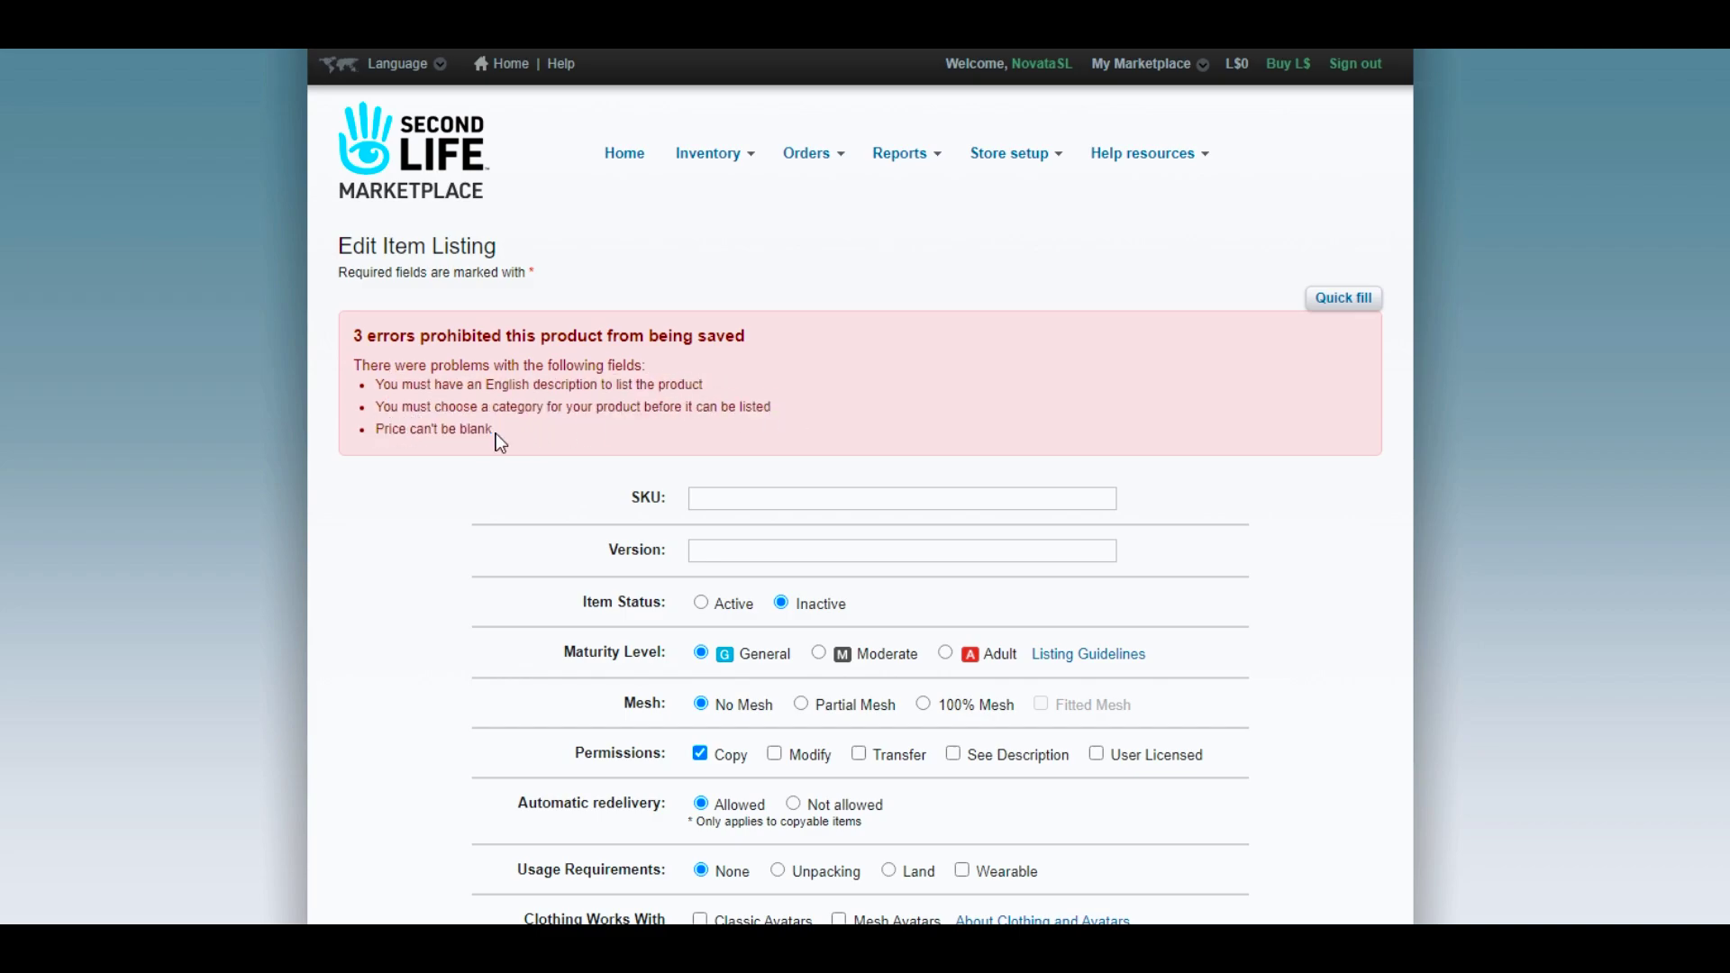
Step: Change the English item title to "Sample tutorial"
{"action": "scroll", "coordinate": [861, 486], "scroll_direction": "down", "scroll_amount": 20}
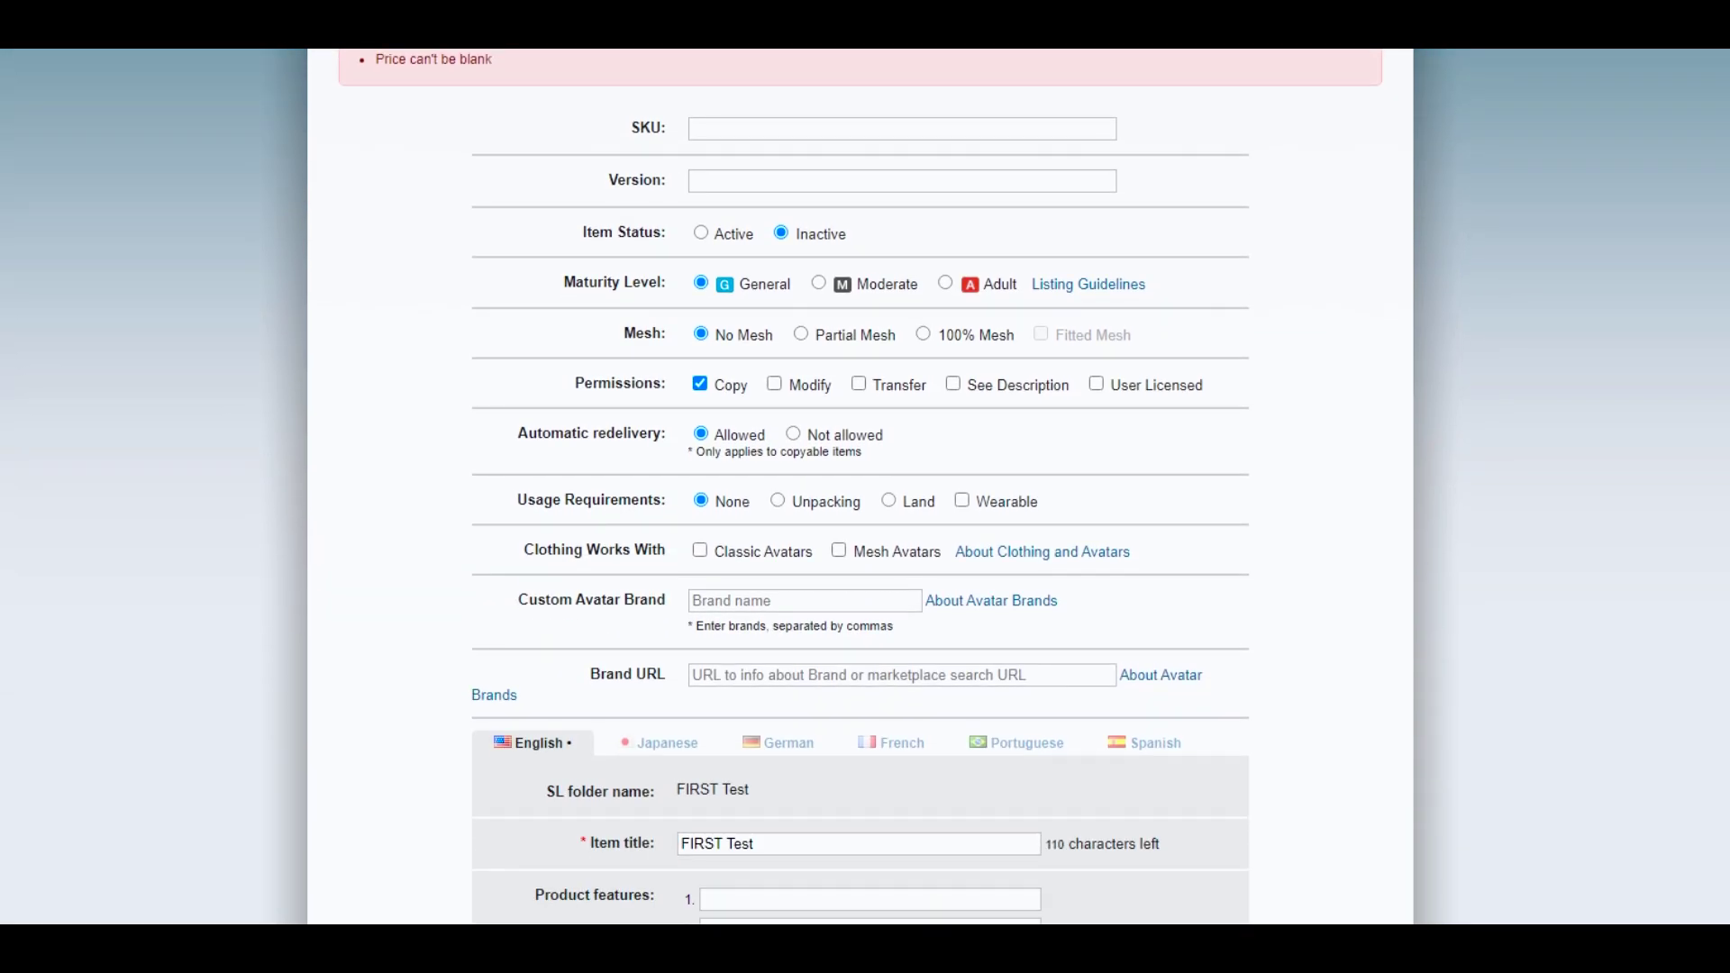
{"action": "scroll", "coordinate": [677, 528], "scroll_direction": "up", "scroll_amount": 12}
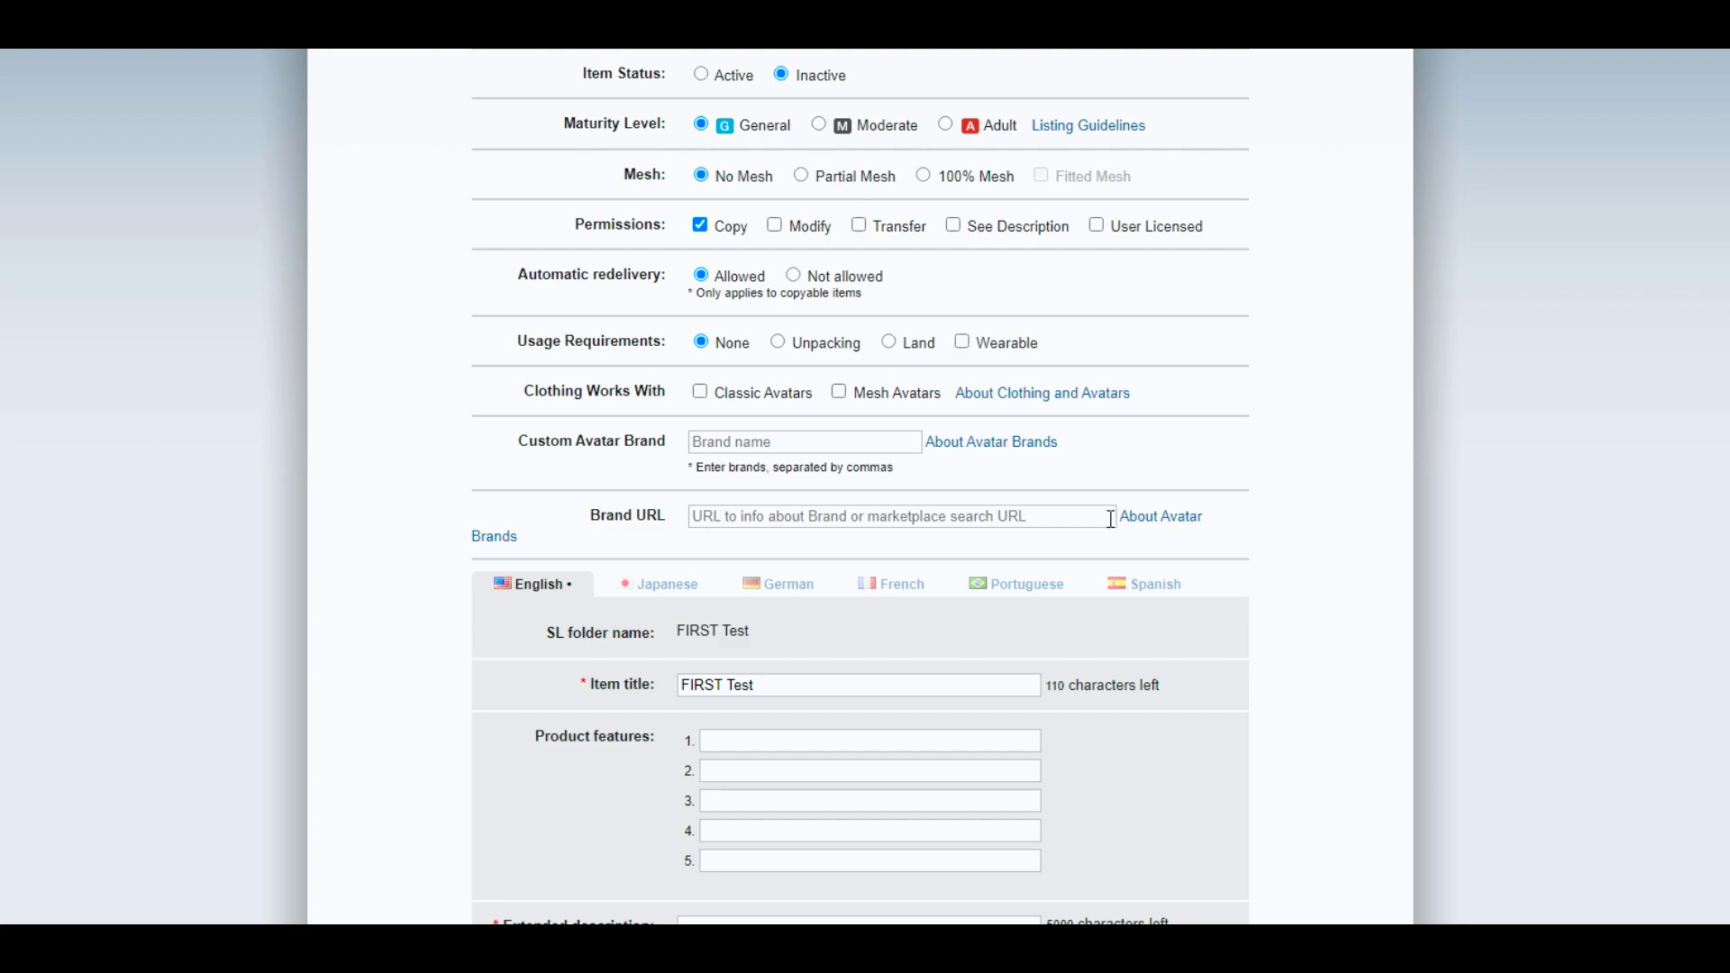
{"action": "scroll", "coordinate": [661, 629], "scroll_direction": "down", "scroll_amount": 4}
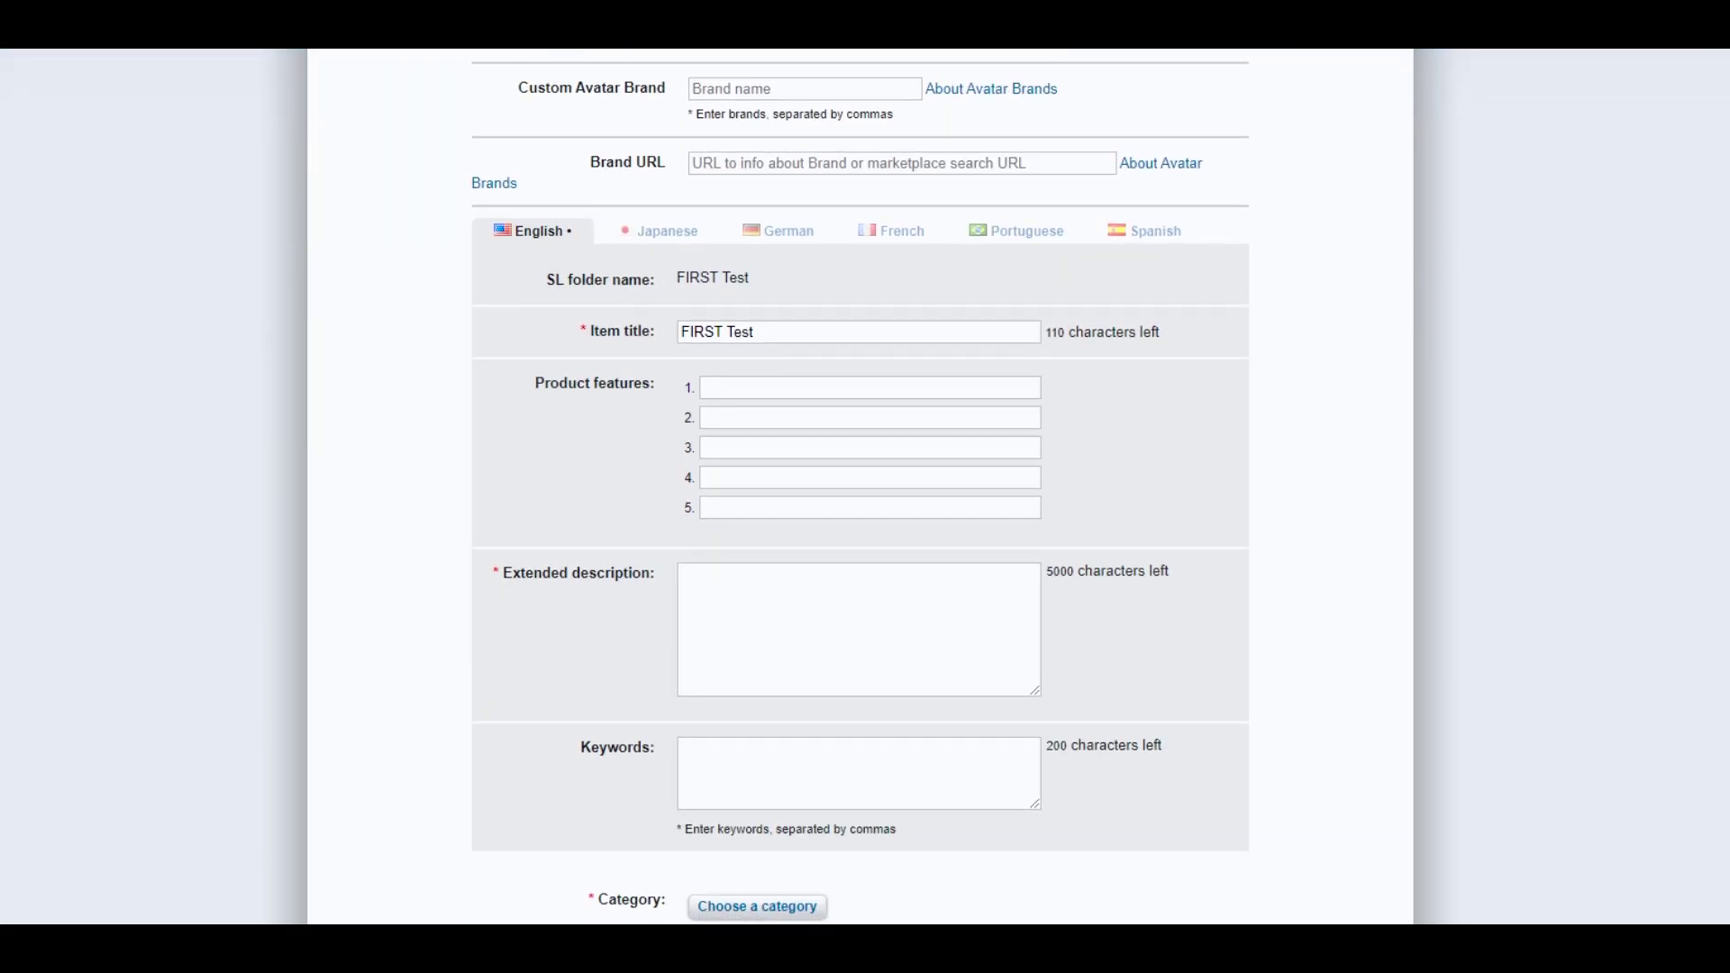
{"action": "left_click_drag", "start_coordinate": [802, 341], "coordinate": [677, 342]}
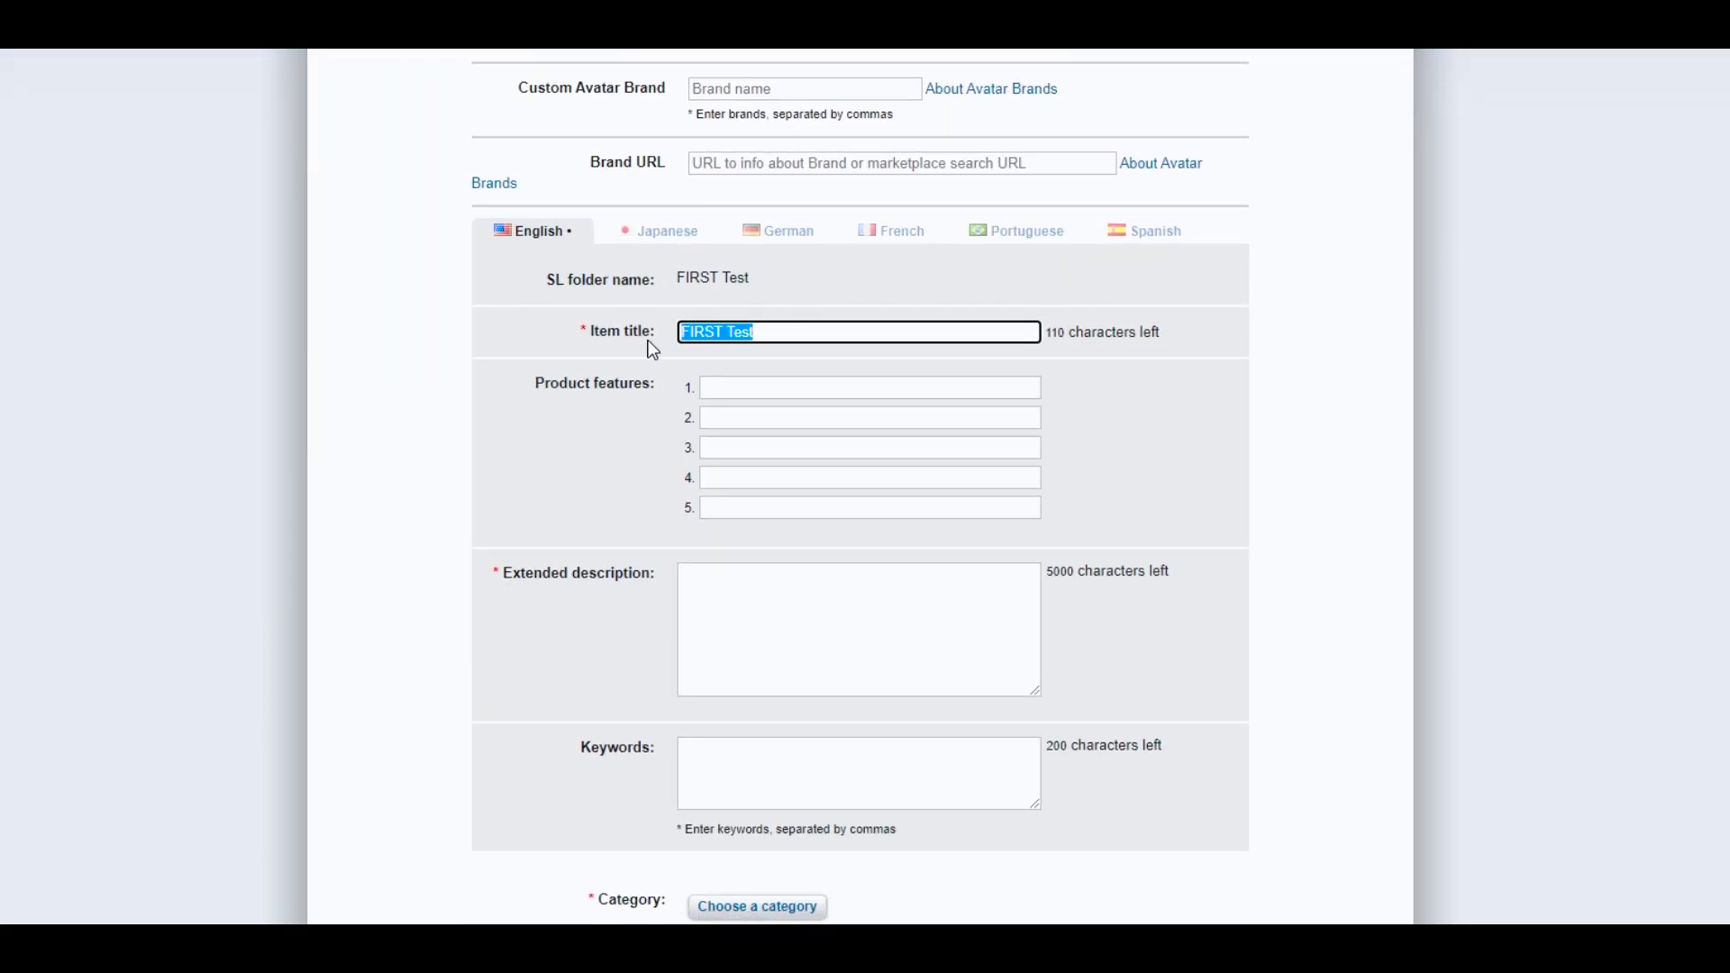
{"action": "type", "text": "Sample tutorial"}
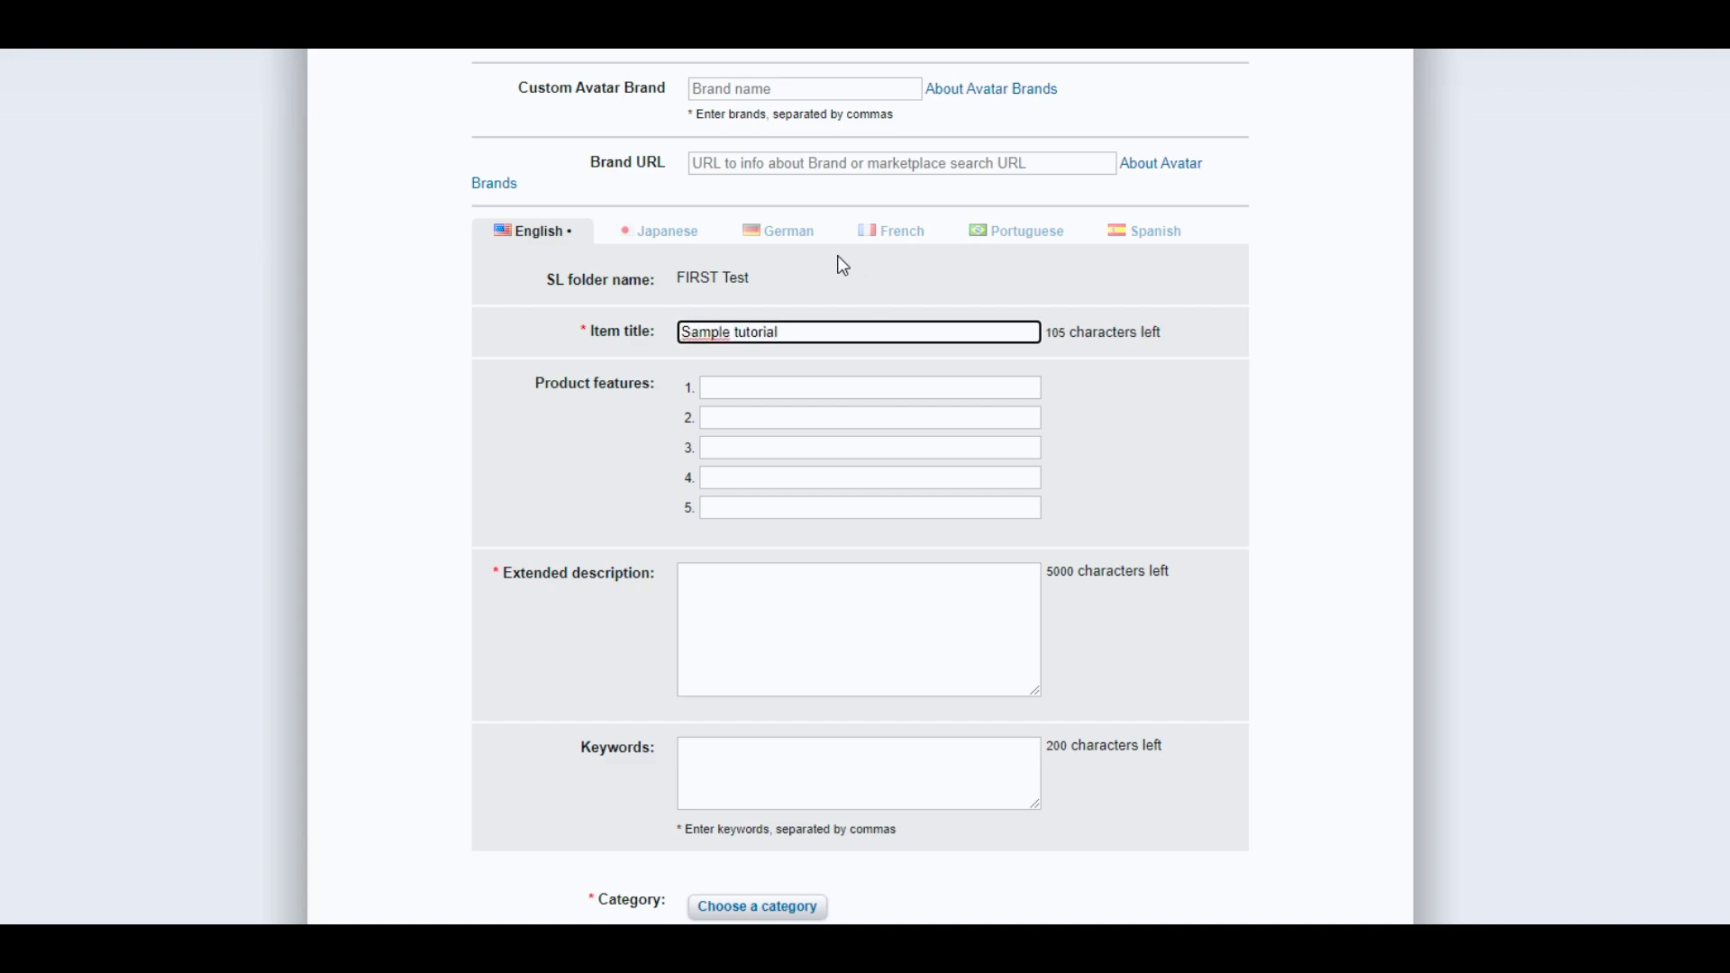
Step: Look through the Japanese, German, French, Portuguese and Spanish versions of the listing texts and return to English
{"action": "left_click", "coordinate": [1154, 231]}
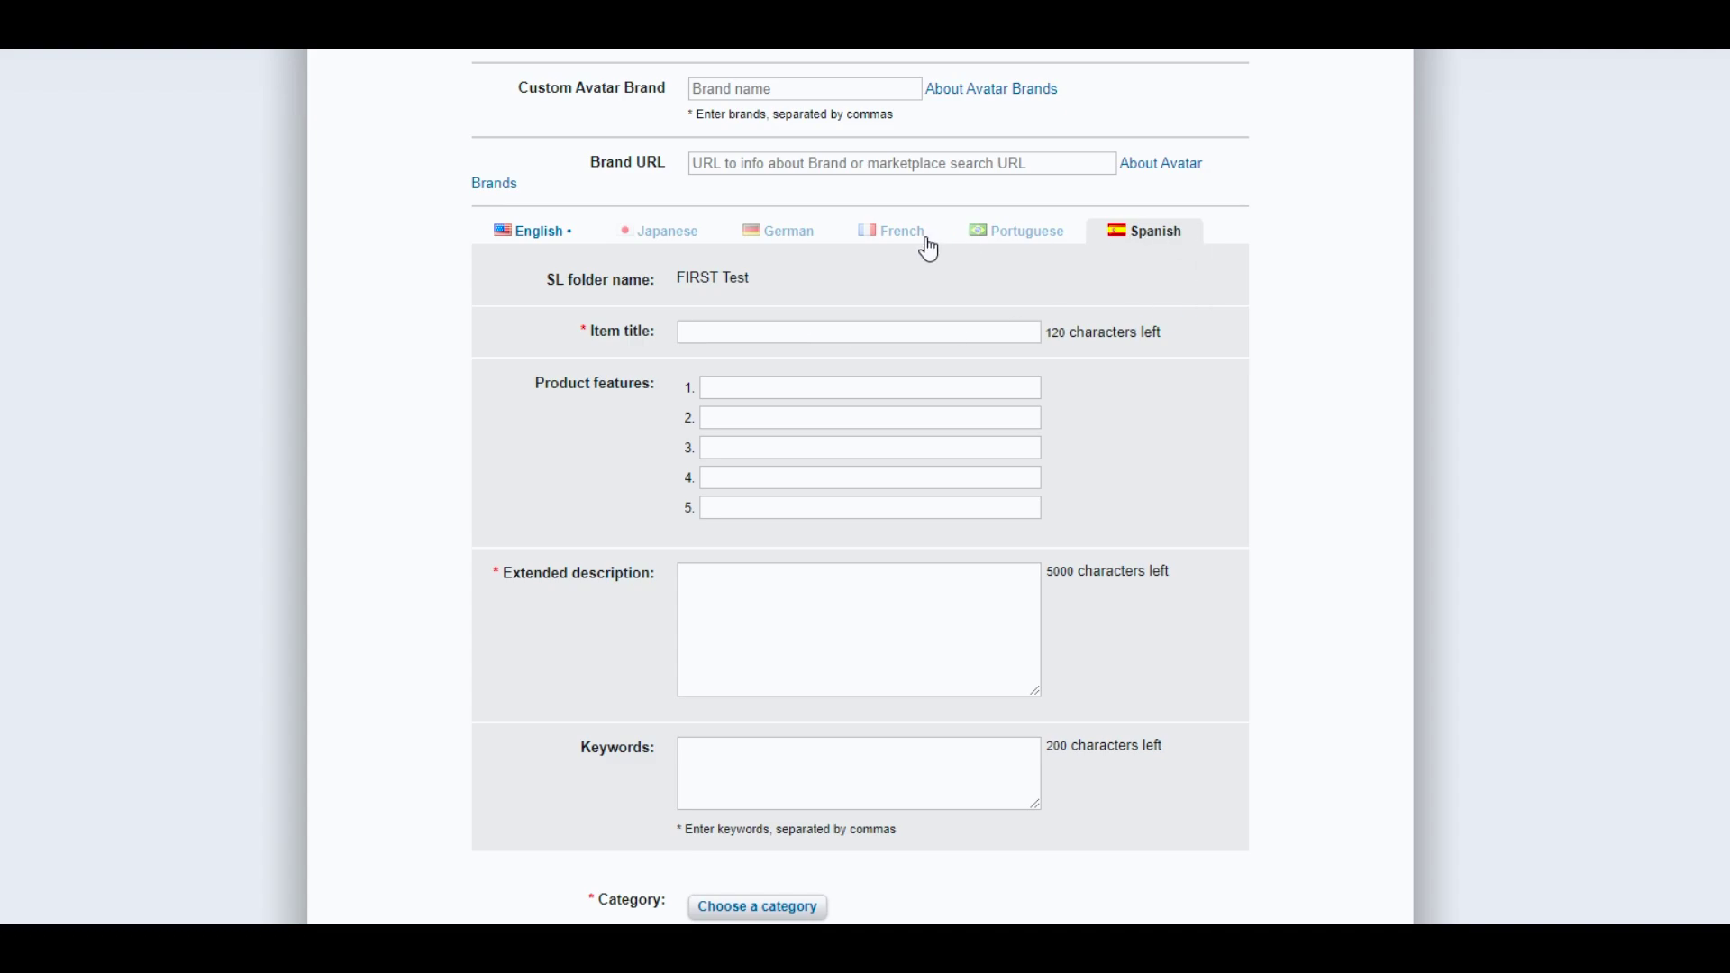
{"action": "left_click", "coordinate": [531, 236]}
{"action": "left_click", "coordinate": [678, 245]}
{"action": "left_click", "coordinate": [795, 239]}
{"action": "left_click", "coordinate": [892, 236]}
{"action": "left_click", "coordinate": [1016, 237]}
{"action": "left_click", "coordinate": [1131, 236]}
{"action": "left_click", "coordinate": [516, 238]}
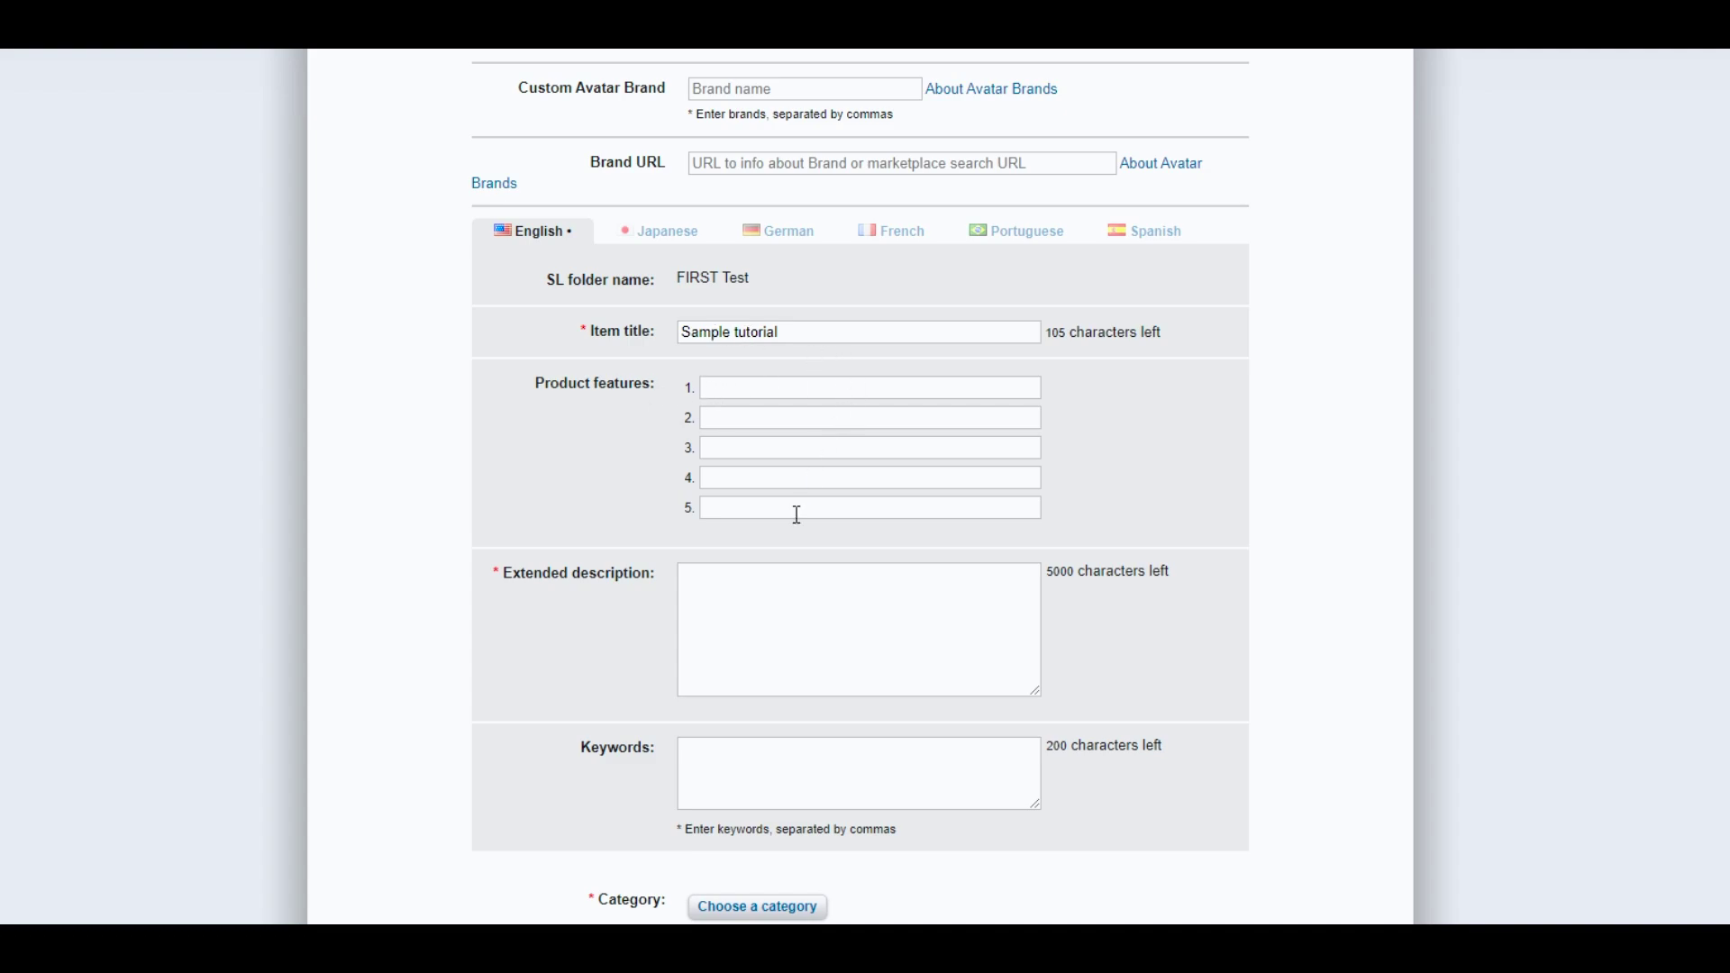
Step: Enter "TEST video" as the extended description and leave the keywords blank
{"action": "left_click", "coordinate": [760, 632]}
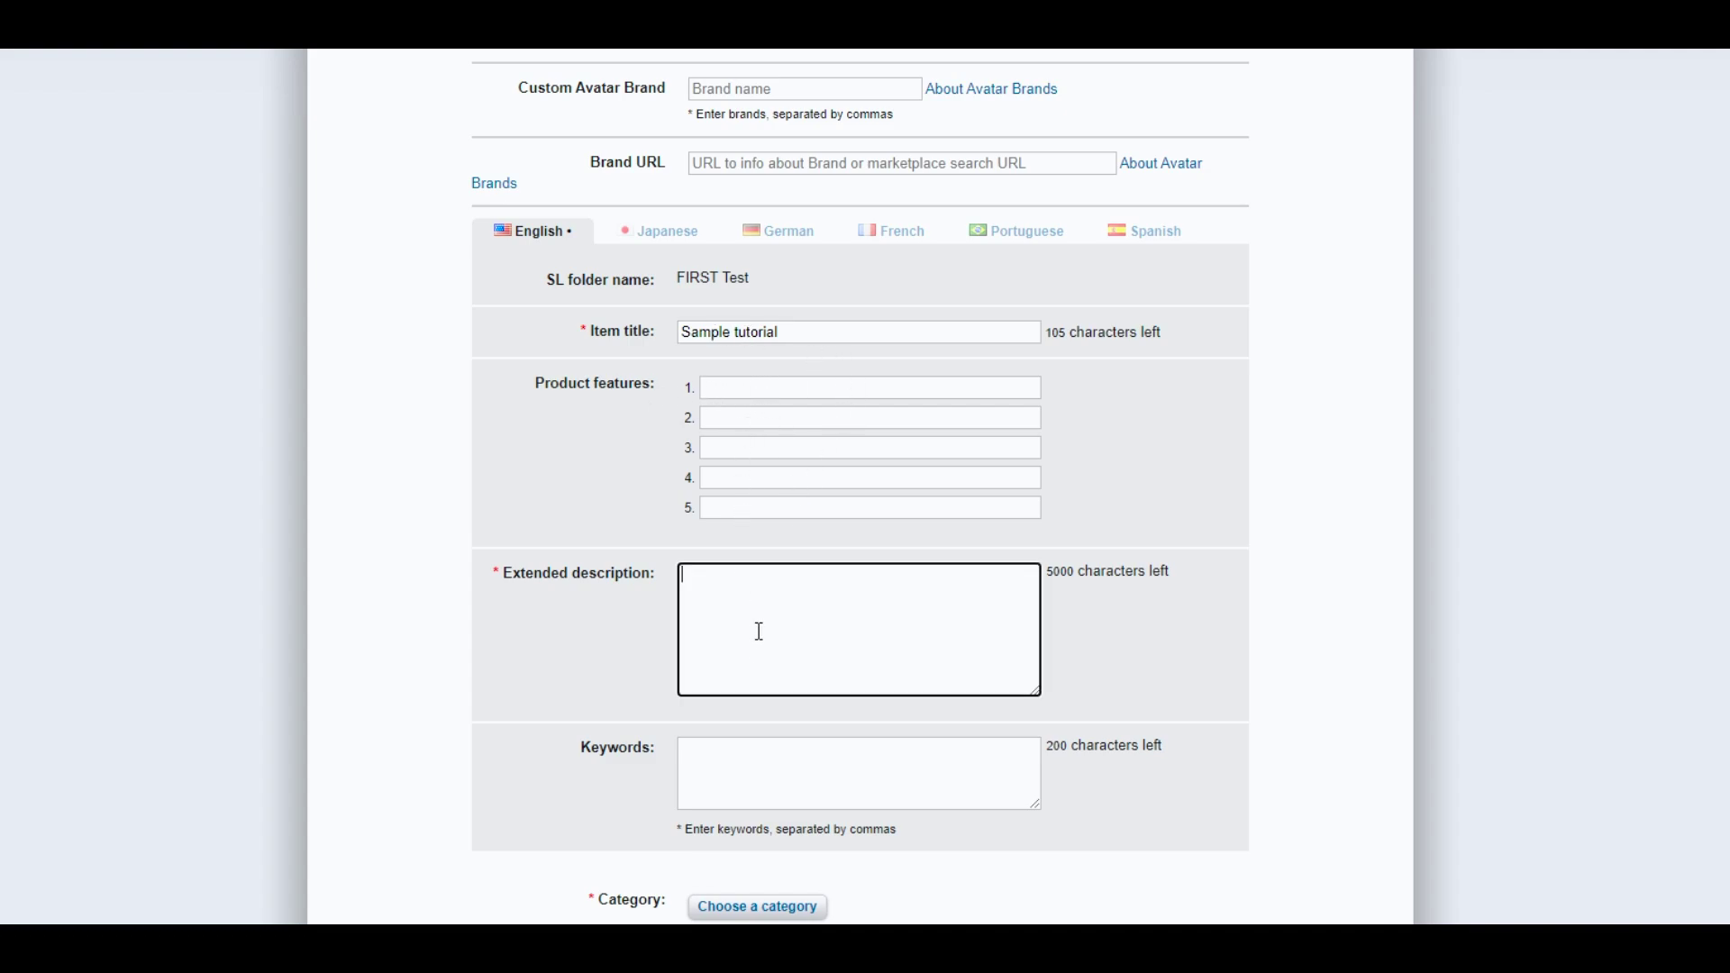
{"action": "type", "text": "TEST video"}
{"action": "left_click", "coordinate": [877, 750]}
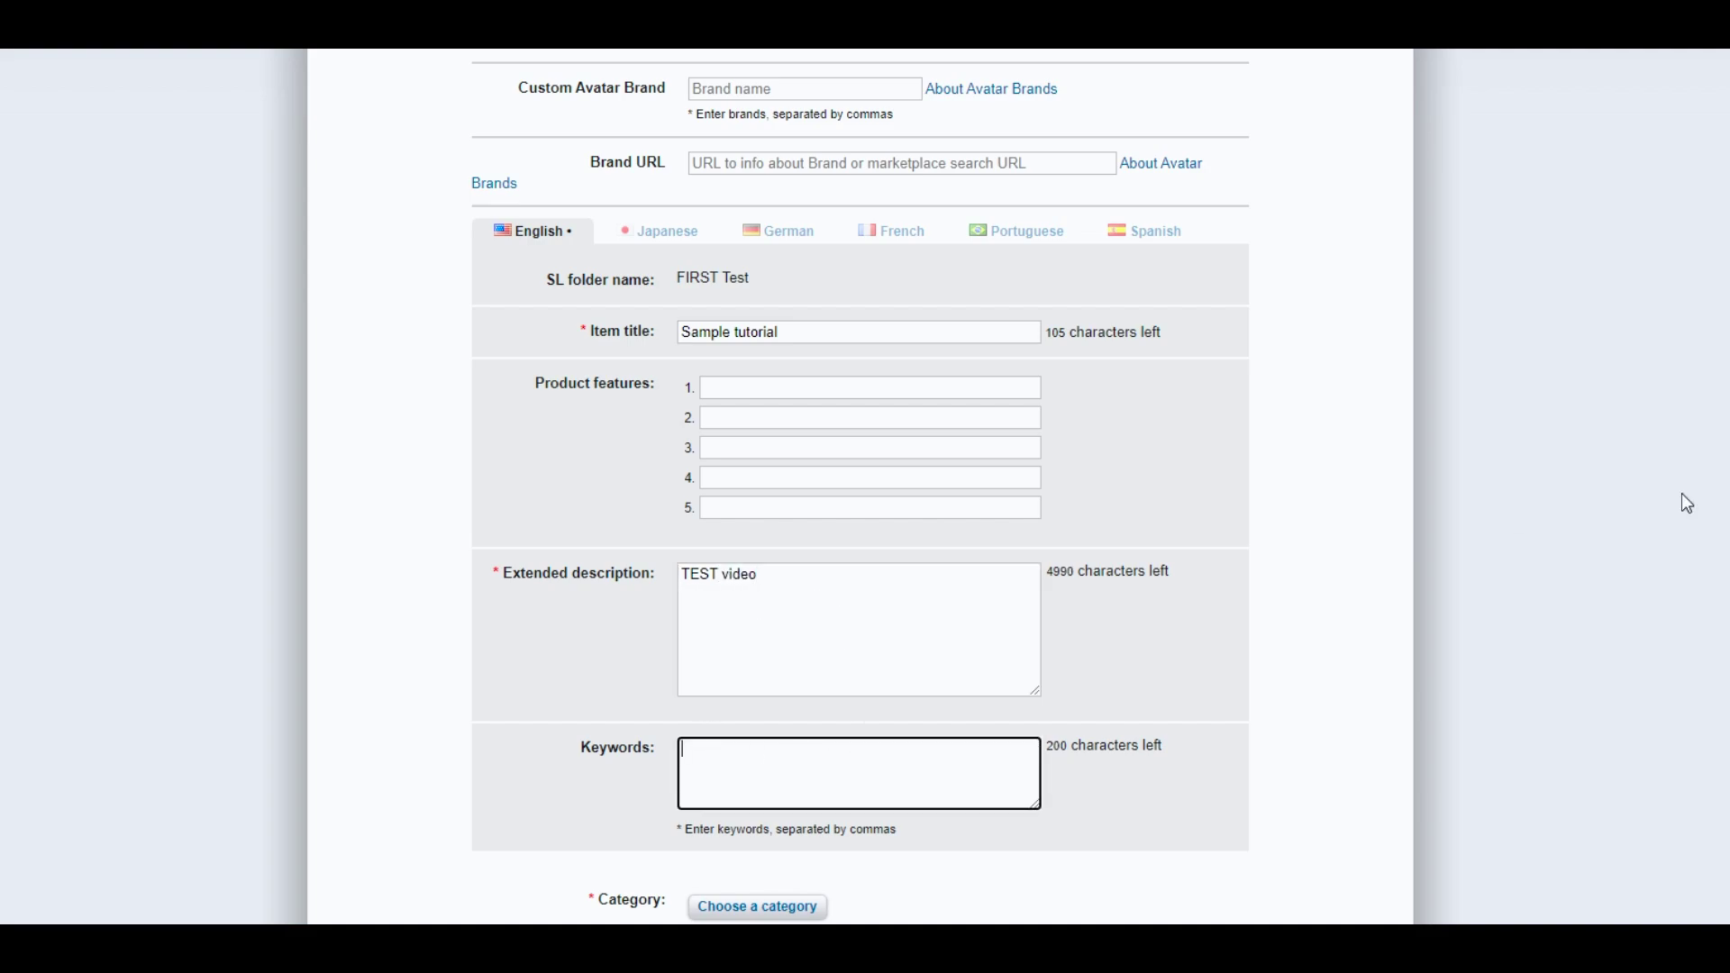
Step: Search the categories for "shape" and choose Avatar Components > Avatar Skin and Shape Combinations > Female Avatar Bases
{"action": "scroll", "coordinate": [788, 286], "scroll_direction": "down", "scroll_amount": 5}
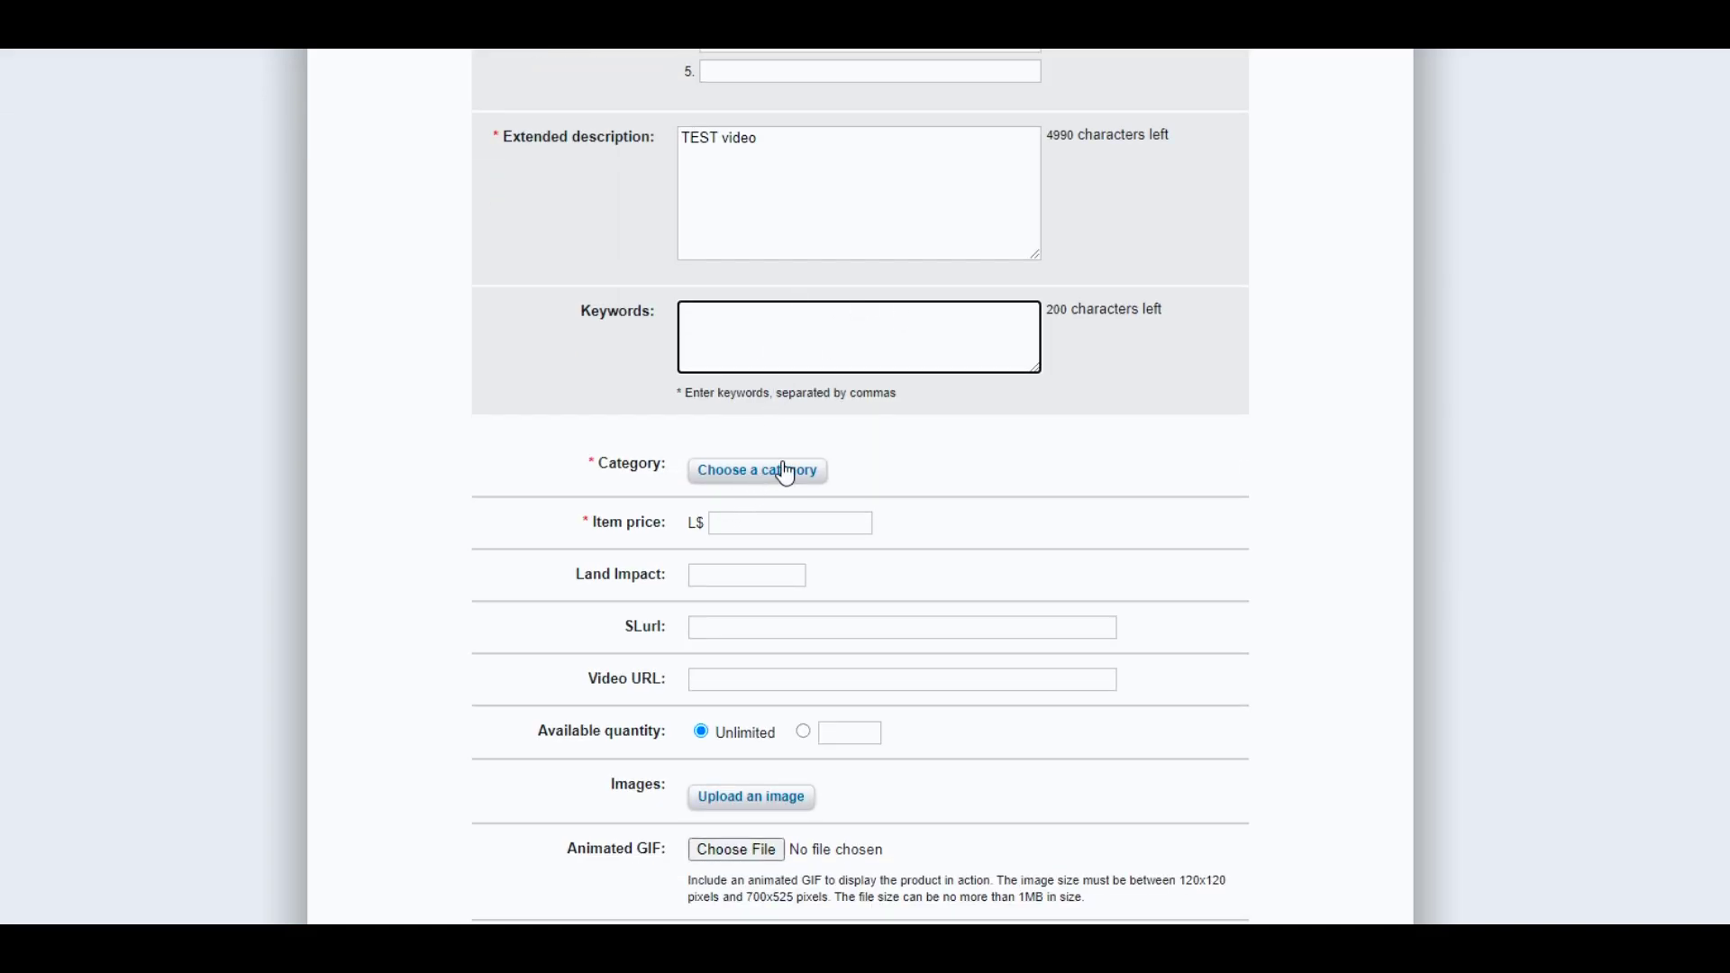
{"action": "left_click", "coordinate": [793, 476]}
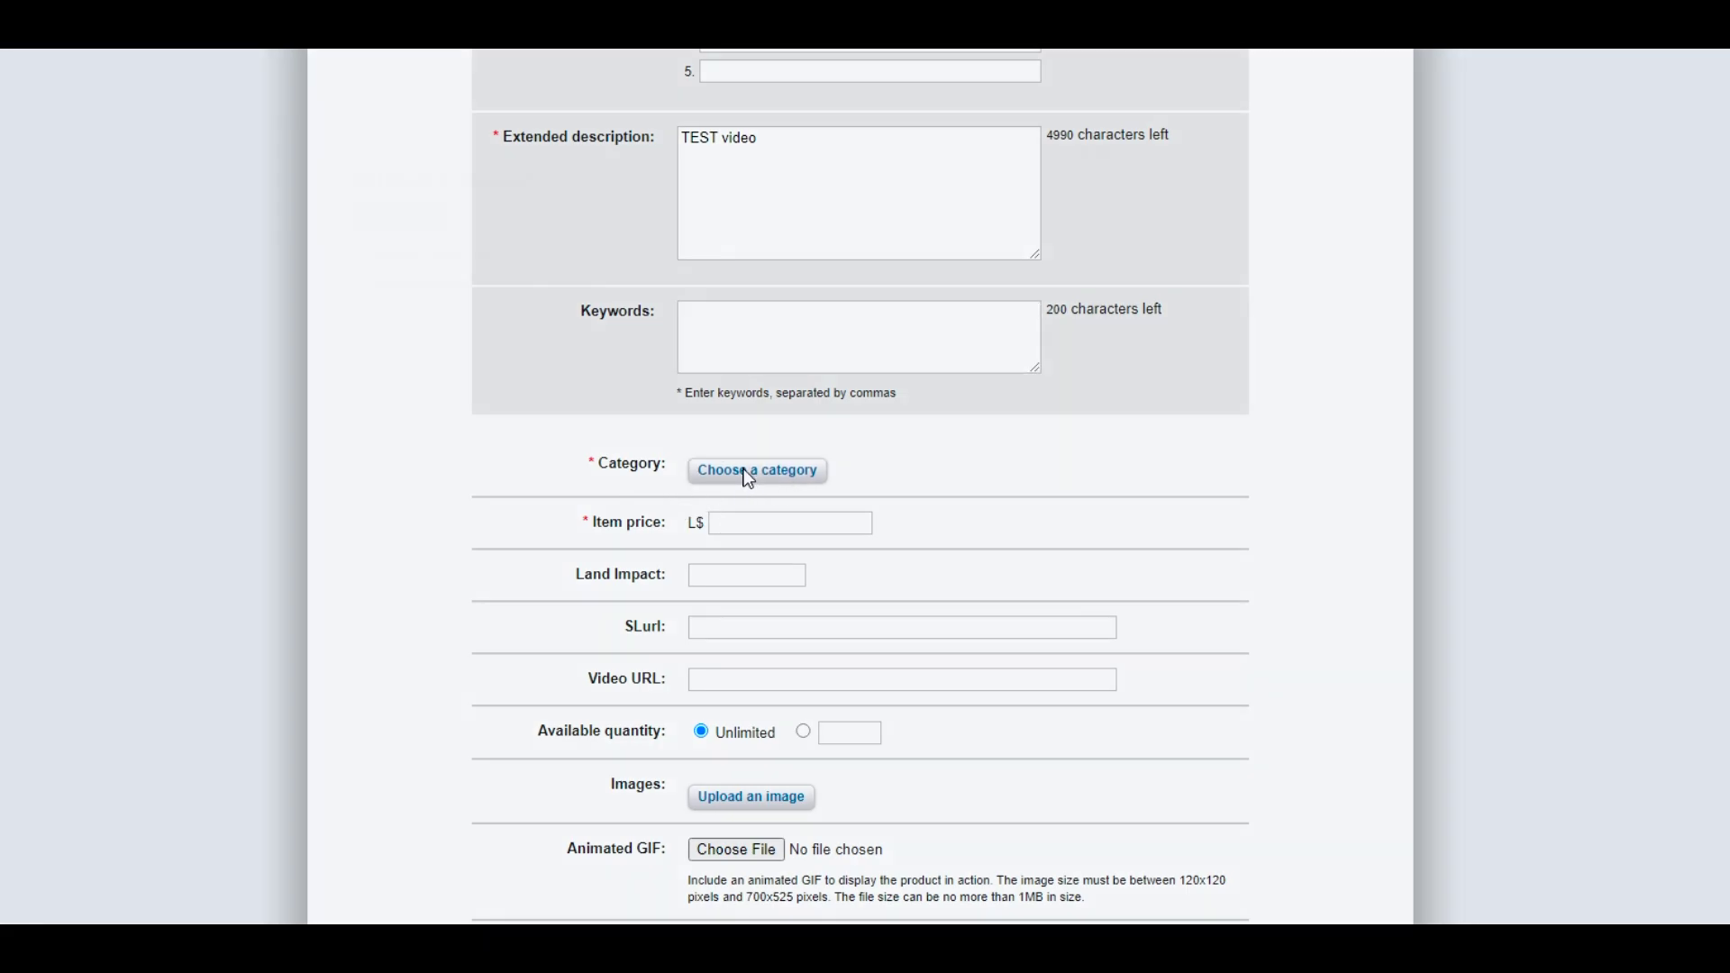
{"action": "type", "text": "shape"}
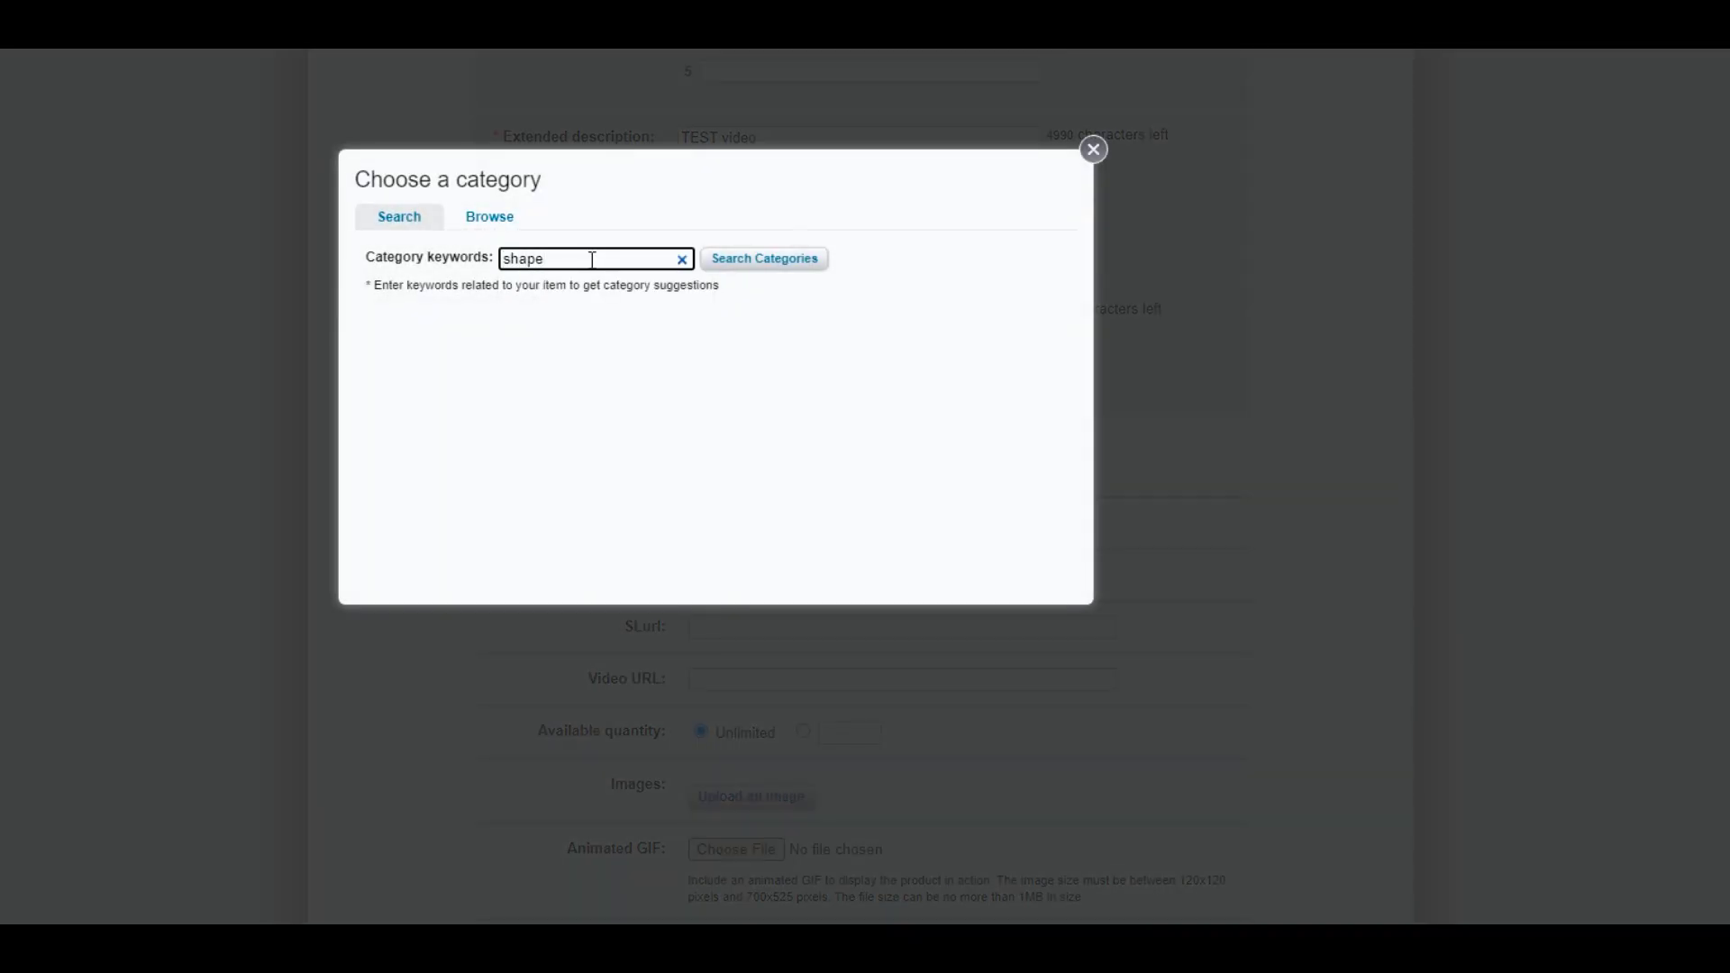
{"action": "key", "text": "Return"}
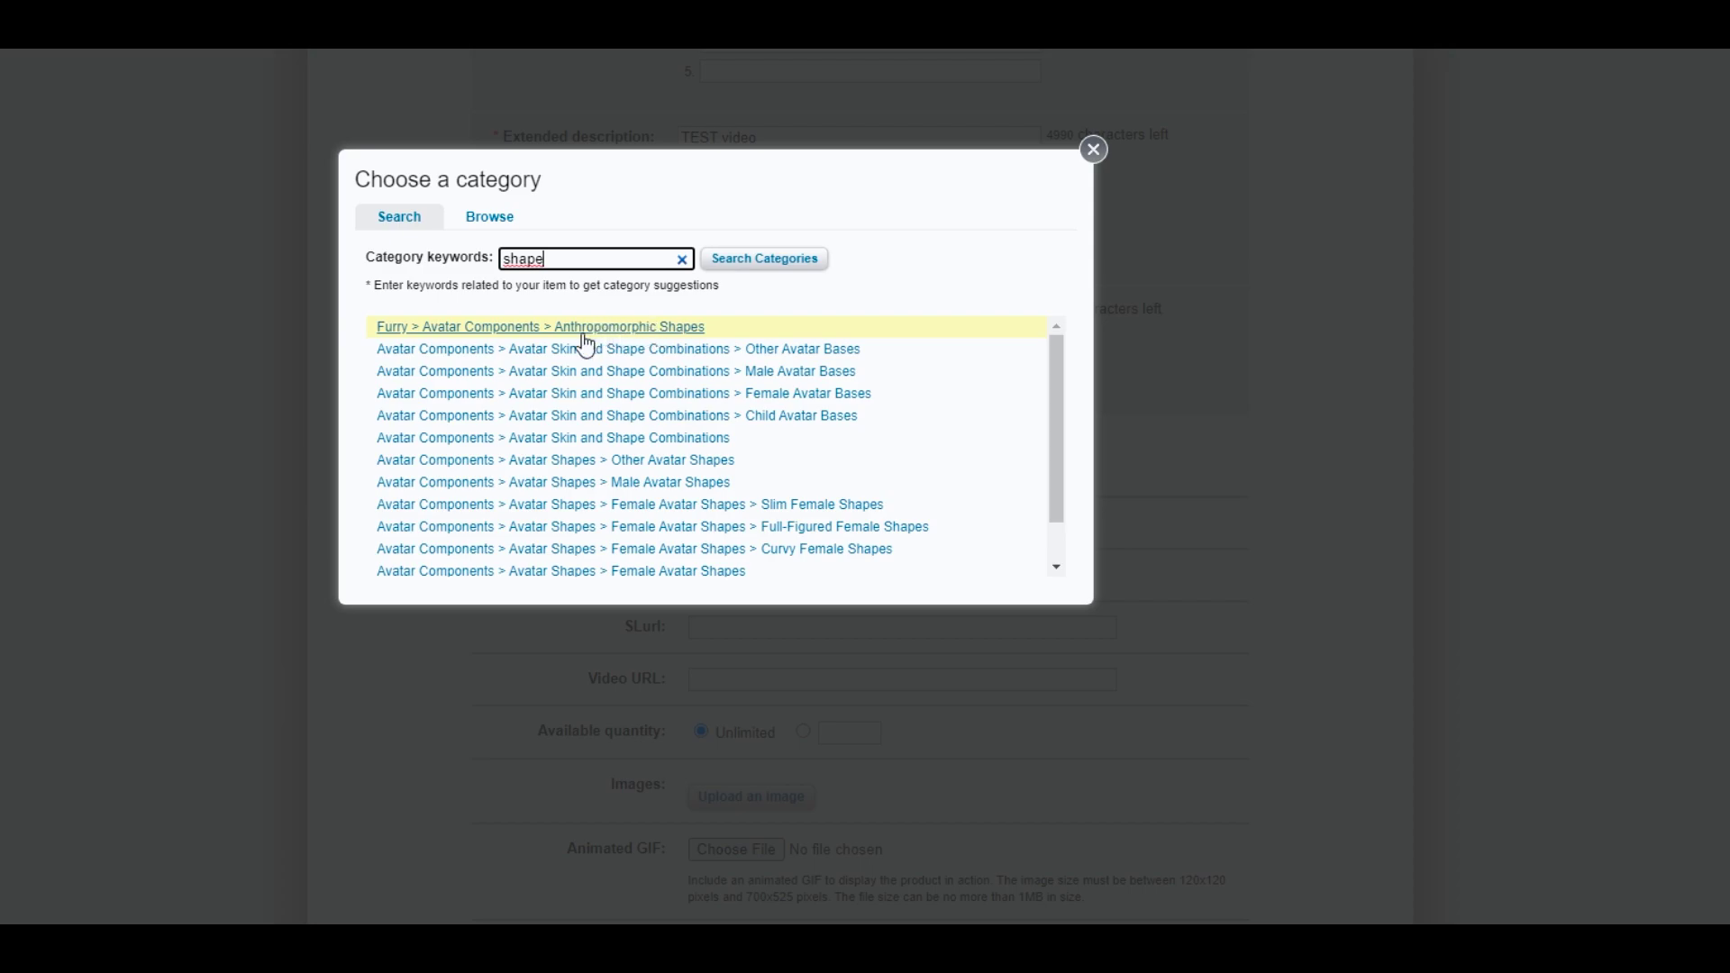
{"action": "left_click", "coordinate": [735, 396]}
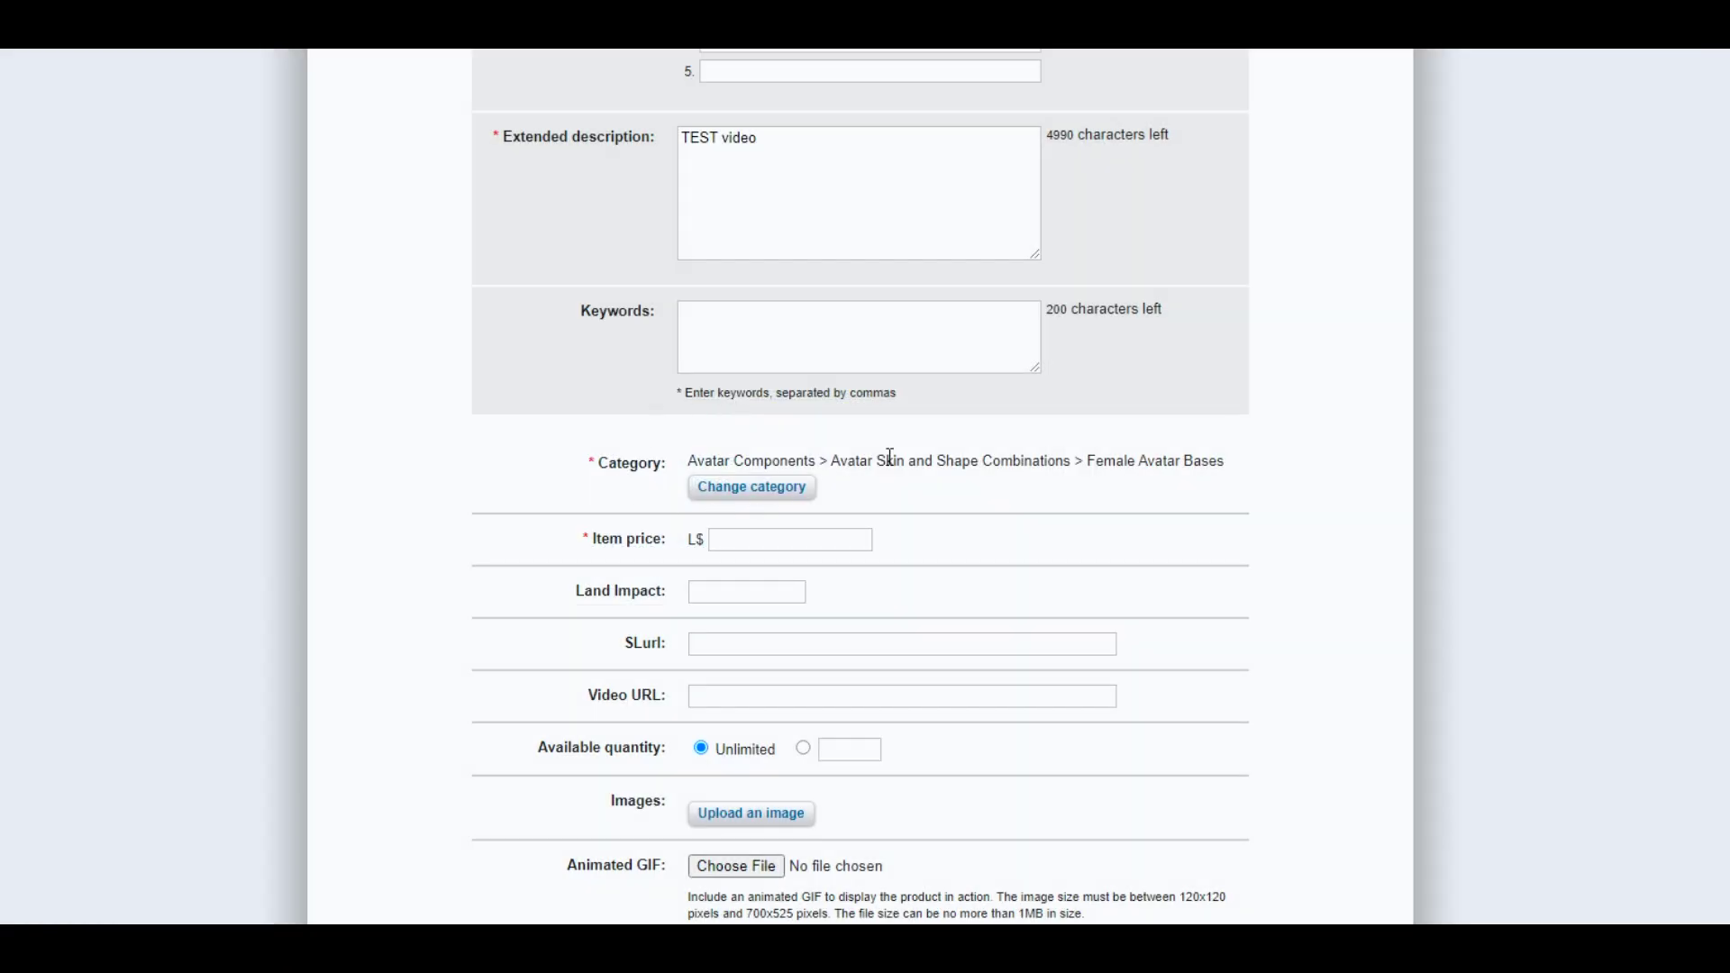
Step: Set the item price to L$ 0
{"action": "scroll", "coordinate": [1000, 507], "scroll_direction": "down", "scroll_amount": 1}
{"action": "left_click", "coordinate": [764, 423]}
{"action": "type", "text": "0"}
{"action": "left_click", "coordinate": [515, 514]}
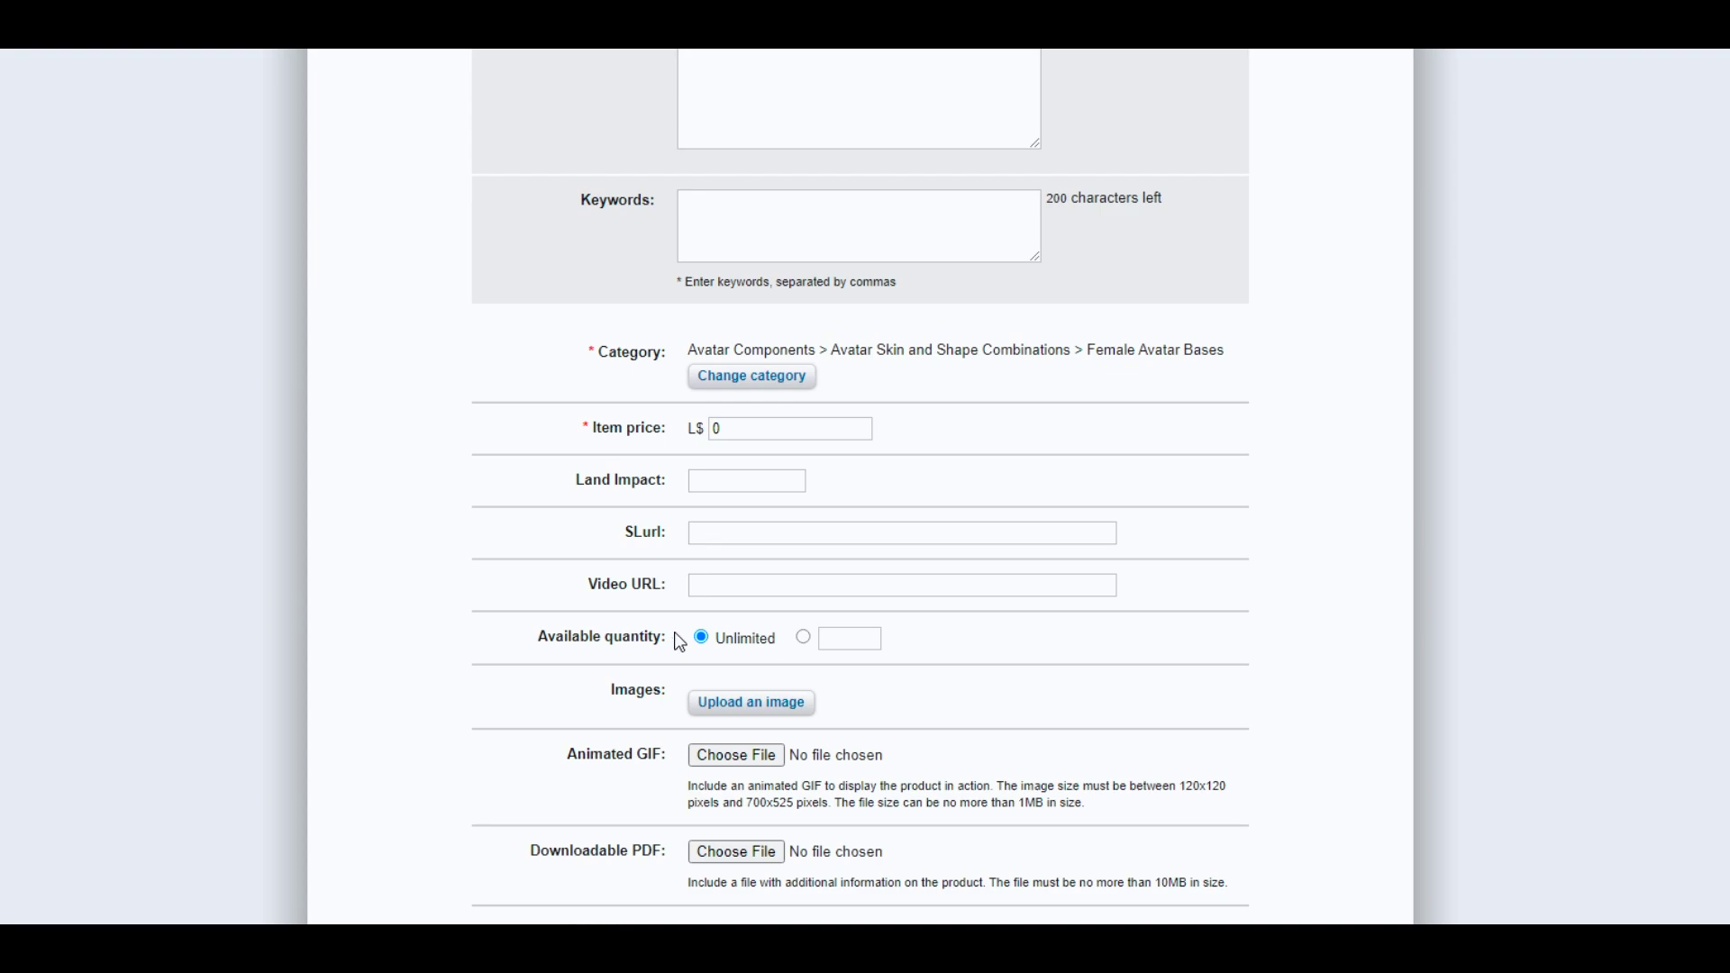
Step: Try the limited available quantity option and switch the quantity back to Unlimited
{"action": "left_click", "coordinate": [803, 638]}
{"action": "left_click", "coordinate": [827, 639]}
{"action": "left_click", "coordinate": [701, 637]}
{"action": "scroll", "coordinate": [748, 649], "scroll_direction": "down", "scroll_amount": 1}
{"action": "scroll", "coordinate": [860, 487], "scroll_direction": "down", "scroll_amount": 4}
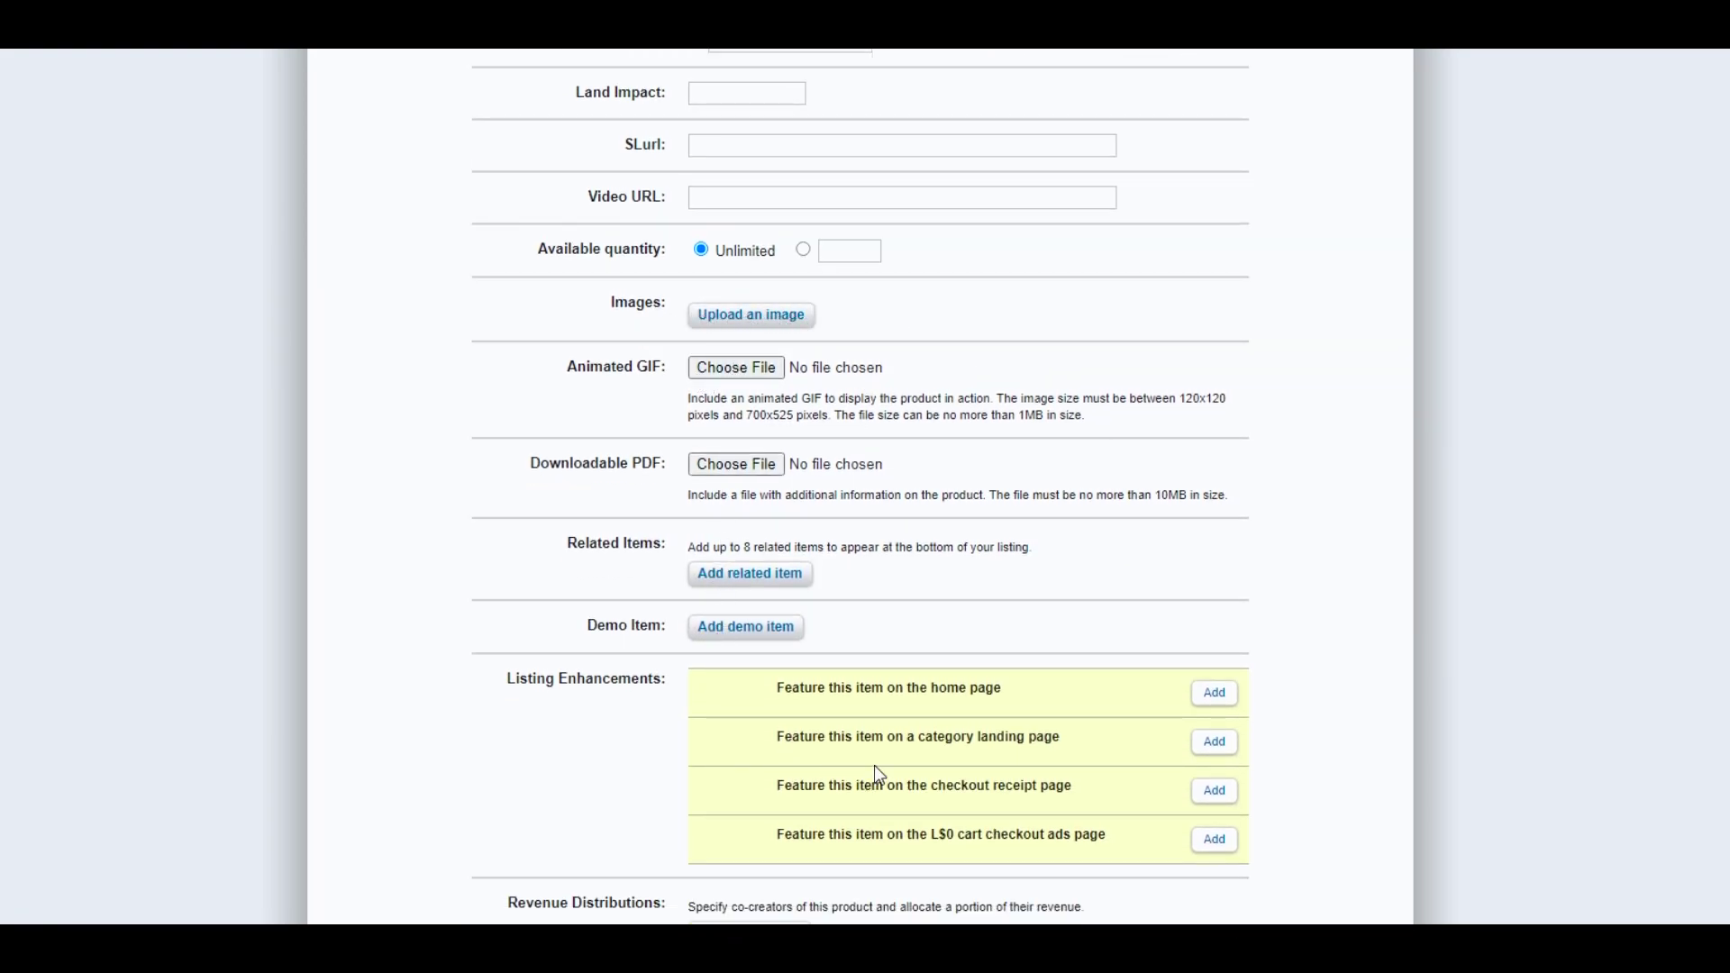
Step: Review the listing enhancement plans for featuring the item on the home page and close them without selecting one
{"action": "scroll", "coordinate": [816, 621], "scroll_direction": "down", "scroll_amount": 1}
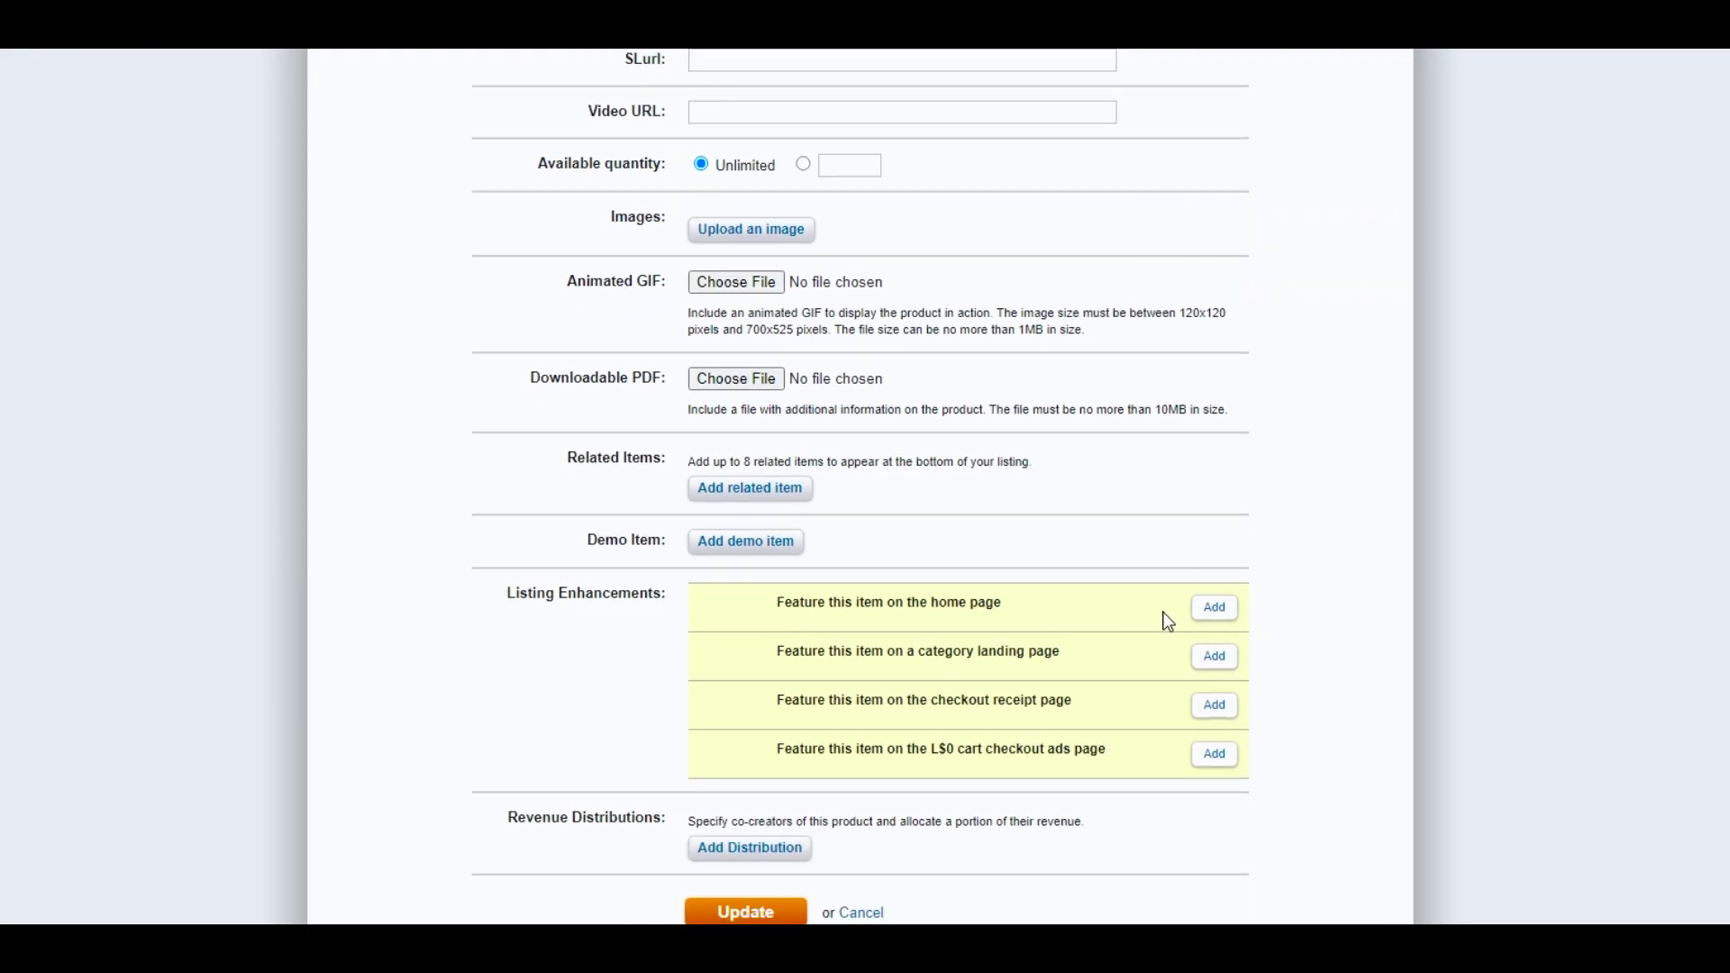
{"action": "left_click", "coordinate": [1214, 611]}
{"action": "left_click_drag", "start_coordinate": [437, 254], "coordinate": [578, 251]}
{"action": "left_click", "coordinate": [456, 255]}
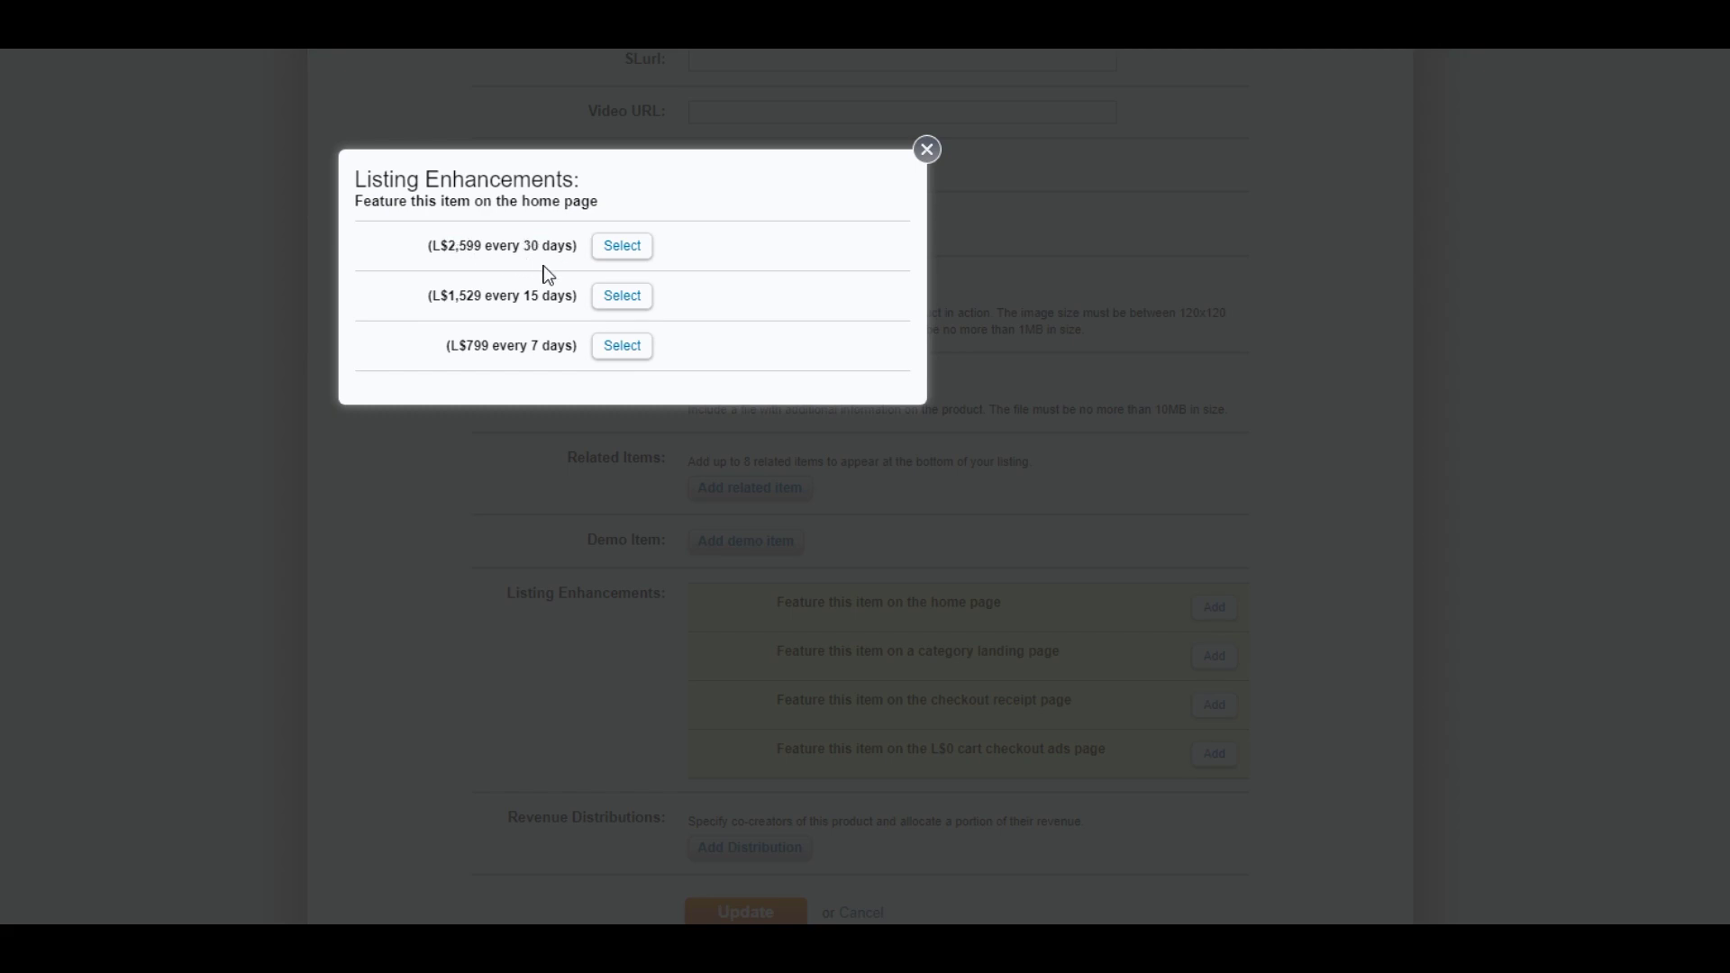
{"action": "left_click", "coordinate": [926, 152]}
Step: Try a revenue distribution with "username" as the collaborator and 20% as the percentage, and close it without adding
{"action": "left_click_drag", "start_coordinate": [688, 822], "coordinate": [1056, 832]}
{"action": "left_click", "coordinate": [931, 838]}
{"action": "left_click", "coordinate": [782, 848]}
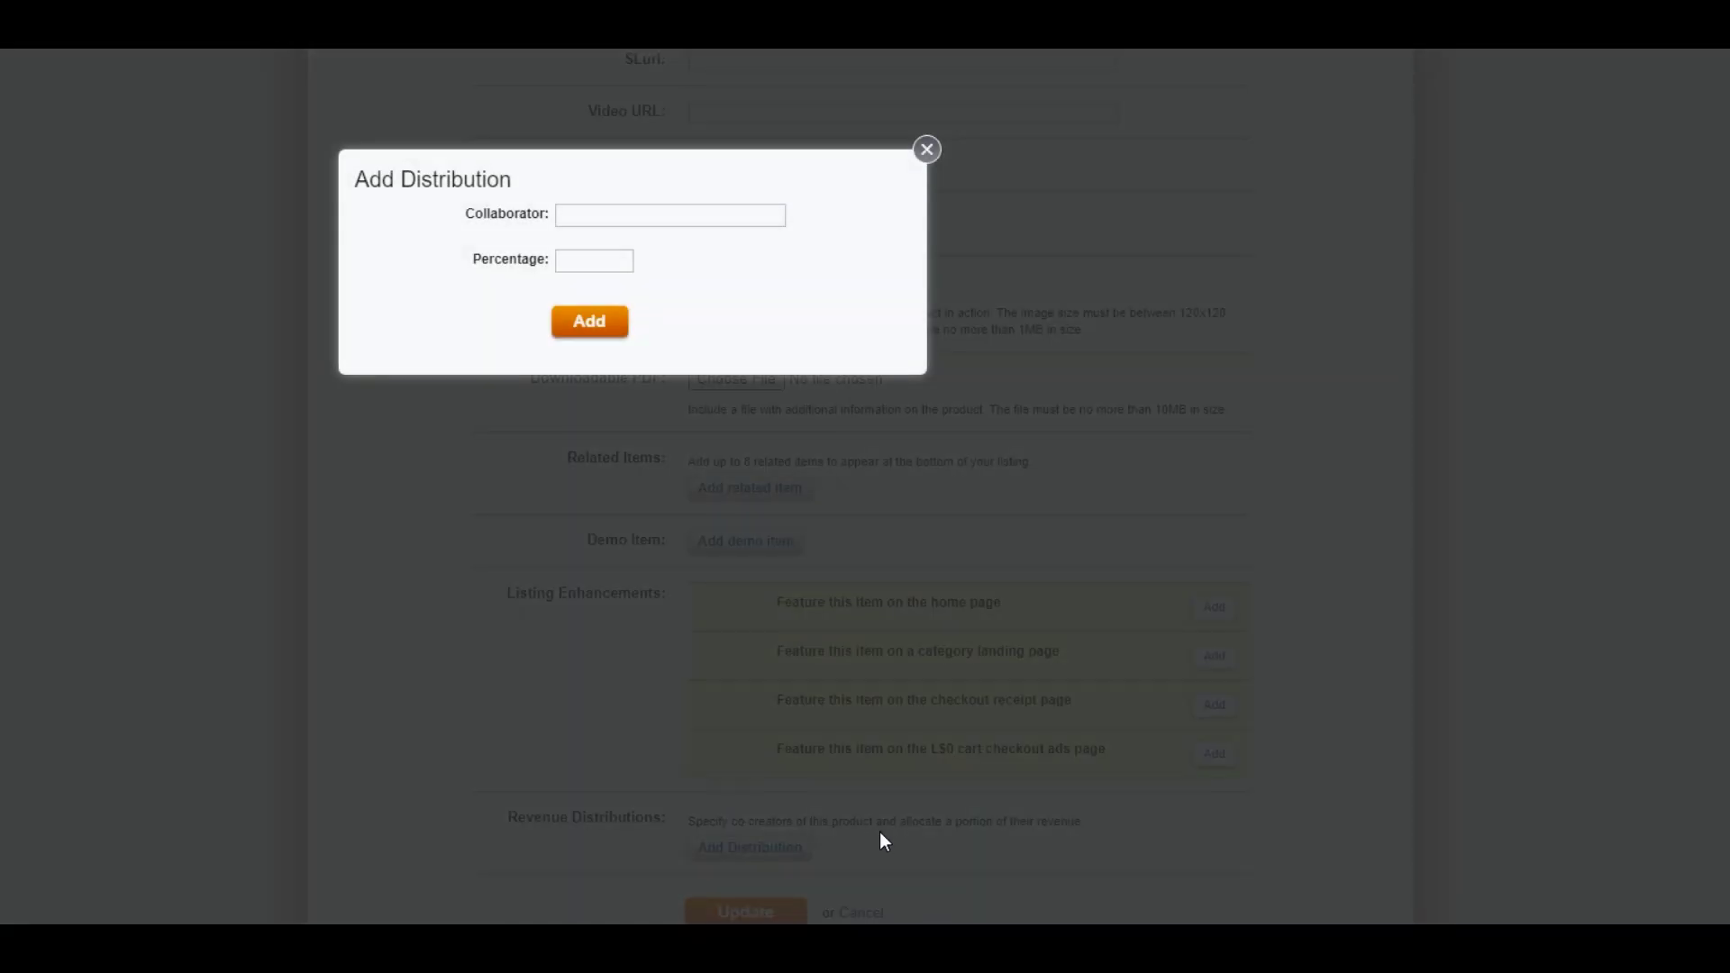
{"action": "left_click", "coordinate": [581, 216]}
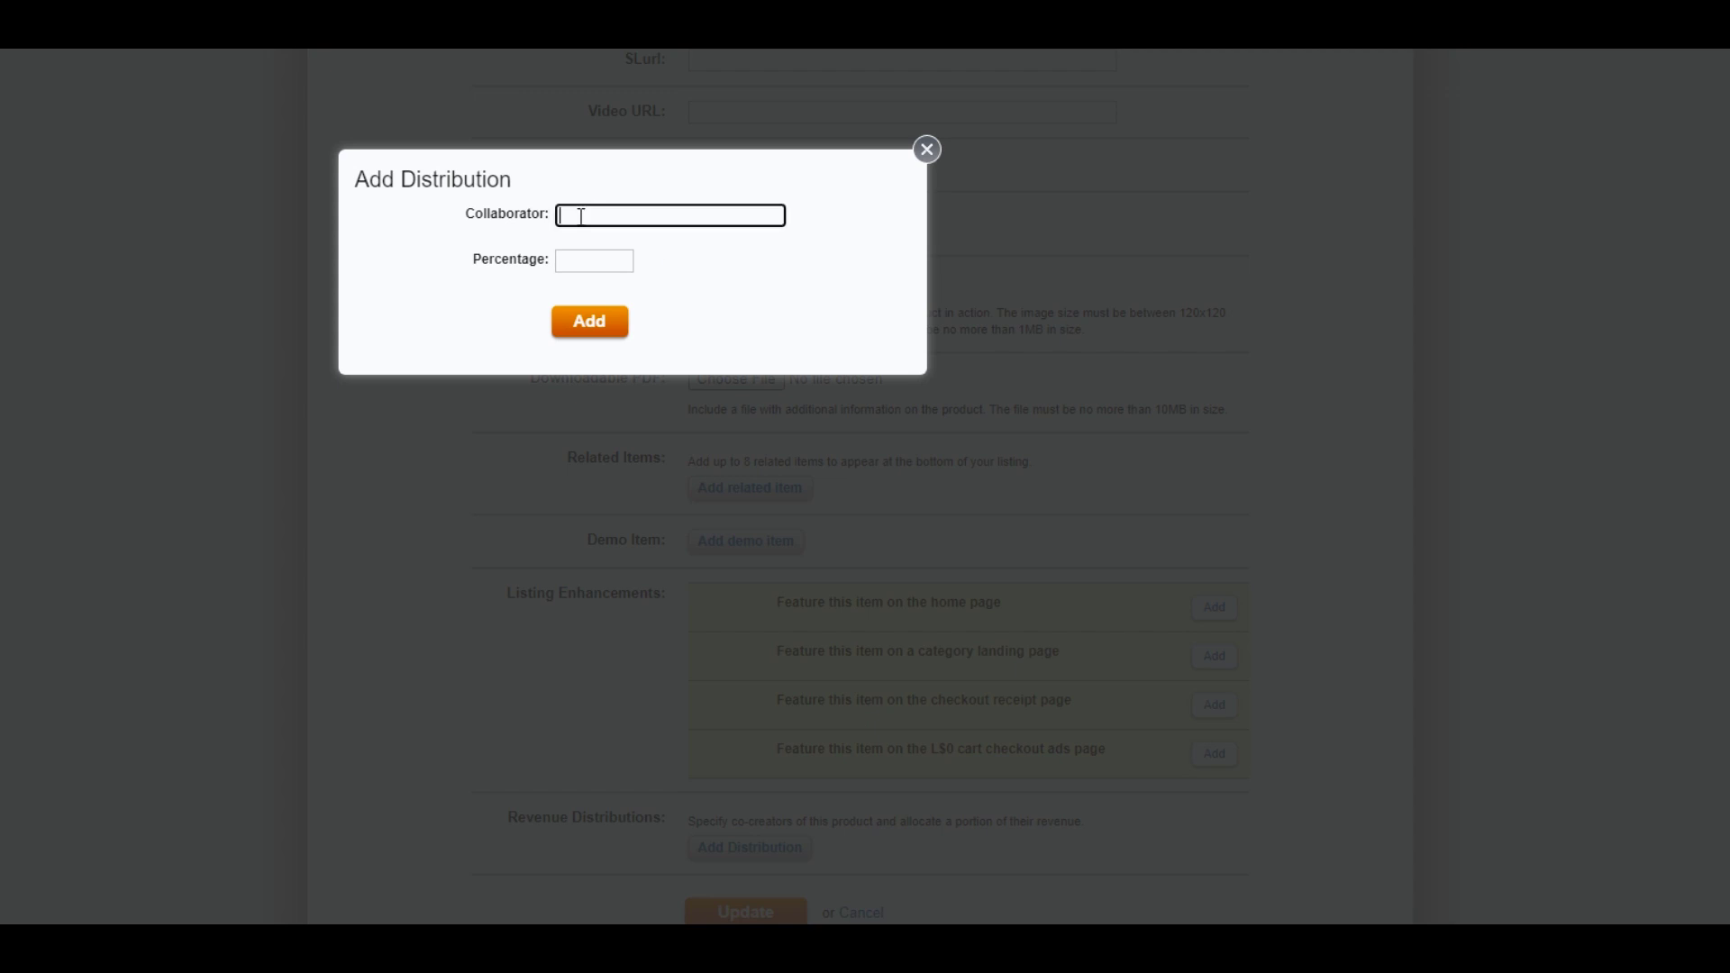
{"action": "left_click", "coordinate": [598, 262]}
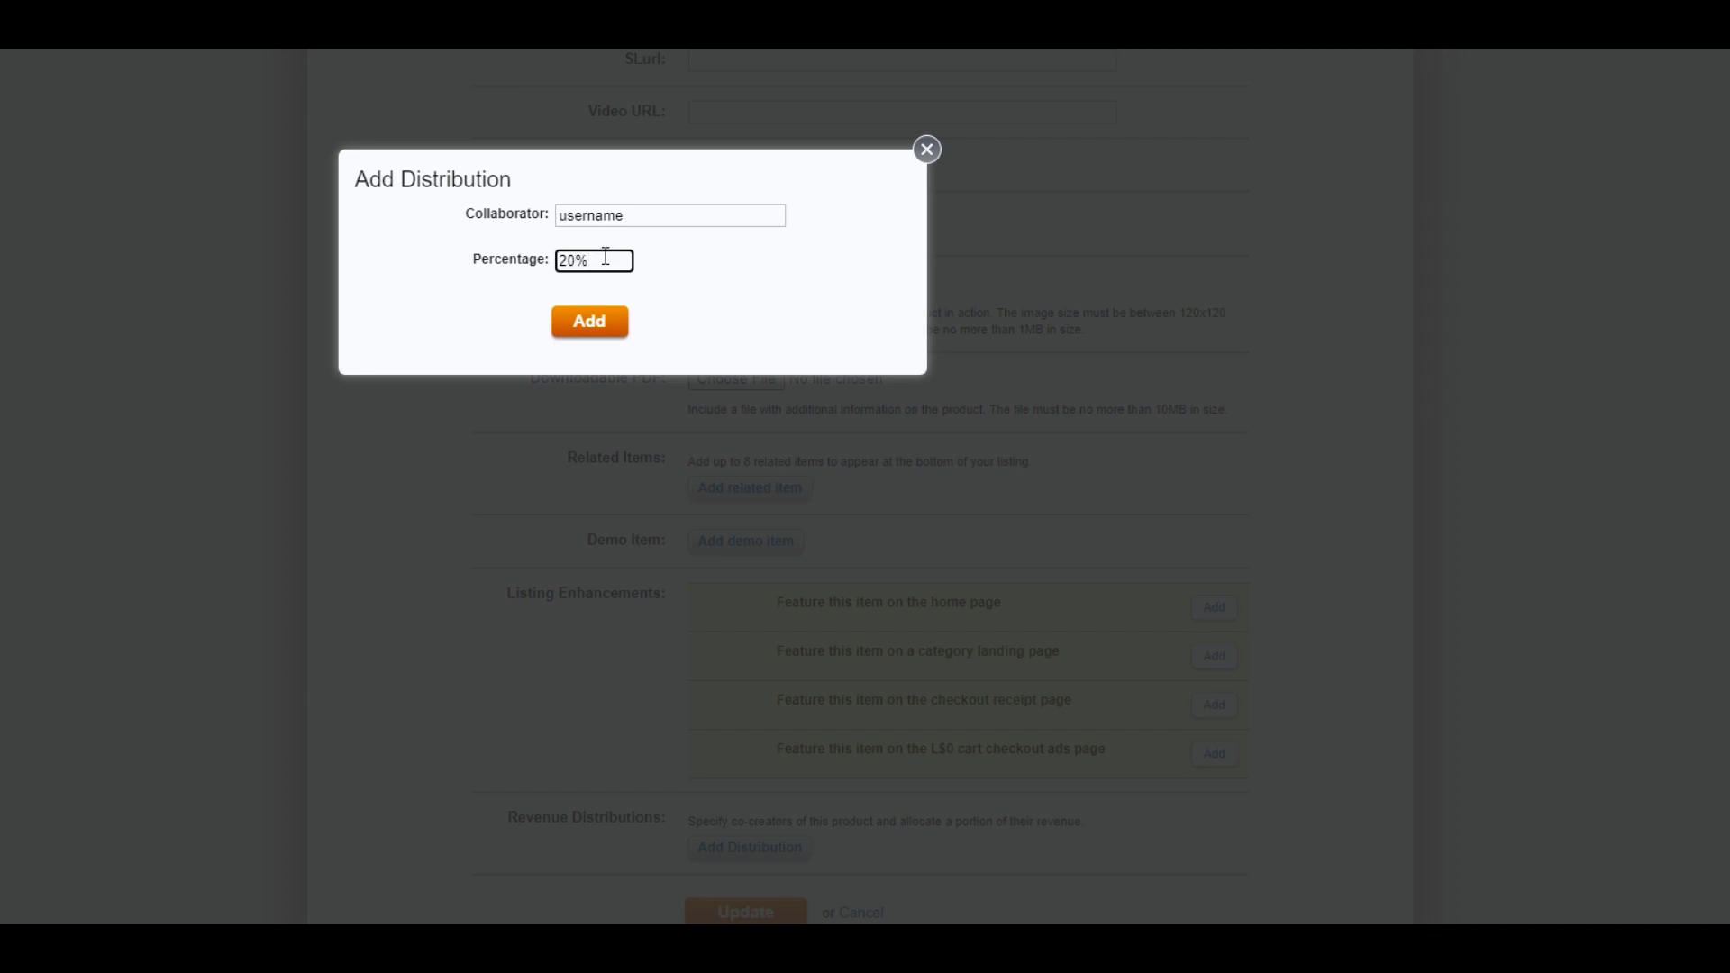
{"action": "left_click", "coordinate": [919, 160]}
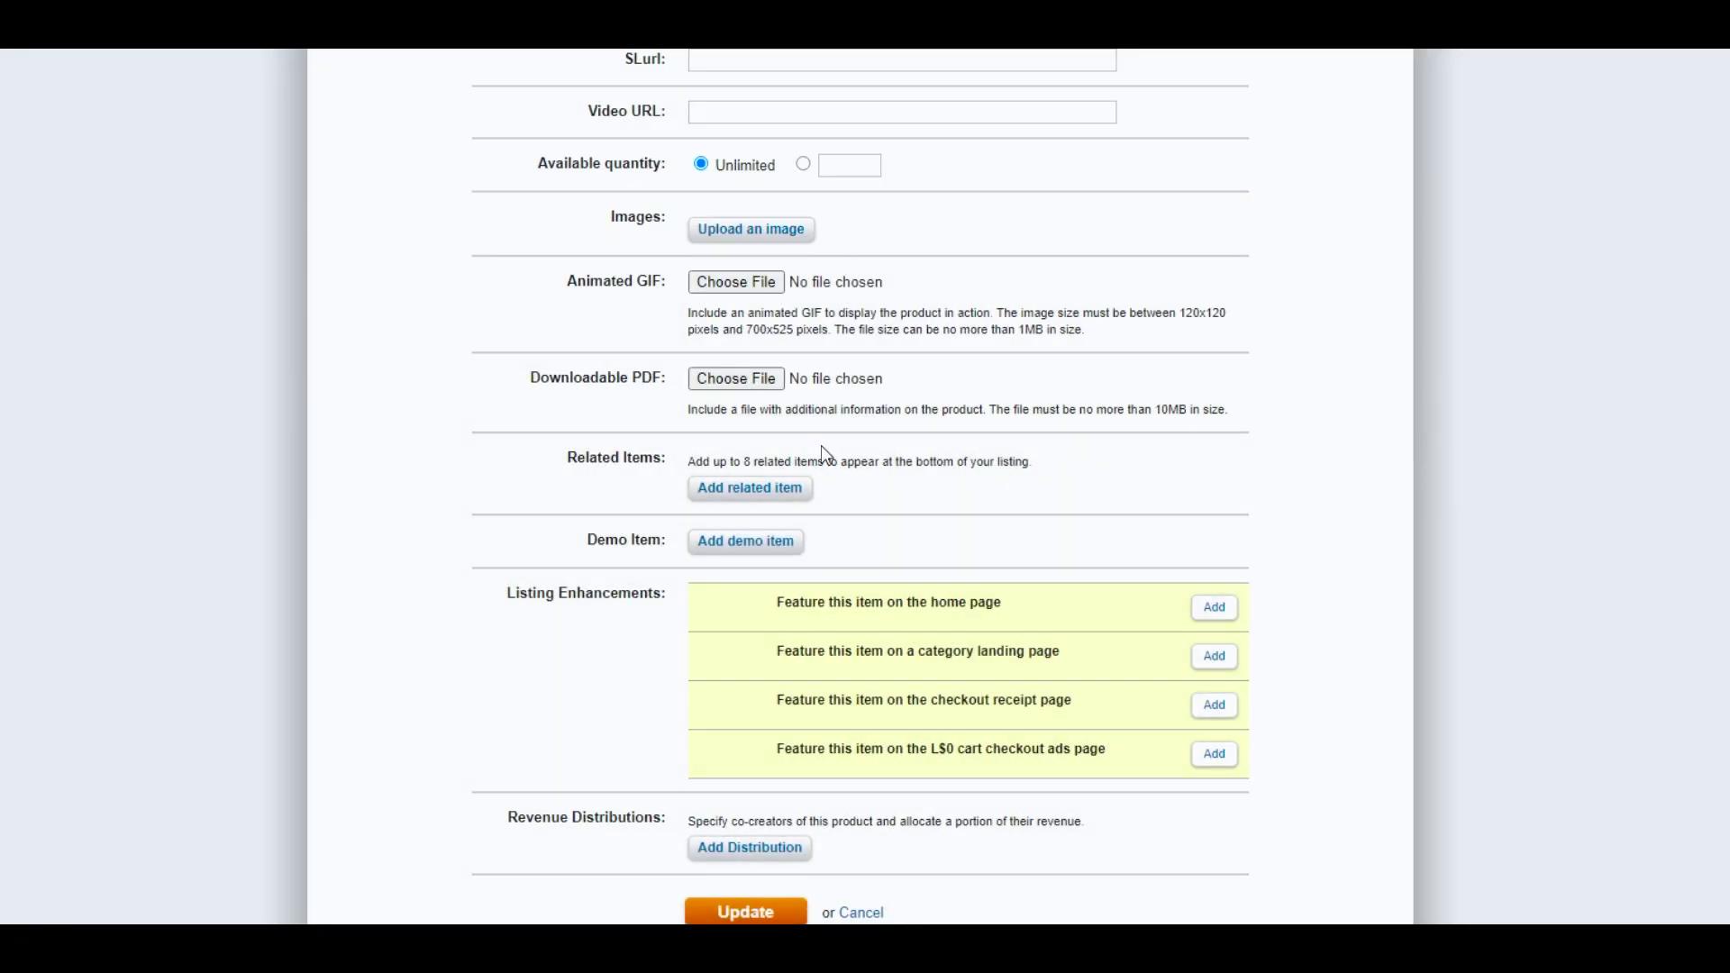
Step: Save the item listing and set the Sample tutorial listing to active
{"action": "left_click", "coordinate": [745, 912]}
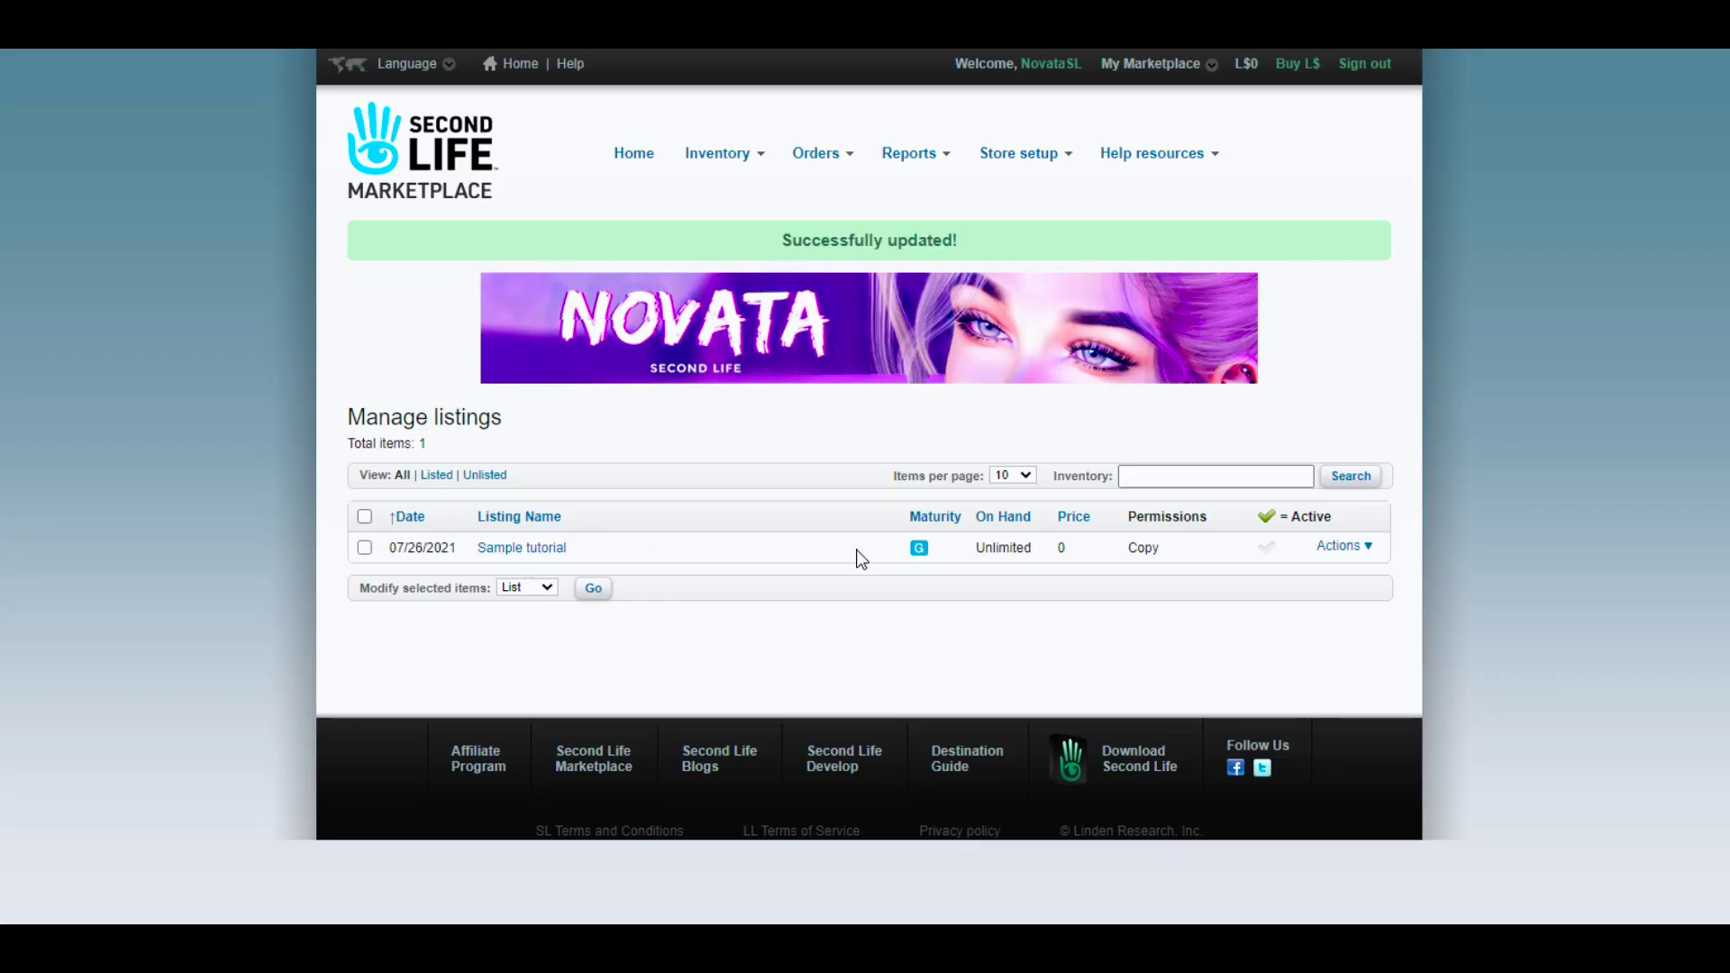
{"action": "left_click", "coordinate": [1264, 551]}
Step: Edit the active listing to change its item title to "Sample tutorial Novata" and save the update
{"action": "left_click", "coordinate": [1352, 549]}
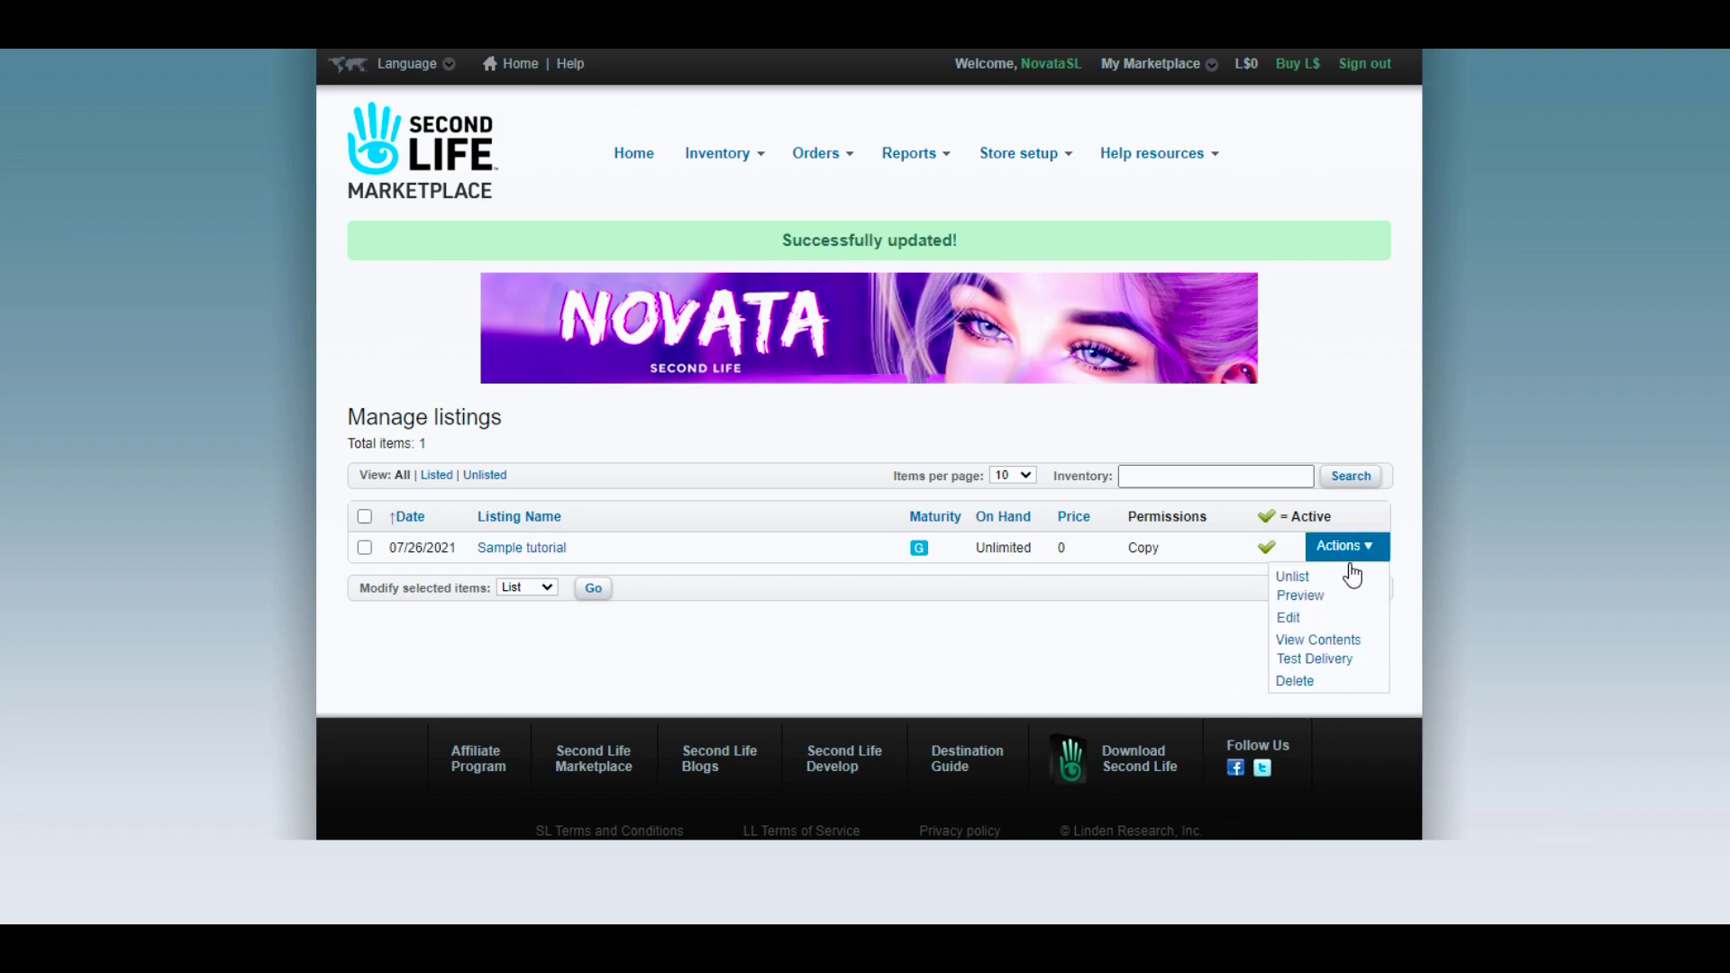
{"action": "left_click", "coordinate": [1294, 618]}
{"action": "scroll", "coordinate": [865, 486], "scroll_direction": "down", "scroll_amount": 3}
{"action": "scroll", "coordinate": [865, 487], "scroll_direction": "down", "scroll_amount": 15}
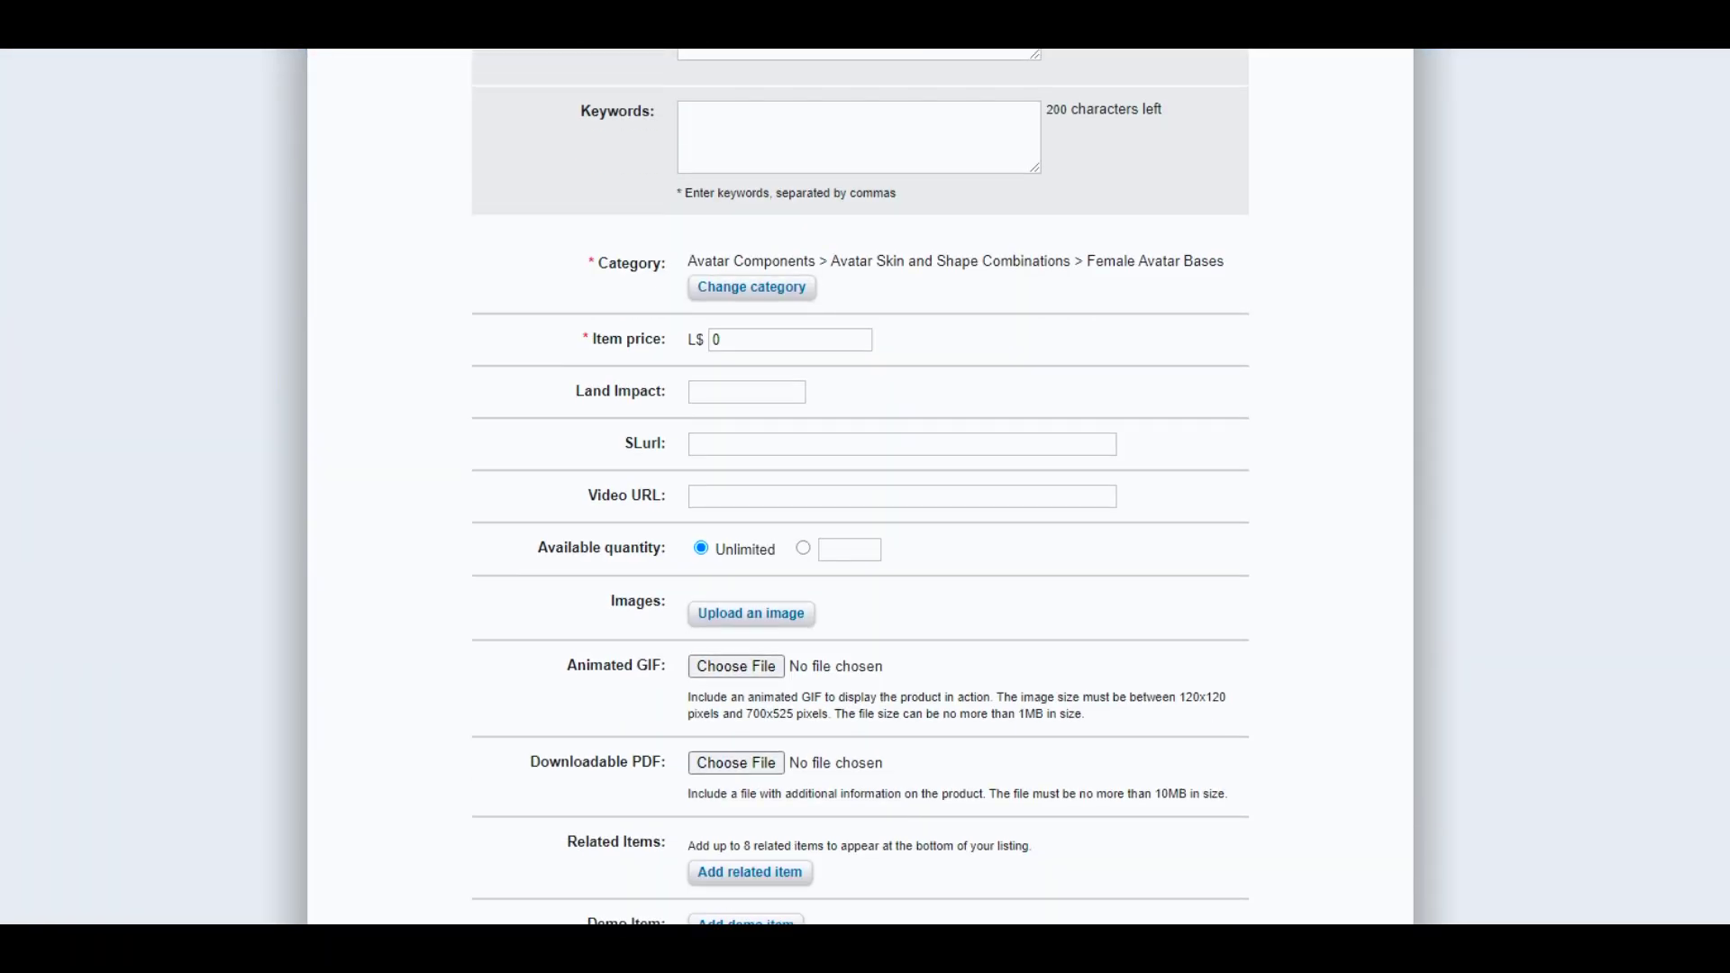
{"action": "scroll", "coordinate": [865, 486], "scroll_direction": "up", "scroll_amount": 10}
{"action": "scroll", "coordinate": [865, 487], "scroll_direction": "up", "scroll_amount": 1}
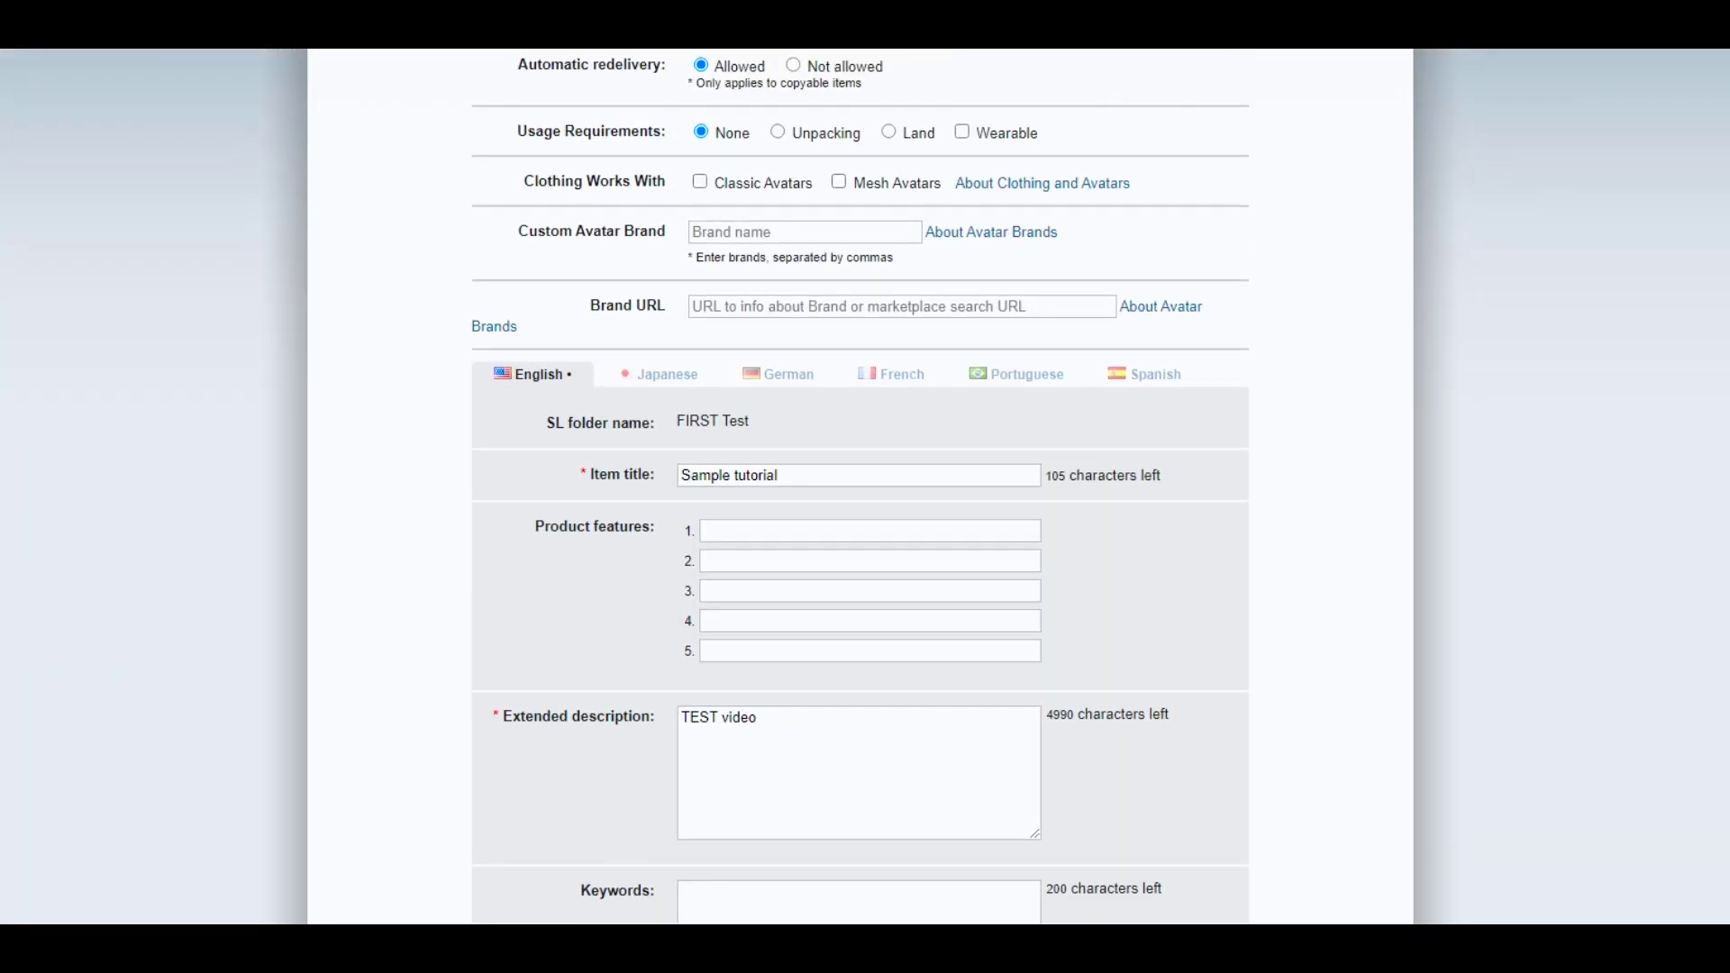
{"action": "left_click", "coordinate": [796, 484]}
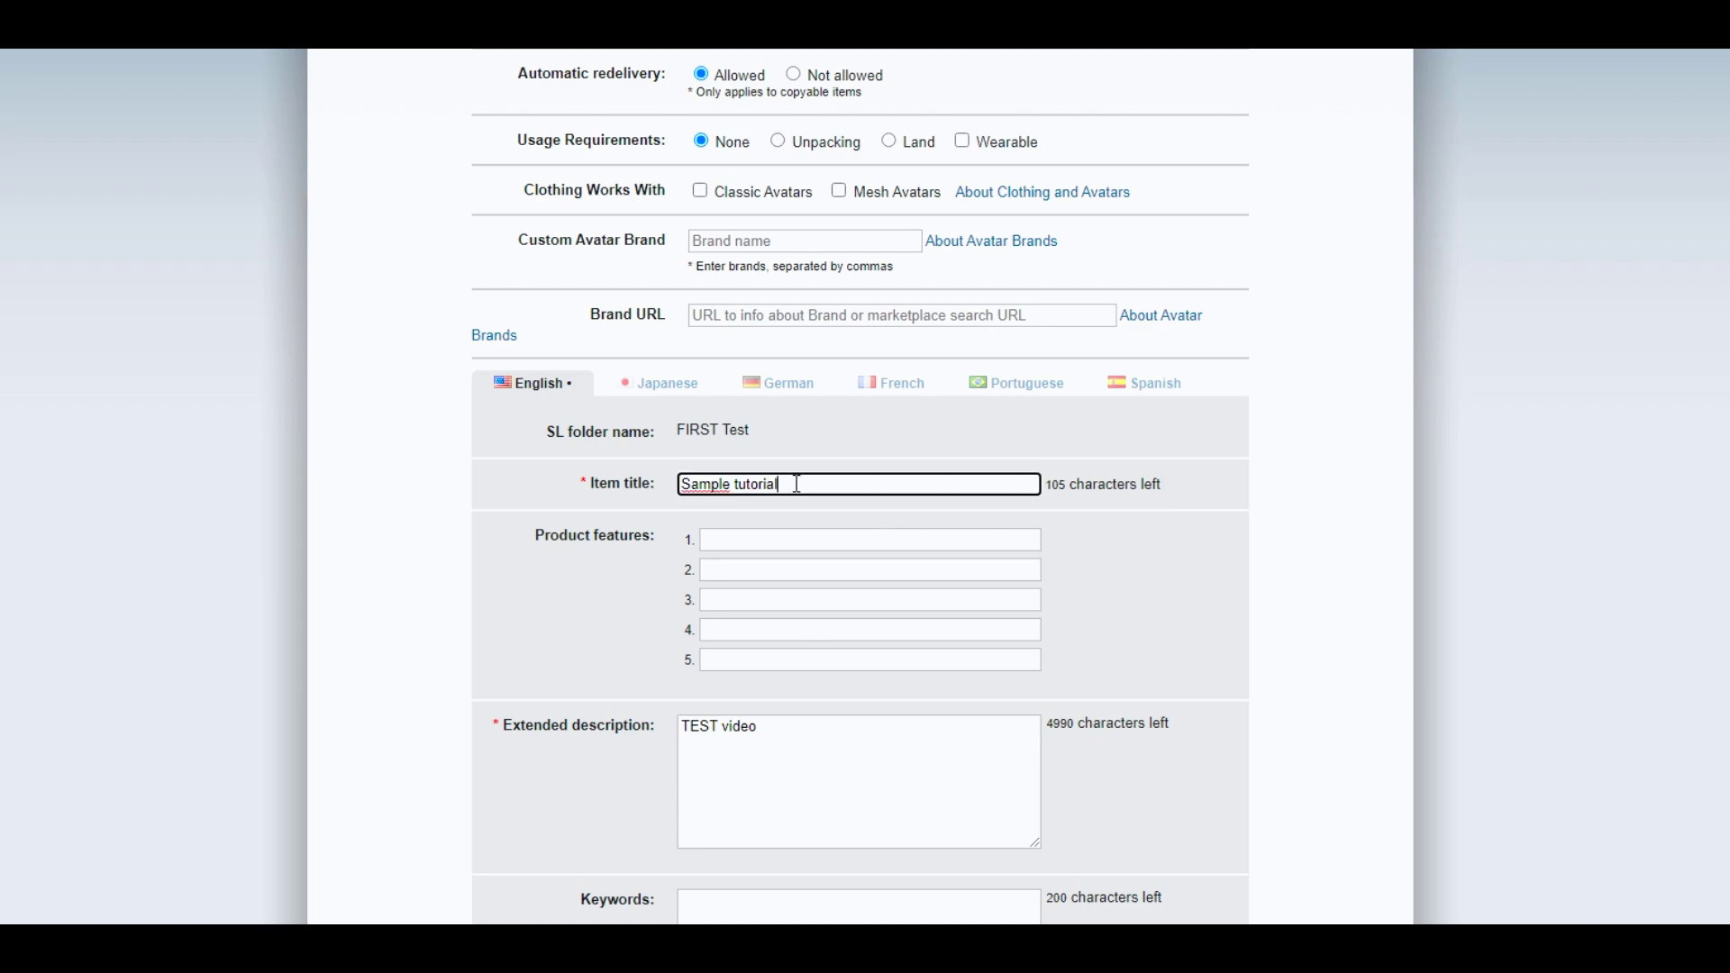
{"action": "type", "text": "Novata"}
{"action": "left_click", "coordinate": [852, 745]}
{"action": "scroll", "coordinate": [730, 481], "scroll_direction": "up", "scroll_amount": 5}
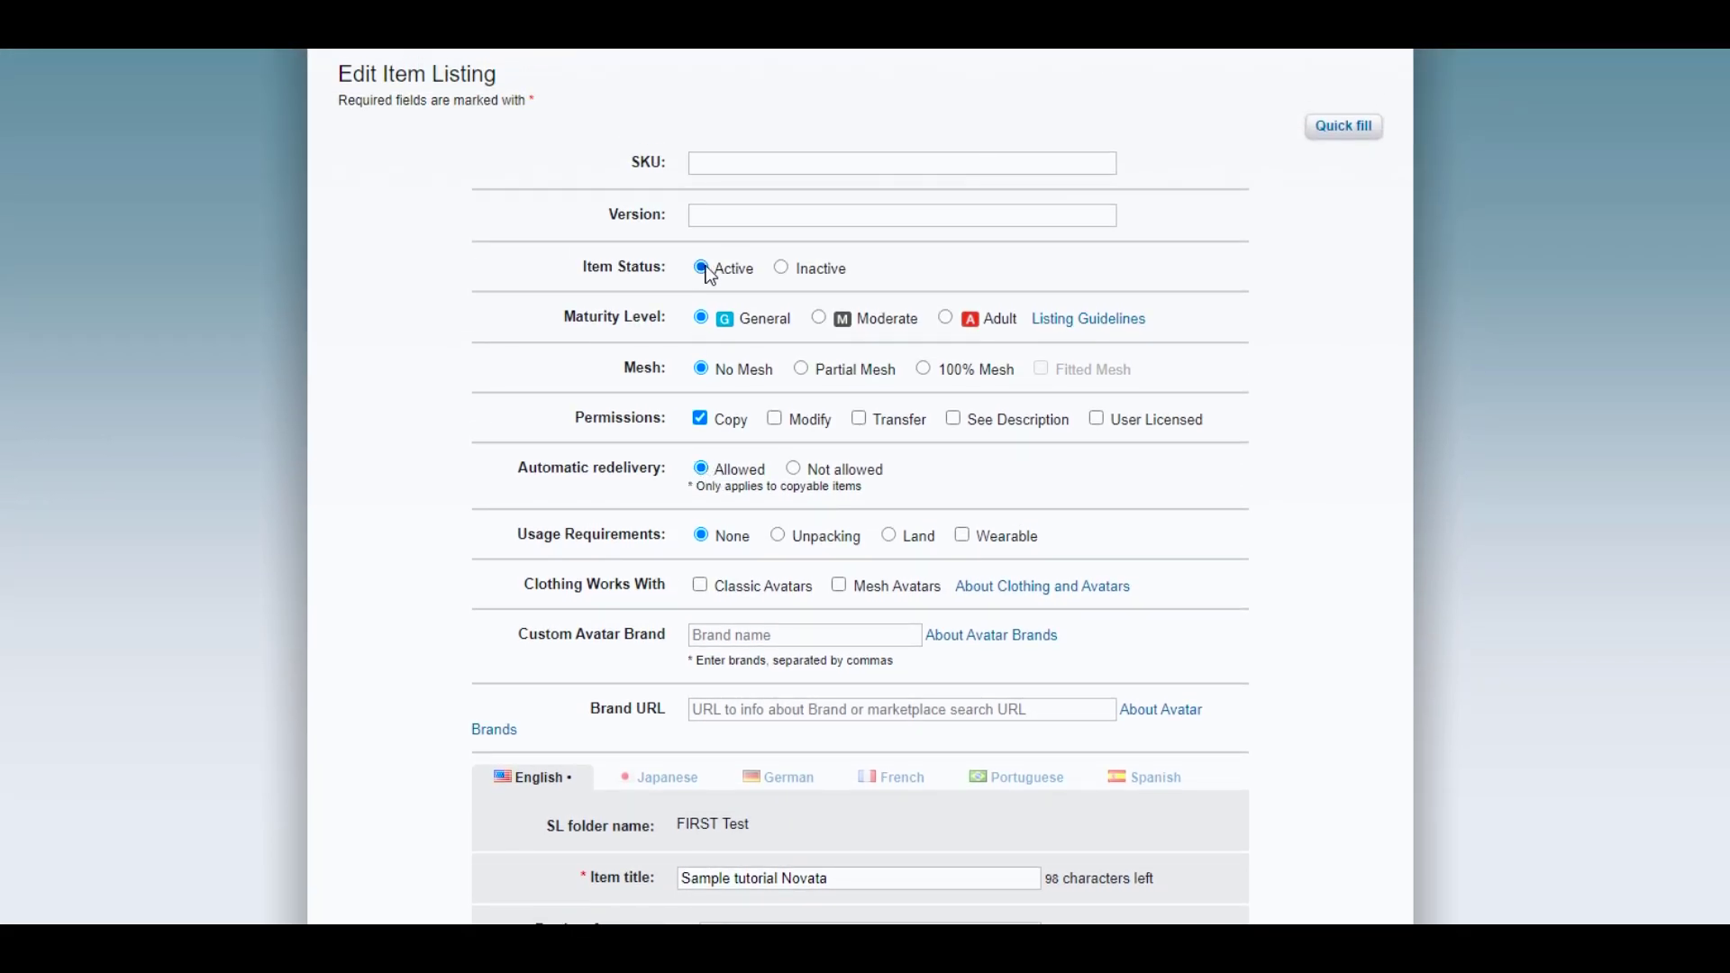
{"action": "scroll", "coordinate": [731, 257], "scroll_direction": "up", "scroll_amount": 2}
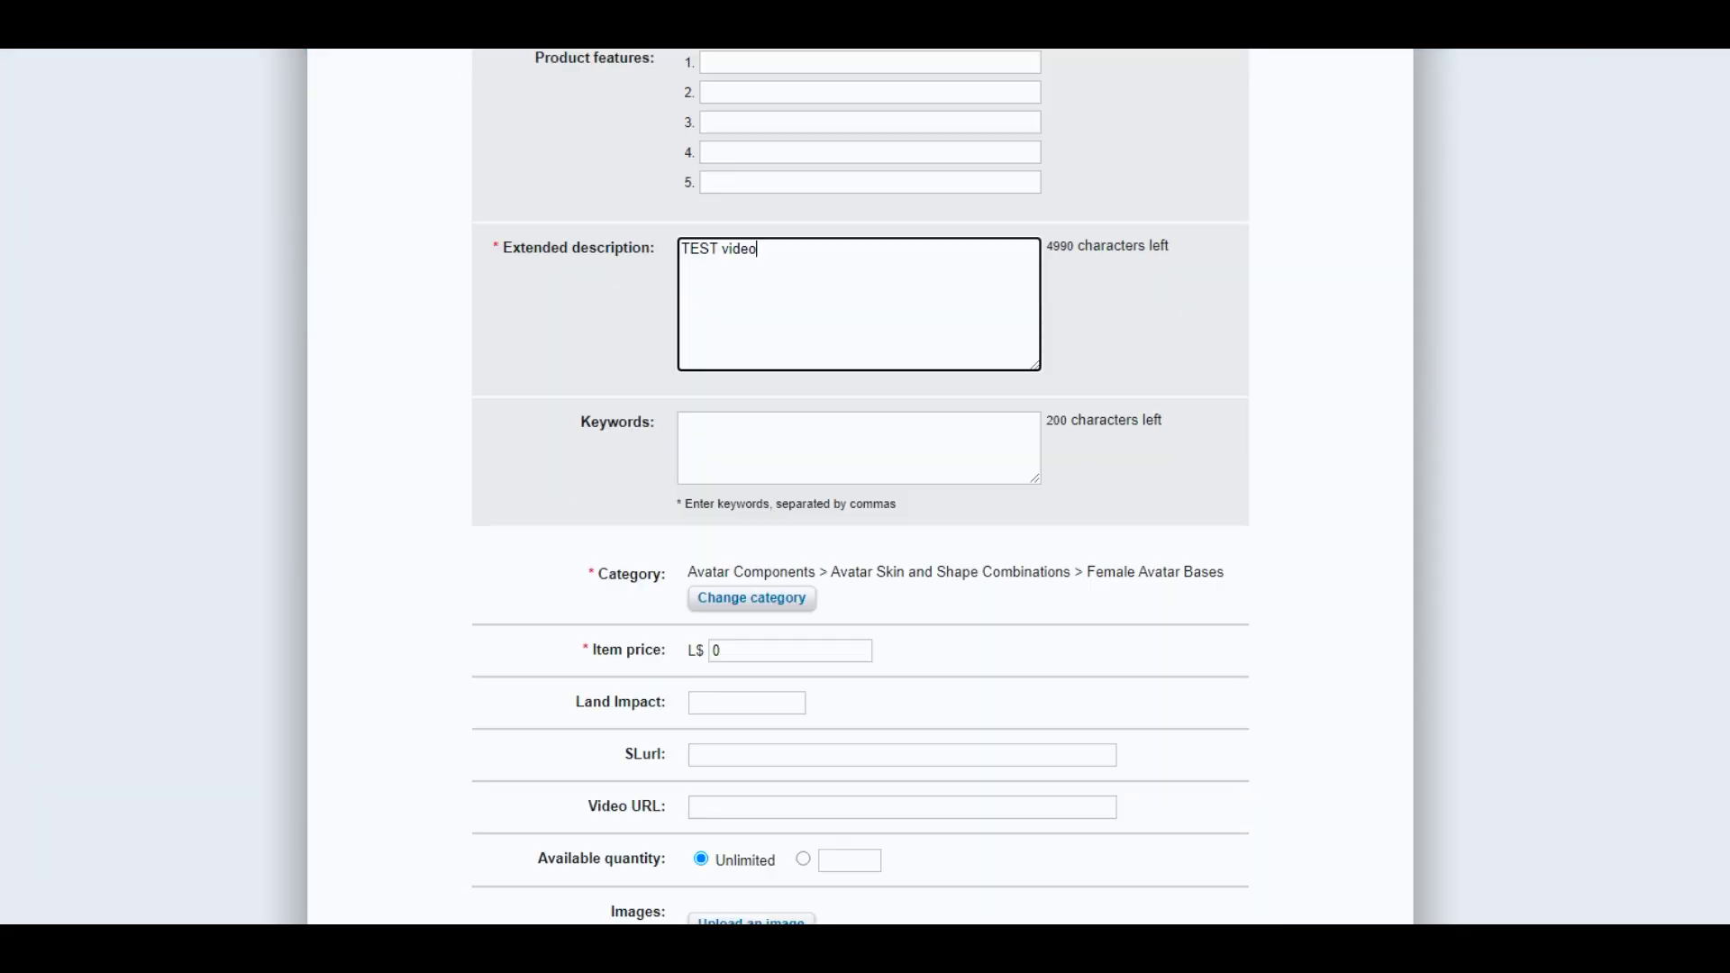
{"action": "scroll", "coordinate": [861, 487], "scroll_direction": "down", "scroll_amount": 8}
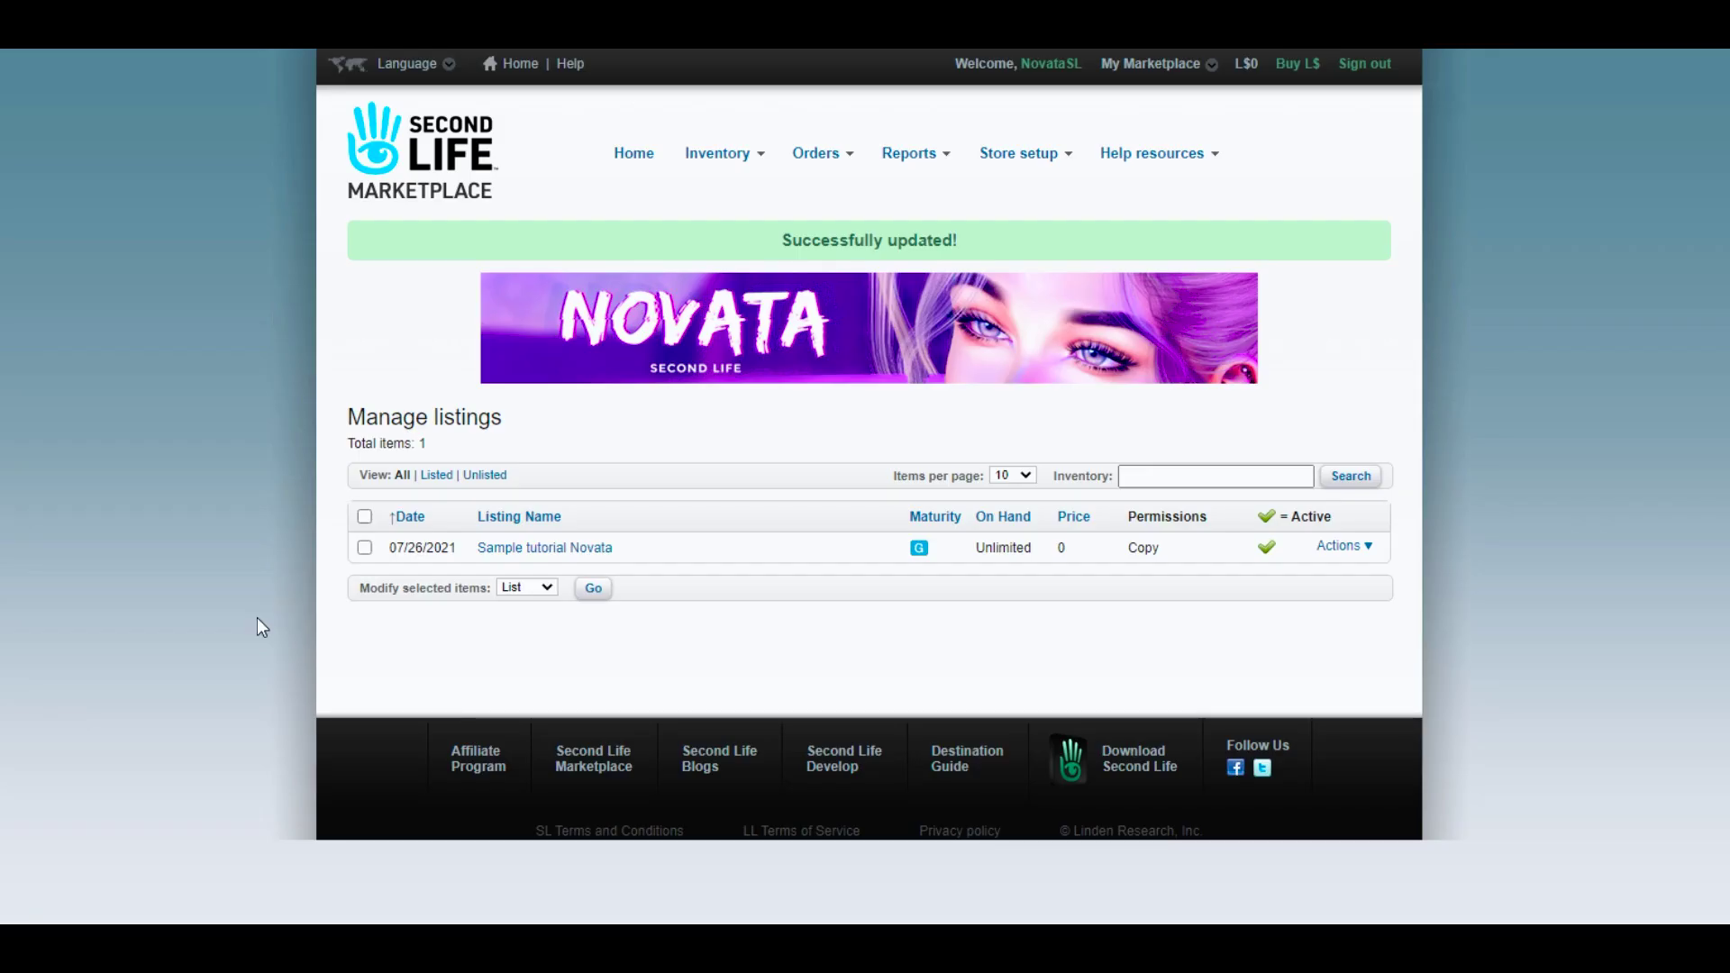
Step: Go to your own Marketplace store and open the Sample tutorial Novata product page
{"action": "left_click", "coordinate": [1209, 67]}
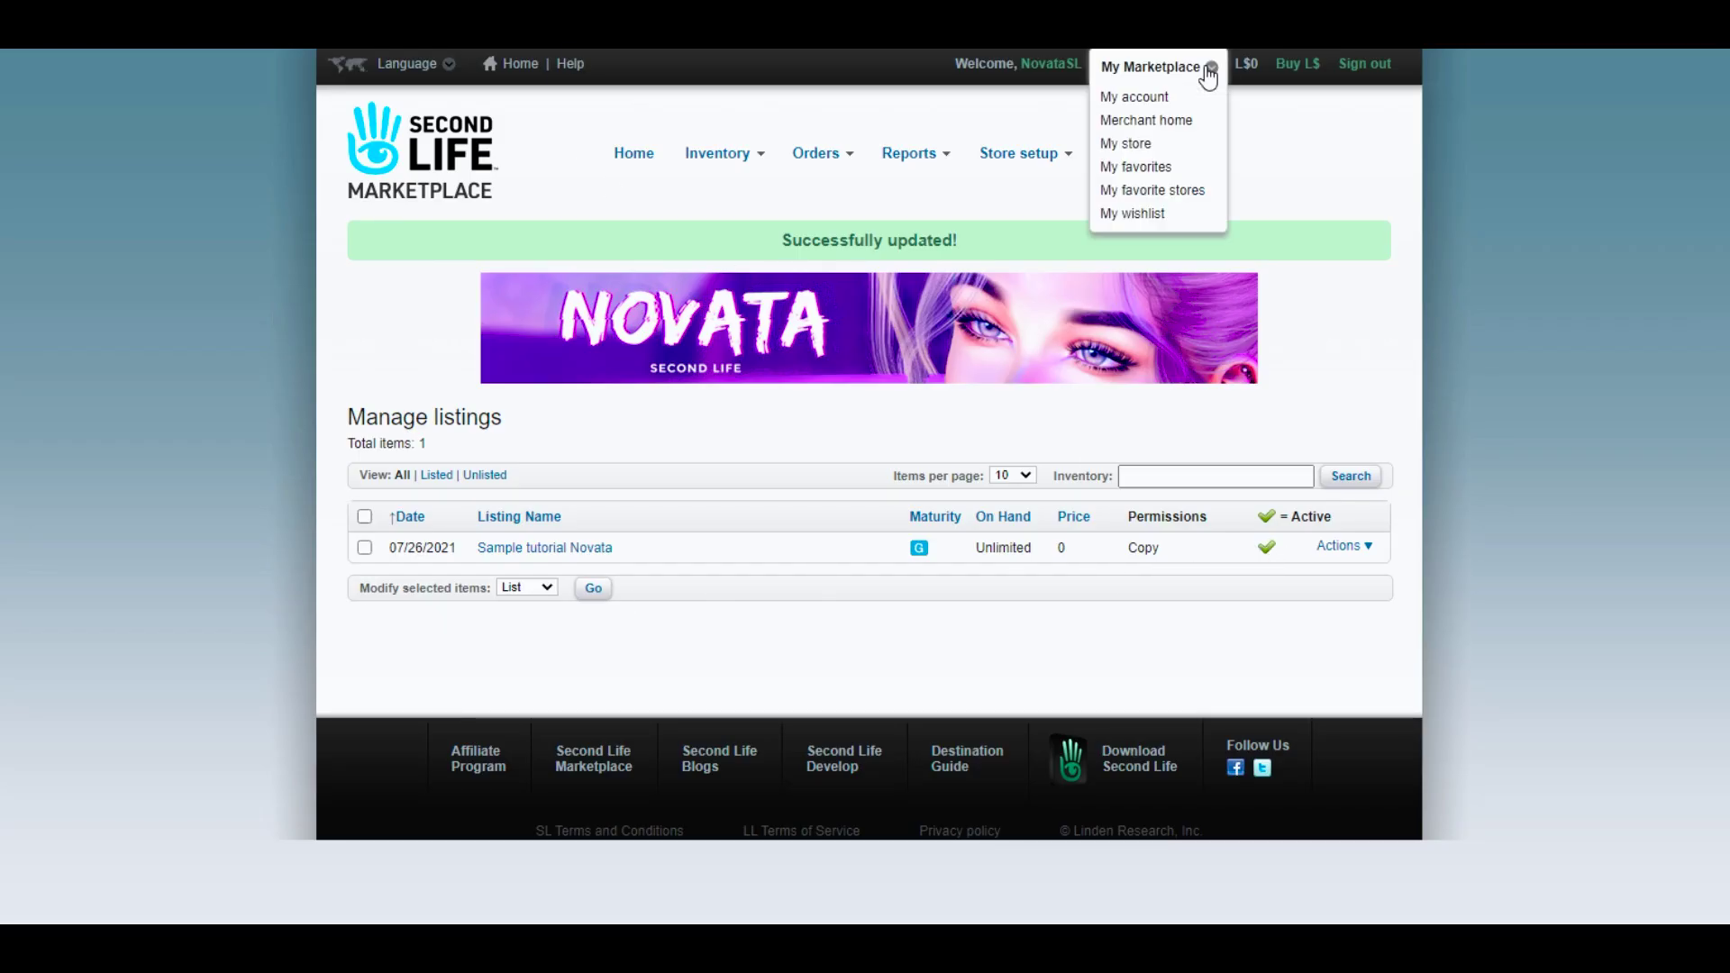
{"action": "left_click", "coordinate": [1141, 146]}
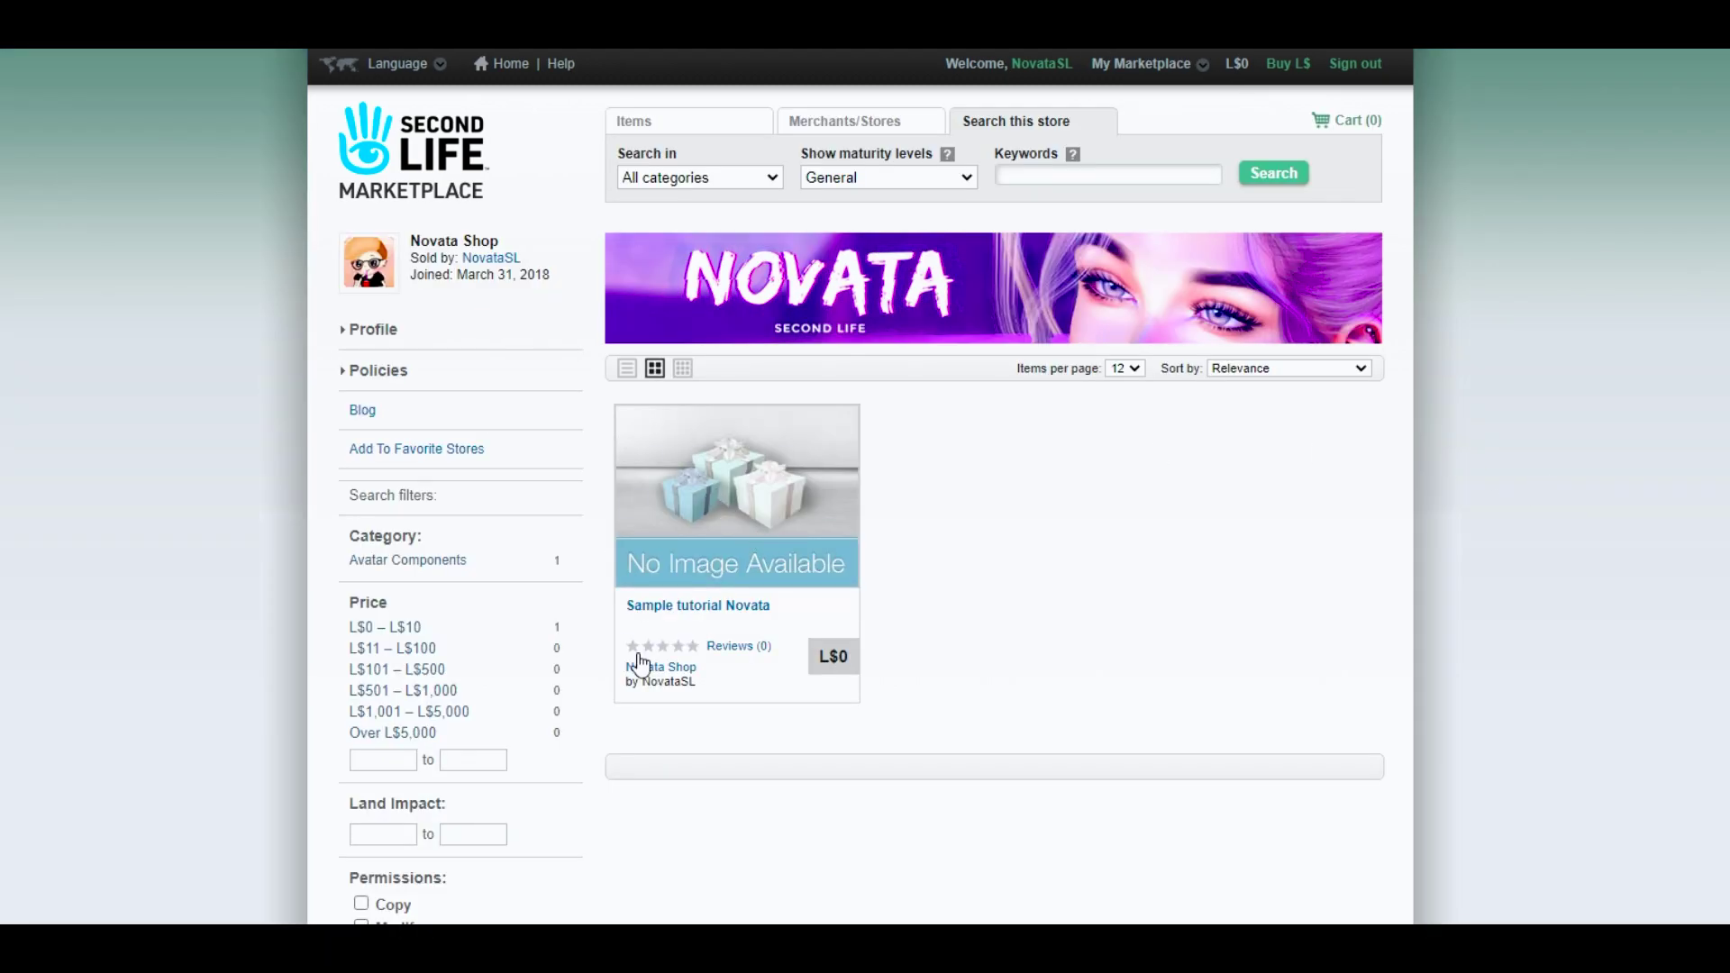
{"action": "scroll", "coordinate": [608, 462], "scroll_direction": "down", "scroll_amount": 1}
{"action": "scroll", "coordinate": [608, 461], "scroll_direction": "up", "scroll_amount": 1}
{"action": "left_click", "coordinate": [752, 614]}
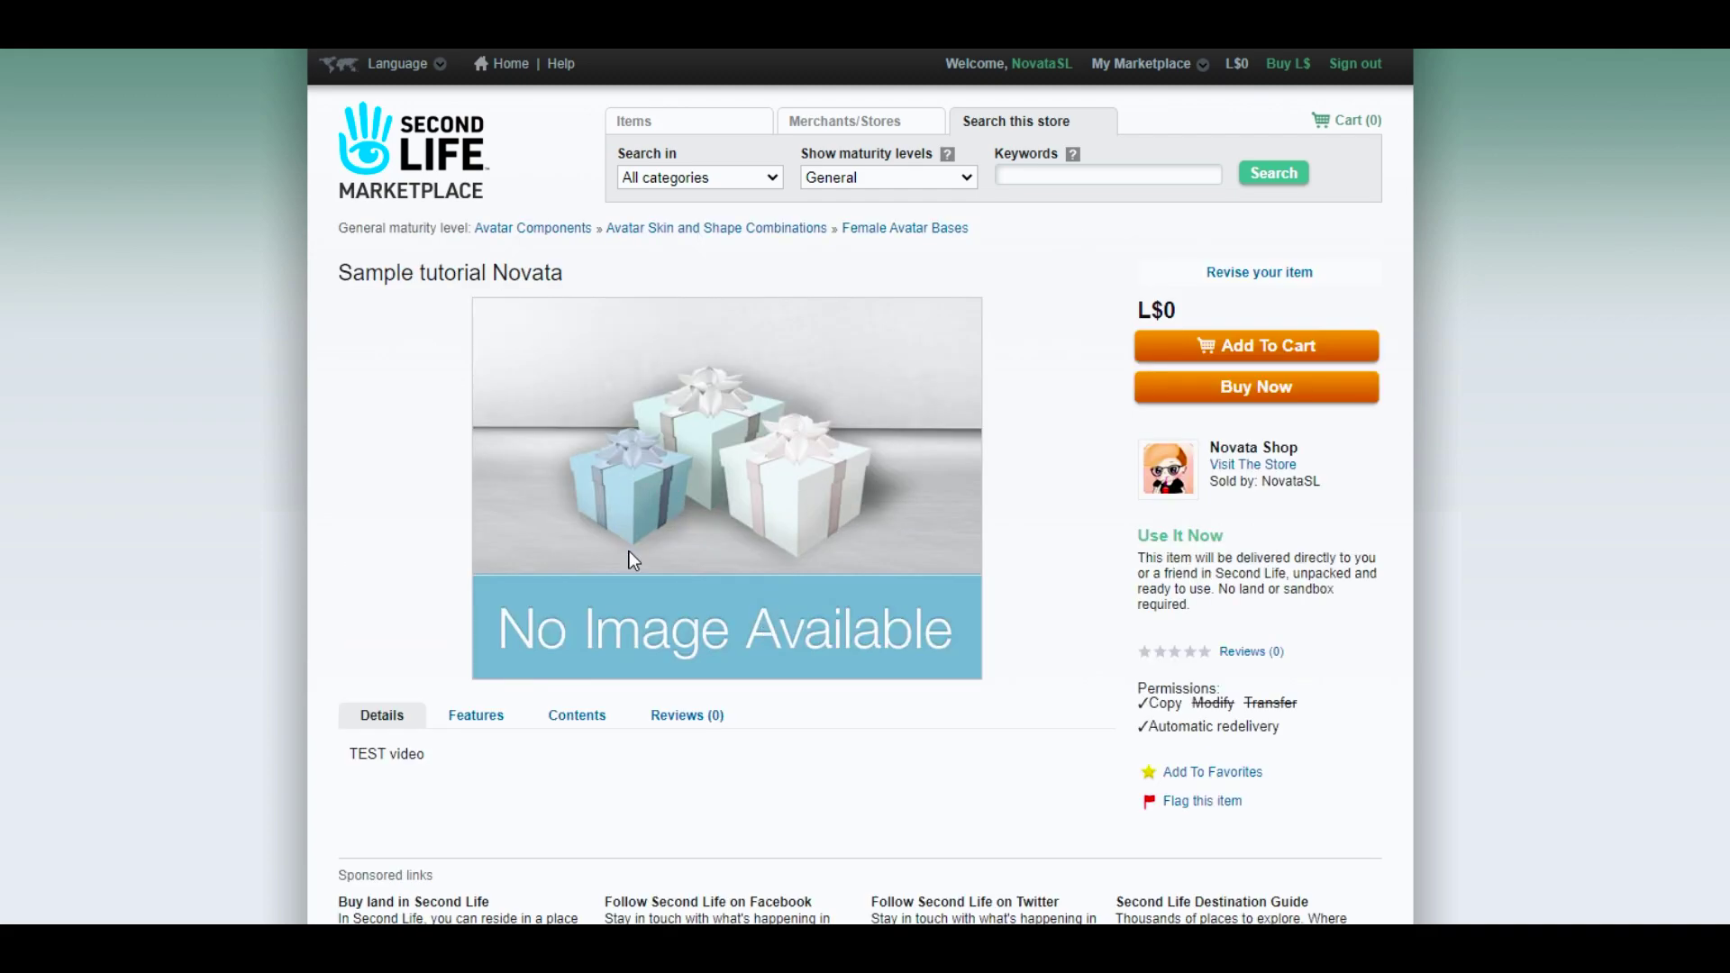
Step: Examine the product page's features, contents, reviews and permissions
{"action": "left_click", "coordinate": [487, 718]}
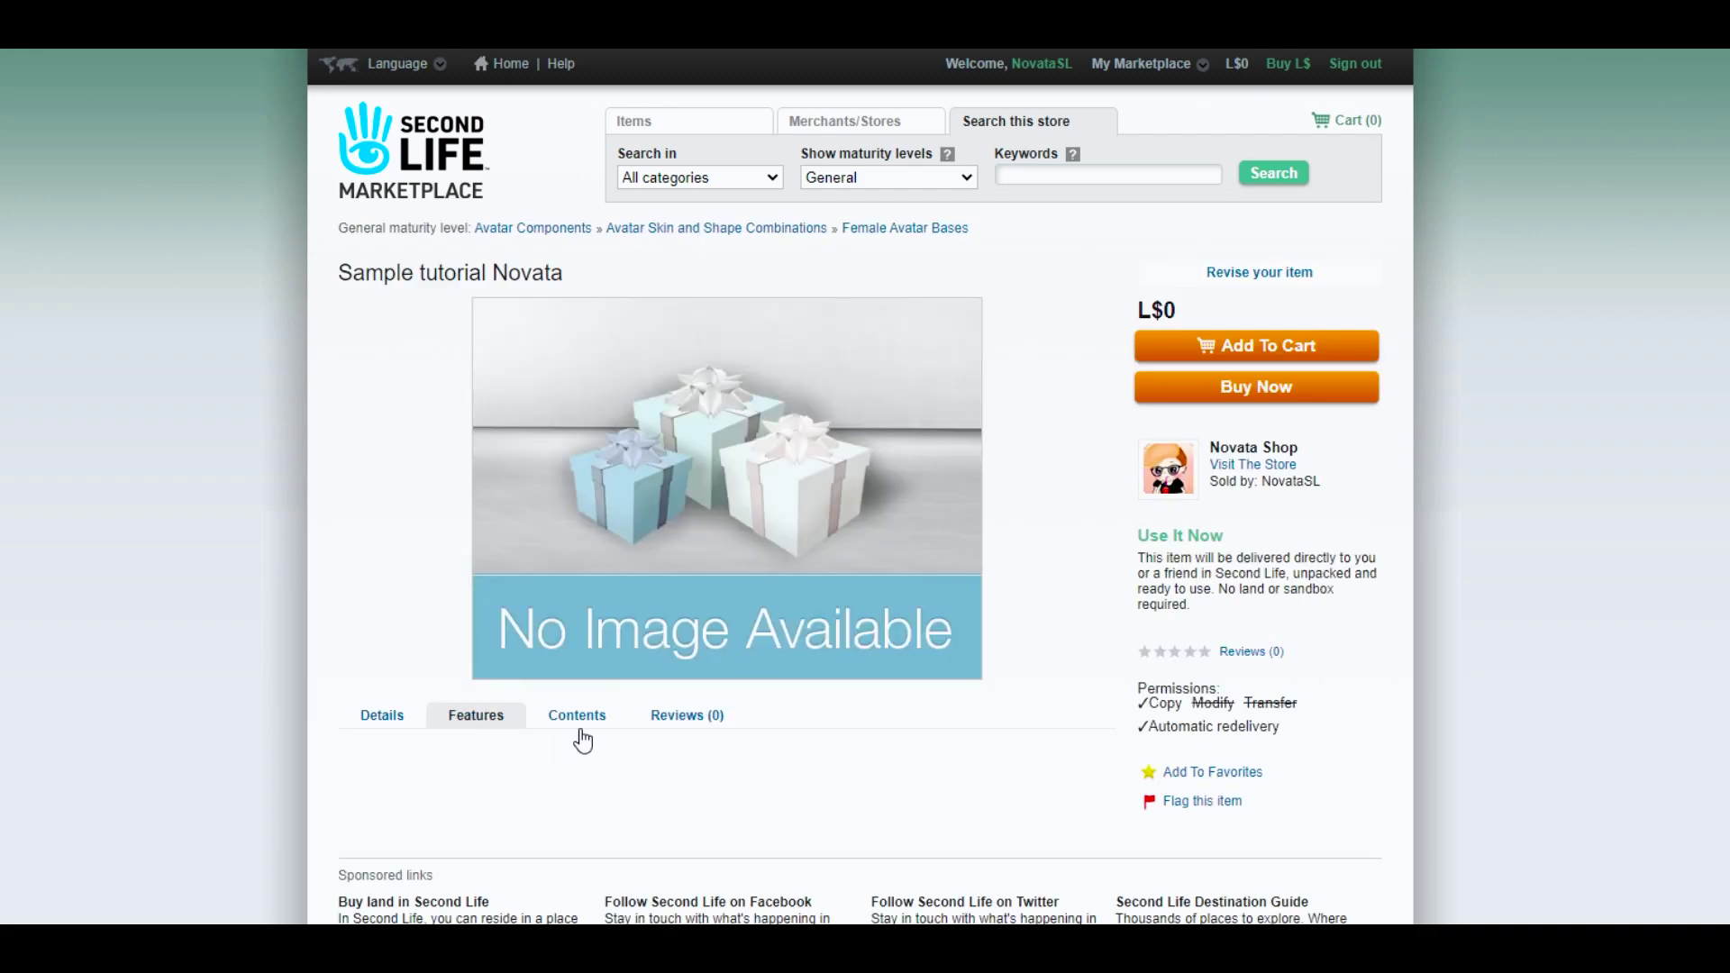
{"action": "left_click", "coordinate": [578, 716]}
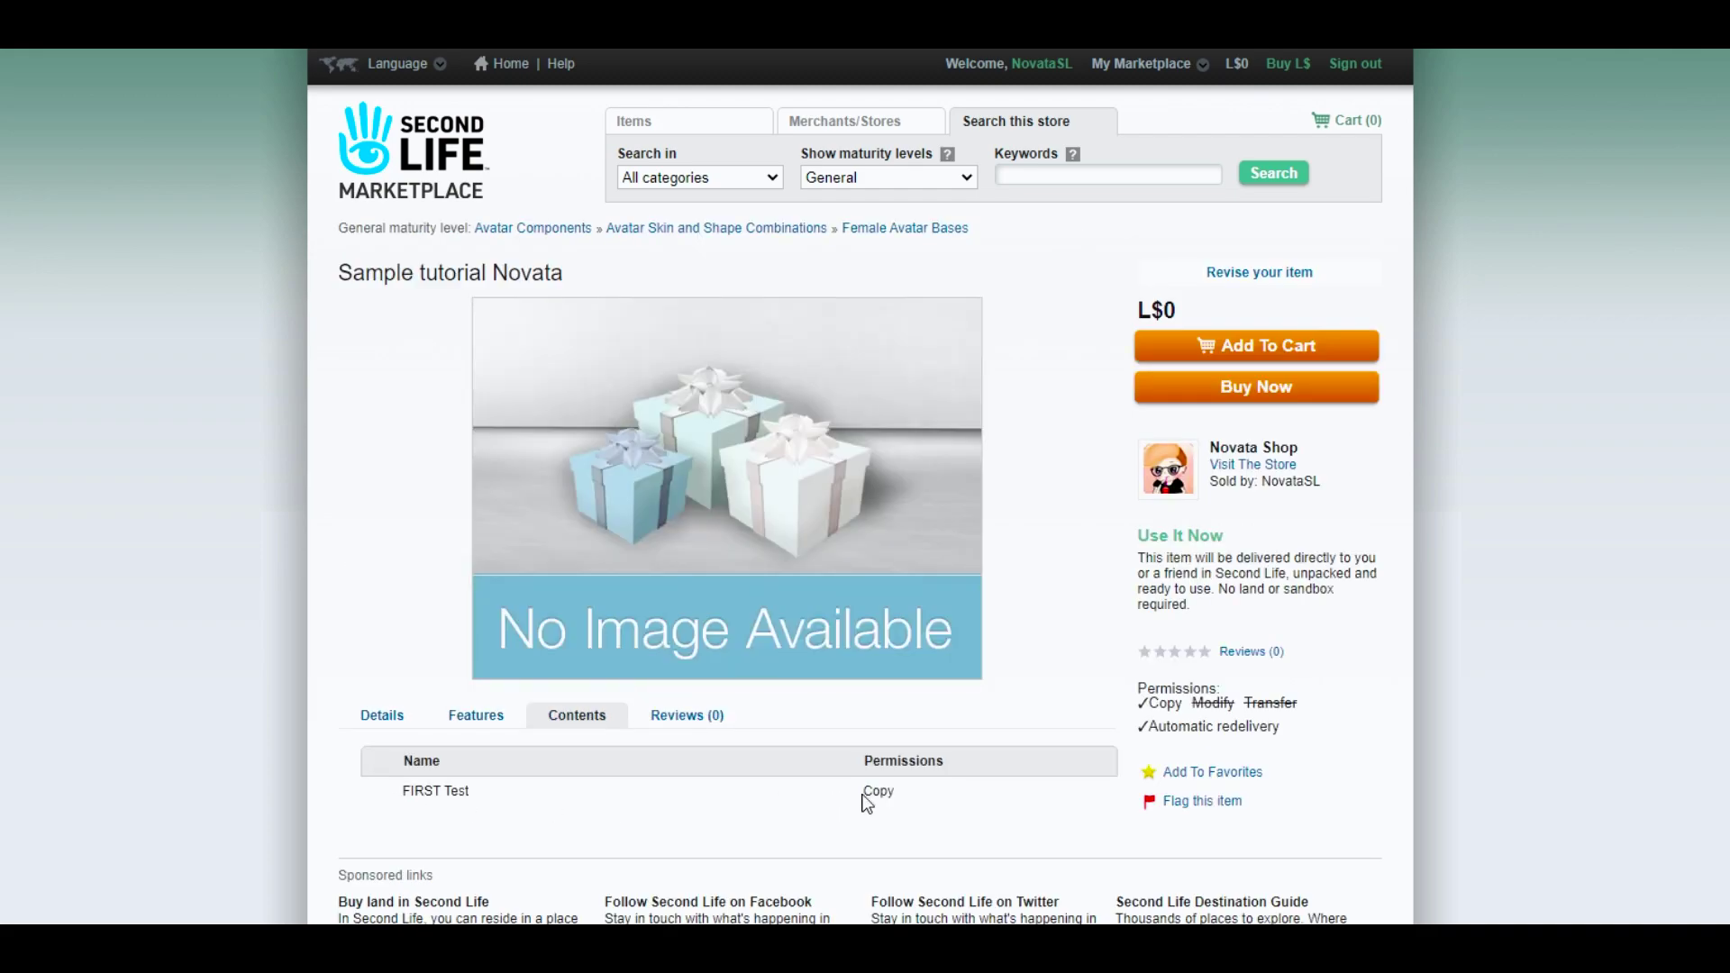
{"action": "left_click", "coordinate": [683, 716]}
{"action": "left_click_drag", "start_coordinate": [1205, 705], "coordinate": [1285, 740]}
{"action": "left_click", "coordinate": [1285, 740]}
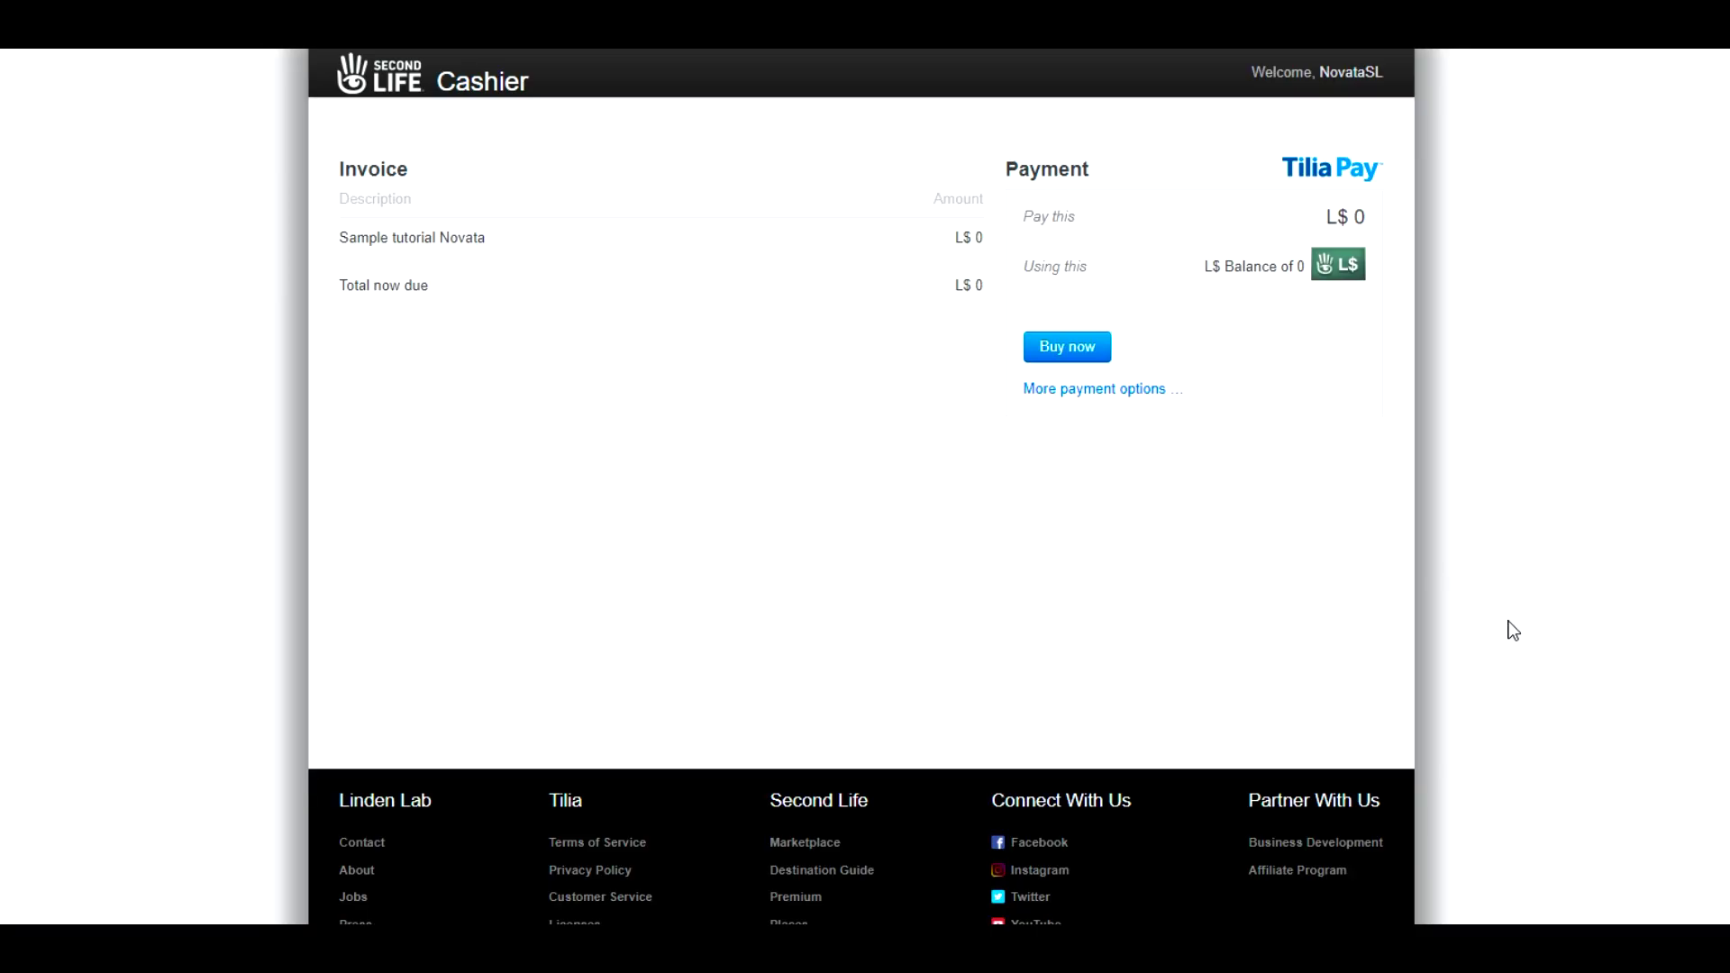
Step: Buy Sample tutorial Novata for L$ 0 and acknowledge the delivery notification in the Second Life viewer
{"action": "left_click", "coordinate": [1045, 393]}
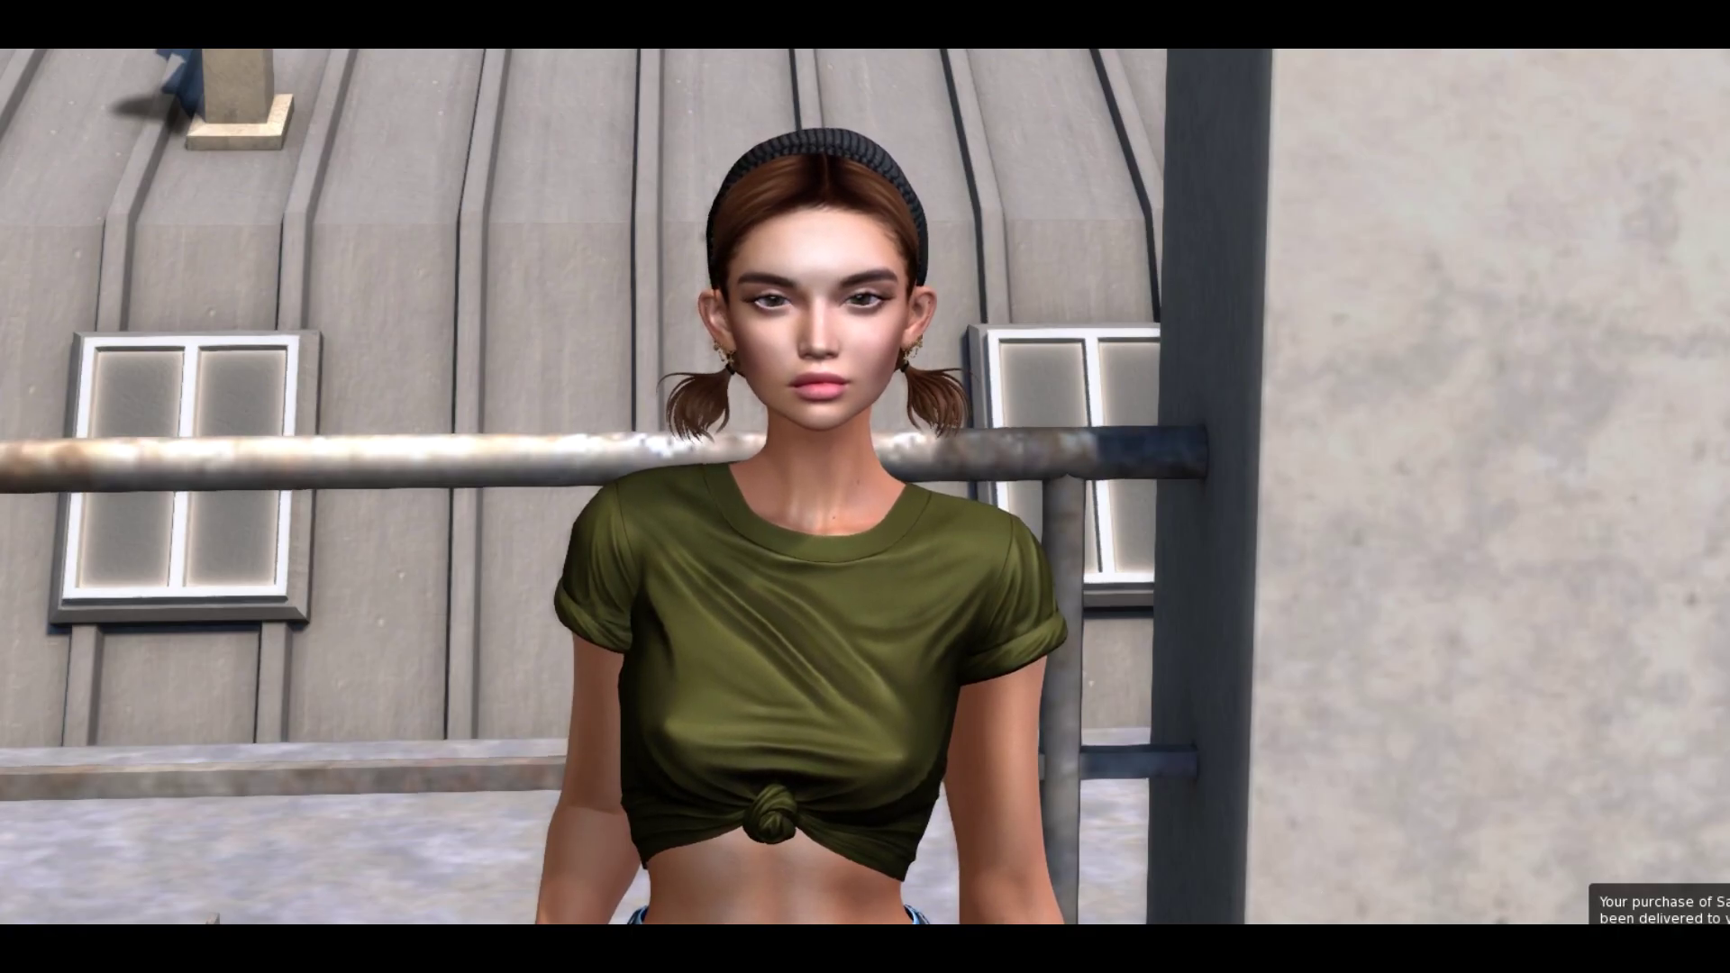
{"action": "left_click", "coordinate": [1659, 909]}
{"action": "mouse_move", "coordinate": [640, 387]}
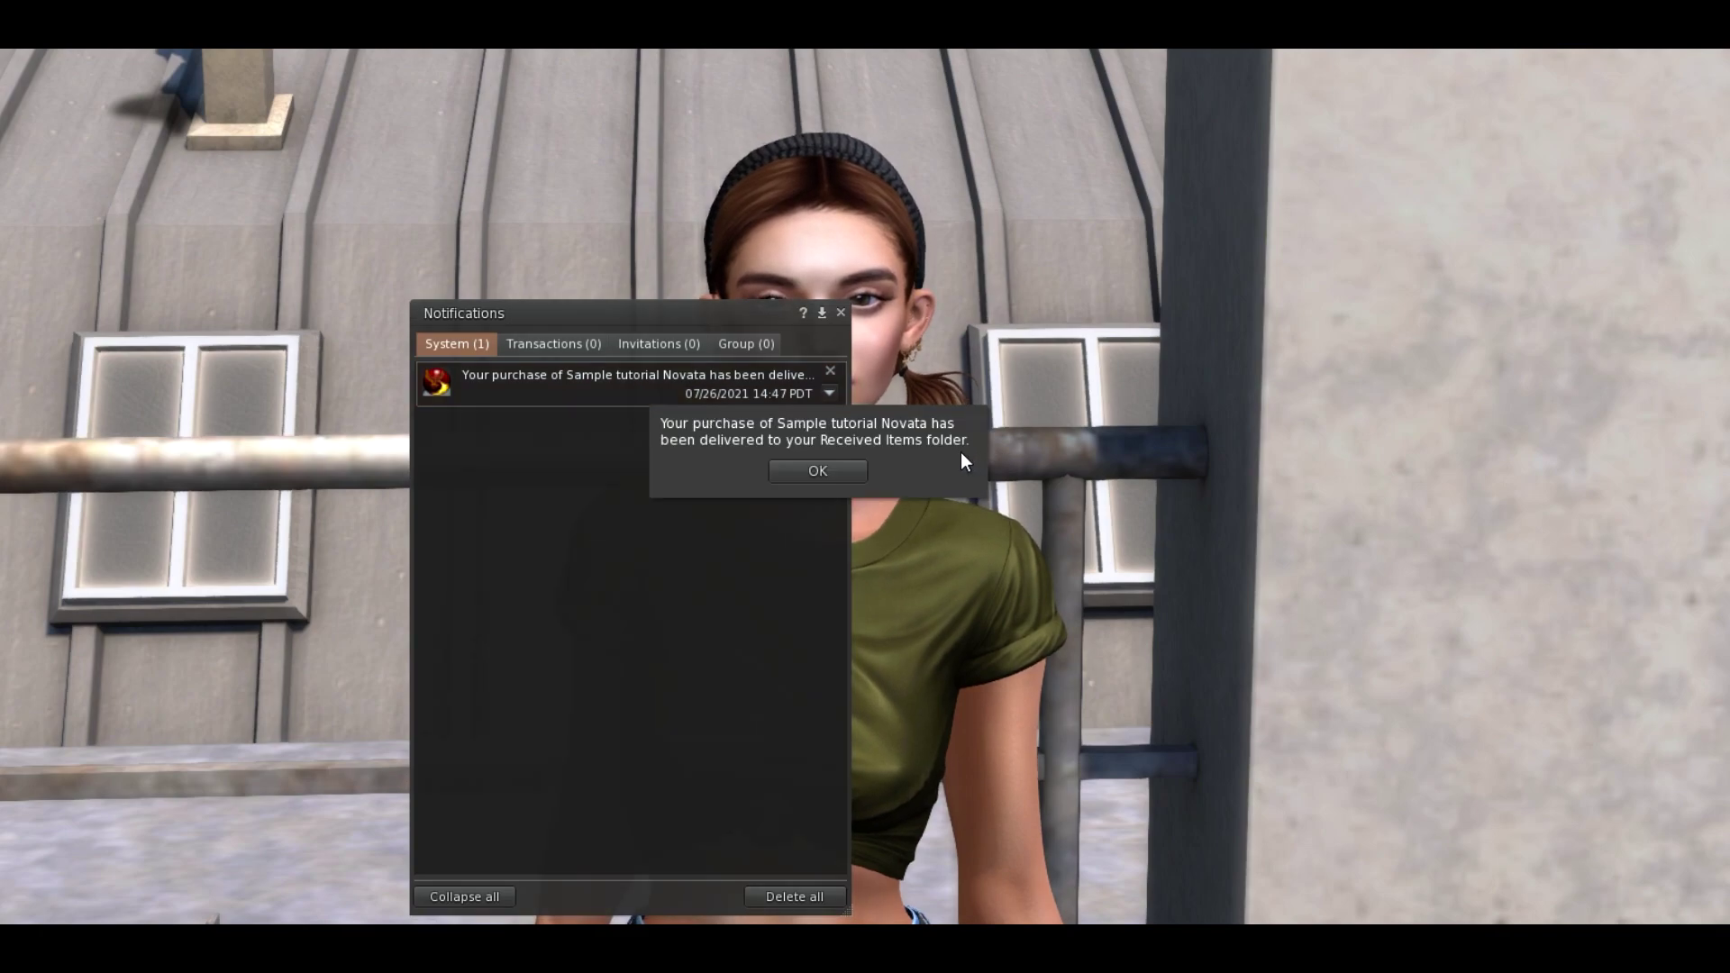
{"action": "left_click", "coordinate": [831, 473]}
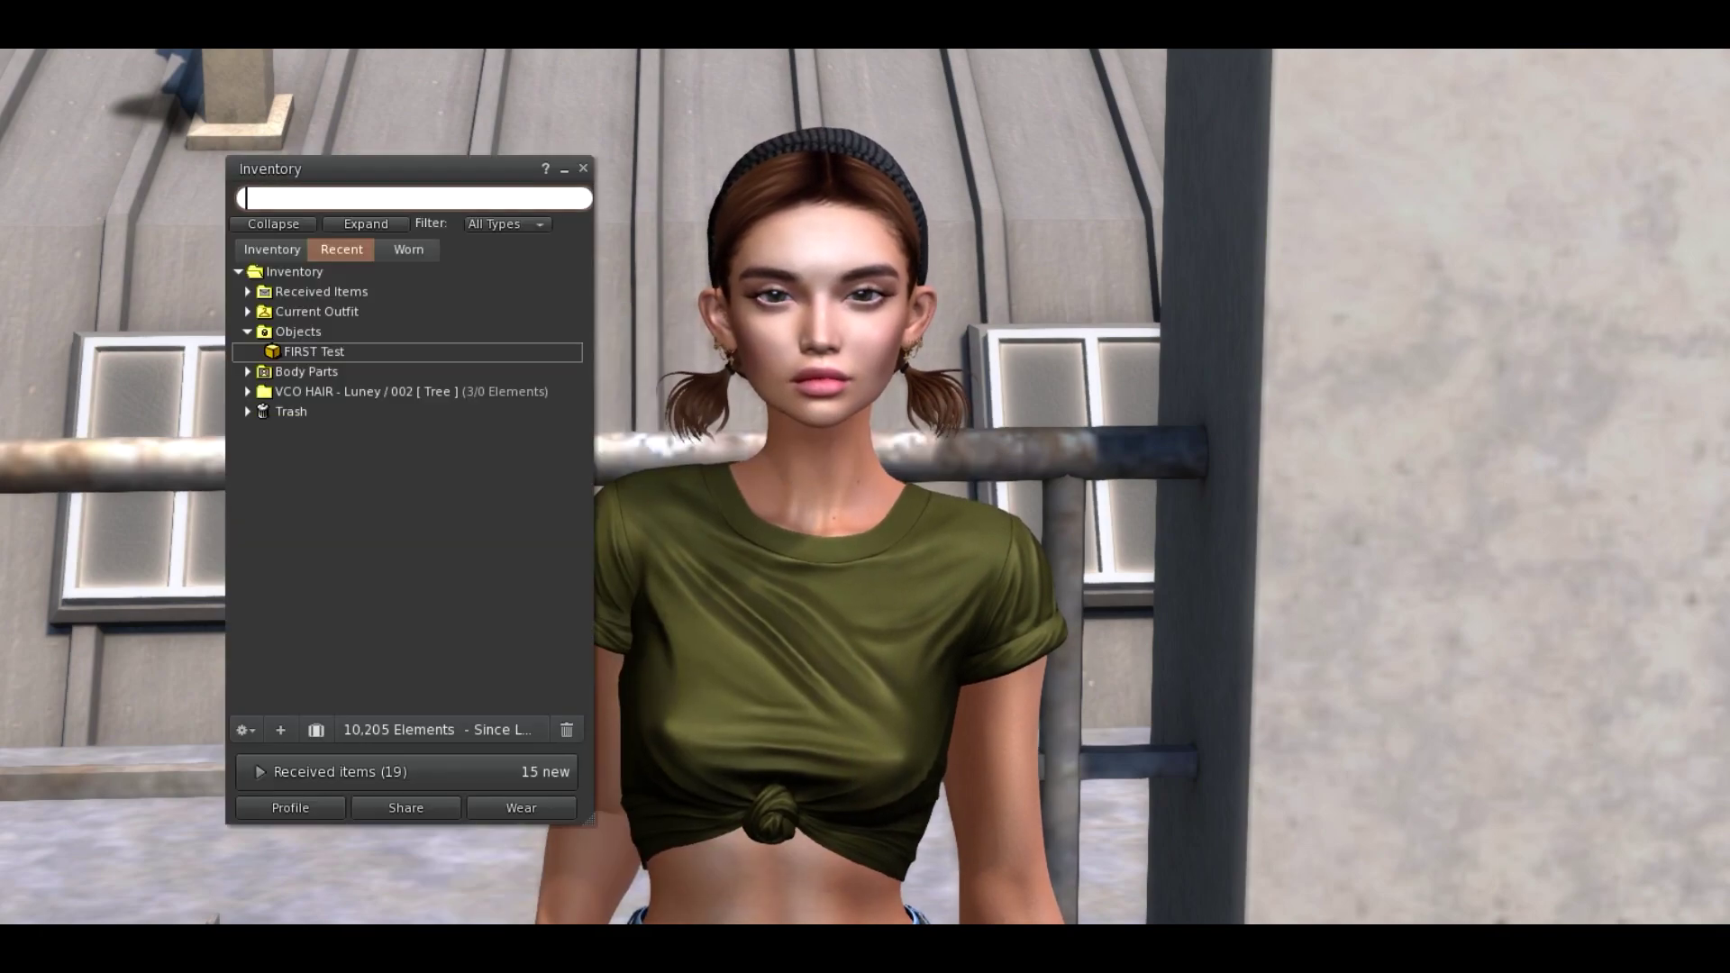
Step: Expand the FIRST Test folder within Received Items and wear the FIRST Test object
{"action": "left_click", "coordinate": [246, 292]}
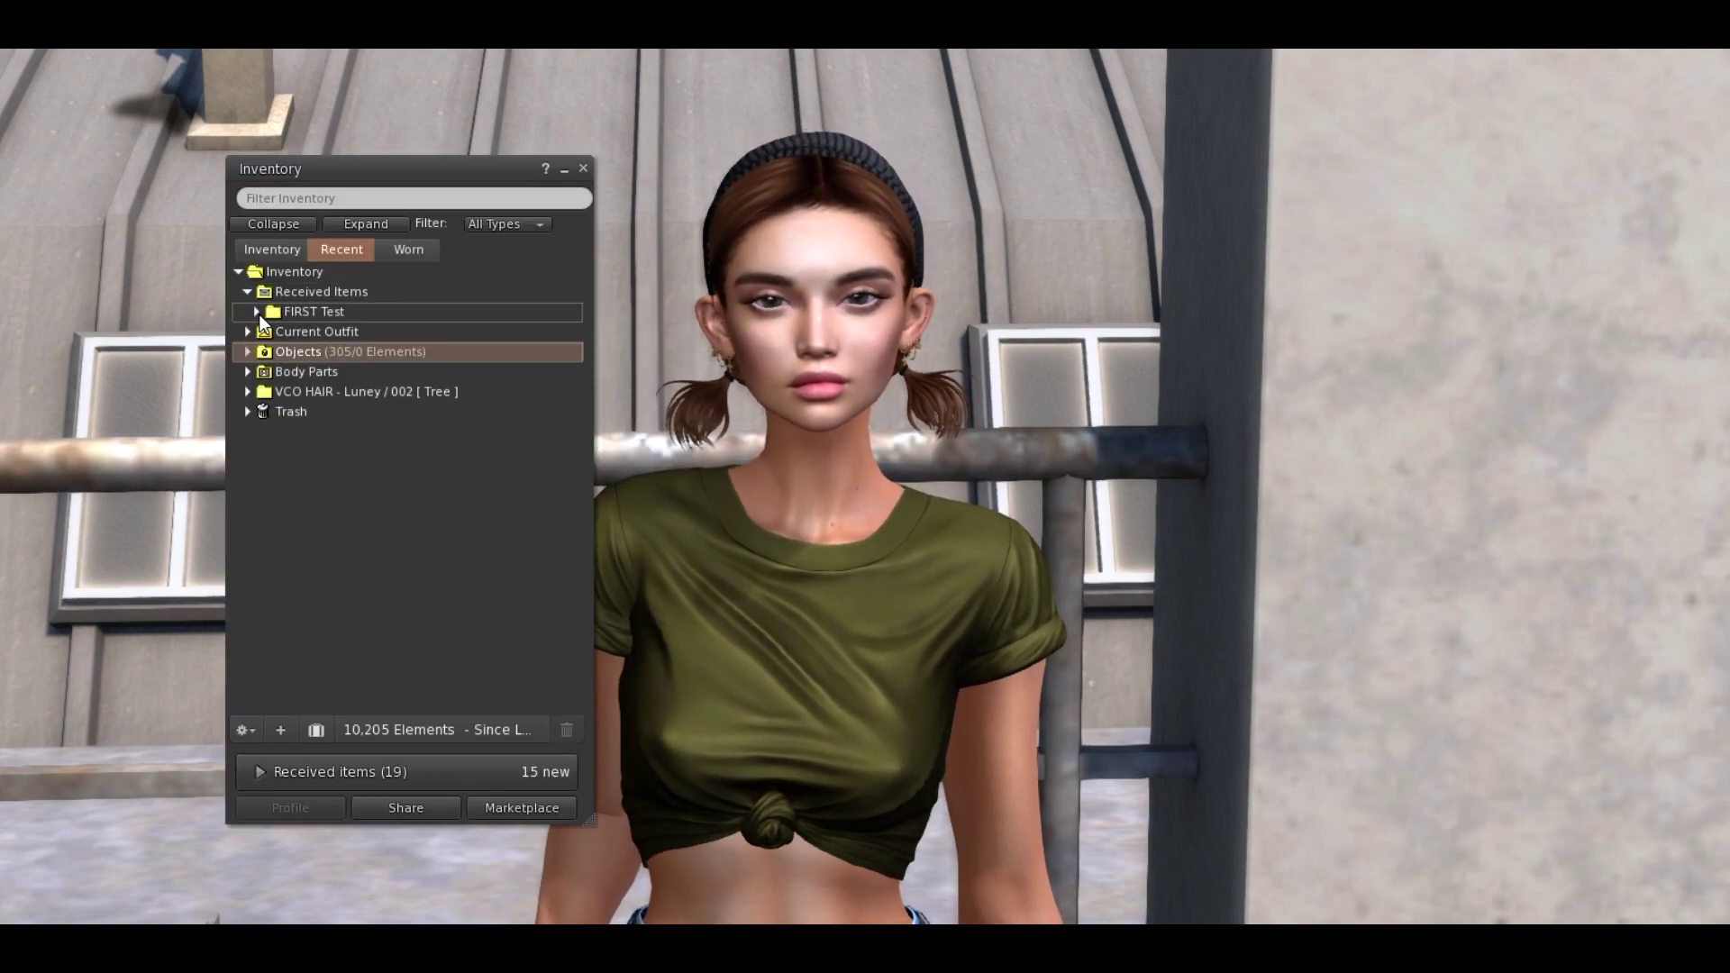
{"action": "left_click", "coordinate": [257, 312]}
{"action": "left_click", "coordinate": [310, 332]}
{"action": "left_click_drag", "start_coordinate": [418, 170], "coordinate": [308, 183]}
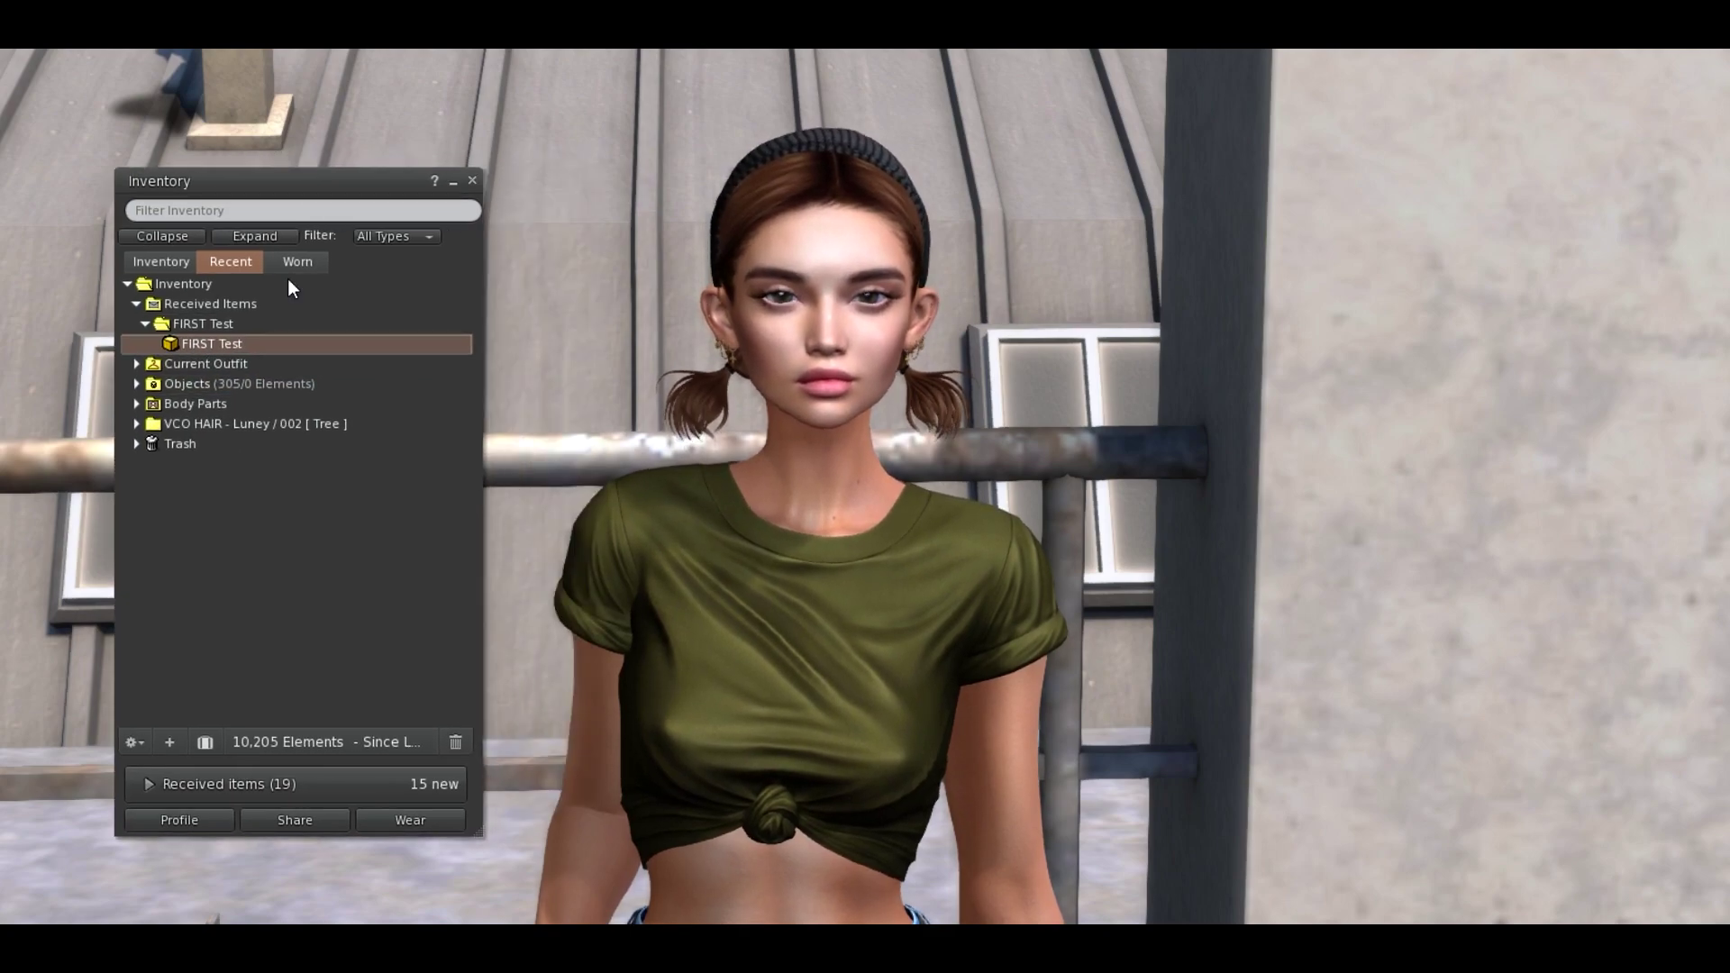
{"action": "right_click", "coordinate": [232, 344]}
{"action": "left_click", "coordinate": [265, 645]}
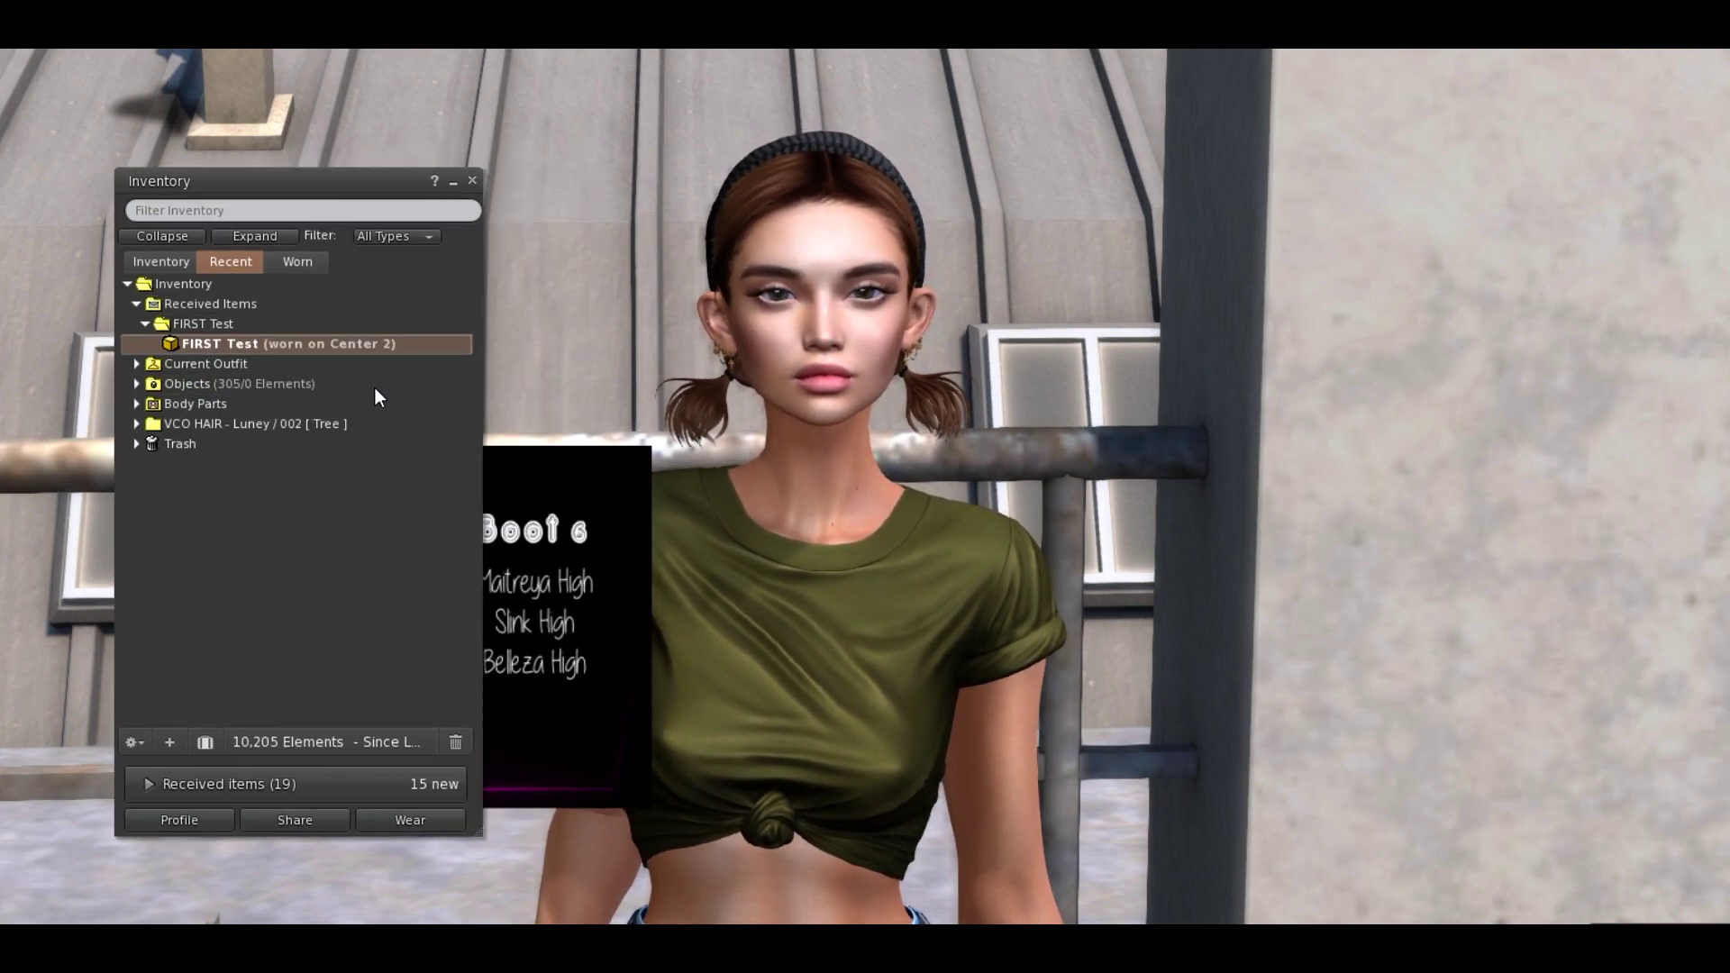
Step: Unpack the worn FIRST Test HUD, accepting the folder it gives, and detach the HUD
{"action": "left_click_drag", "start_coordinate": [355, 184], "coordinate": [1257, 224]}
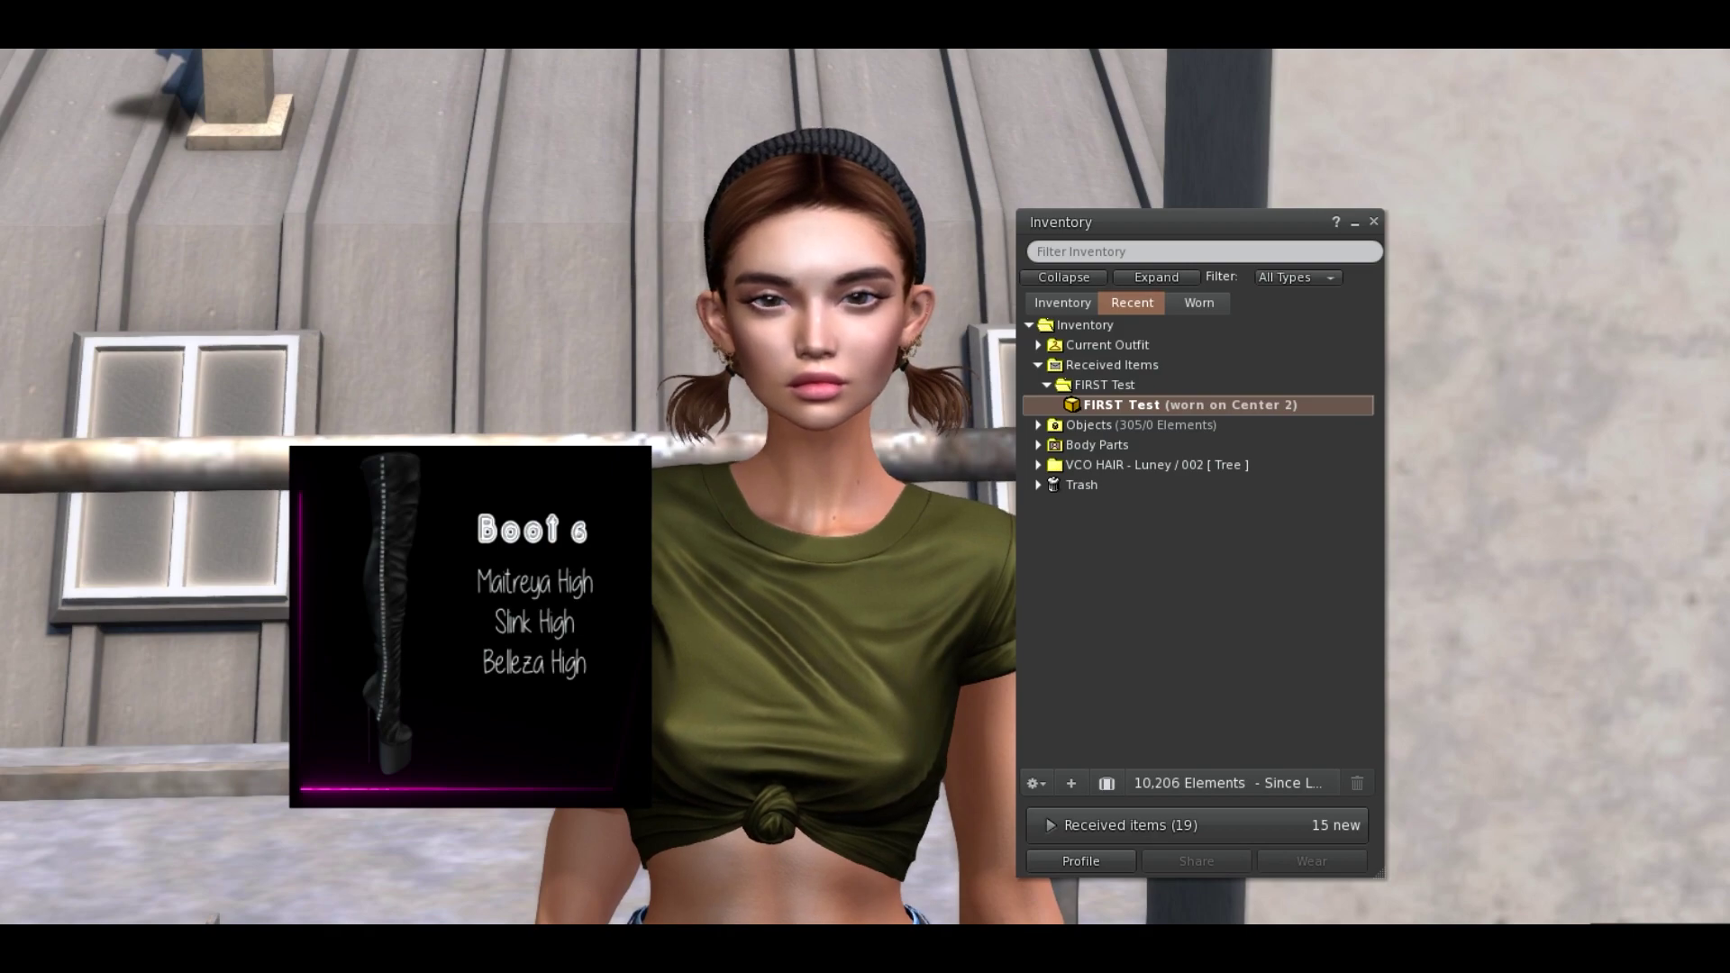
{"action": "left_click", "coordinate": [474, 587]}
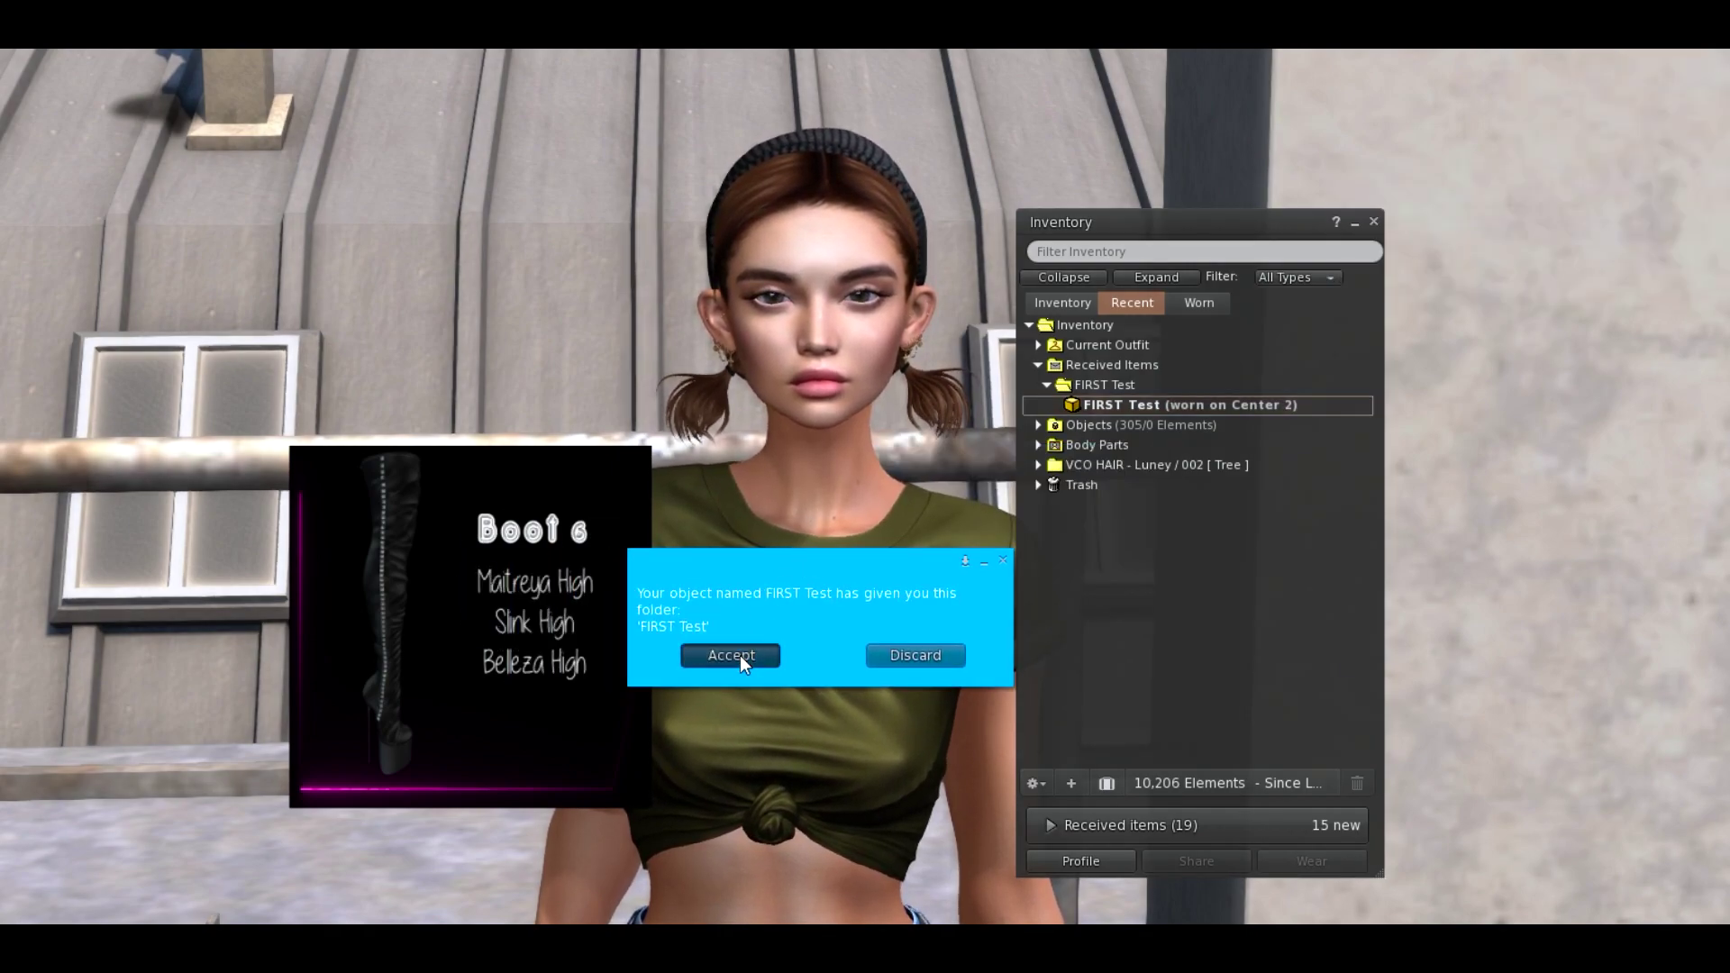
{"action": "left_click", "coordinate": [734, 657]}
{"action": "right_click", "coordinate": [483, 568]}
{"action": "left_click", "coordinate": [374, 569]}
Step: Collapse Received Items and check the contents of the newly unpacked FIRST Test folder
{"action": "left_click", "coordinate": [1038, 385]}
{"action": "left_click", "coordinate": [1038, 346]}
{"action": "left_click", "coordinate": [1101, 365]}
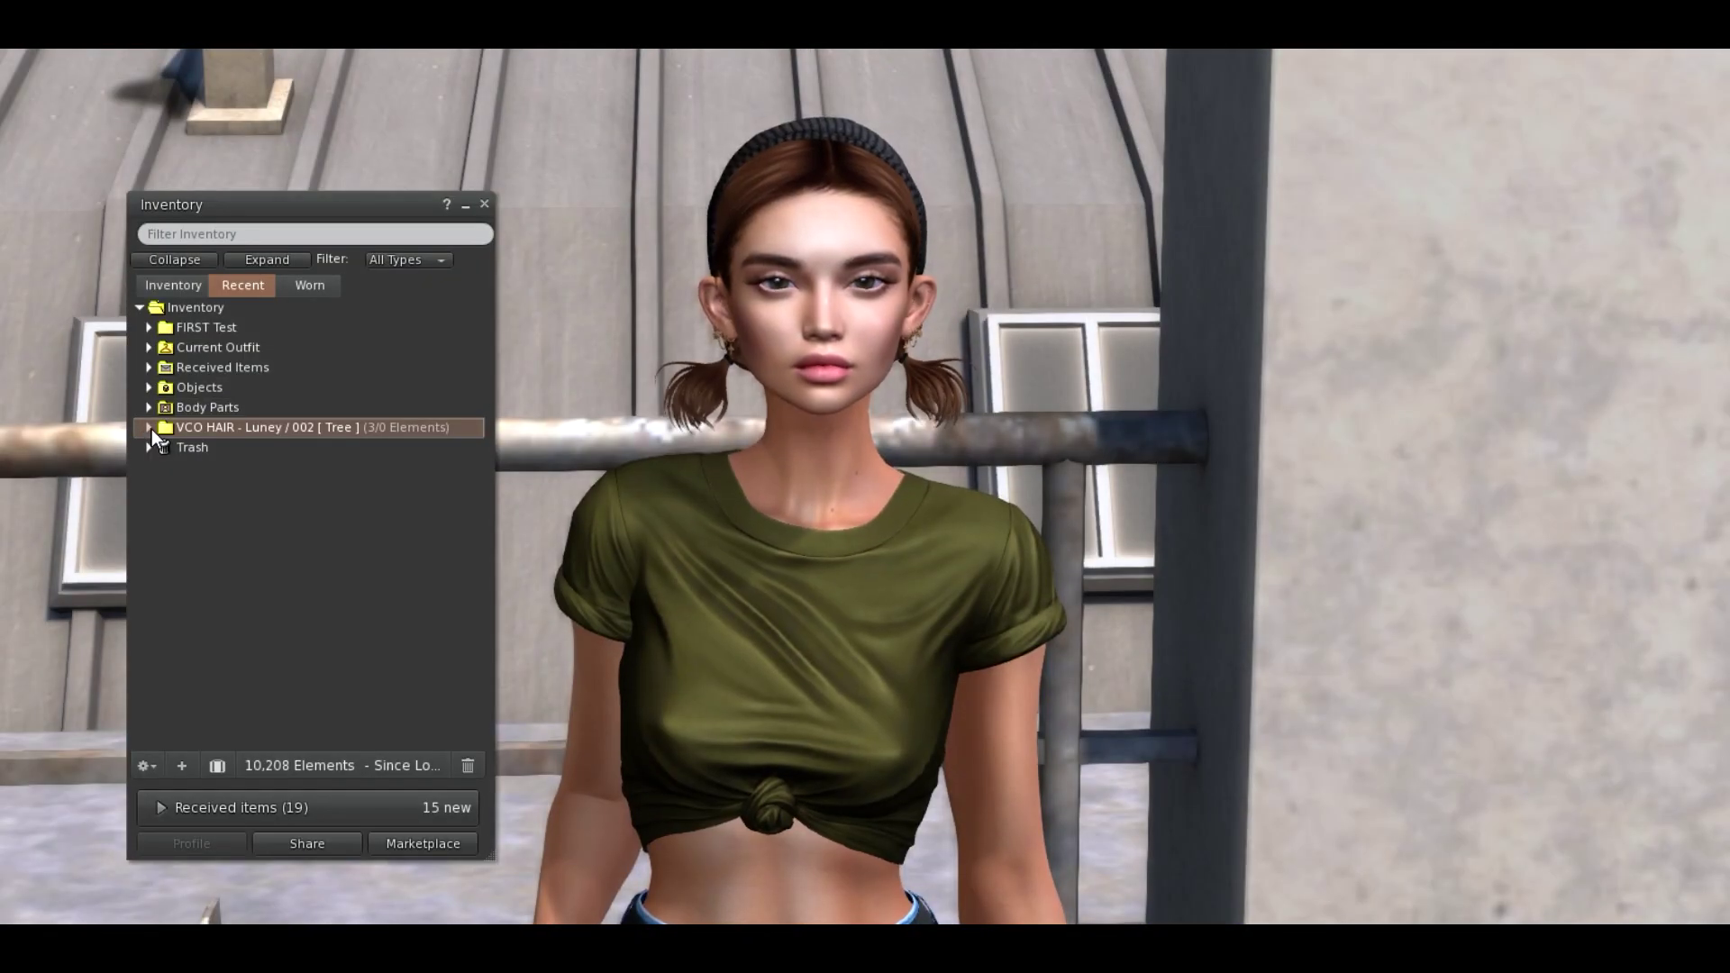
Step: Try to copy the VCO HAIR - Luney / 002 [ Tree ] object to Marketplace Listings and cancel the transfer
{"action": "left_click", "coordinate": [152, 428]}
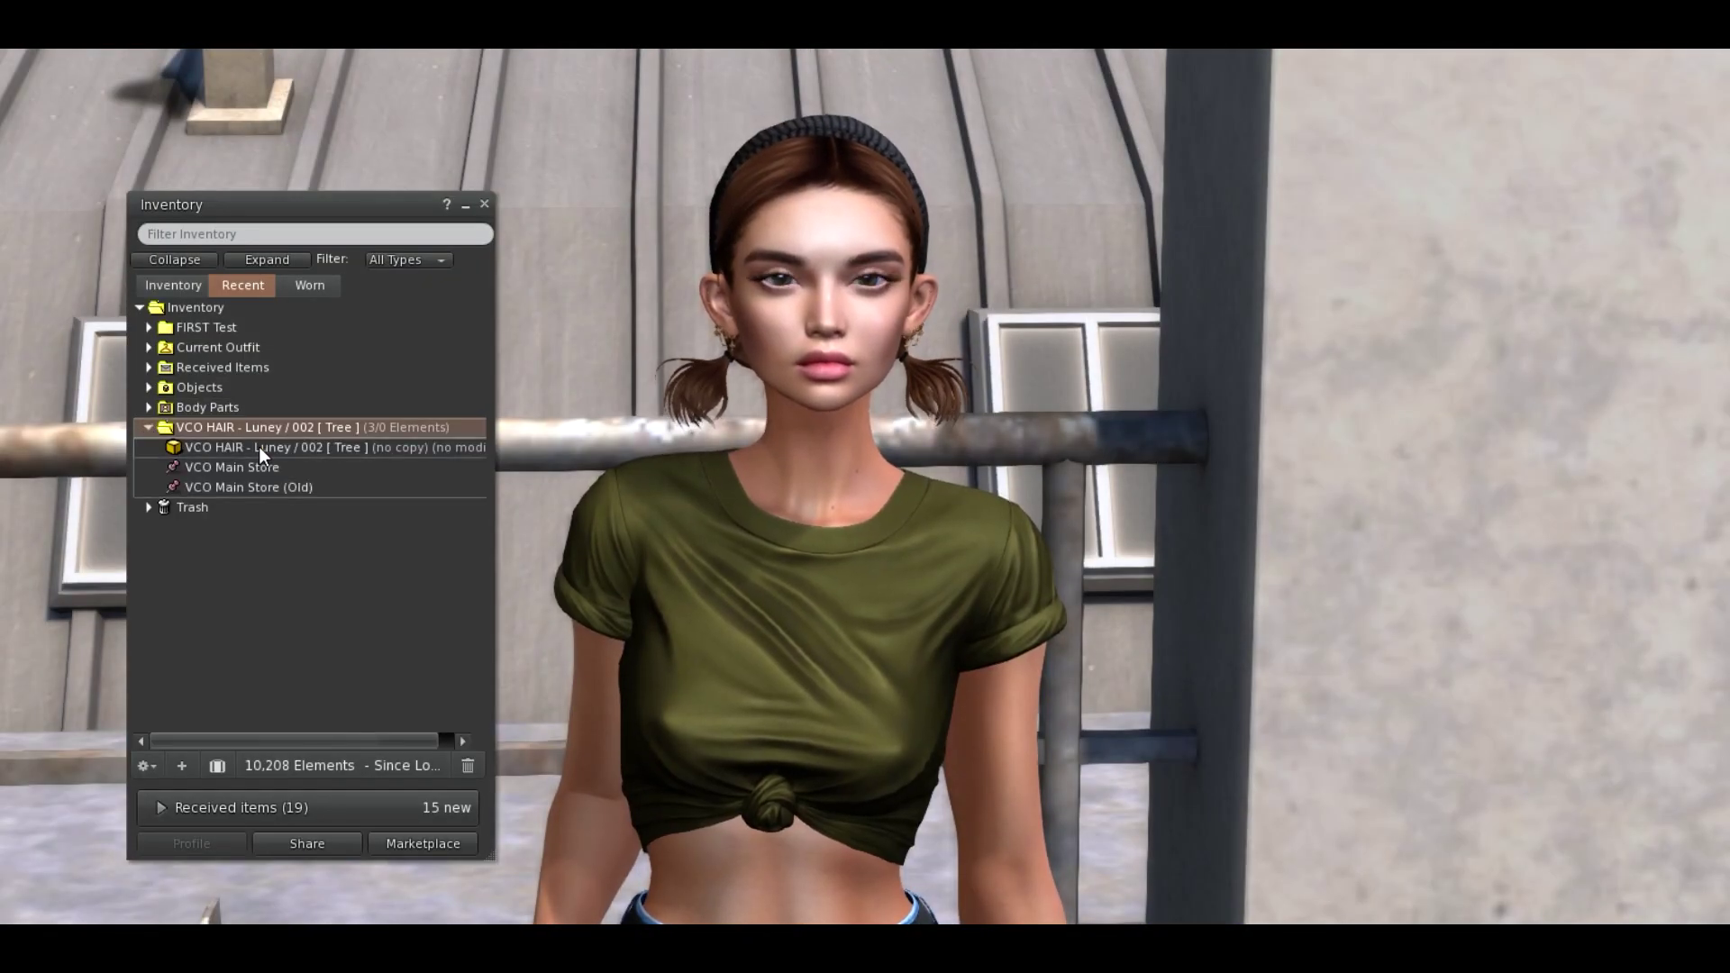
{"action": "left_click", "coordinate": [257, 447]}
{"action": "right_click", "coordinate": [289, 446]}
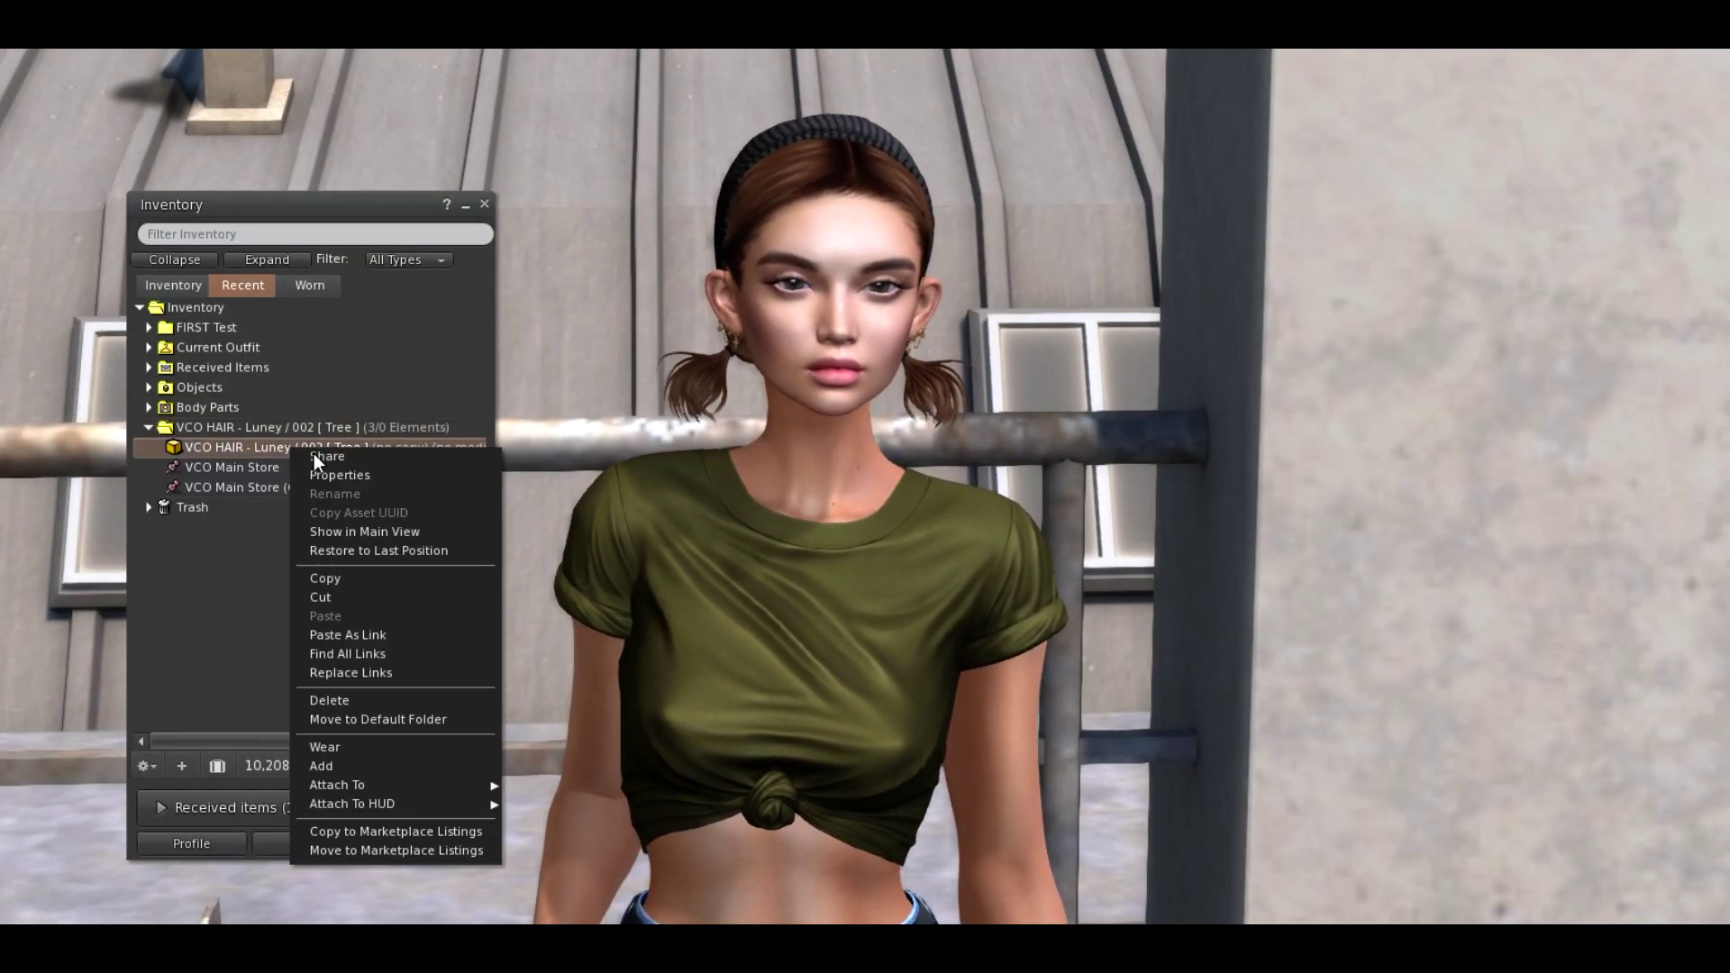
{"action": "left_click", "coordinate": [388, 830]}
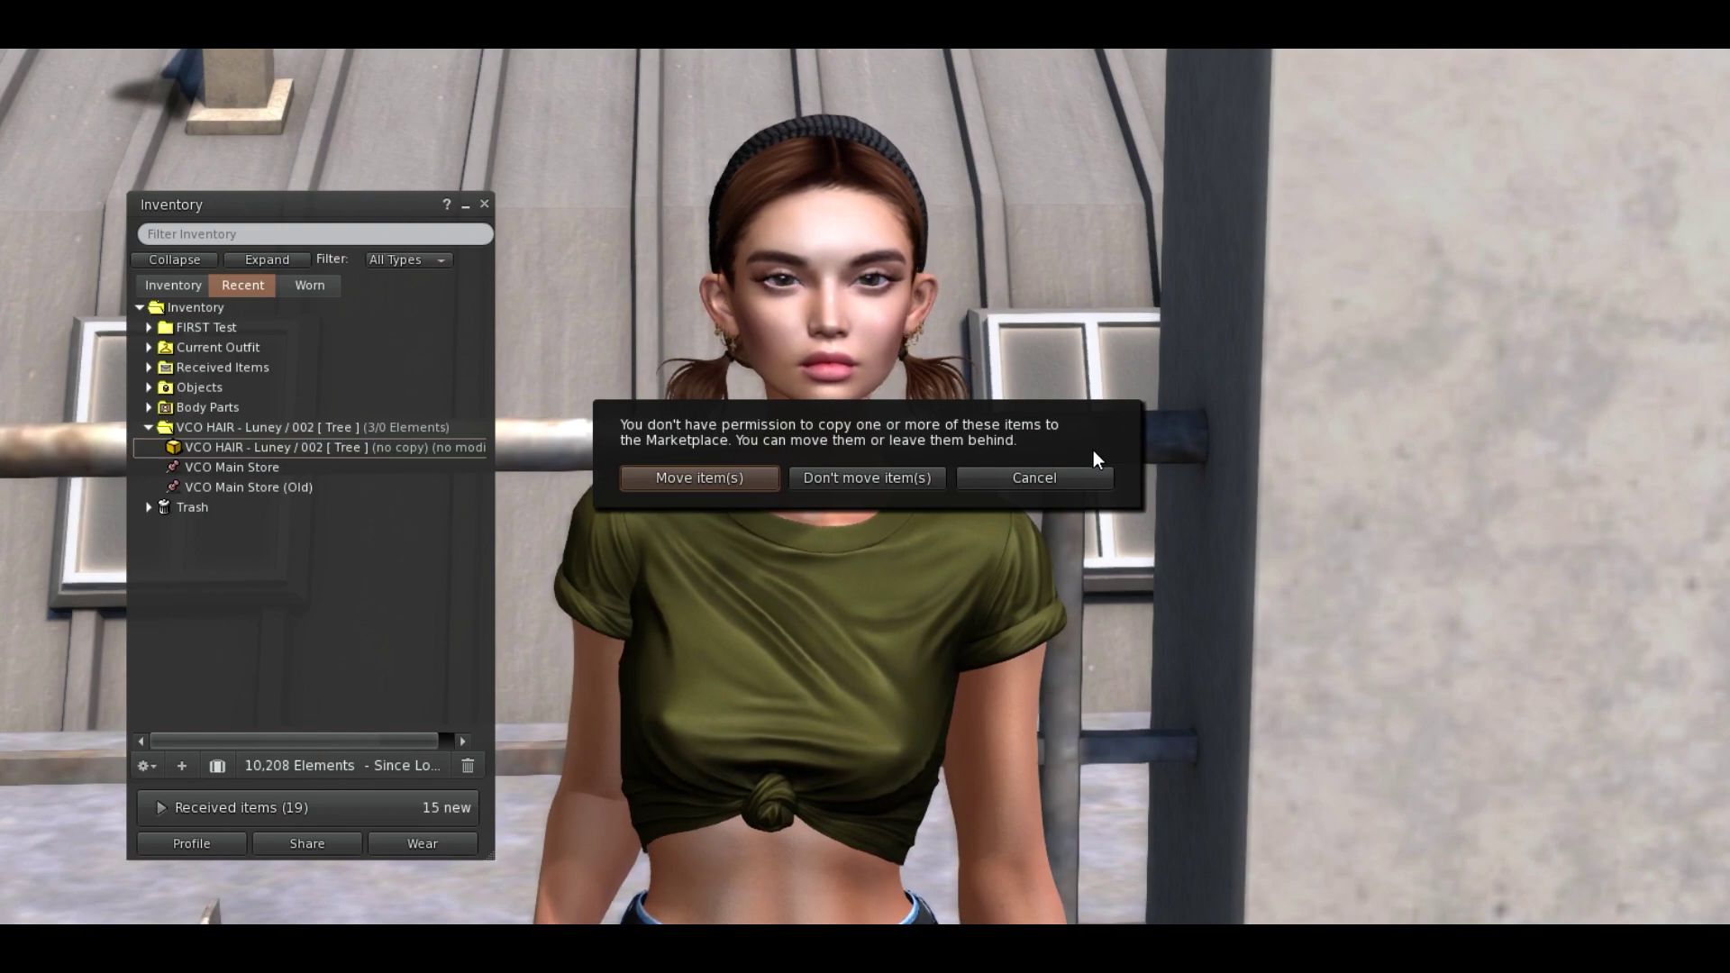
{"action": "left_click", "coordinate": [1073, 478]}
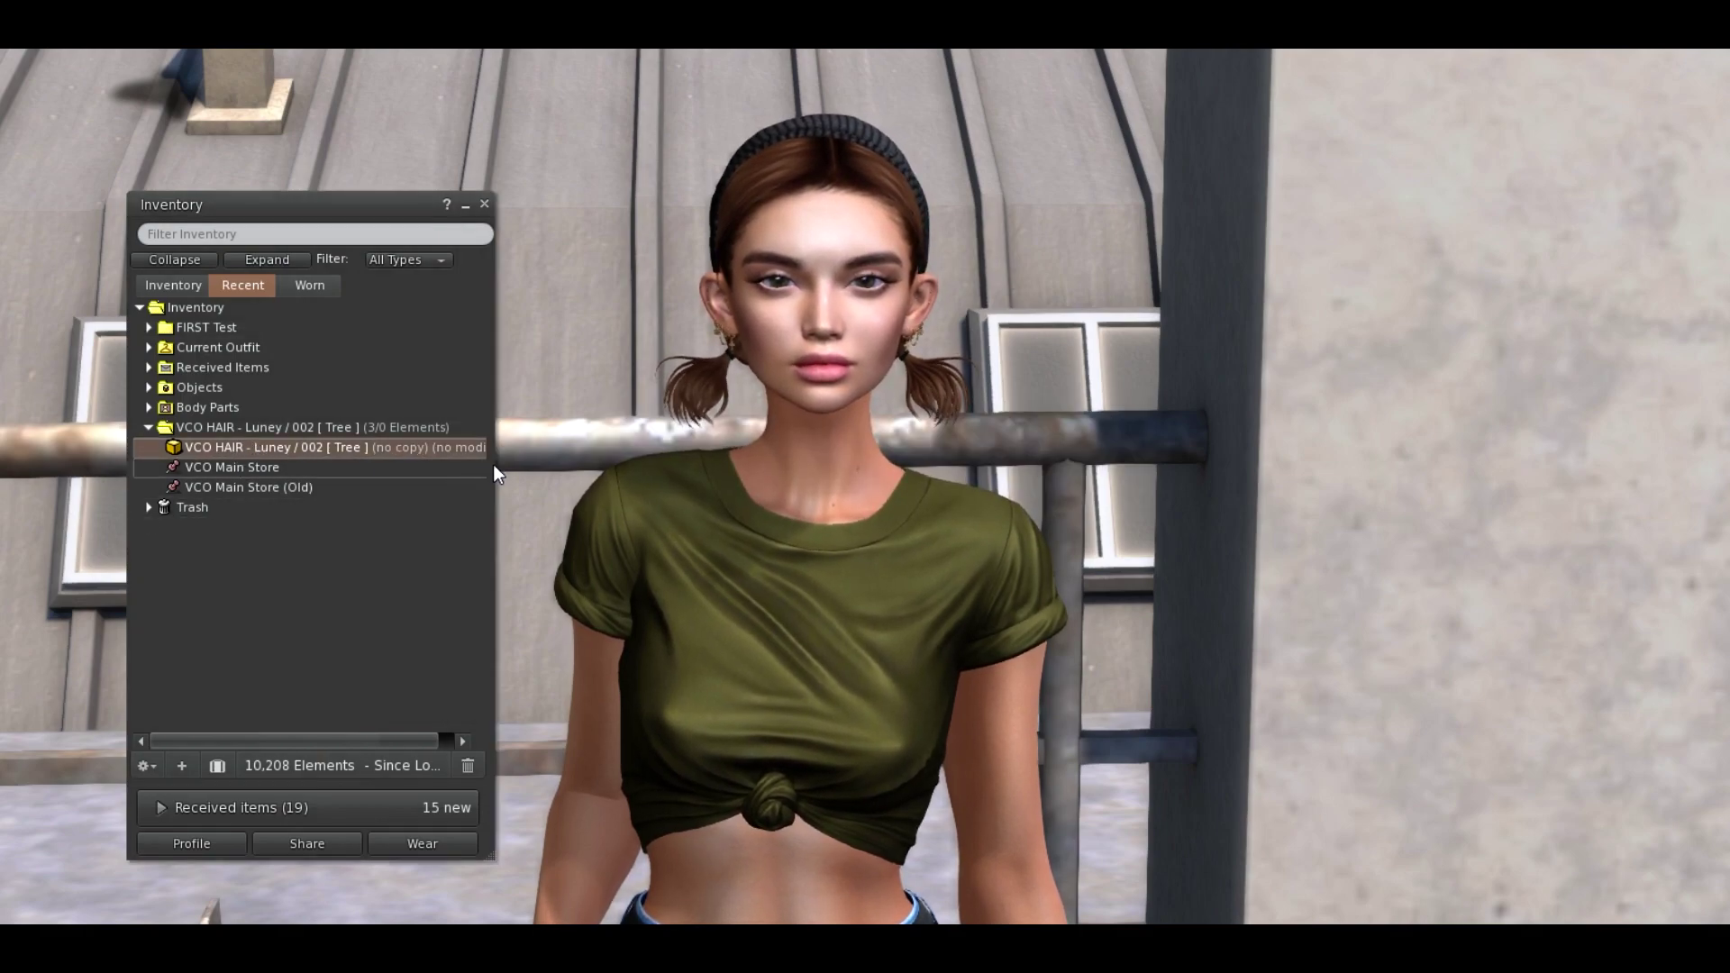
Step: Move the VCO HAIR - Luney / 002 [ Tree ] object from the inventory to Marketplace Listings
{"action": "mouse_move", "coordinate": [495, 484]}
{"action": "left_mouse_down"}
{"action": "mouse_move", "coordinate": [538, 484]}
{"action": "mouse_move", "coordinate": [489, 483]}
{"action": "left_mouse_up"}
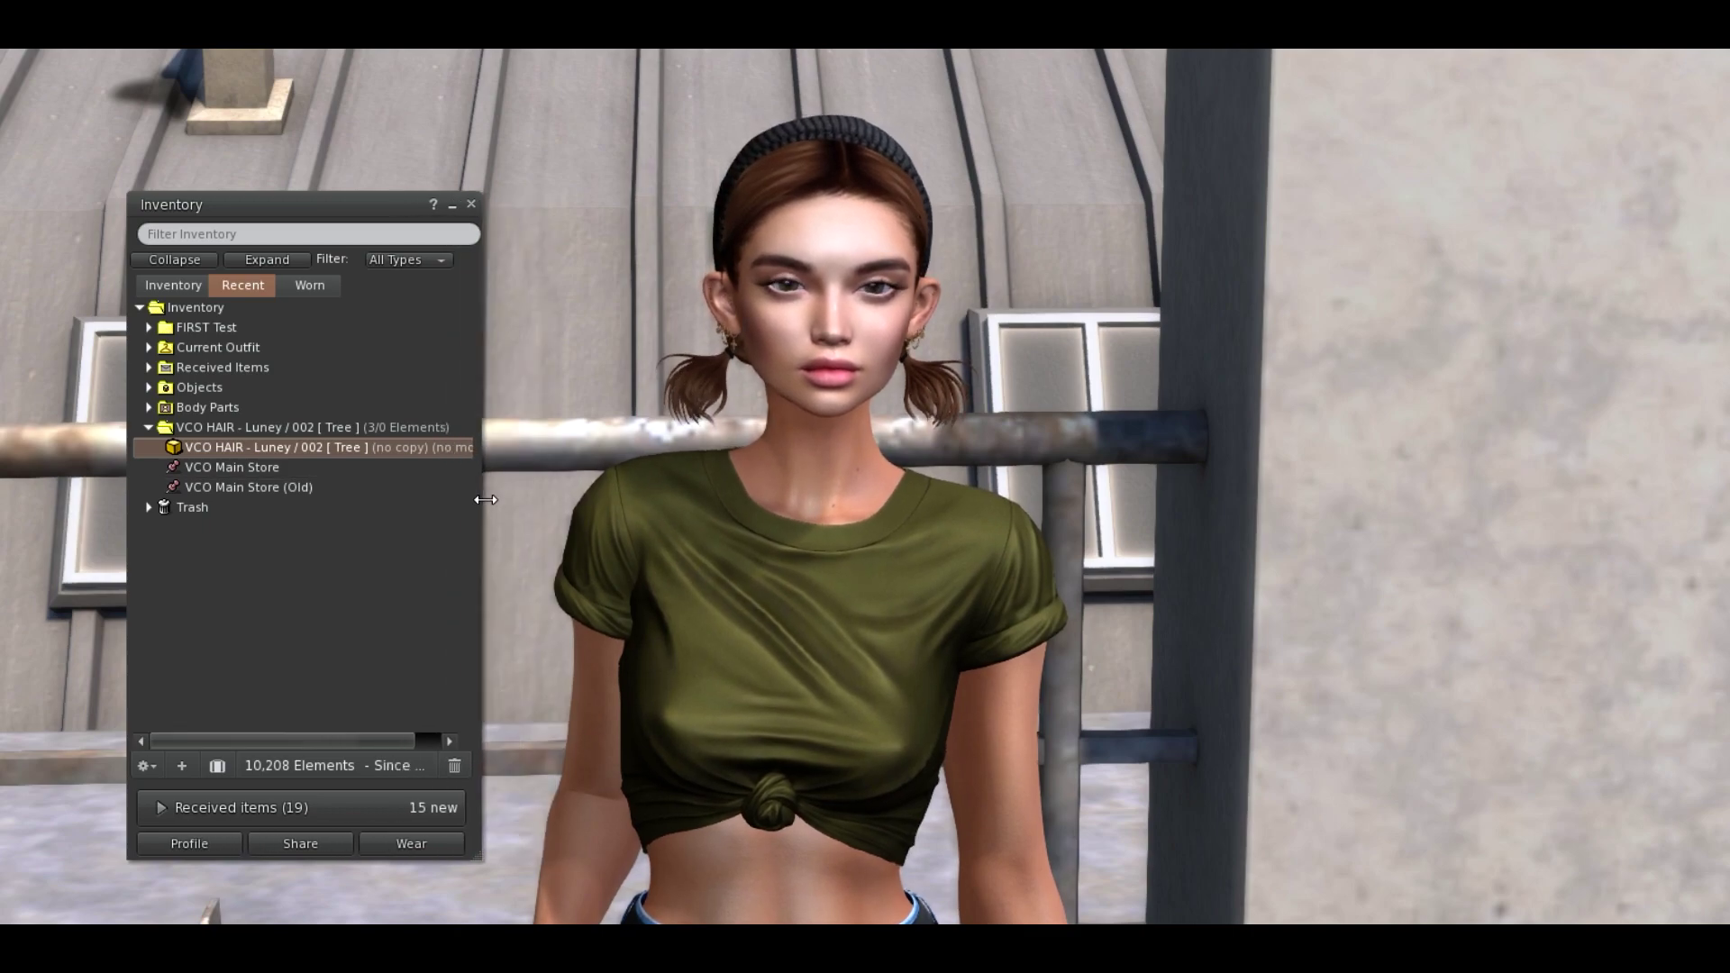
{"action": "right_click", "coordinate": [262, 448]}
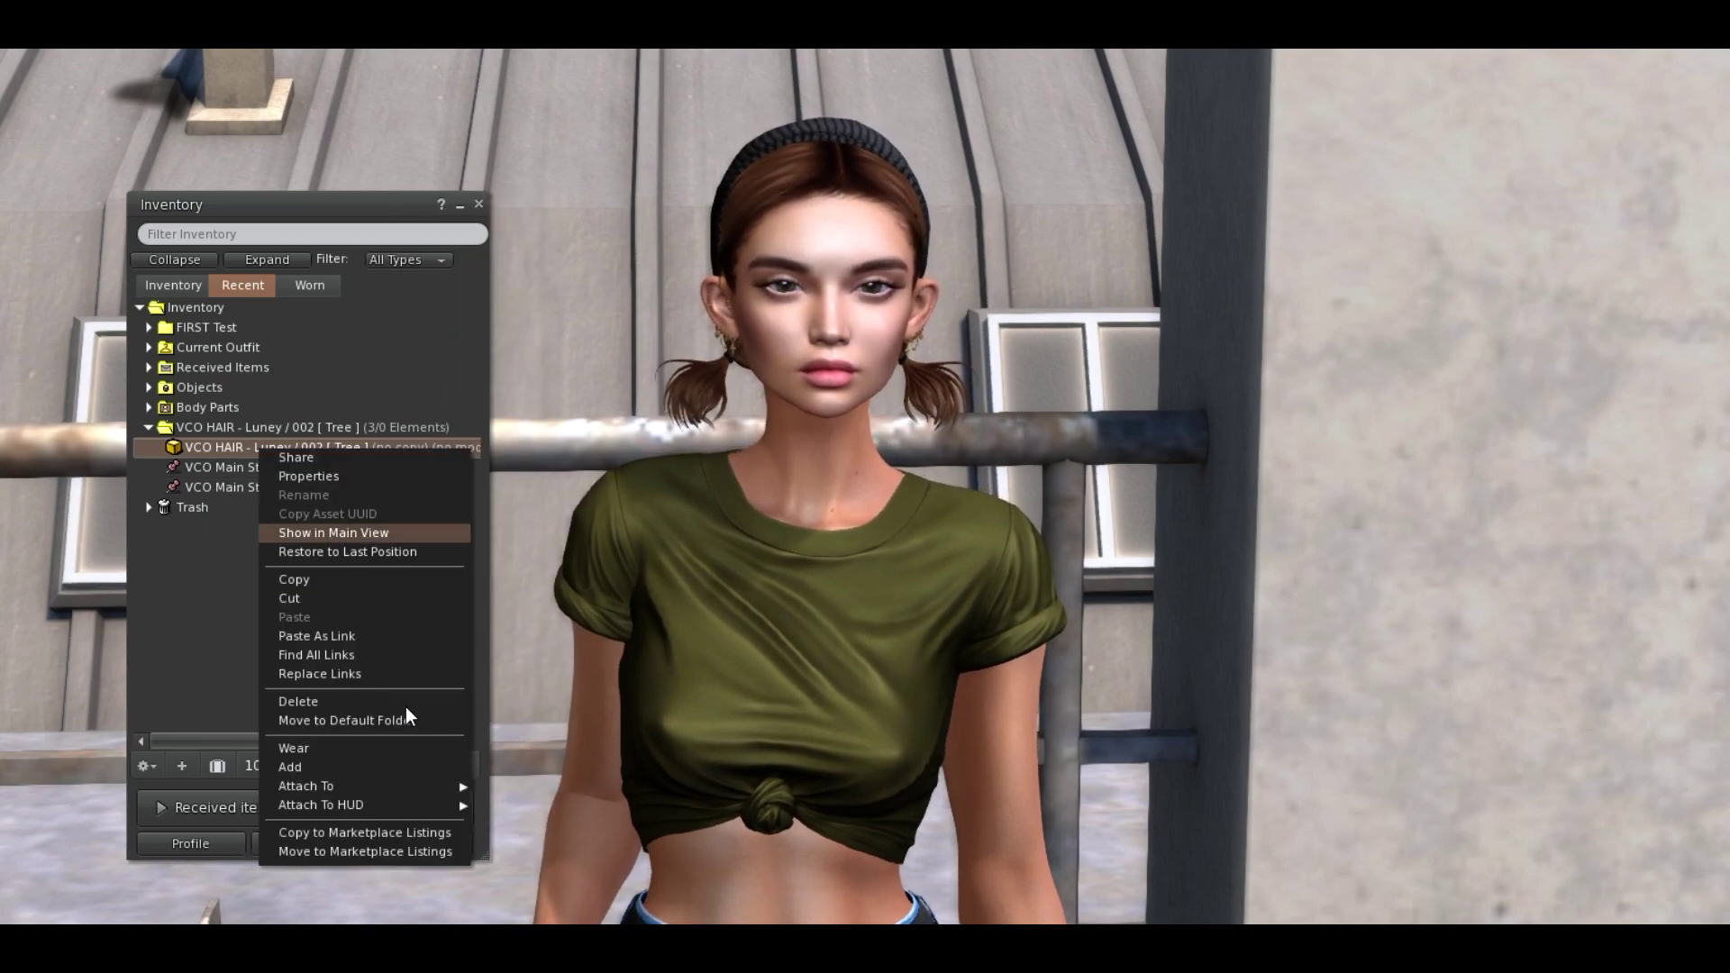
{"action": "left_click", "coordinate": [378, 852]}
{"action": "left_click_drag", "start_coordinate": [437, 190], "coordinate": [730, 382]}
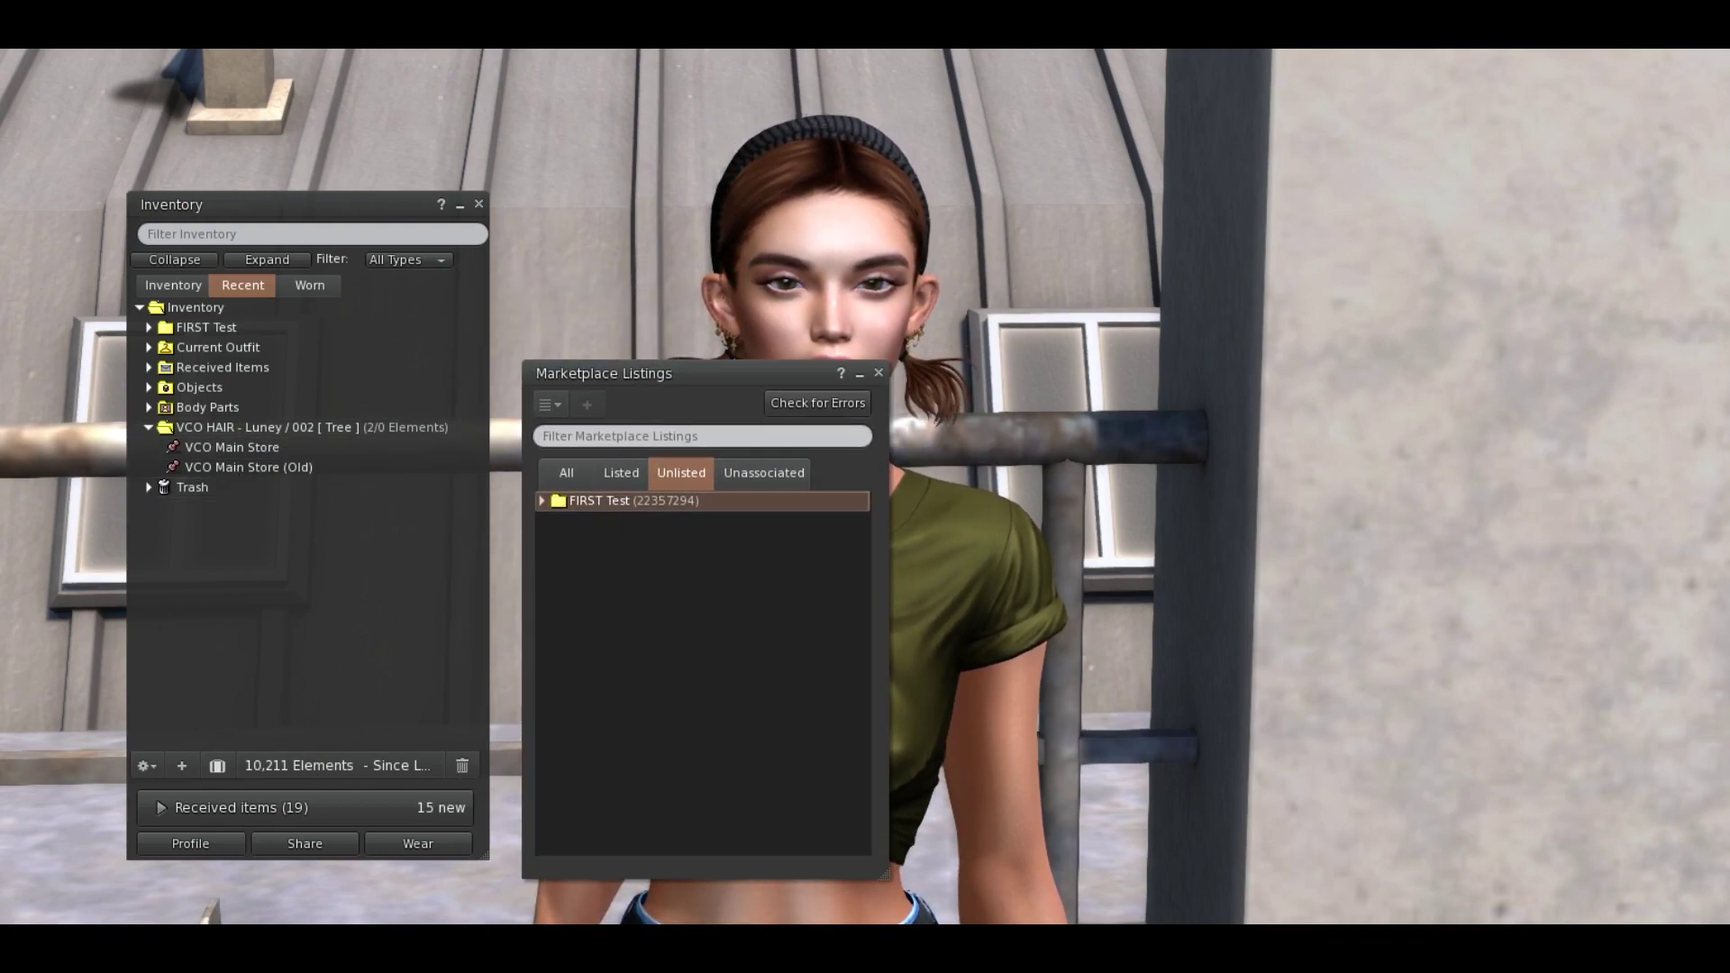
Step: Close the inventory, check the unassociated, unlisted and all Marketplace listings, and show the VCO HAIR folder's available actions
{"action": "key", "text": "ctrl+i"}
{"action": "left_click", "coordinate": [755, 476]}
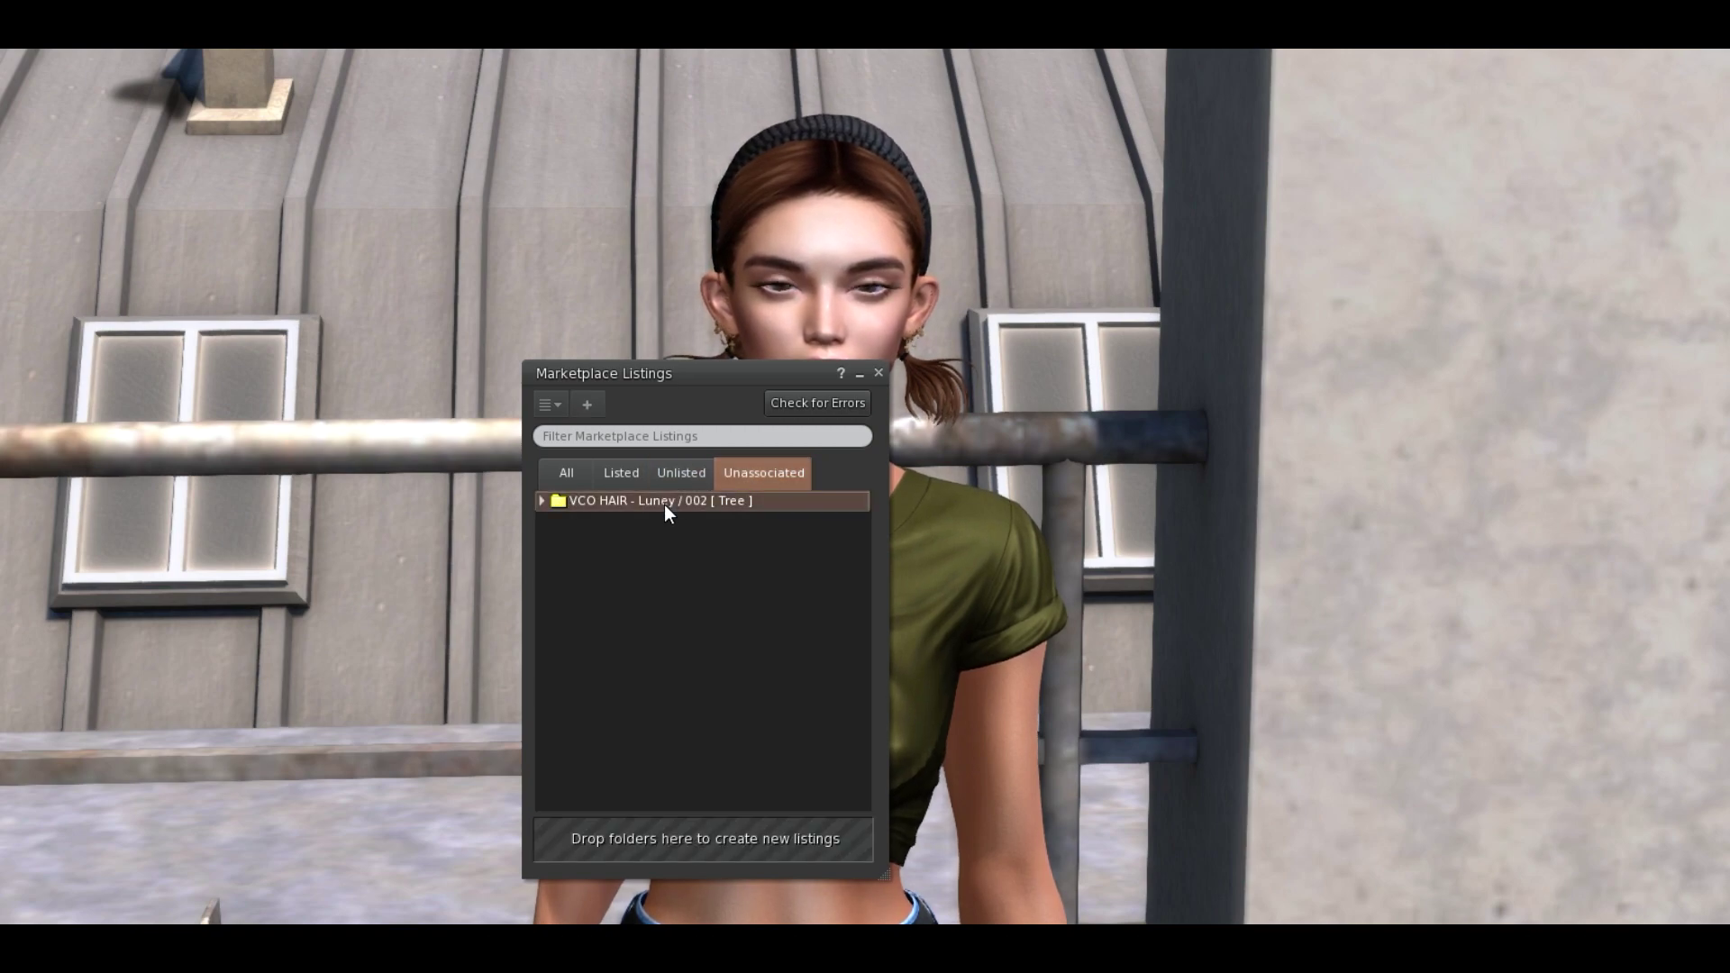
{"action": "left_click", "coordinate": [674, 471]}
{"action": "right_click", "coordinate": [604, 504]}
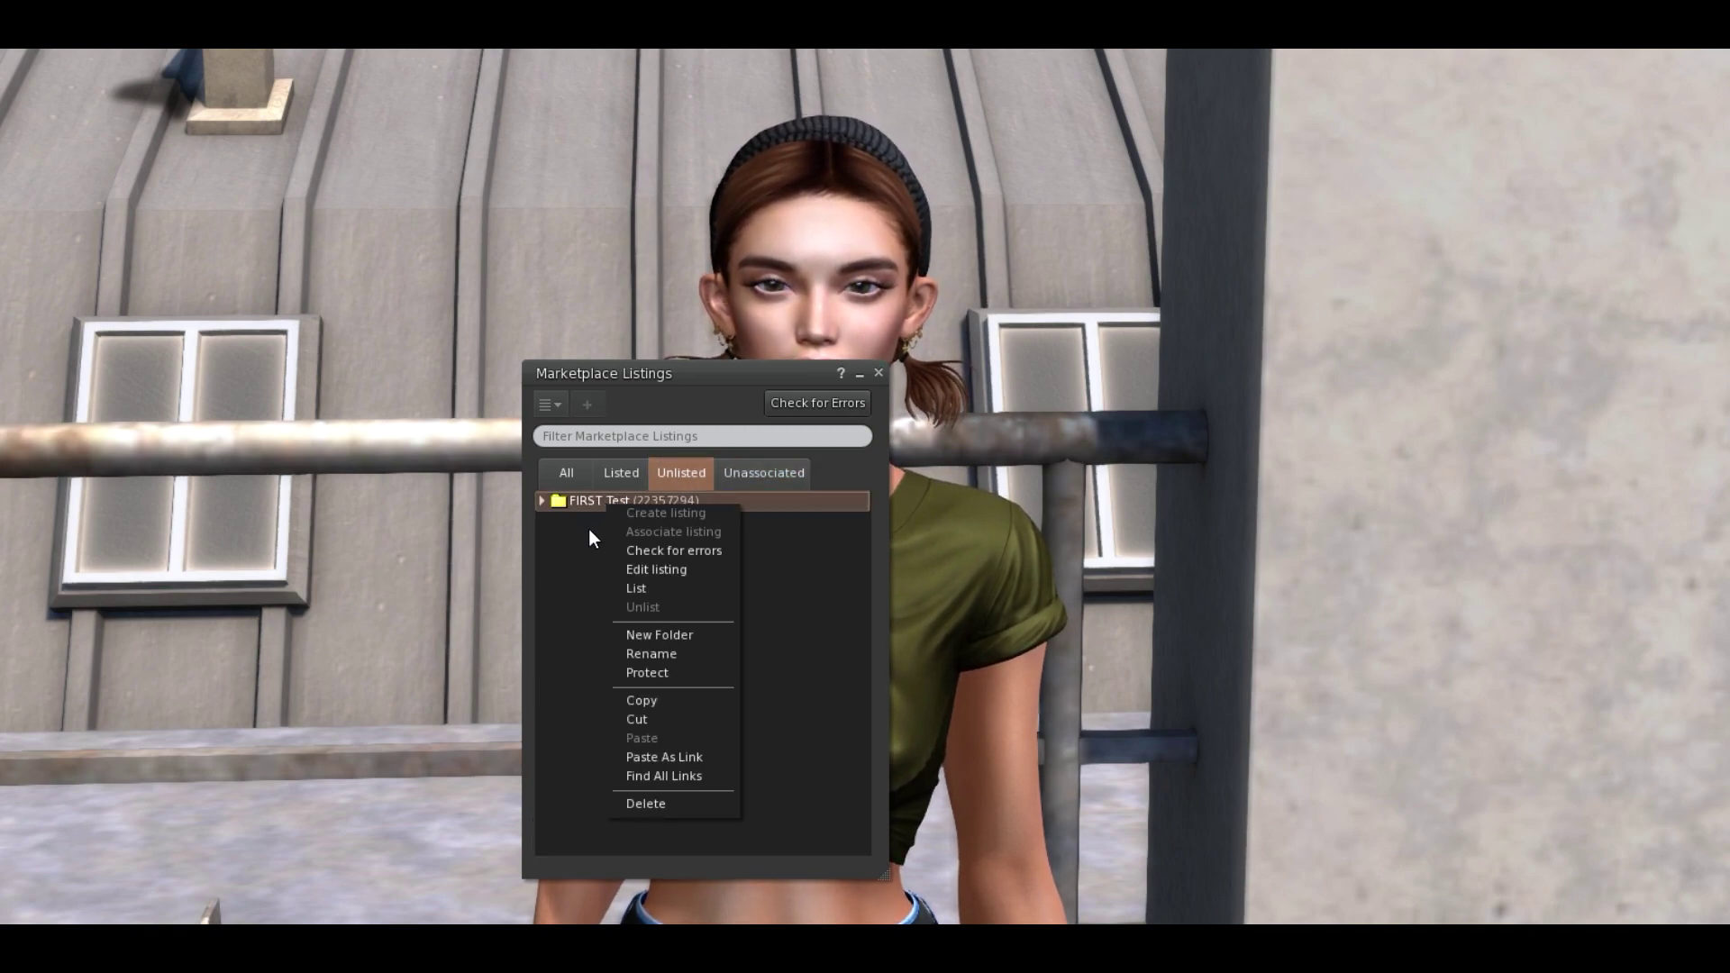
{"action": "left_click", "coordinate": [563, 469]}
{"action": "right_click", "coordinate": [639, 520]}
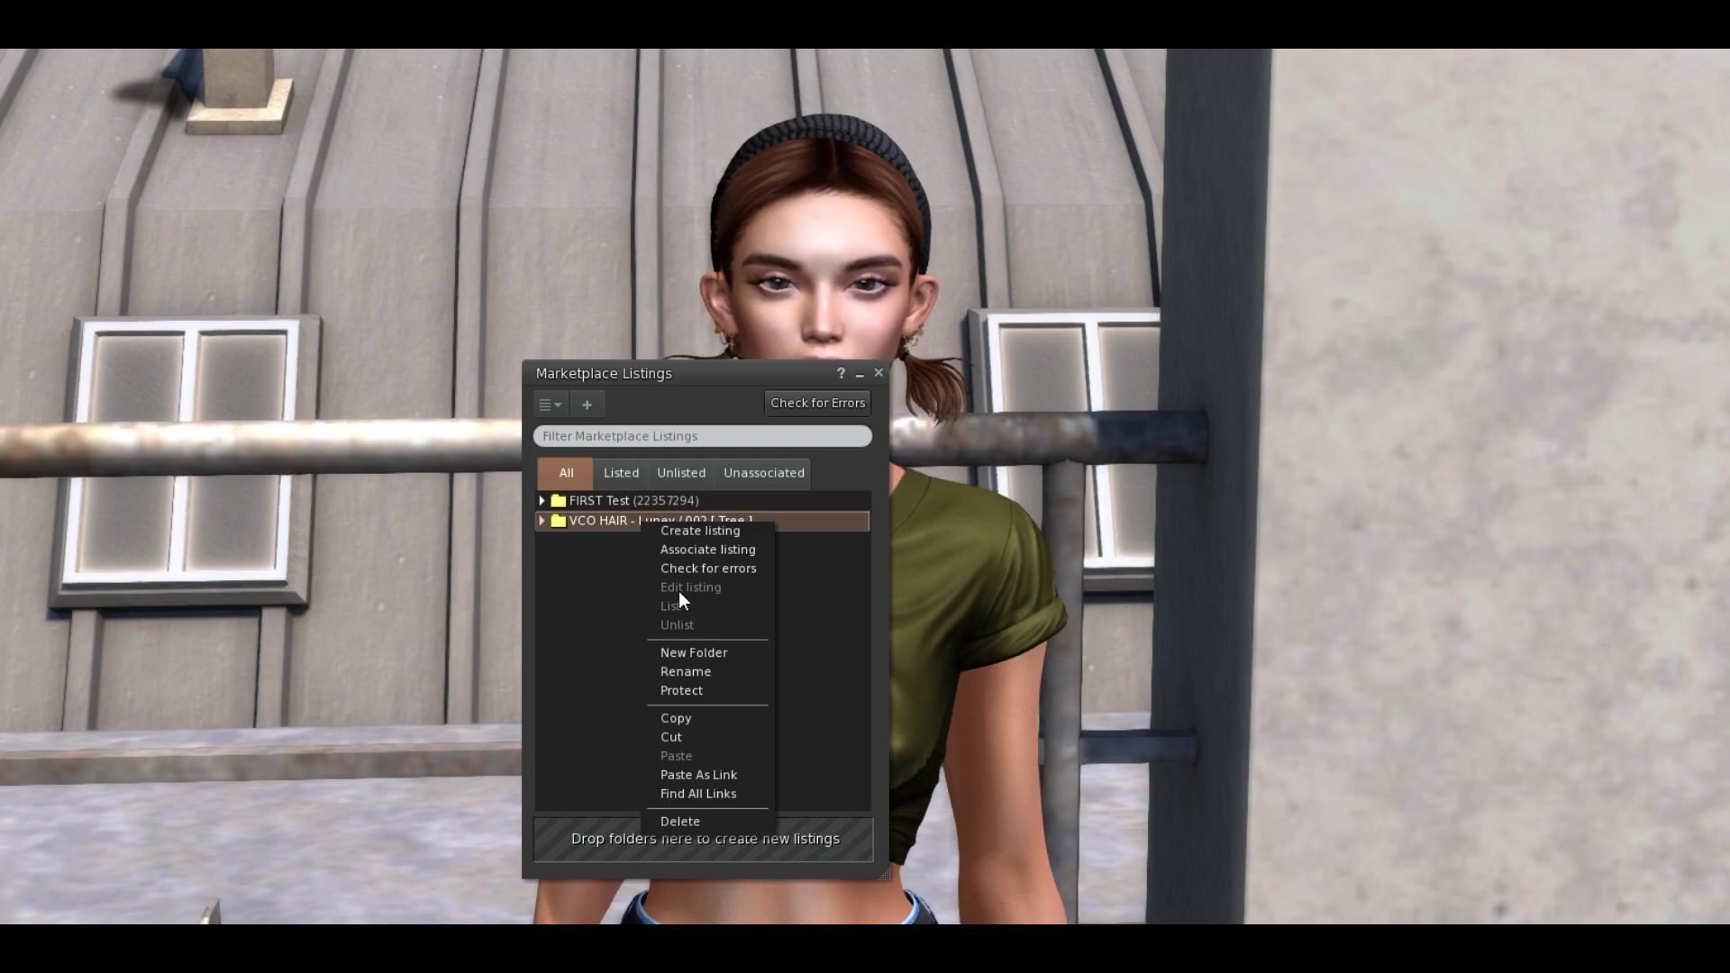